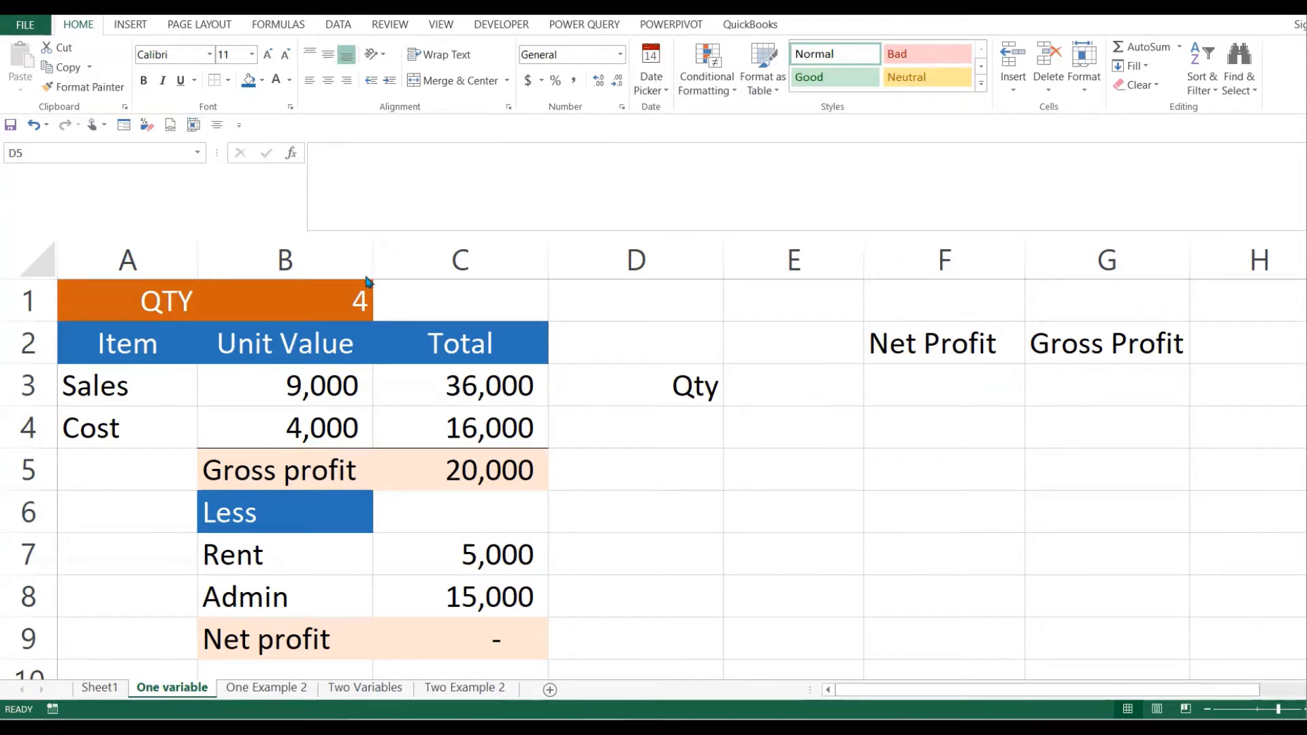
# - Review the quantity in B1, Sales 9,000 and Cost 4,000 unit values, and the C3/C4 total formulas
pyautogui.click(354, 299)
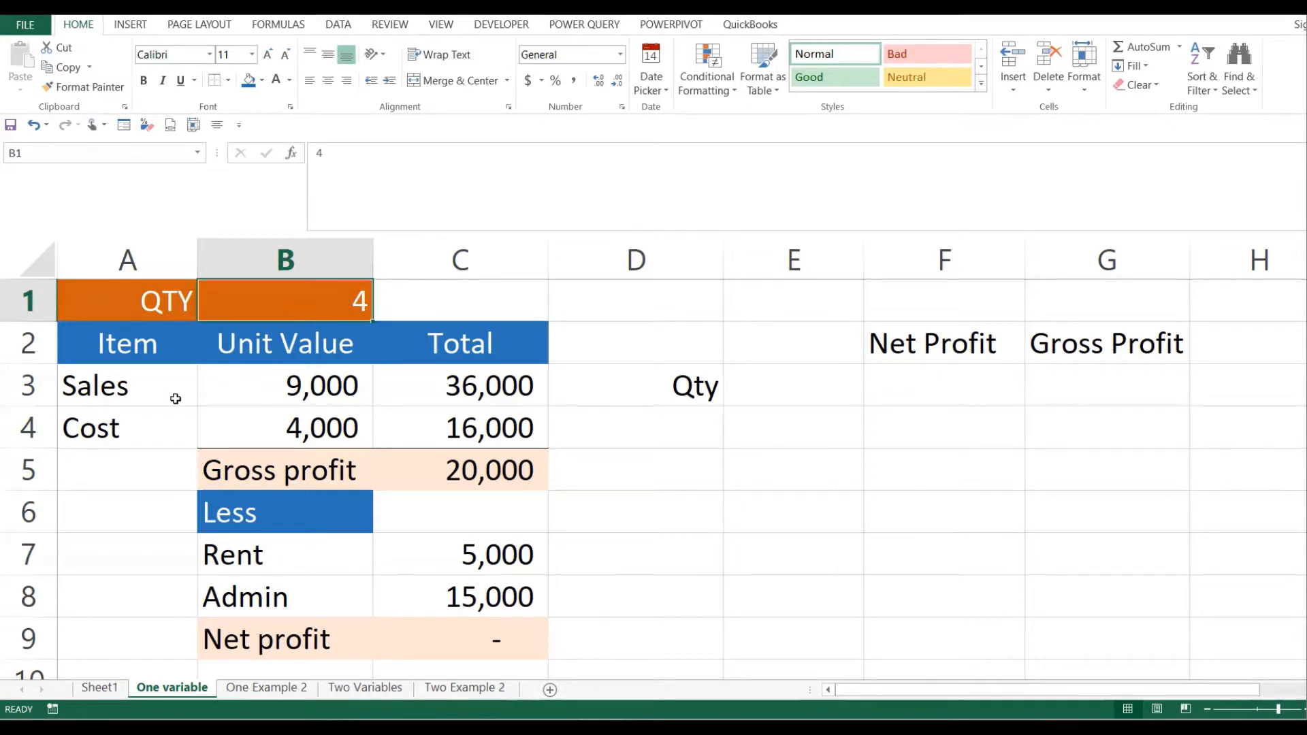
pyautogui.click(147, 393)
pyautogui.click(305, 391)
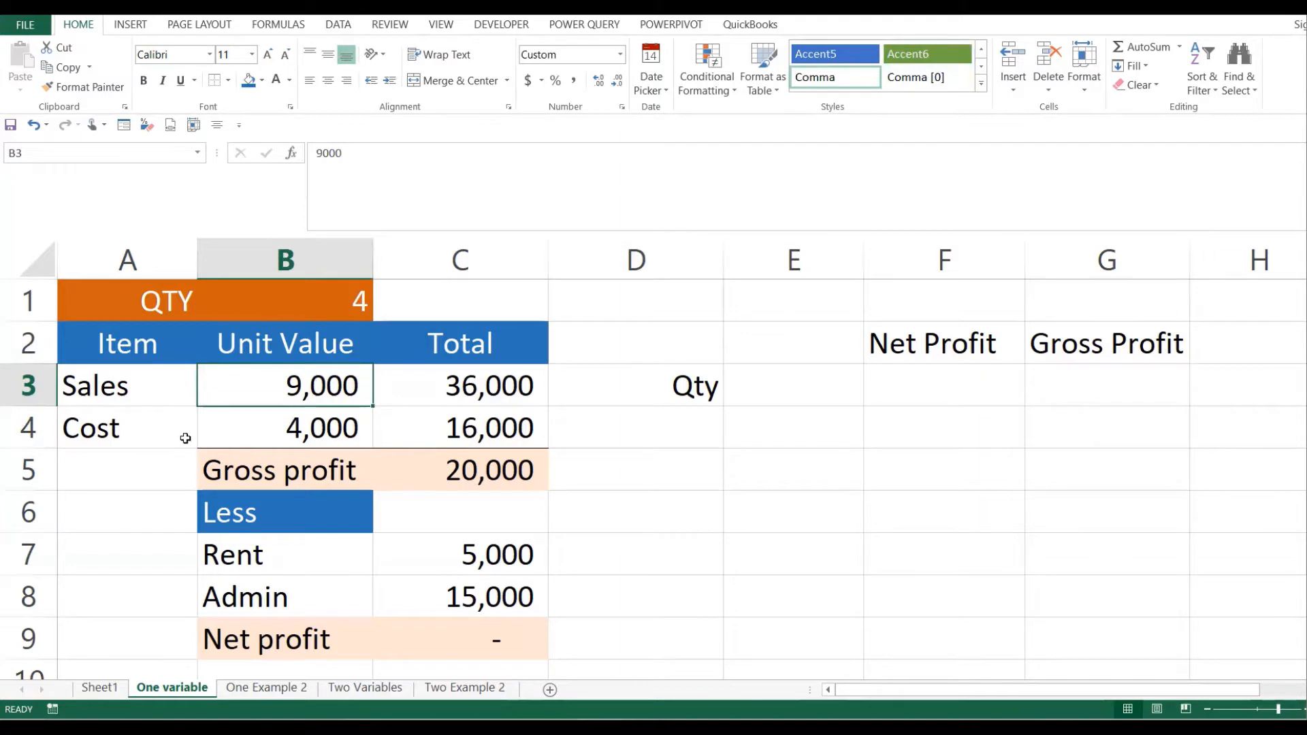
pyautogui.click(130, 432)
pyautogui.click(315, 425)
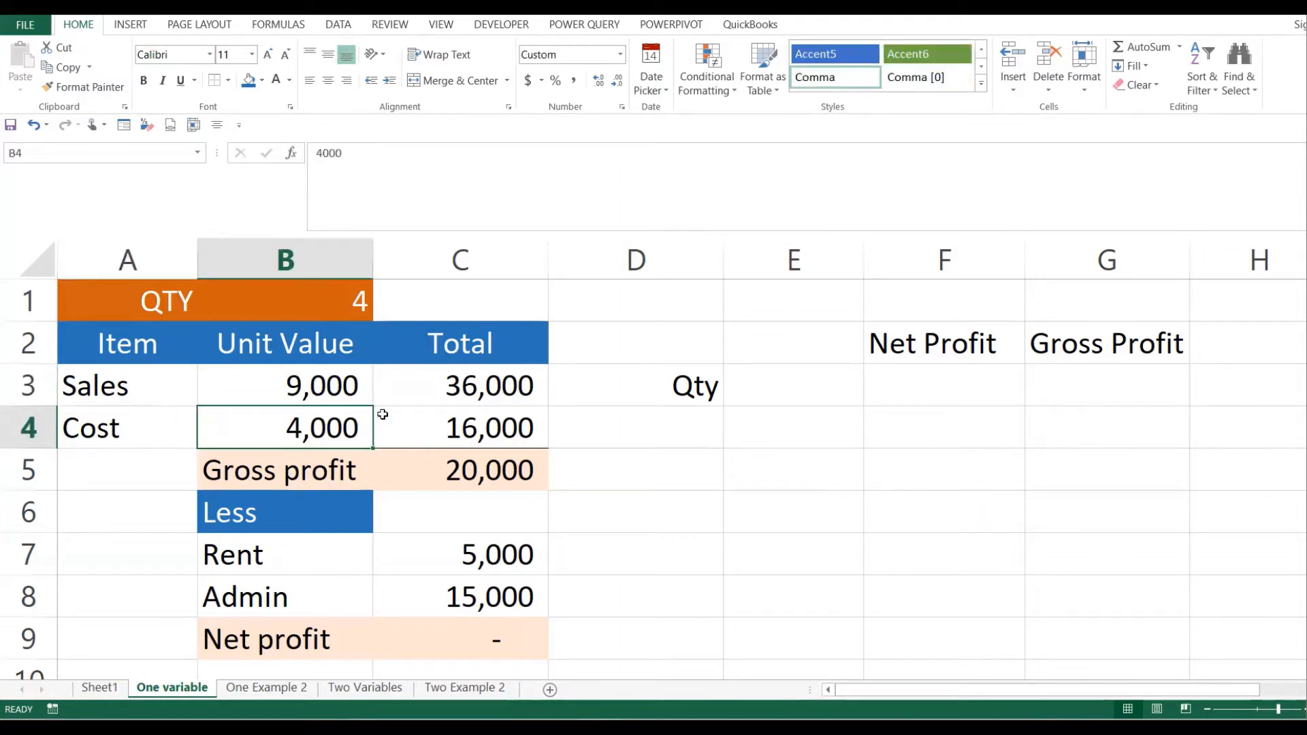
pyautogui.doubleClick(483, 394)
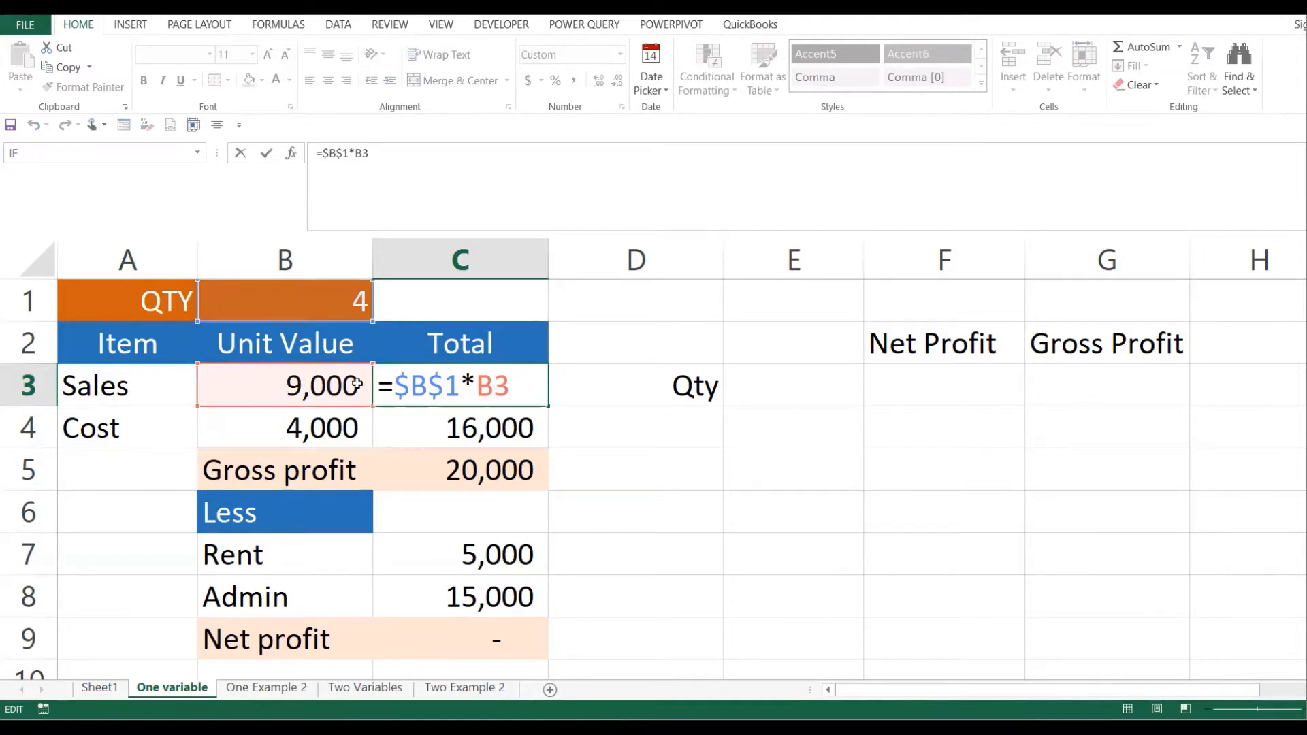
pyautogui.press('Return')
pyautogui.click(455, 386)
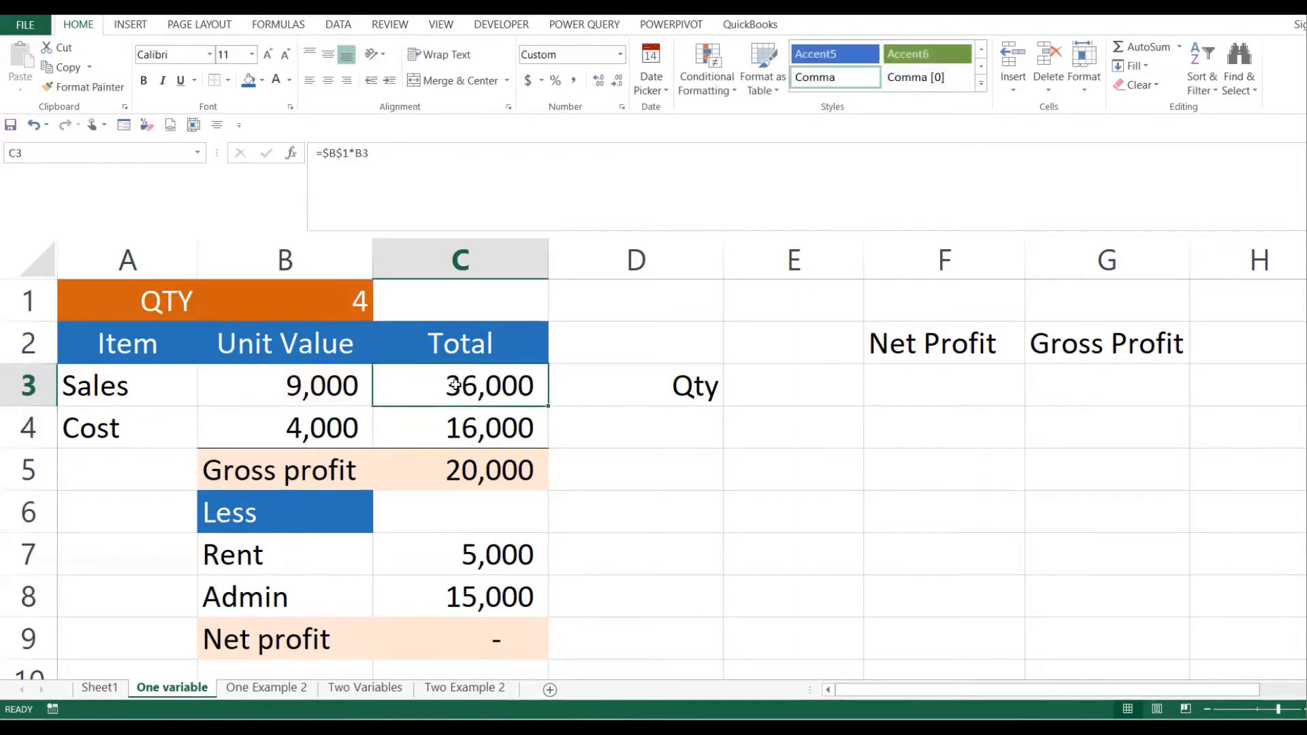
pyautogui.doubleClick(472, 417)
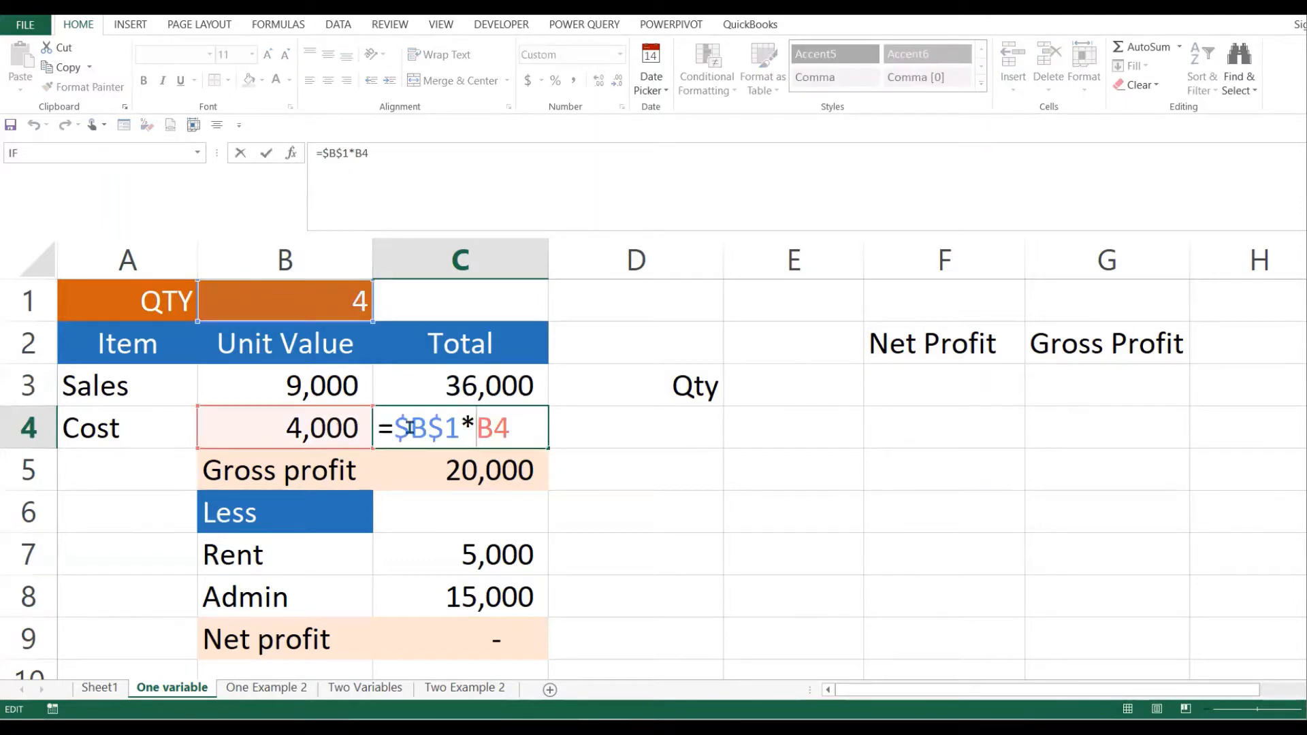
pyautogui.press('Return')
pyautogui.click(504, 428)
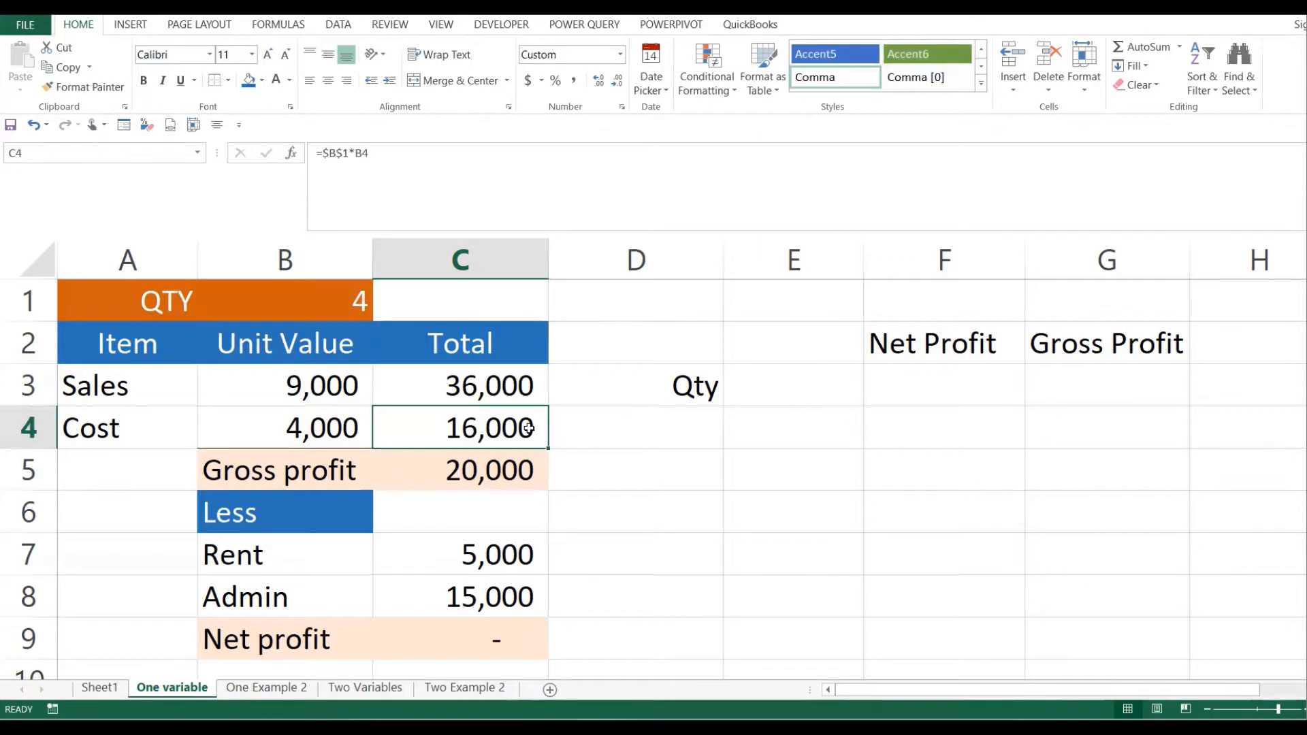
pyautogui.click(511, 384)
pyautogui.click(515, 433)
pyautogui.click(502, 376)
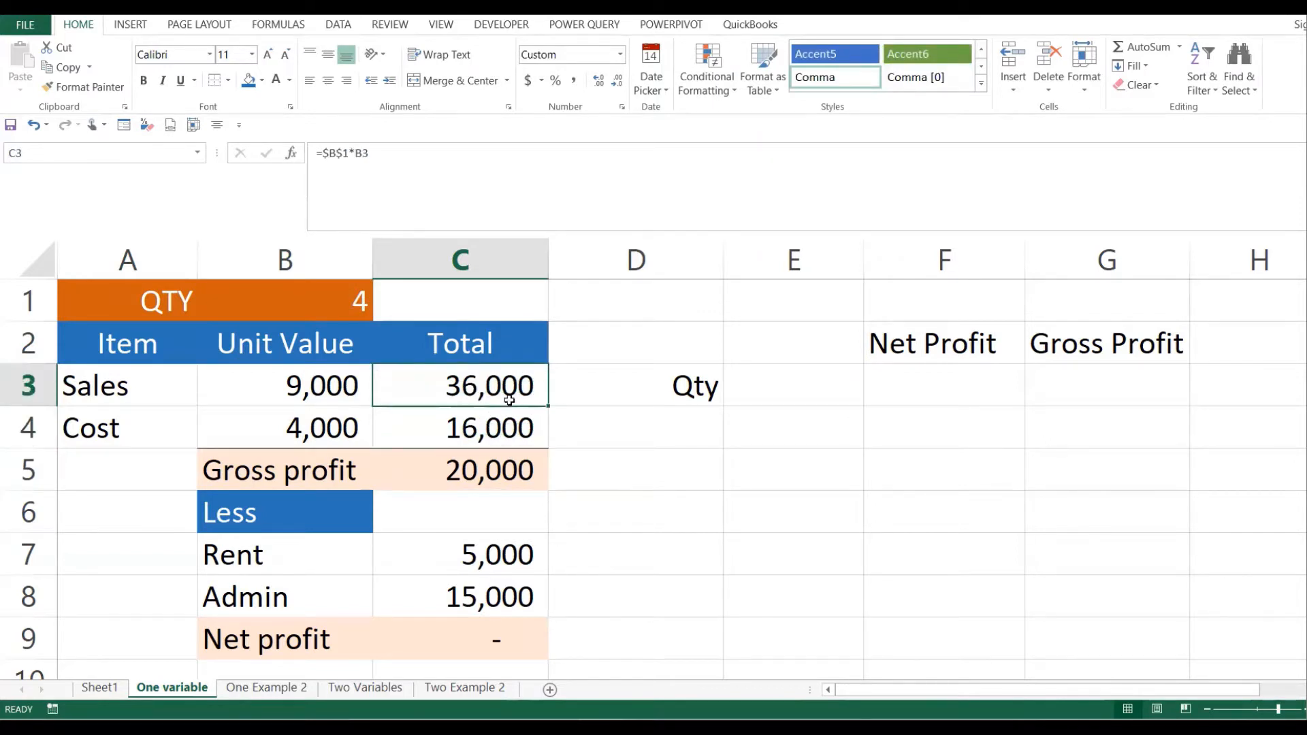
pyautogui.click(466, 427)
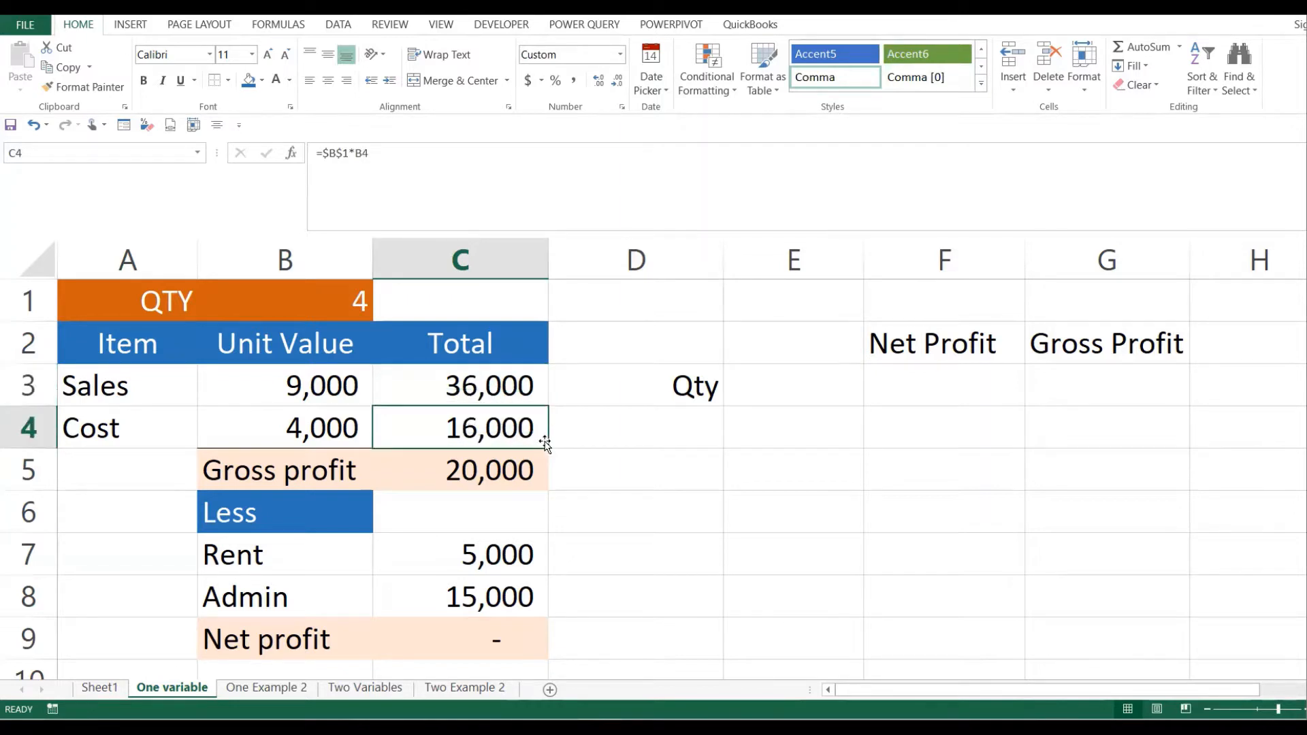
# - Check the gross profit formula, the Rent 5,000 and Admin 15,000 expenses (20,000 total), and the net profit formula
pyautogui.click(500, 472)
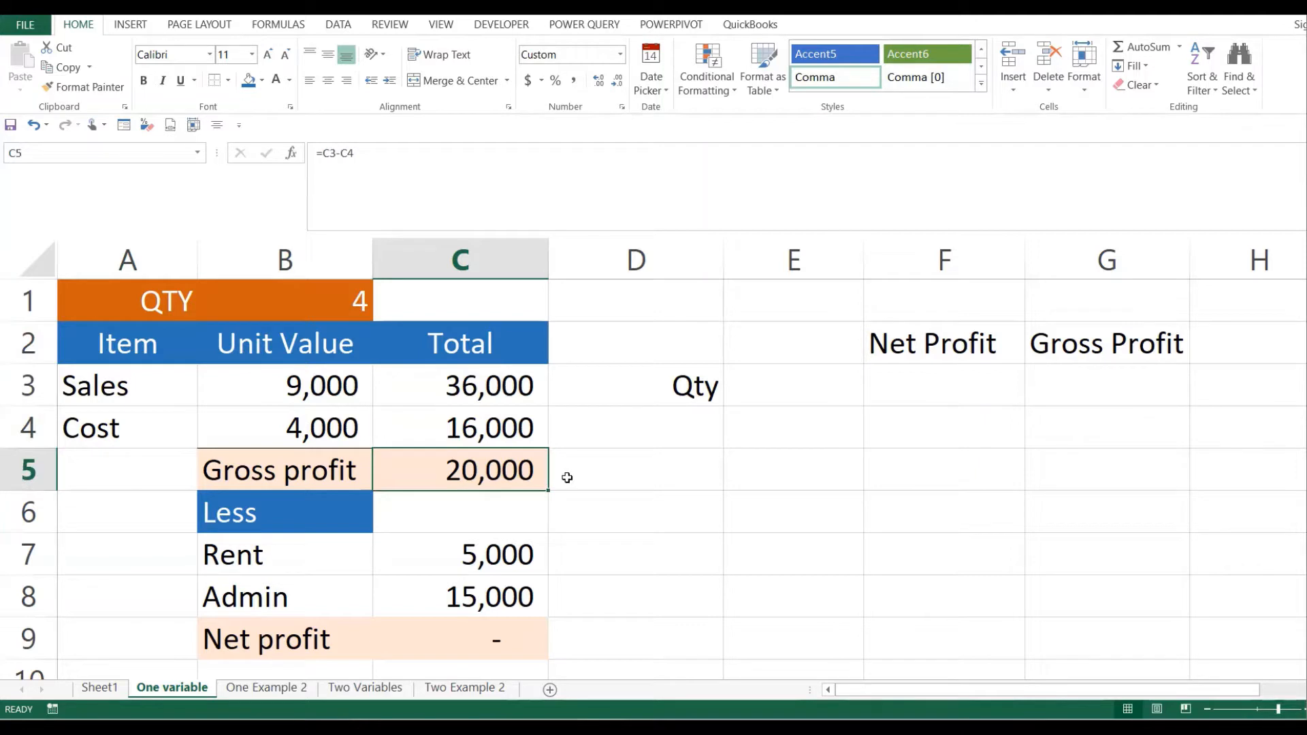
pyautogui.click(338, 520)
pyautogui.click(292, 555)
pyautogui.click(466, 550)
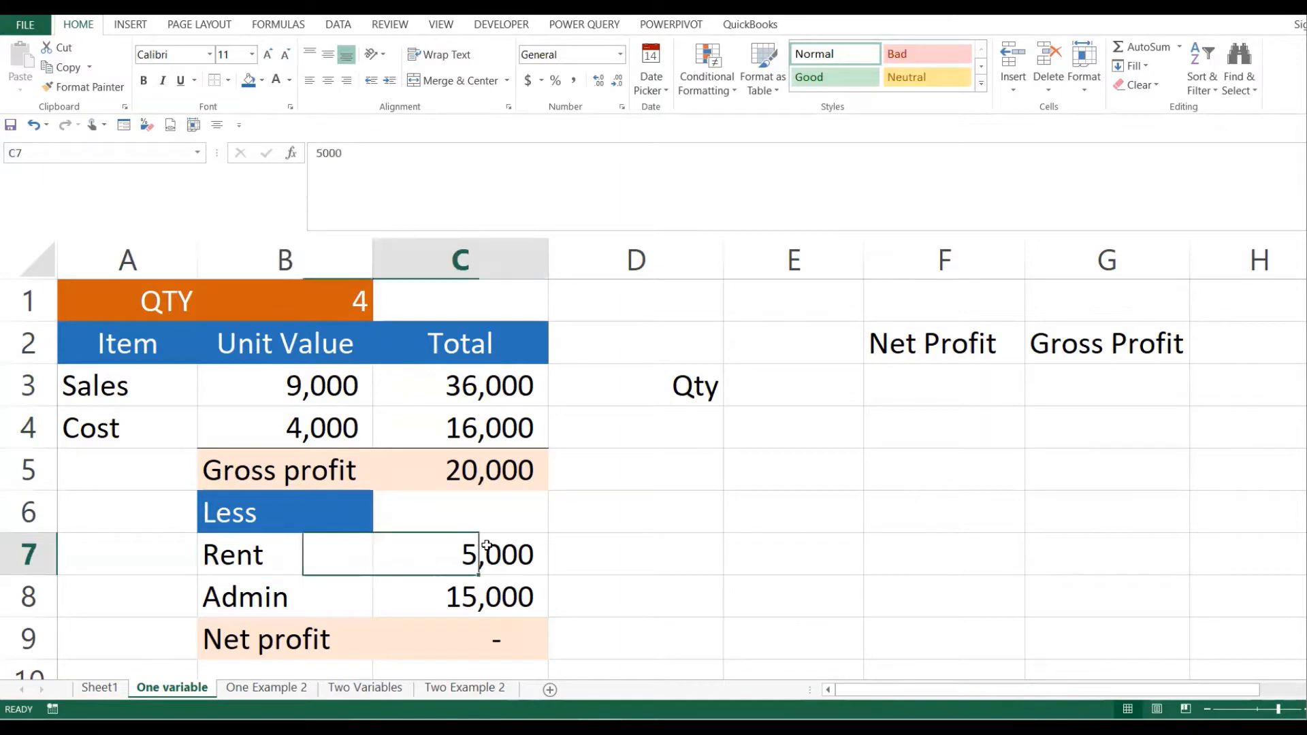
pyautogui.click(323, 589)
pyautogui.click(520, 593)
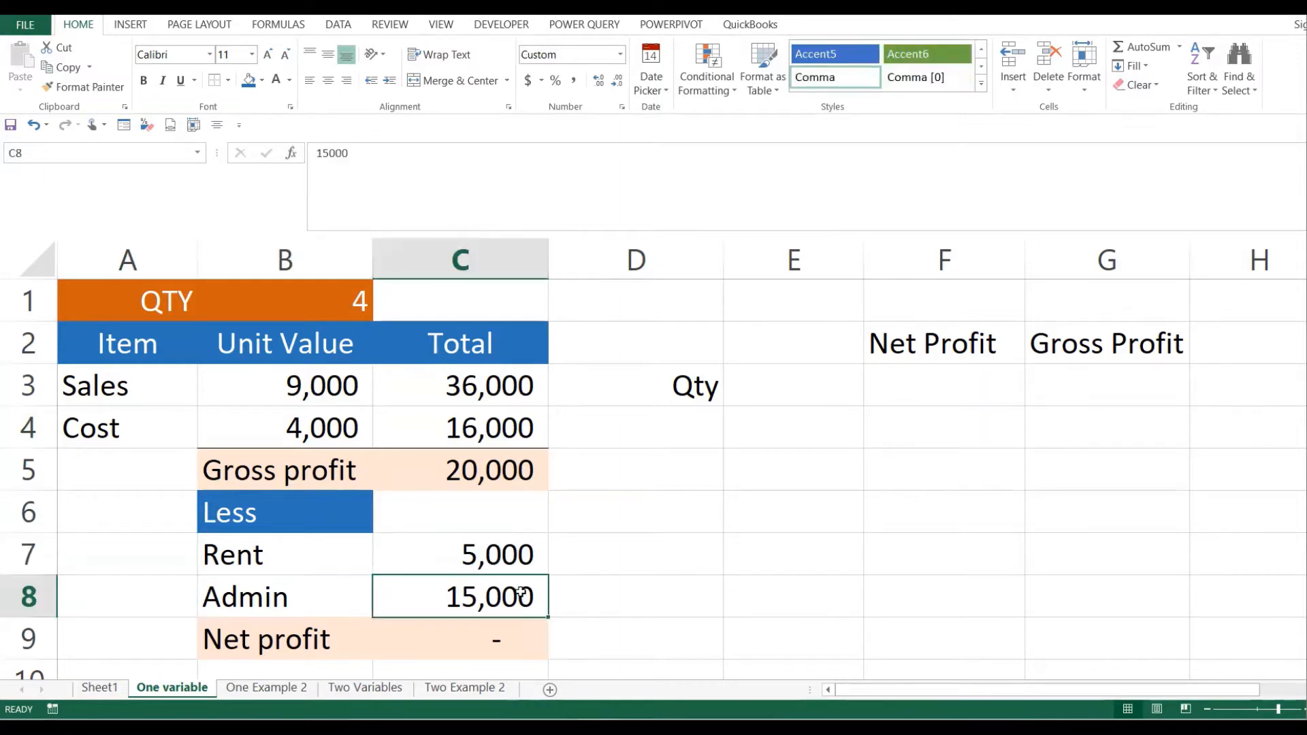
pyautogui.click(501, 638)
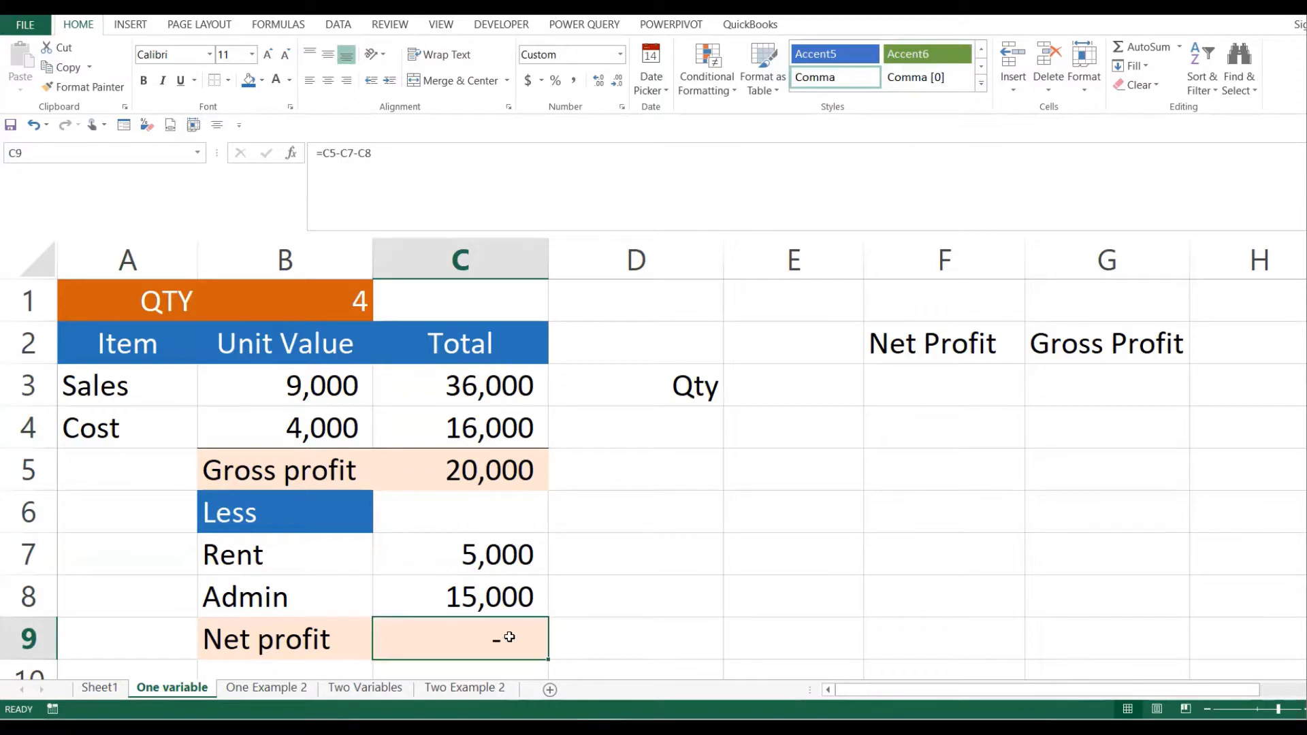
pyautogui.moveTo(509, 552); pyautogui.dragTo(504, 589)
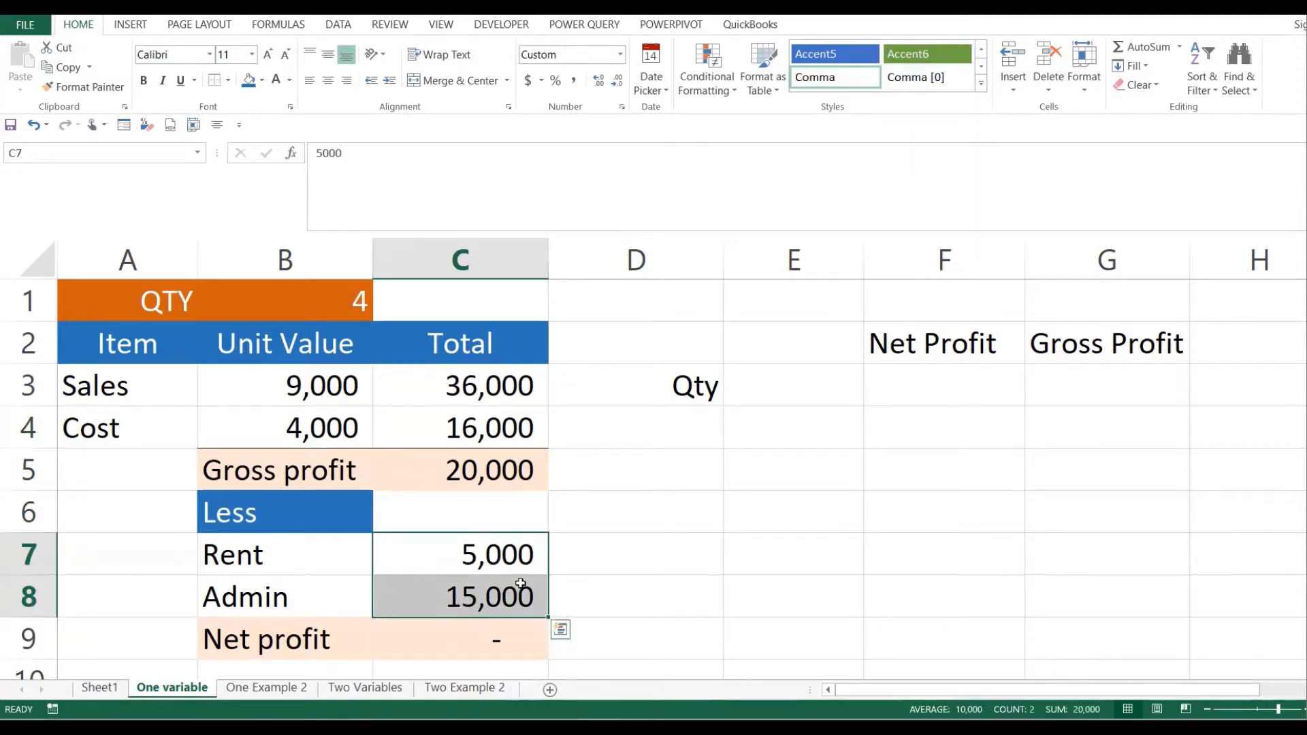
pyautogui.click(519, 475)
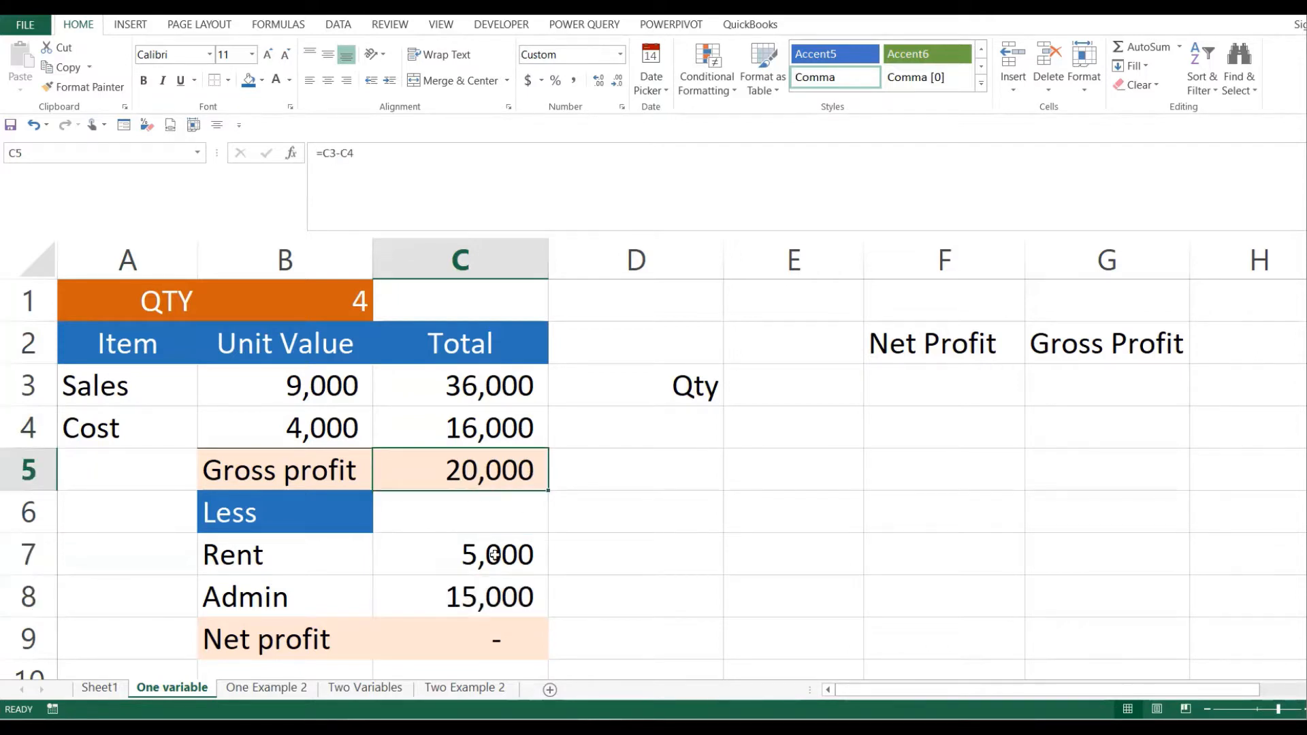
pyautogui.moveTo(496, 556); pyautogui.dragTo(512, 593)
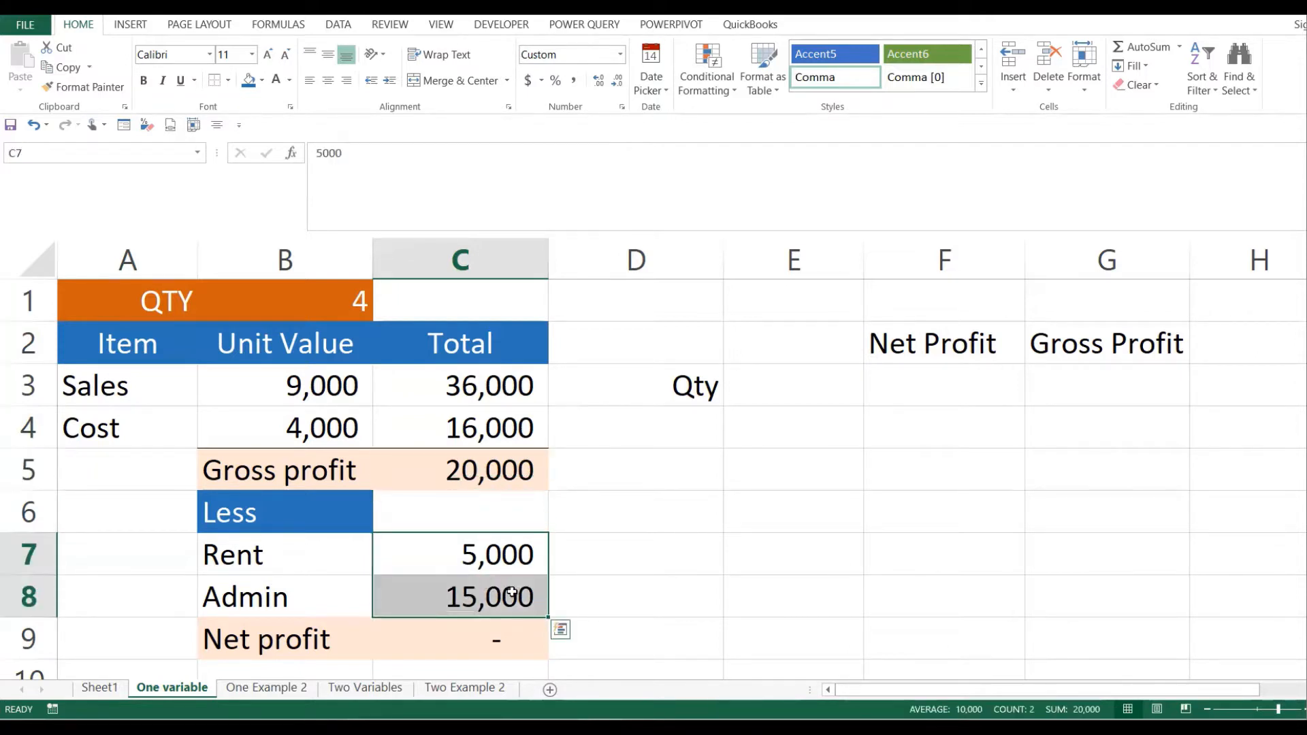
pyautogui.click(466, 640)
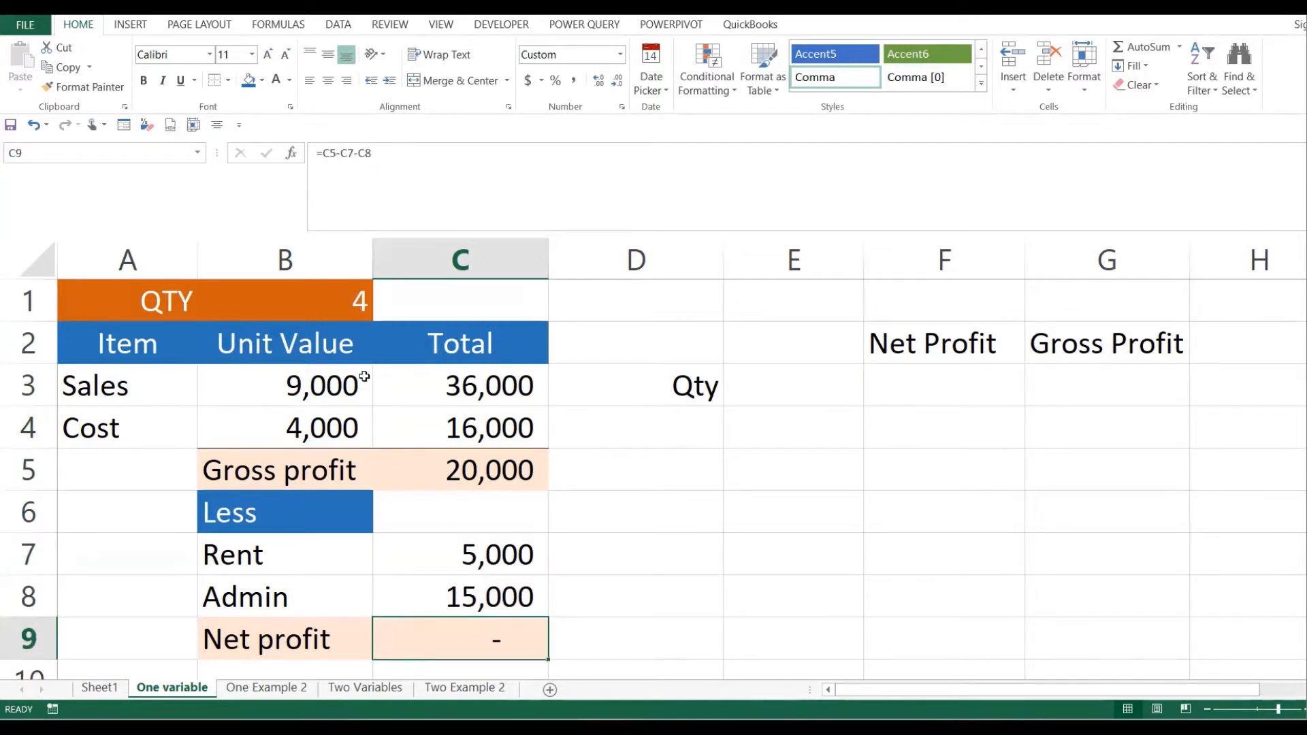
# - Set B1 to 5 and confirm the new gross profit and net profit of 5,000 after 20,000 expenses
pyautogui.click(355, 308)
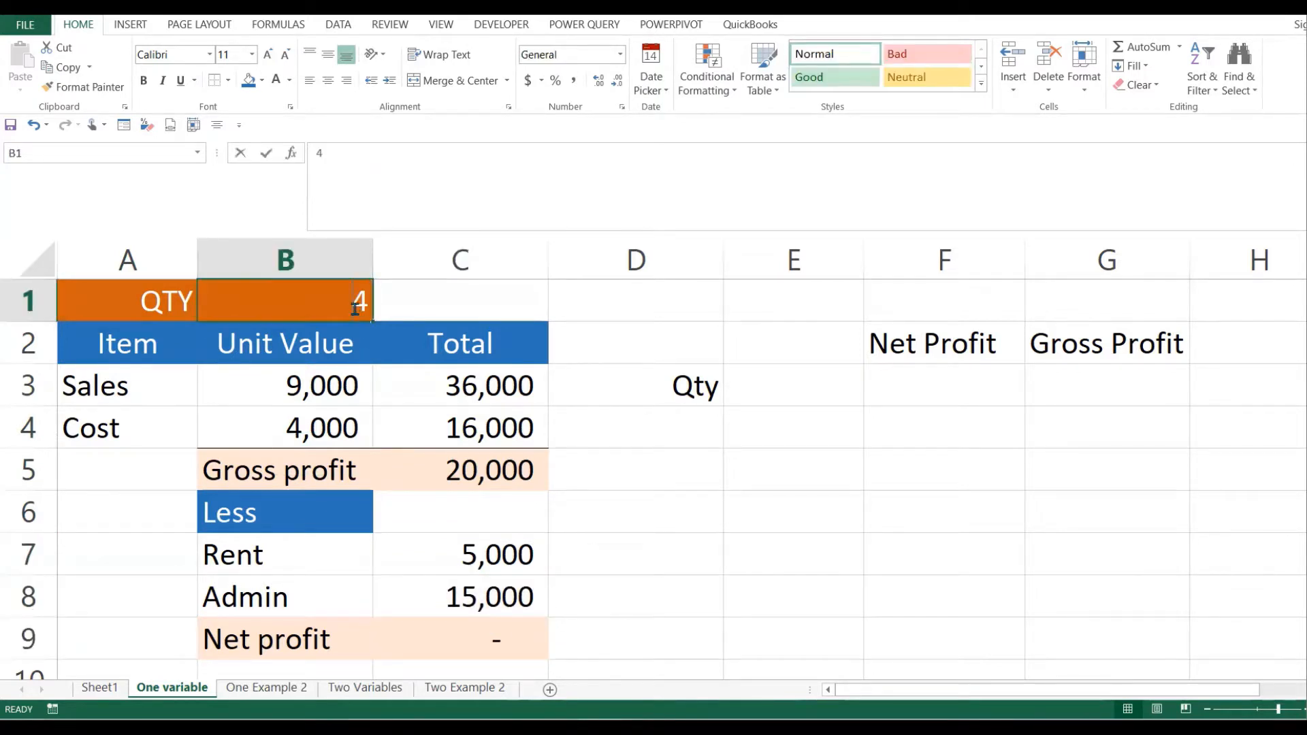
pyautogui.write('5')
pyautogui.press('Return')
pyautogui.click(528, 480)
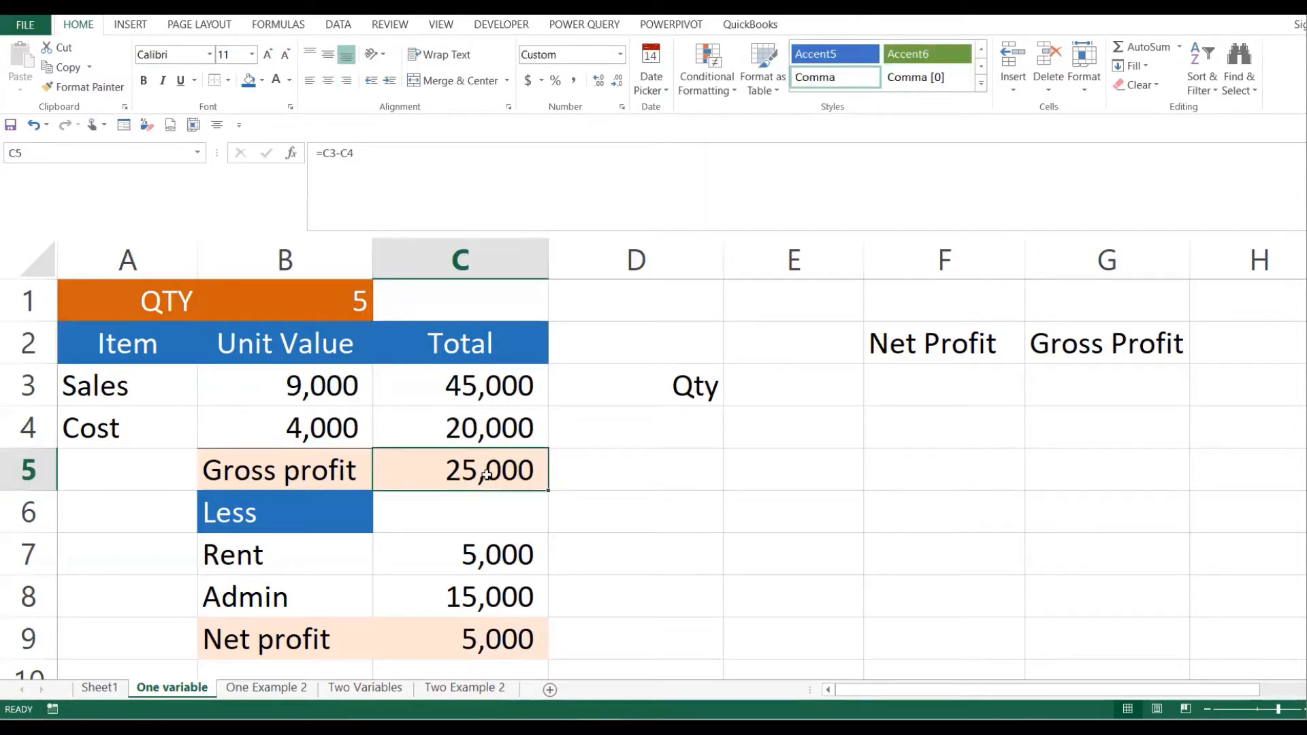
pyautogui.click(285, 636)
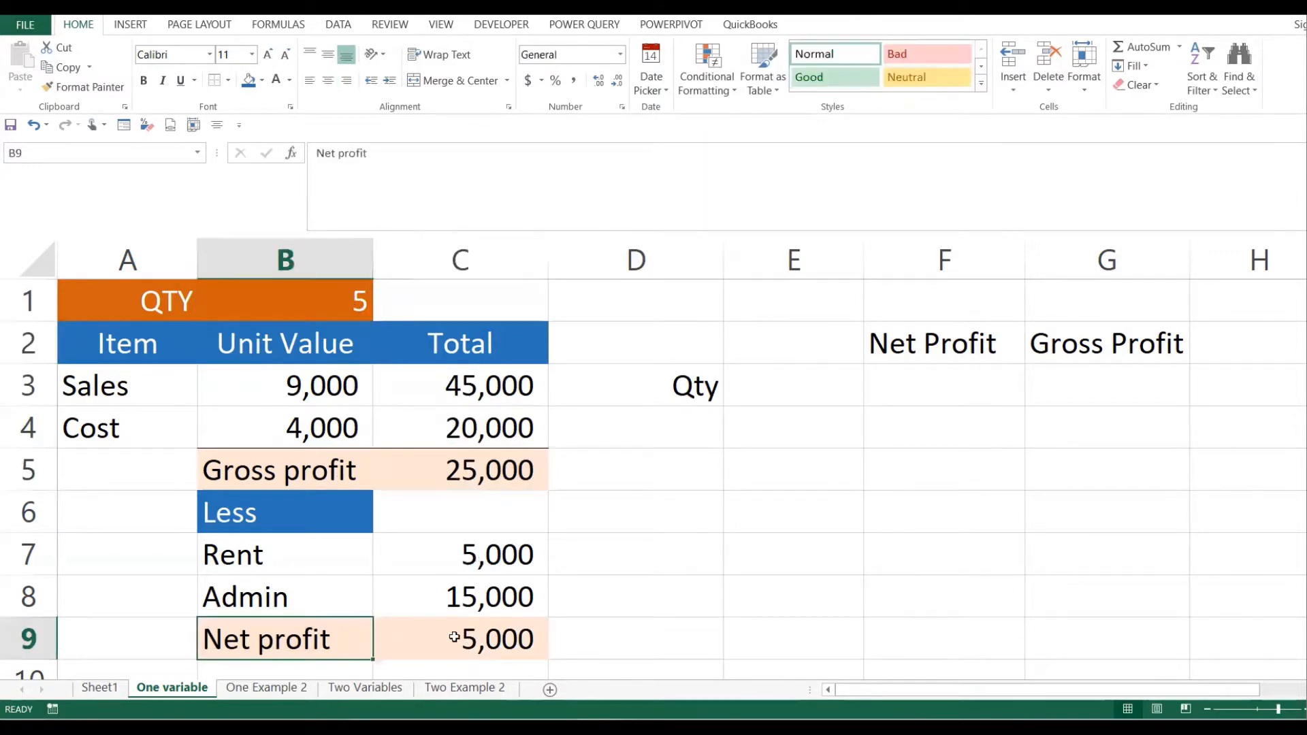
pyautogui.click(508, 640)
pyautogui.moveTo(511, 556); pyautogui.dragTo(489, 592)
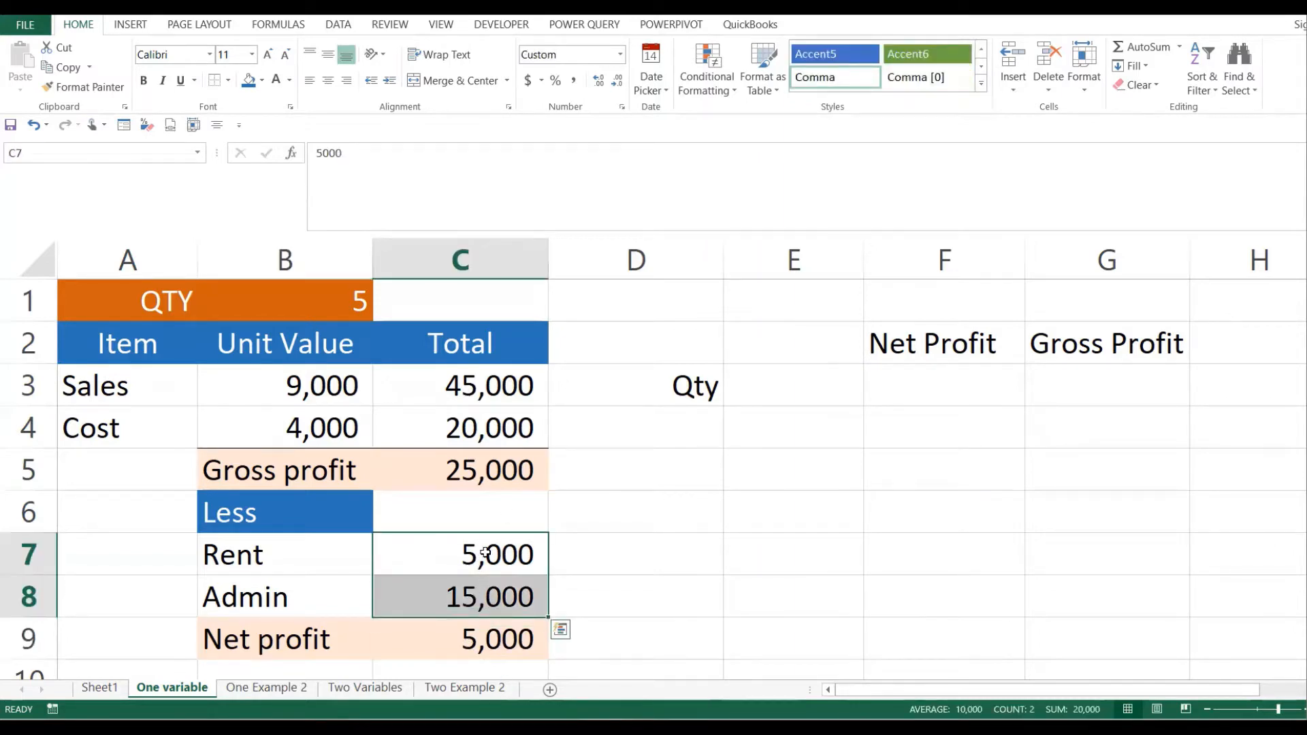
pyautogui.click(346, 302)
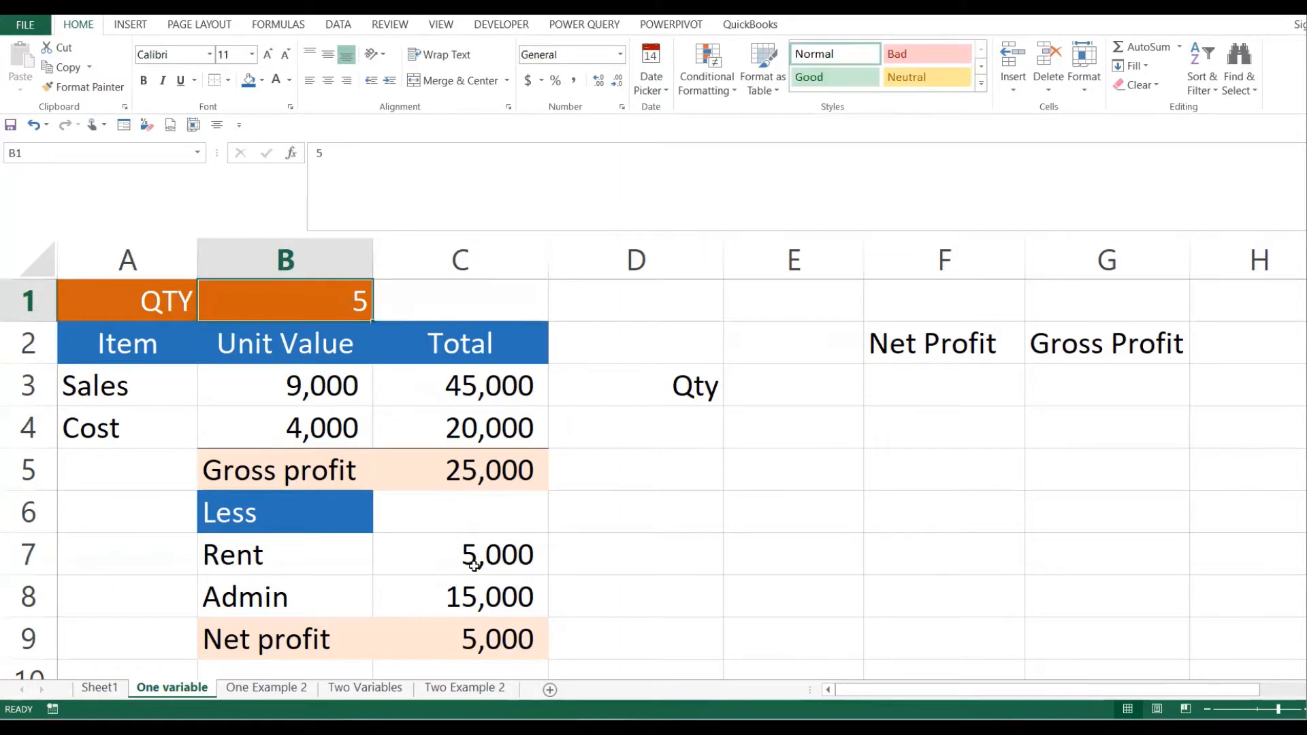
pyautogui.moveTo(480, 565); pyautogui.dragTo(478, 588)
pyautogui.click(473, 628)
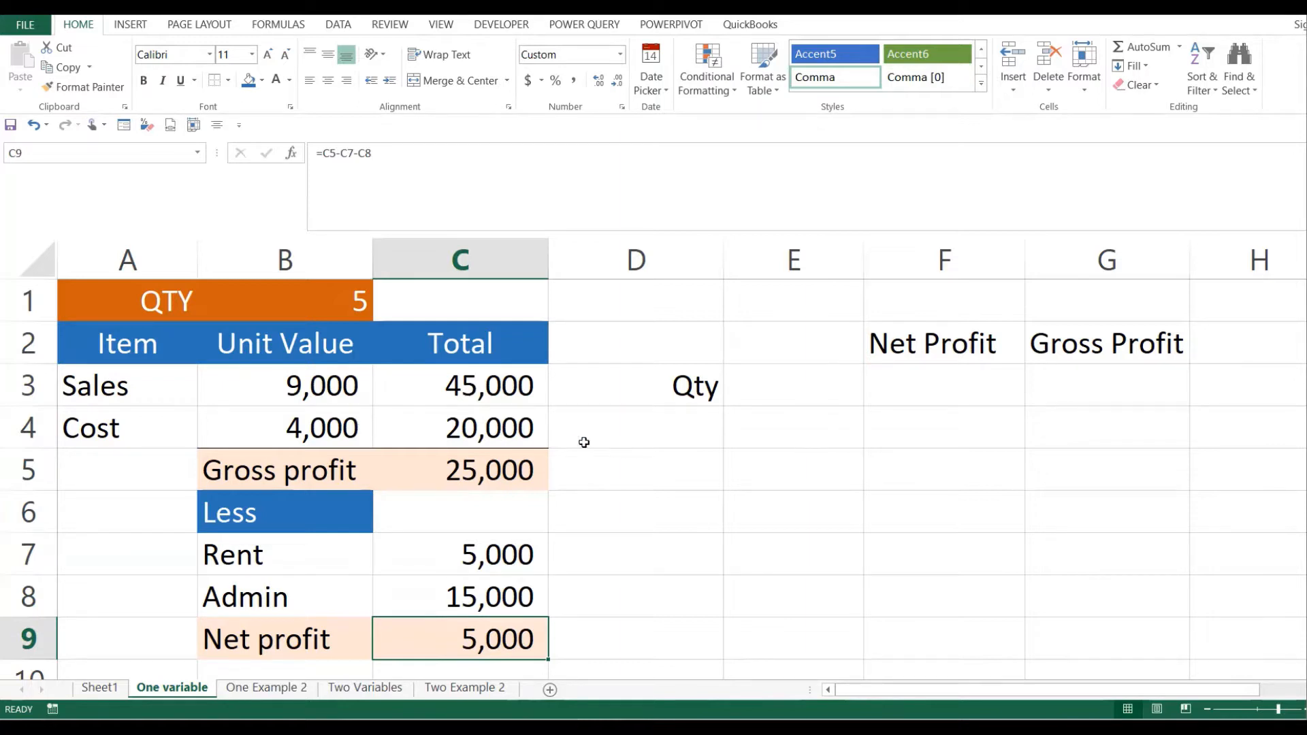
pyautogui.click(728, 384)
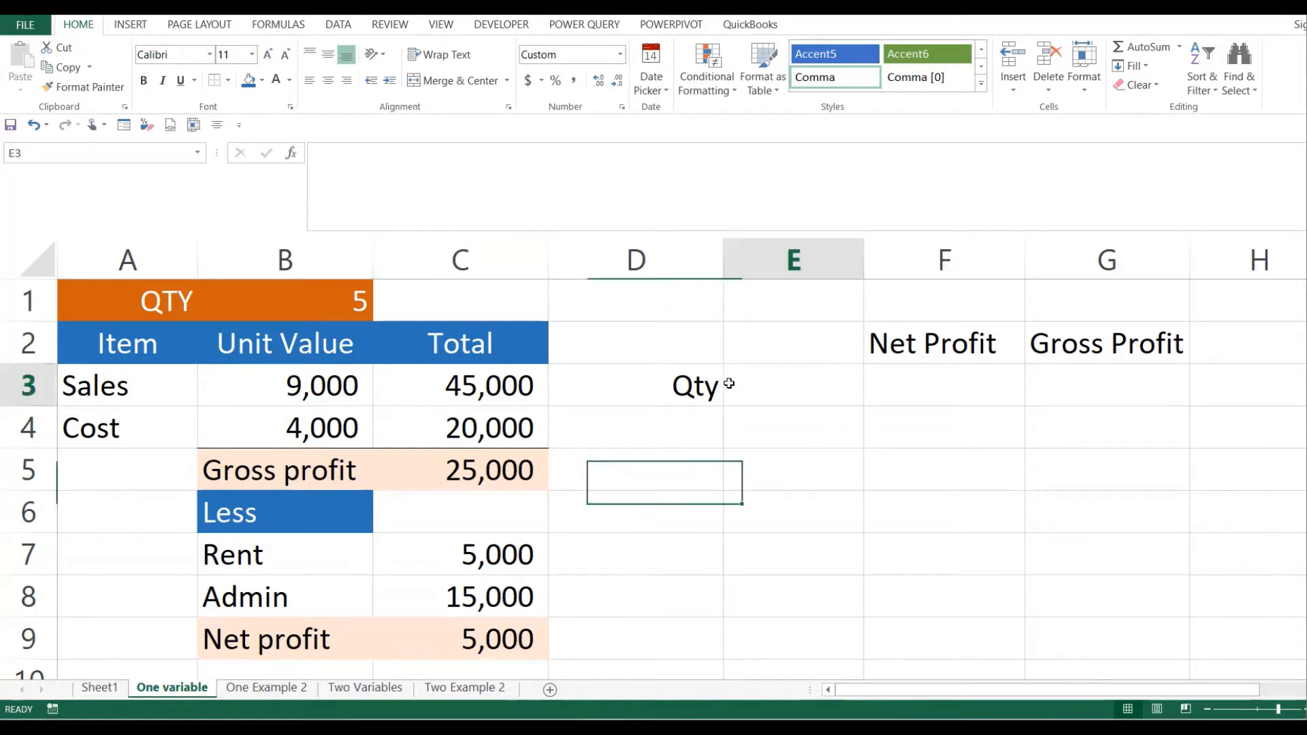
pyautogui.click(764, 410)
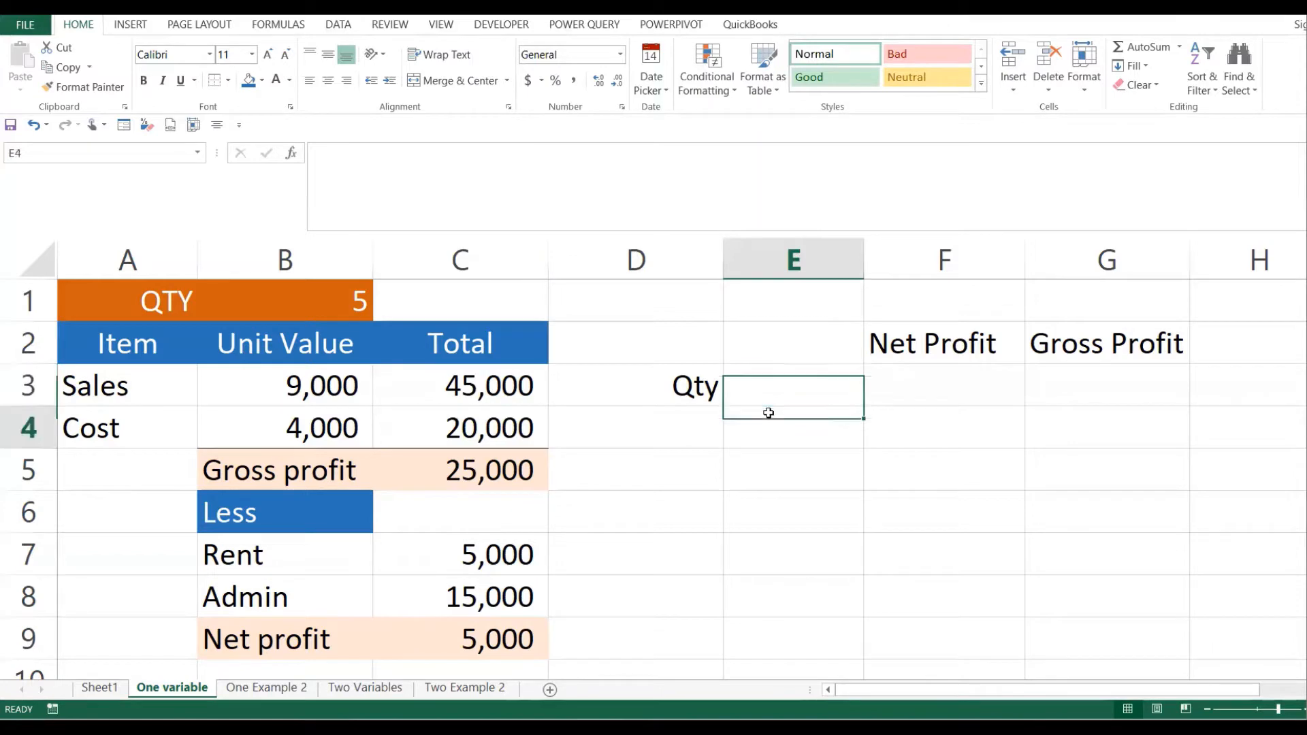
pyautogui.click(771, 489)
pyautogui.click(788, 402)
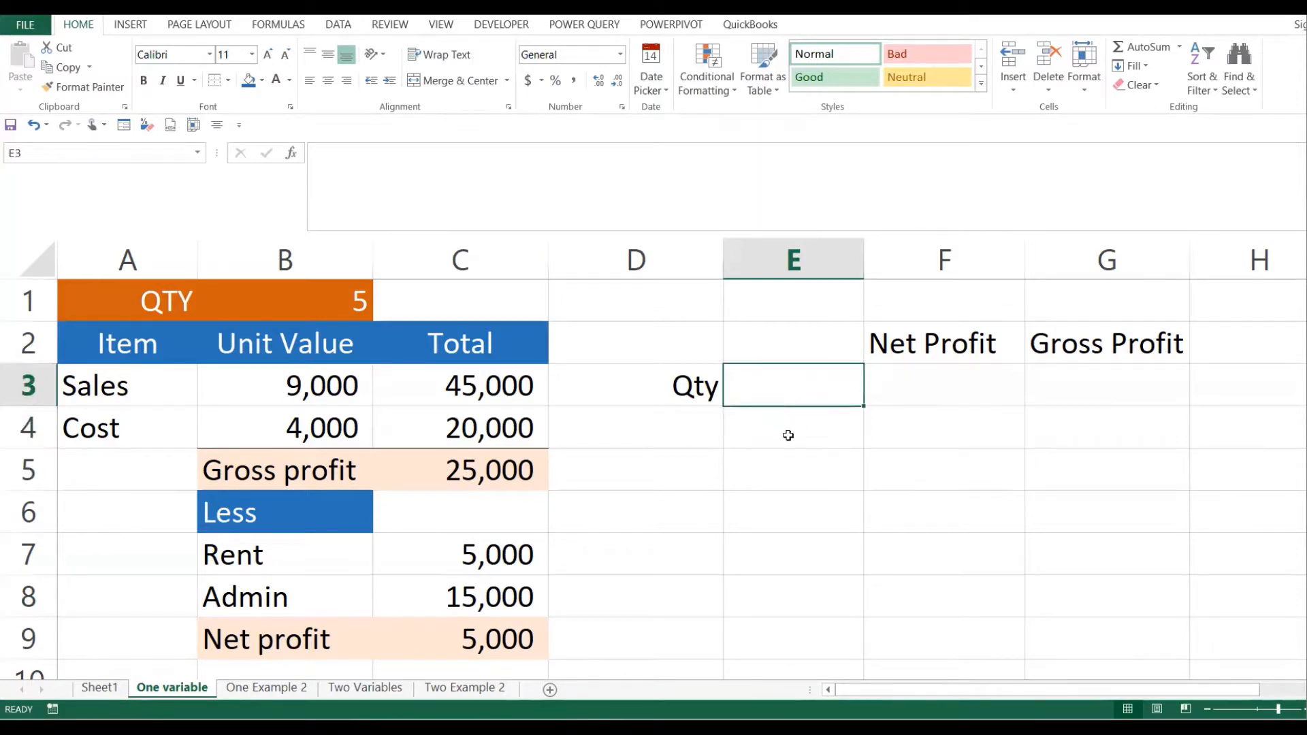
pyautogui.click(787, 436)
pyautogui.click(787, 478)
pyautogui.doubleClick(785, 508)
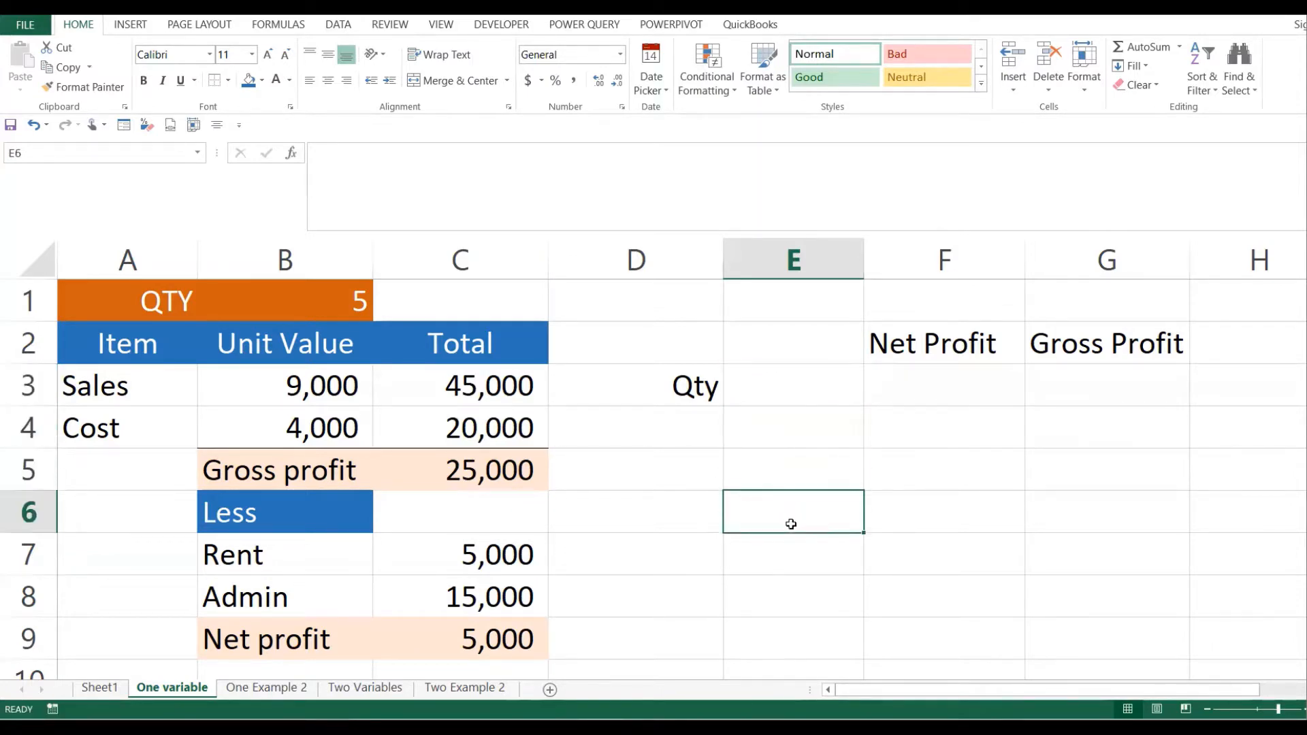
pyautogui.click(930, 399)
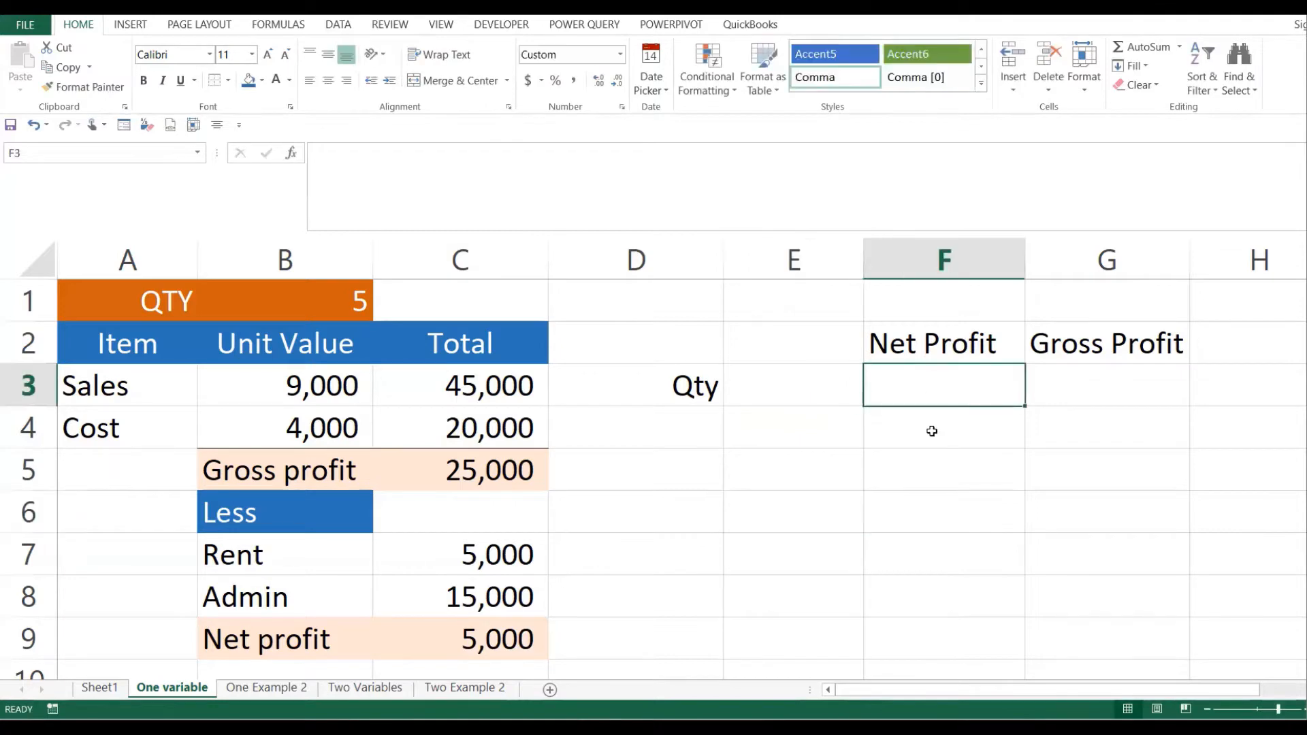
pyautogui.click(931, 432)
pyautogui.click(932, 468)
pyautogui.click(934, 517)
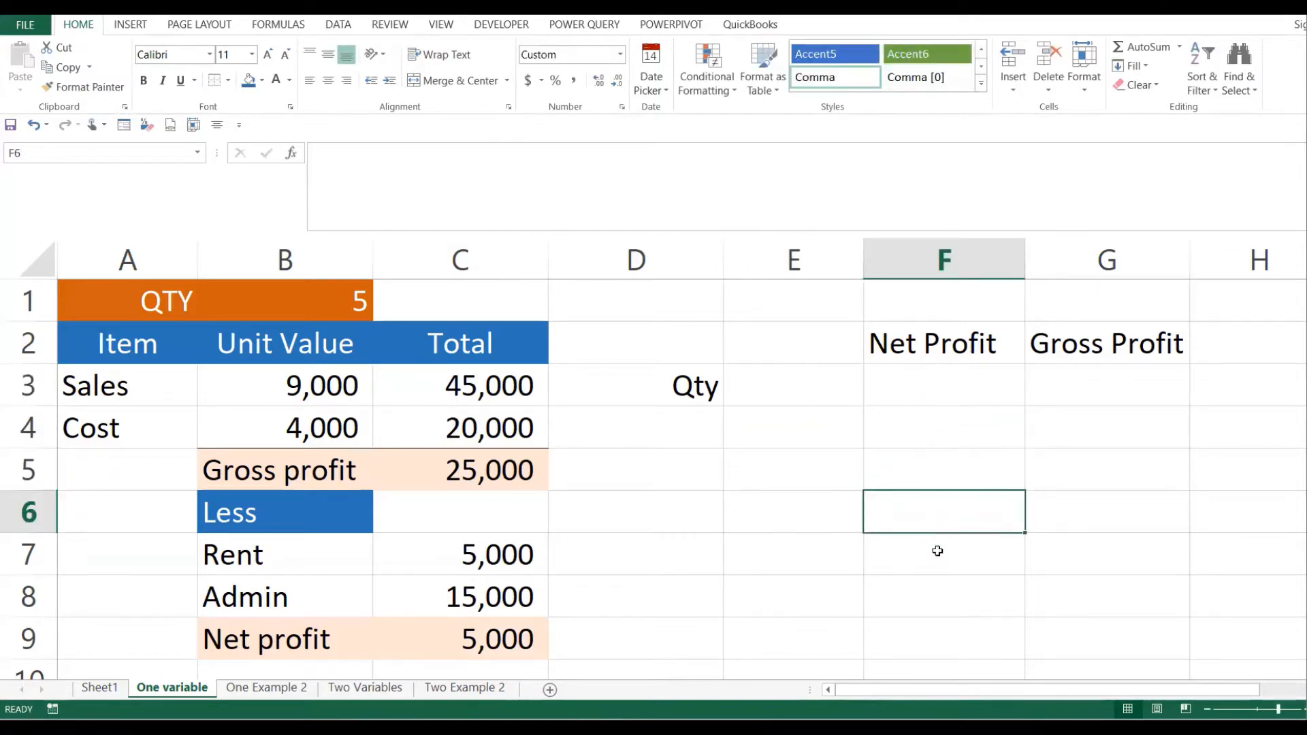
pyautogui.click(937, 557)
pyautogui.click(931, 600)
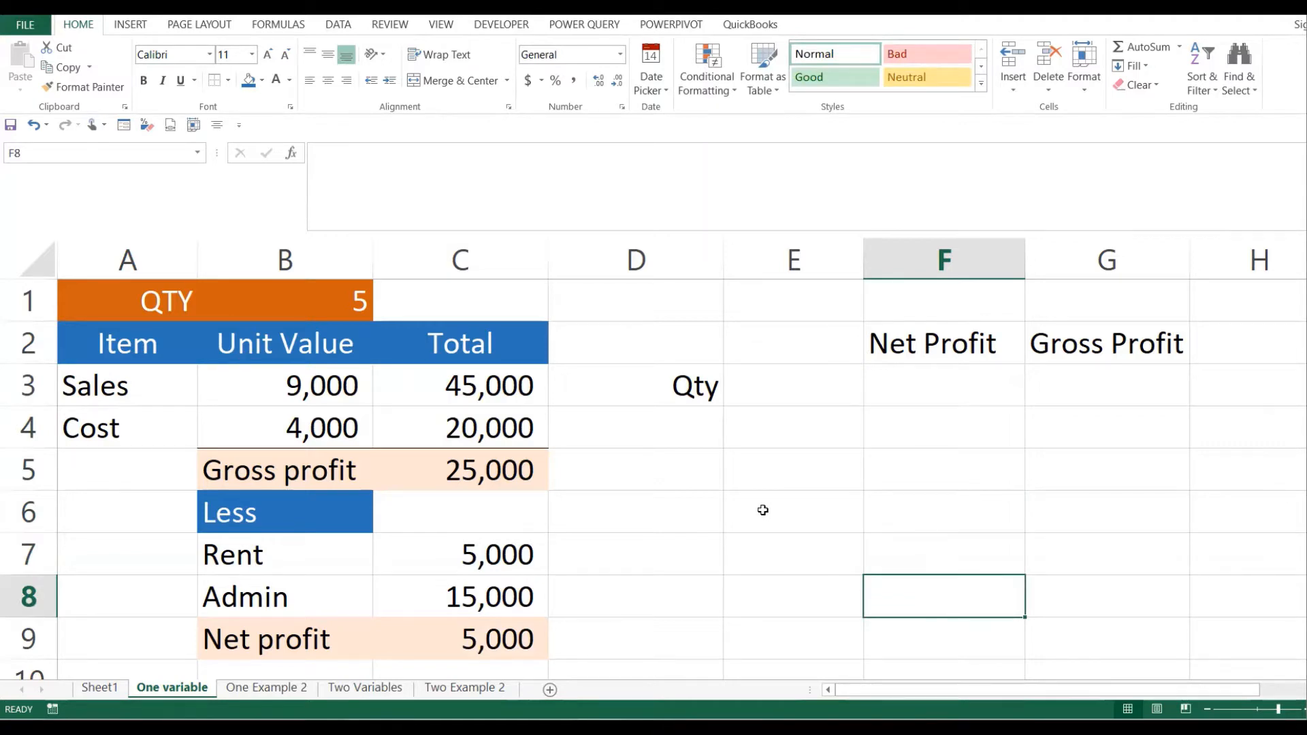
pyautogui.click(329, 299)
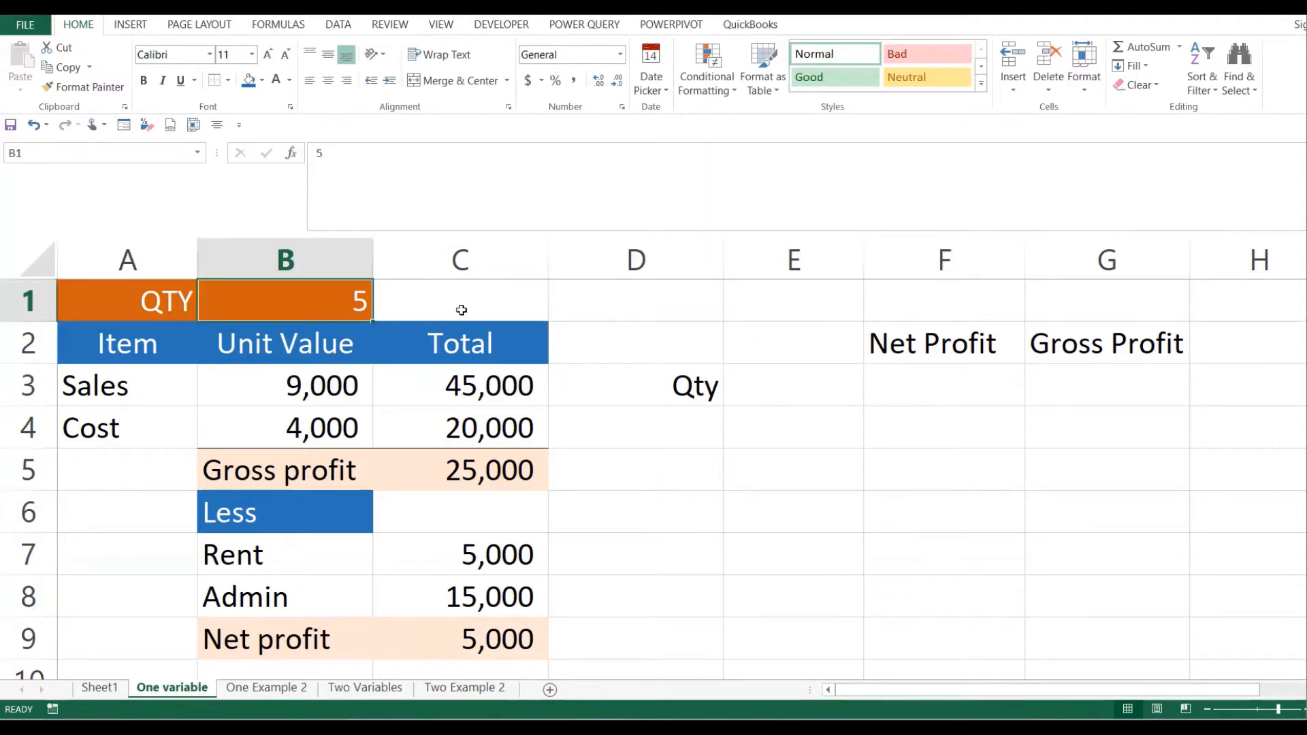
pyautogui.click(454, 635)
pyautogui.click(353, 301)
pyautogui.write('4')
pyautogui.press('Return')
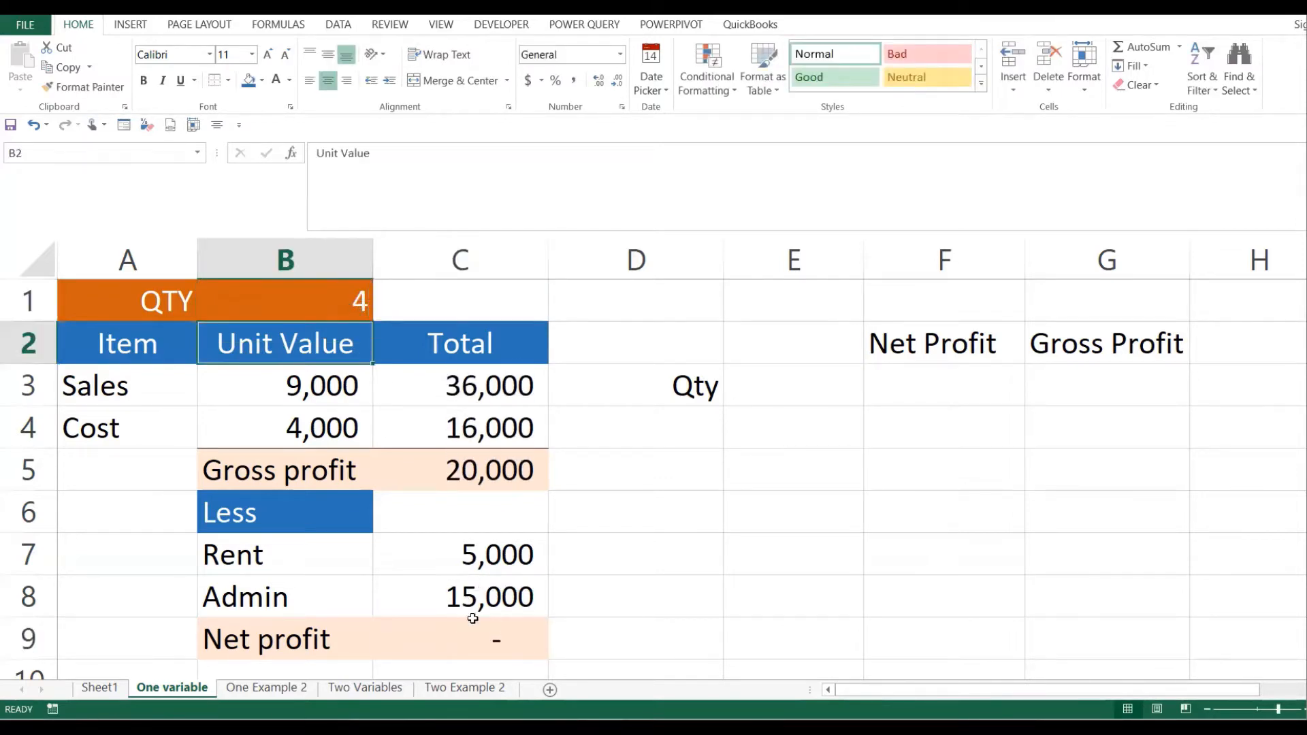
pyautogui.click(473, 621)
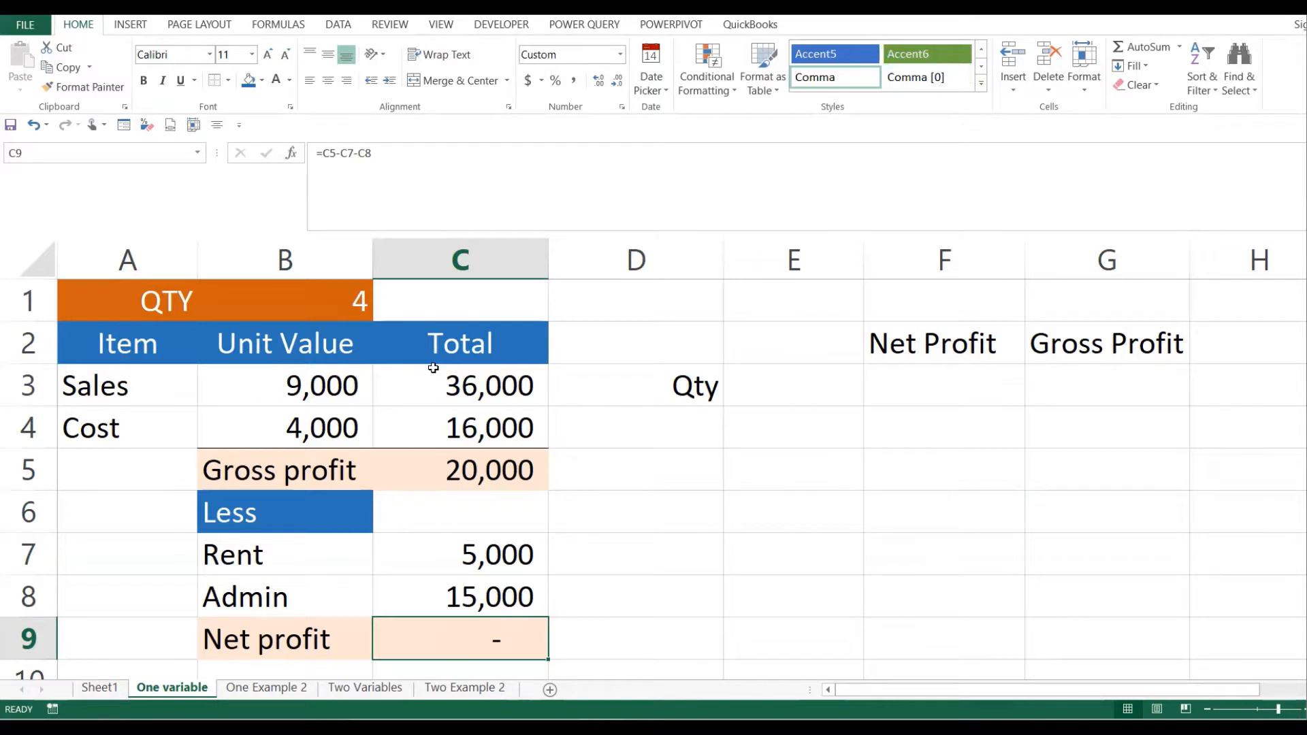
pyautogui.click(798, 377)
pyautogui.click(815, 445)
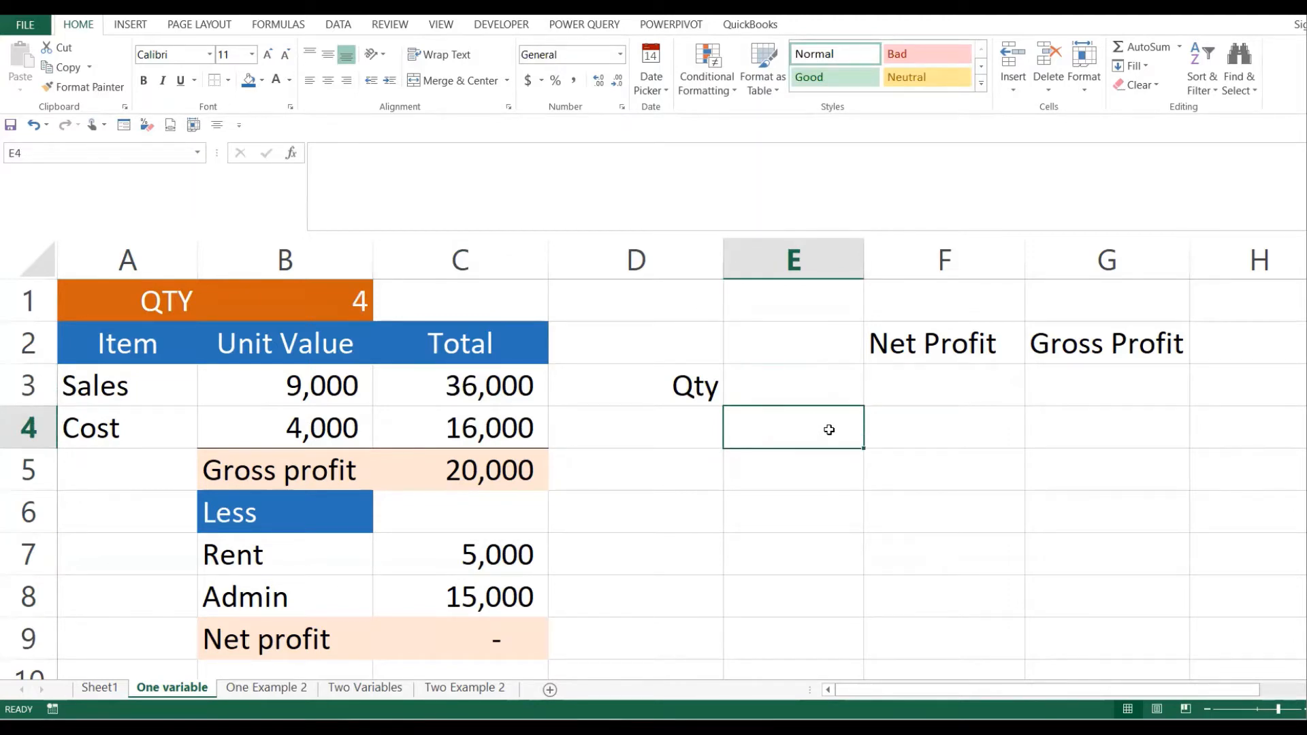
# - Enter the quantities 4, 5 and 6 in E4:E6
pyautogui.write('4')
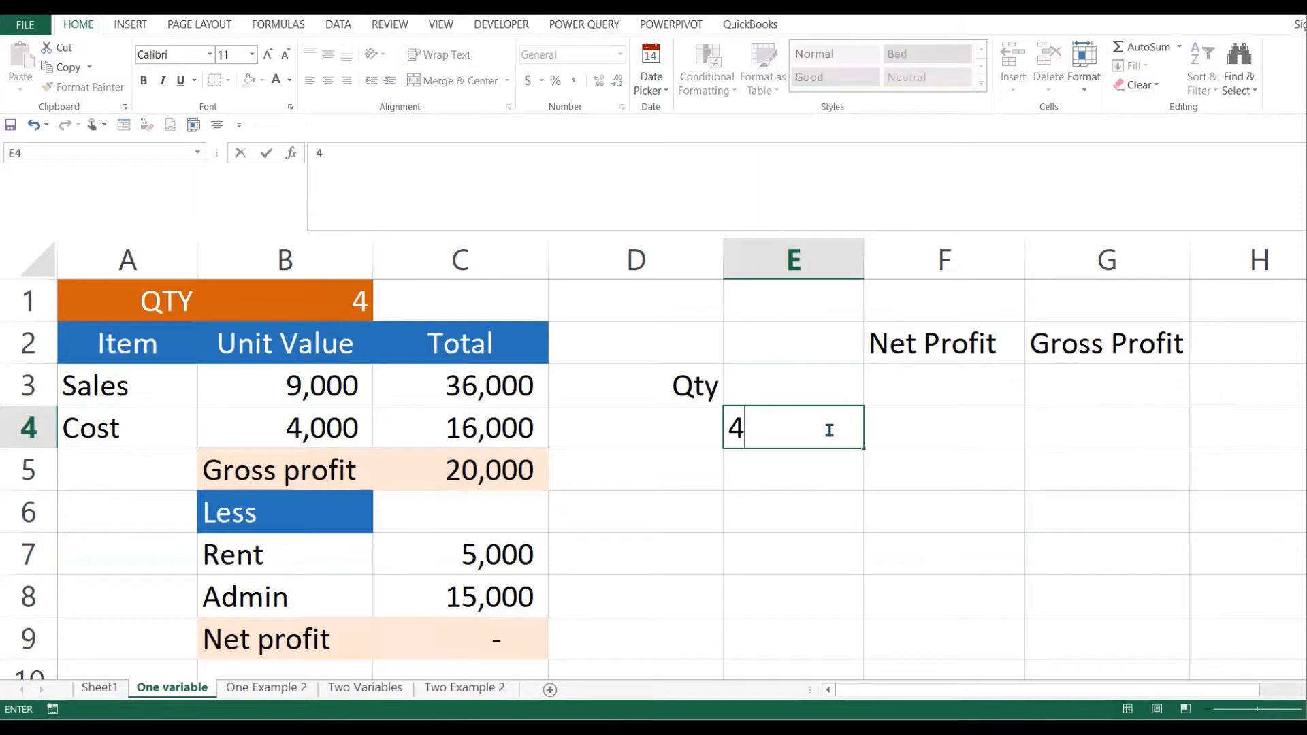
pyautogui.press('Return')
pyautogui.click(829, 429)
pyautogui.press('Right')
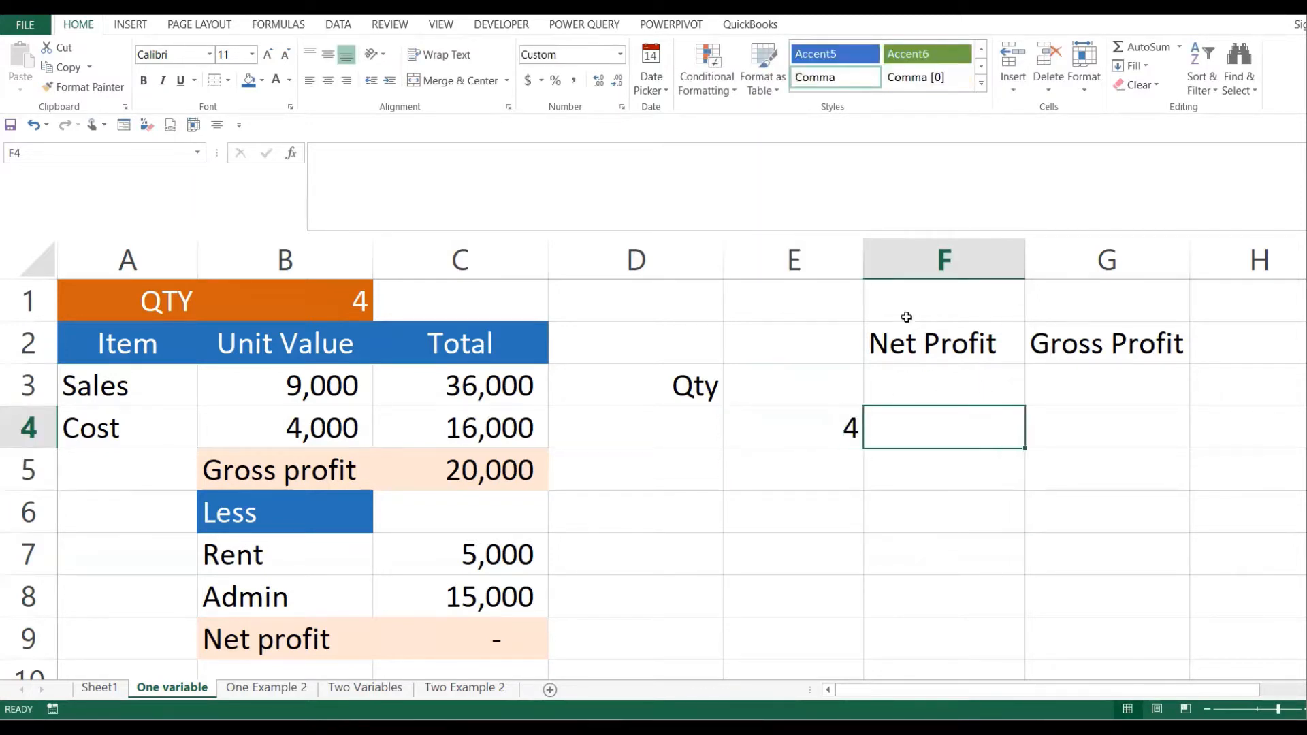
pyautogui.click(822, 485)
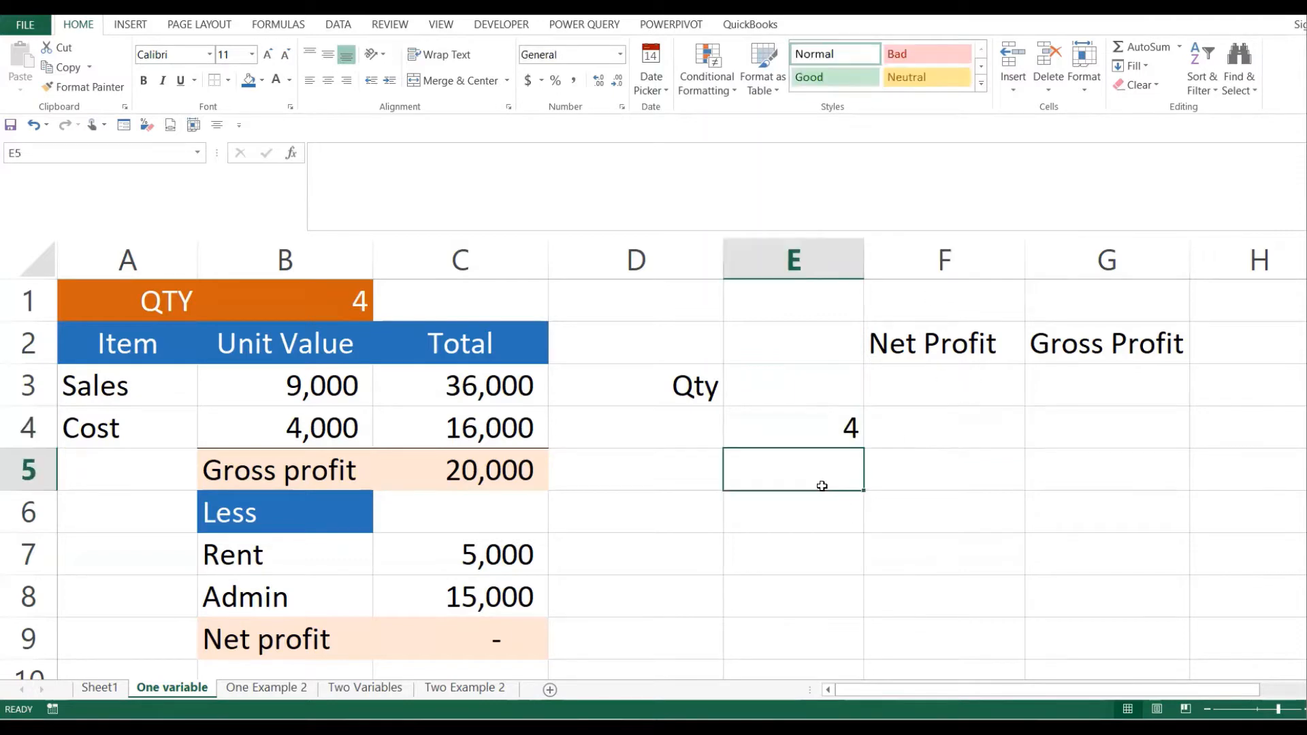
pyautogui.write('5')
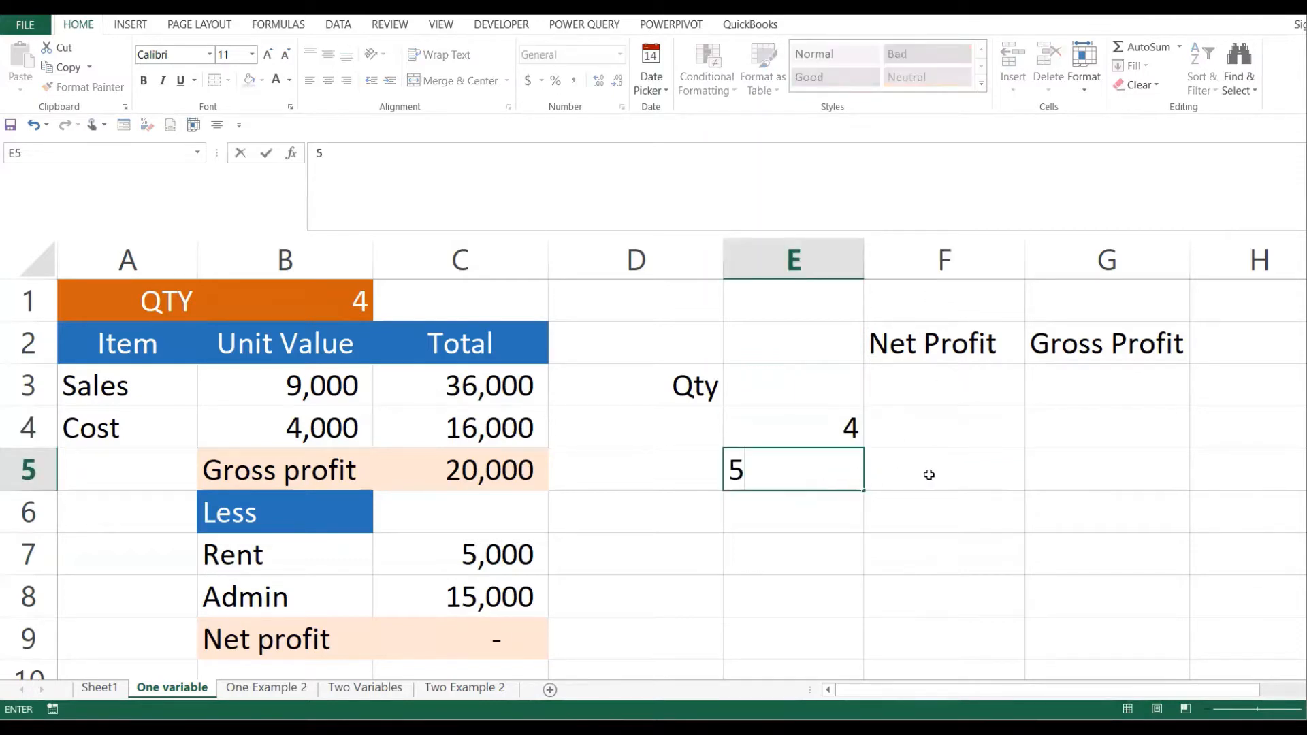
pyautogui.click(953, 455)
pyautogui.click(821, 513)
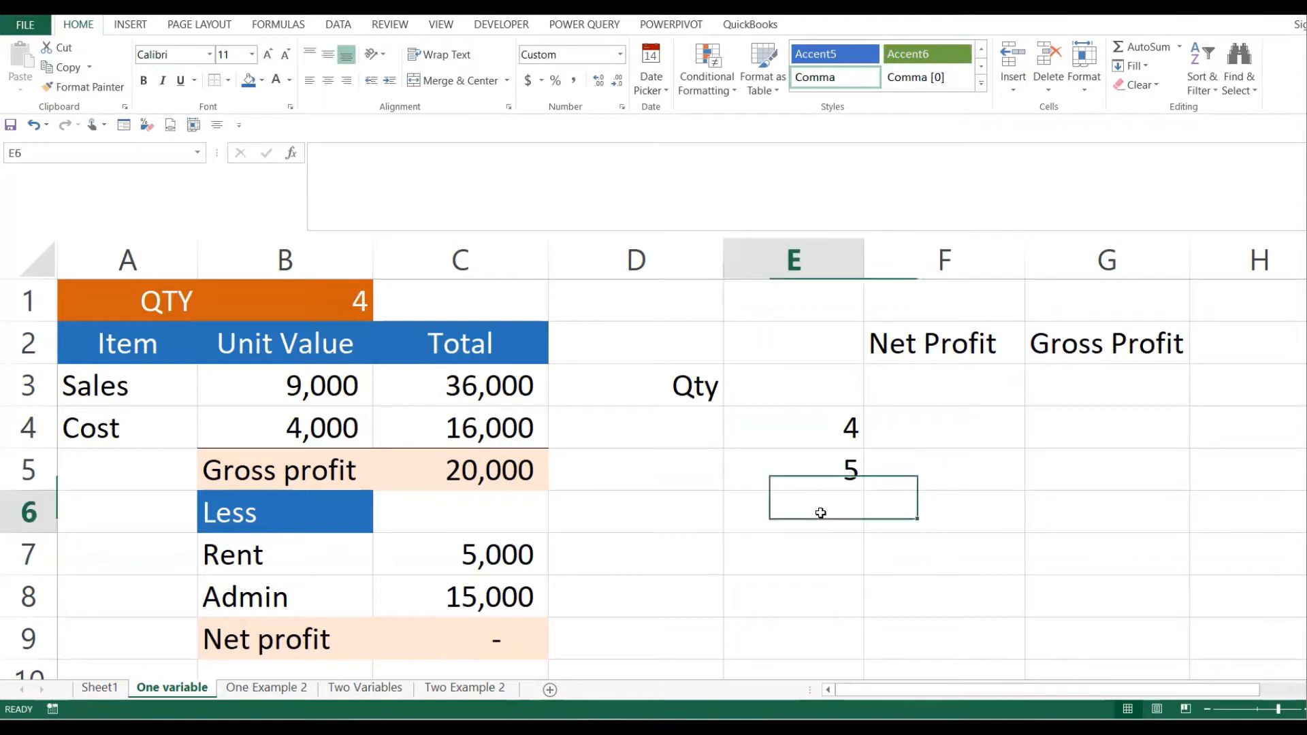
pyautogui.write('6')
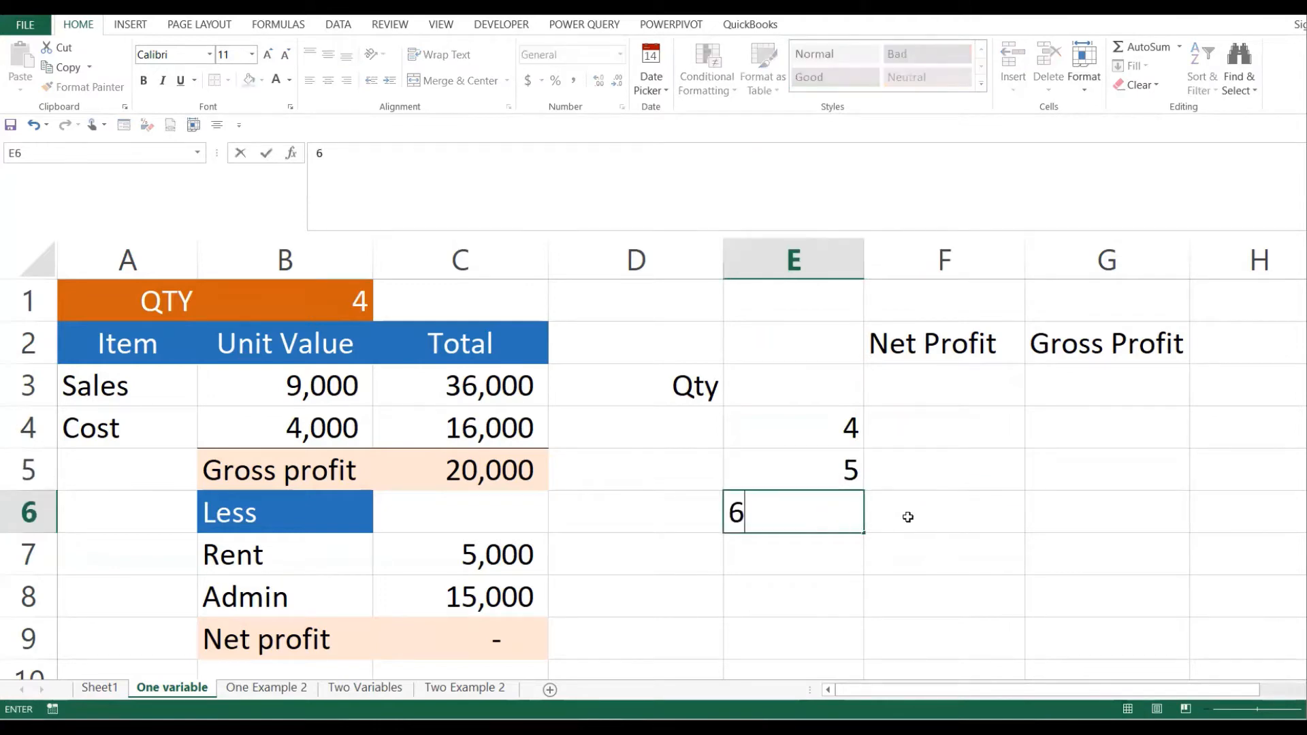
pyautogui.click(908, 517)
# - Add quantities 8 and 10 in E7:E8 and select E4:F8 beside them
pyautogui.click(841, 552)
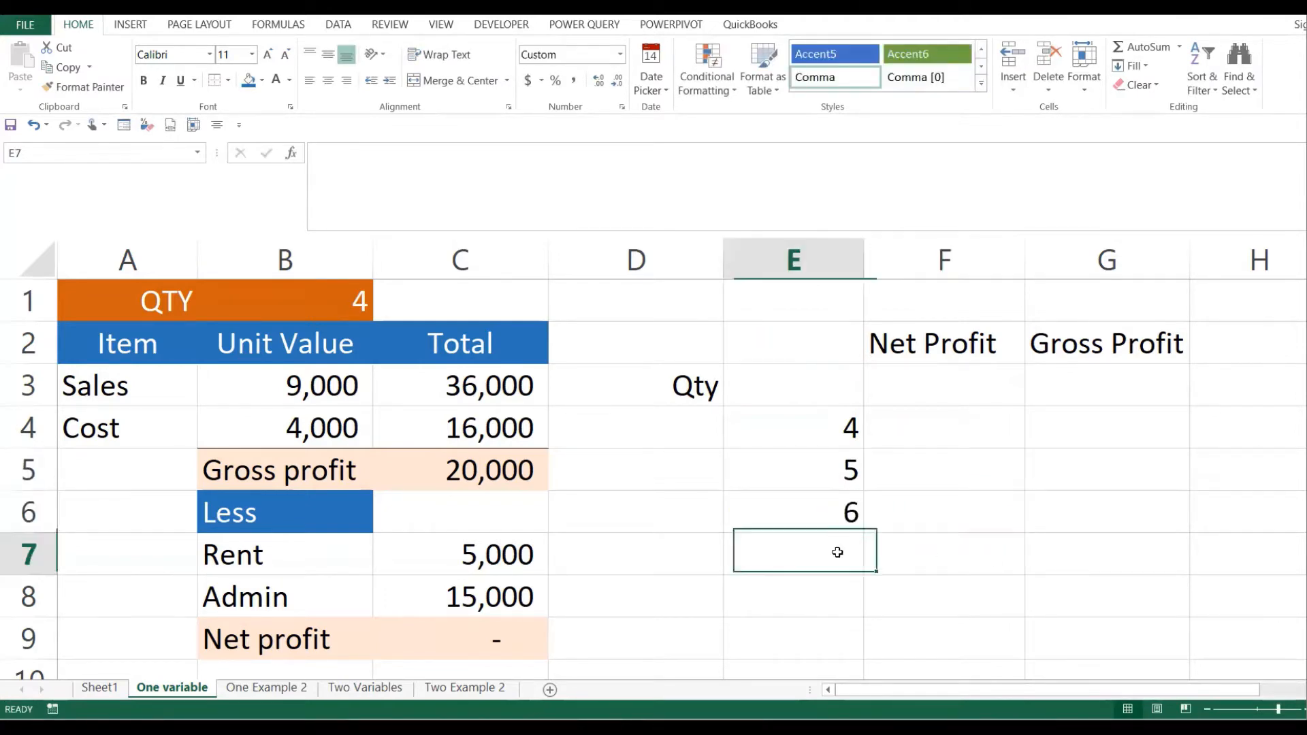
pyautogui.write('8')
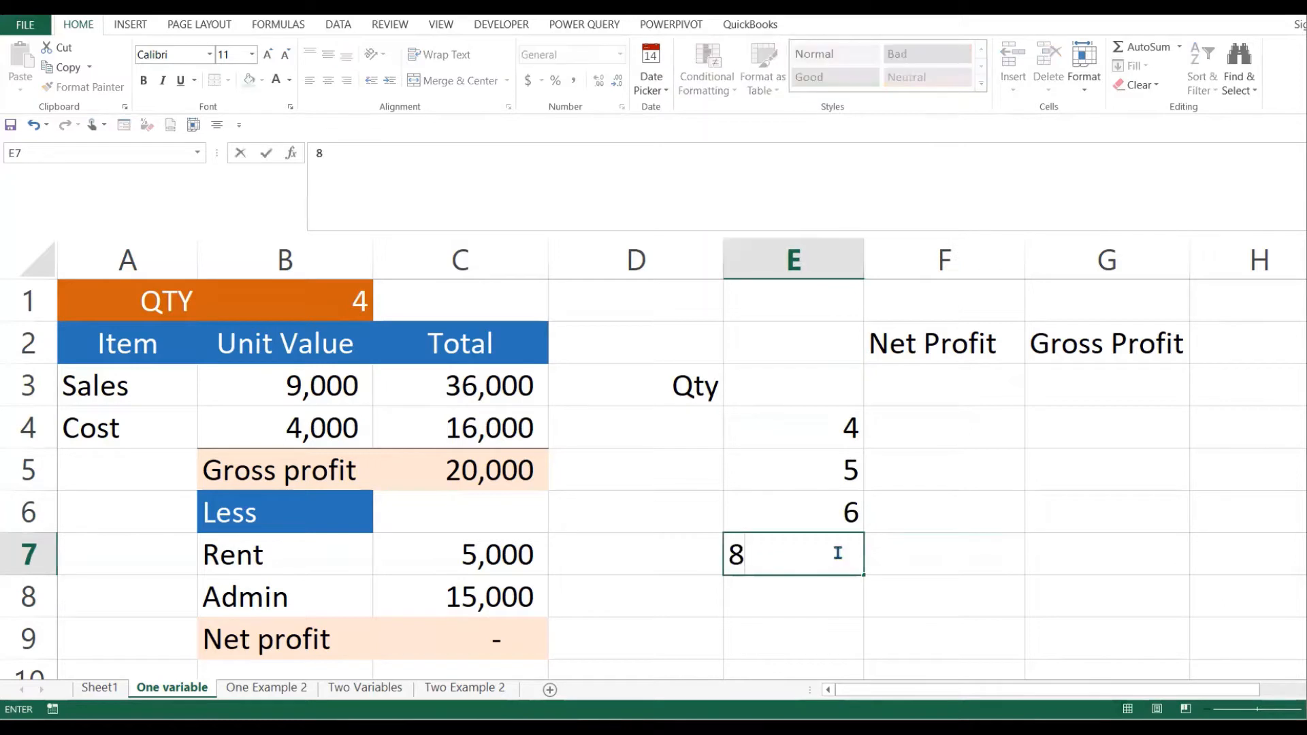
pyautogui.press('Return')
pyautogui.write('10')
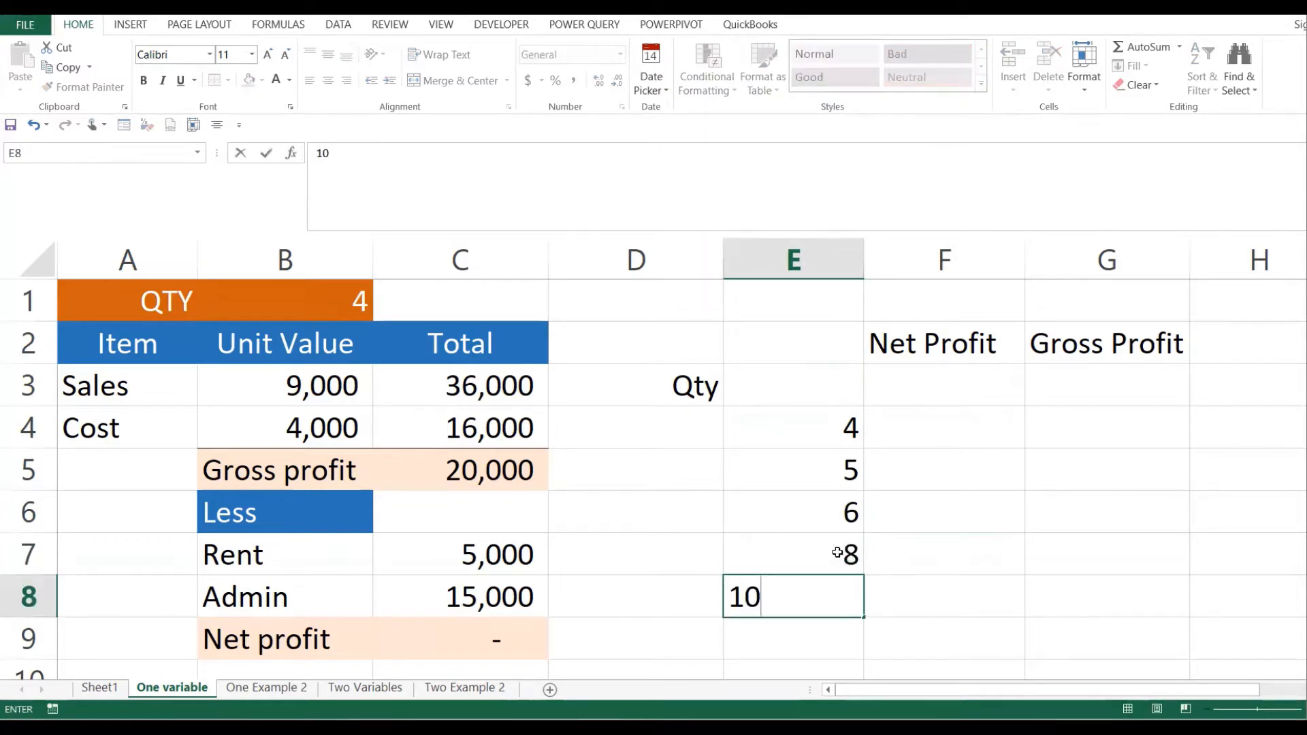
pyautogui.press('Return')
pyautogui.click(928, 458)
pyautogui.moveTo(841, 416); pyautogui.dragTo(928, 591)
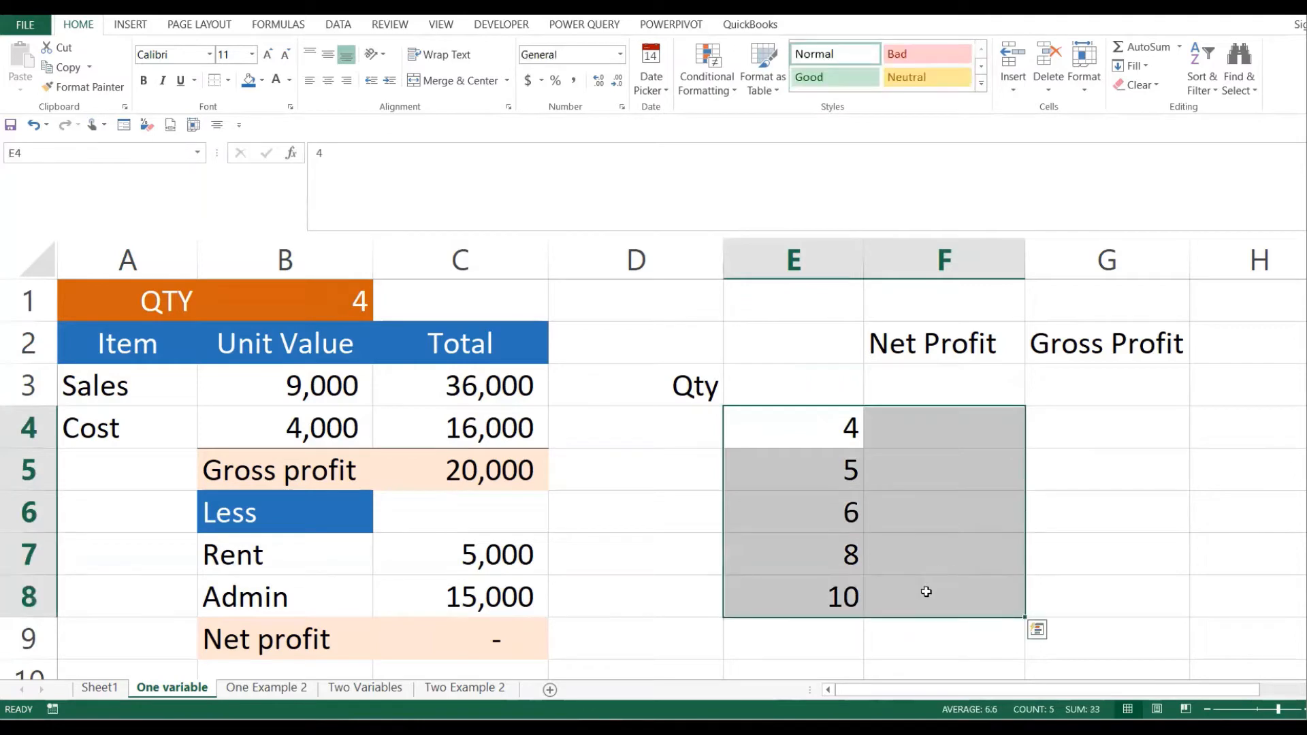
pyautogui.click(361, 300)
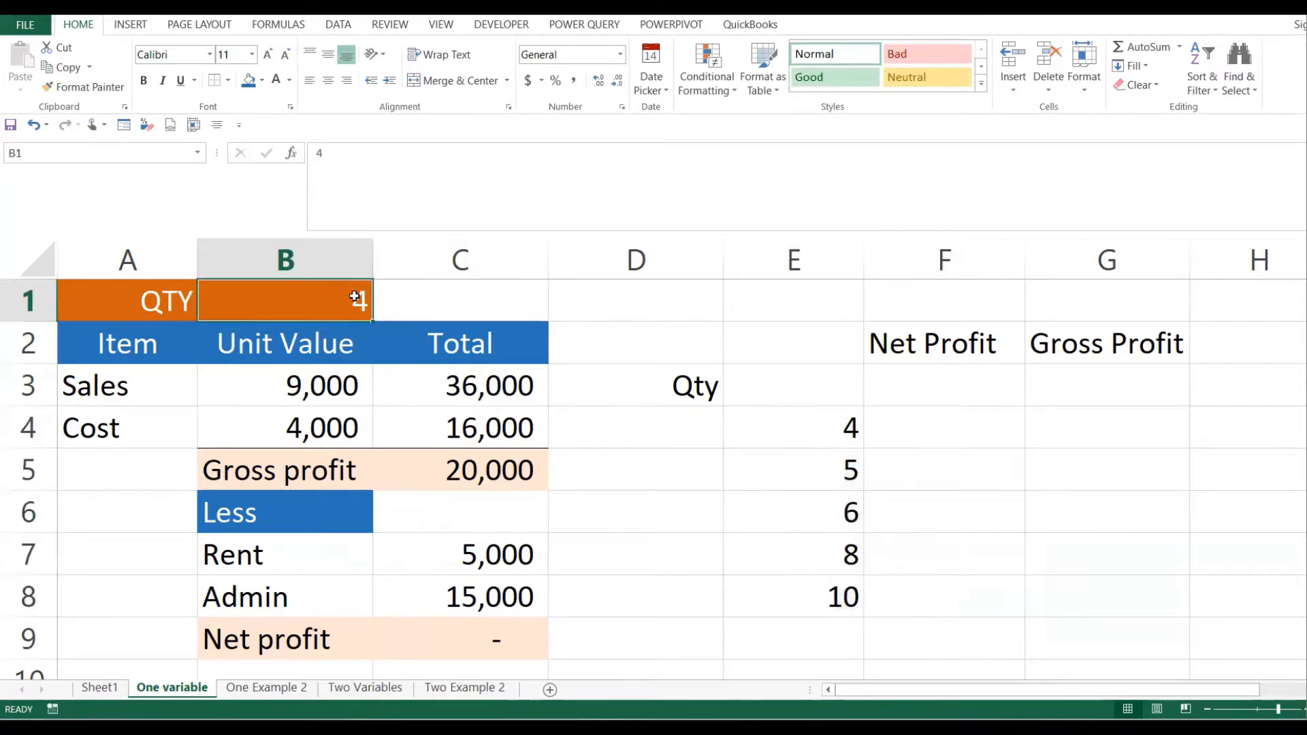
# - Change the quantity in B1 to 5 after checking net profit in C9
pyautogui.click(504, 631)
pyautogui.click(926, 433)
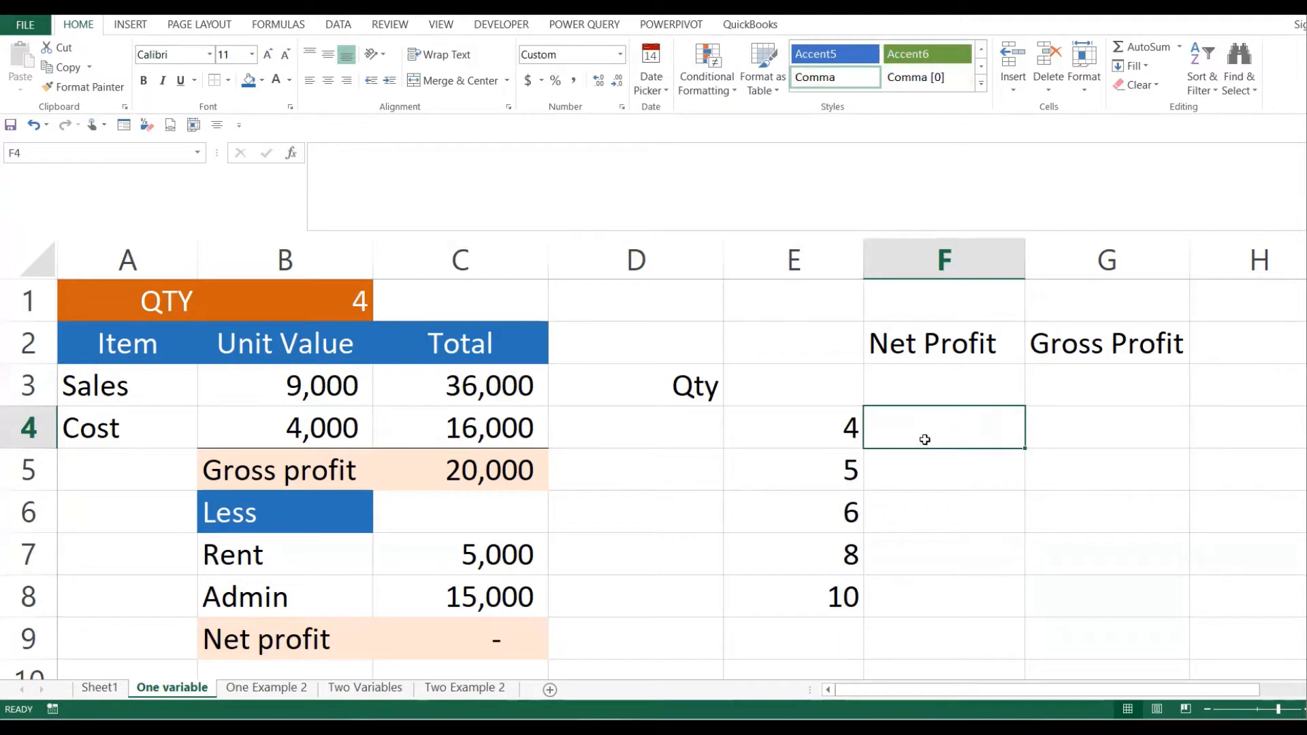
pyautogui.click(490, 637)
pyautogui.click(350, 301)
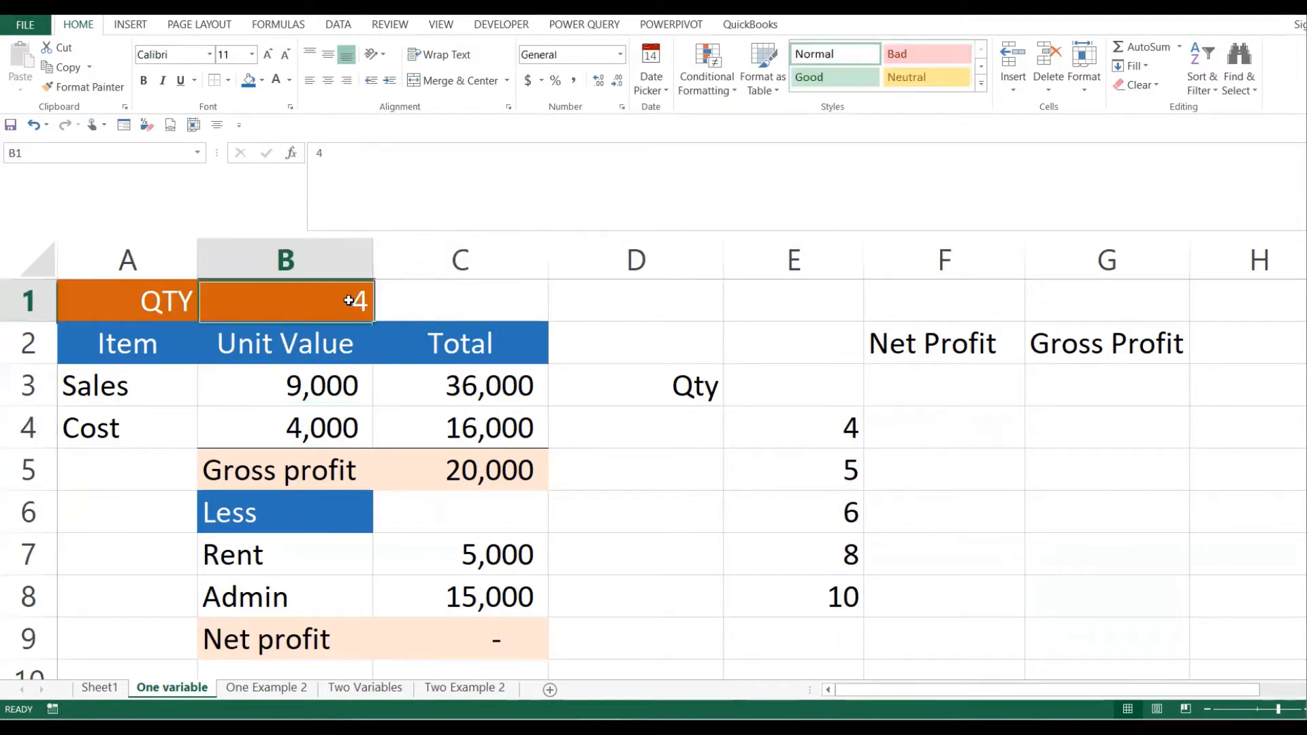
pyautogui.write('5')
pyautogui.press('Return')
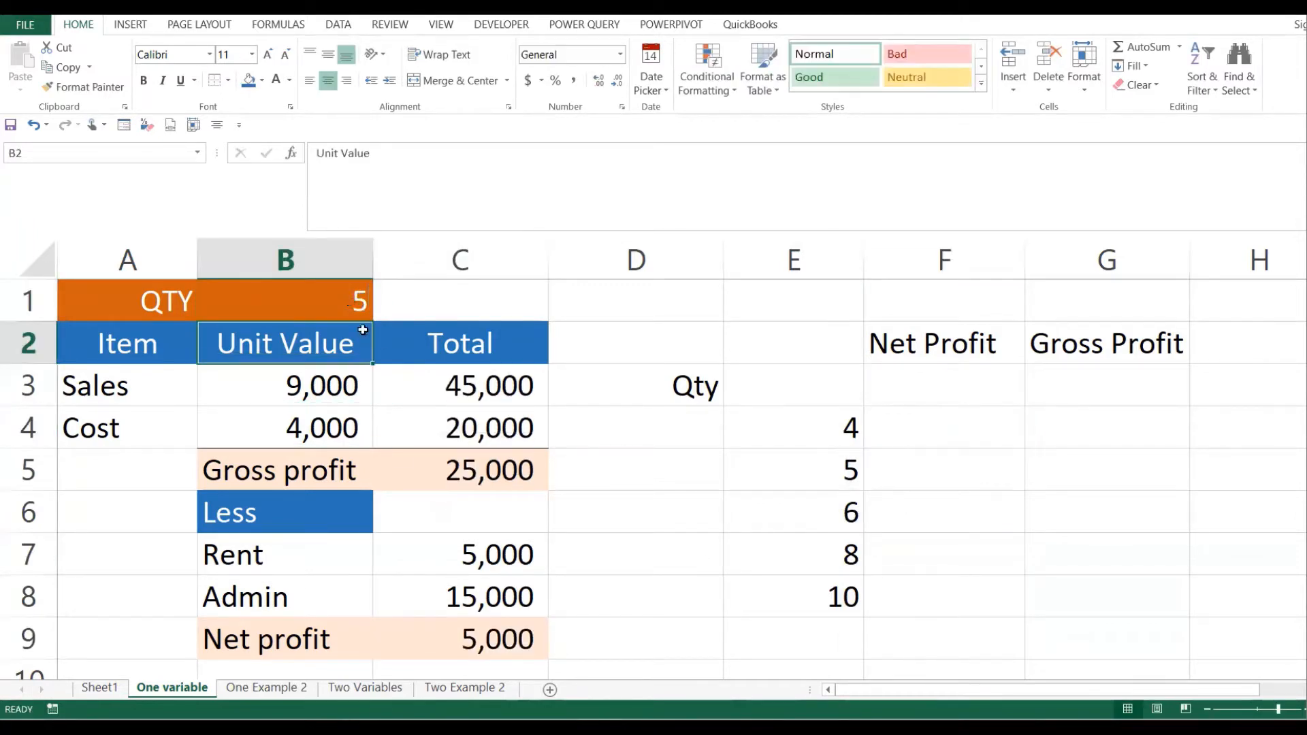
# - Mark out the E4:F8 quantity and result cells and the overall data table area
pyautogui.click(962, 479)
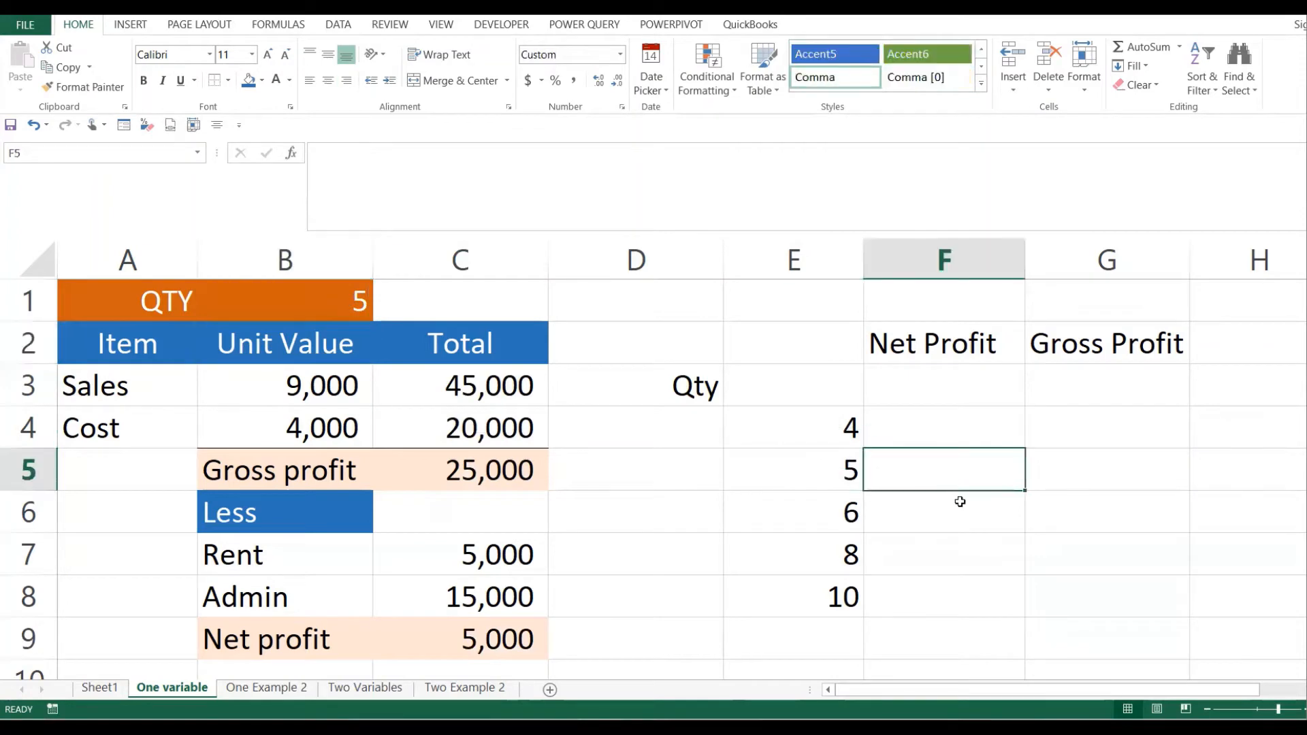
pyautogui.moveTo(848, 429); pyautogui.dragTo(916, 595)
pyautogui.click(910, 501)
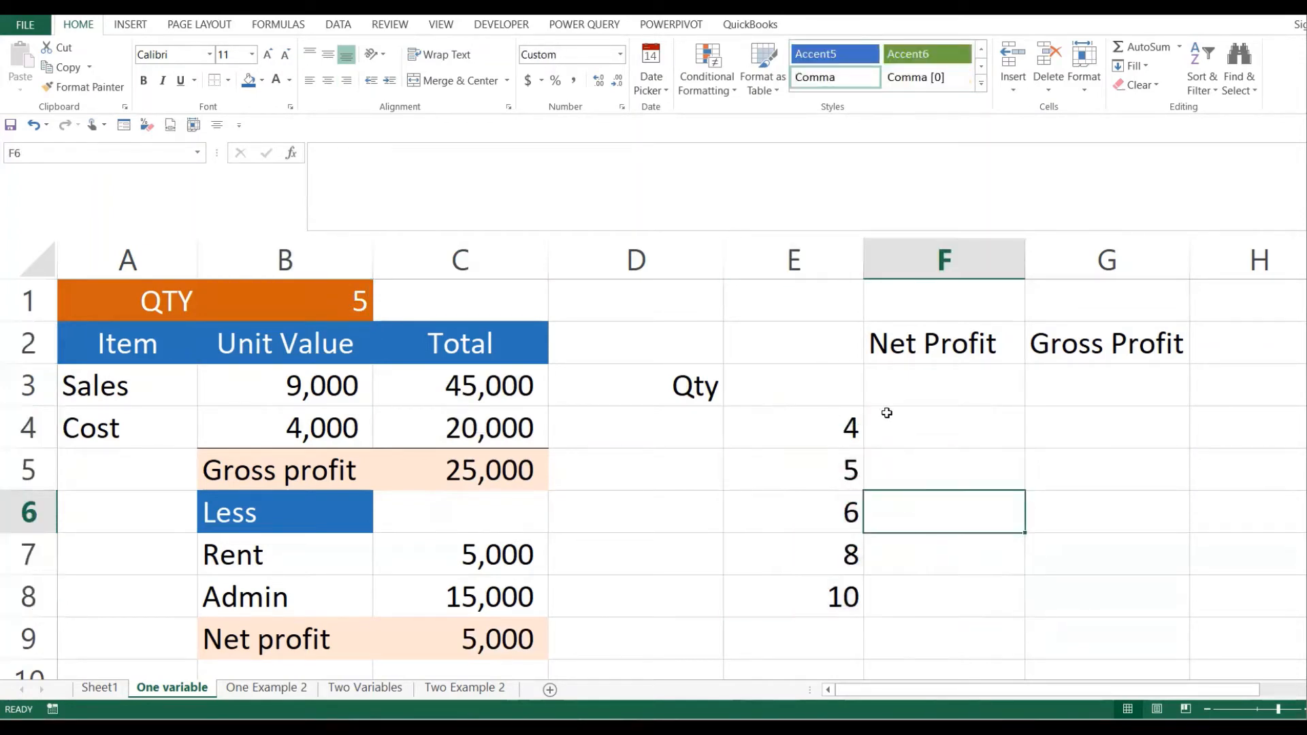
pyautogui.click(910, 412)
pyautogui.click(913, 387)
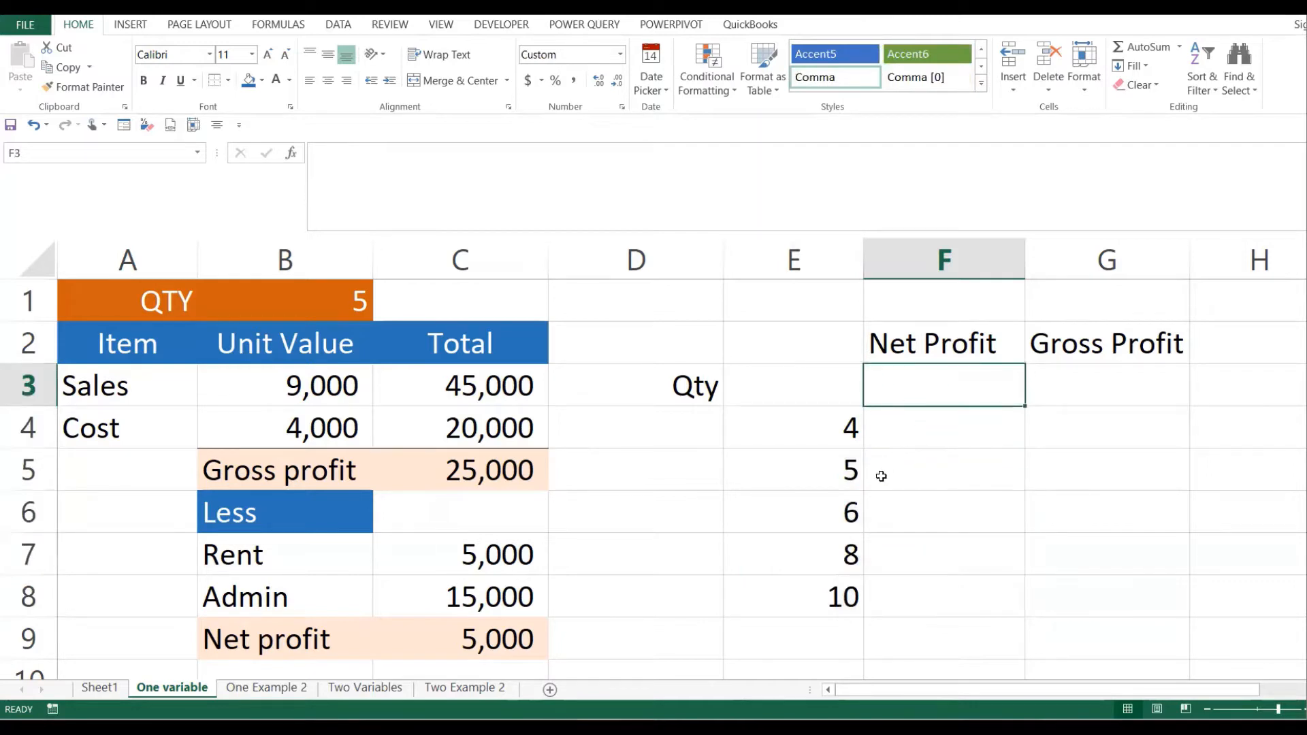
pyautogui.moveTo(846, 429); pyautogui.dragTo(909, 595)
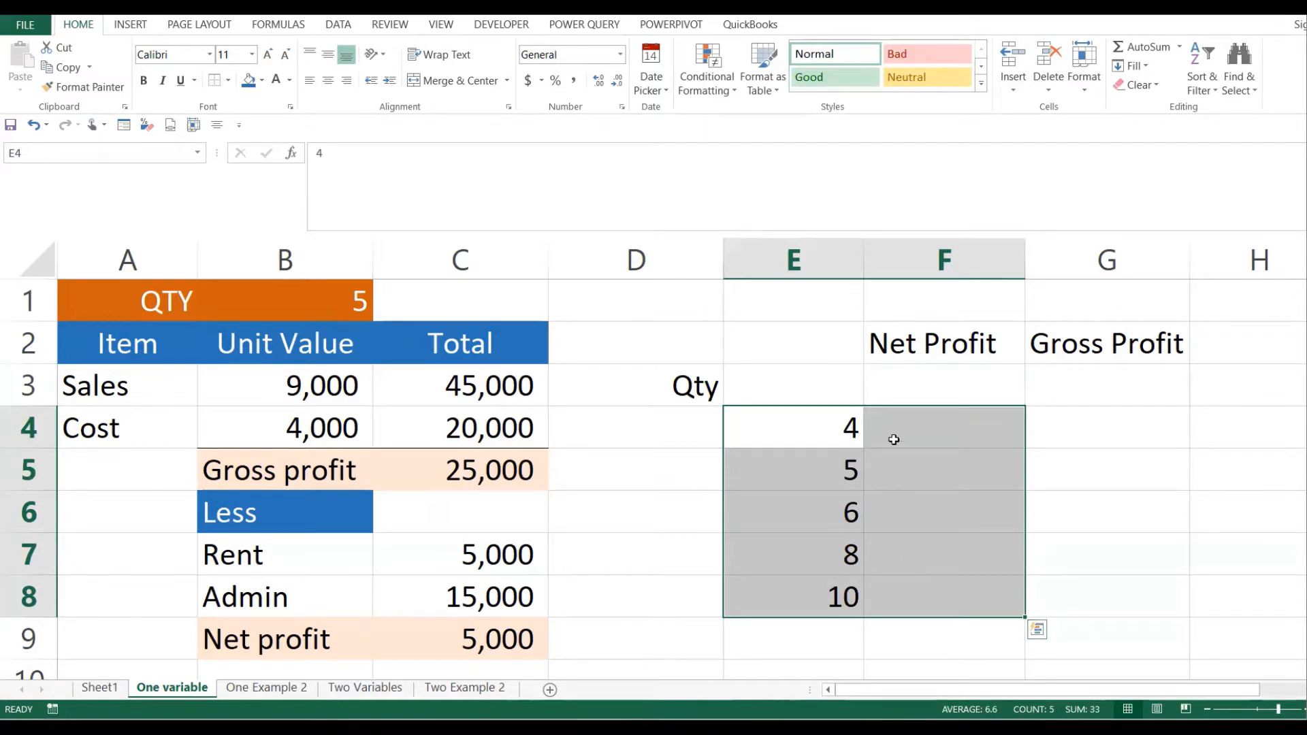
pyautogui.click(895, 373)
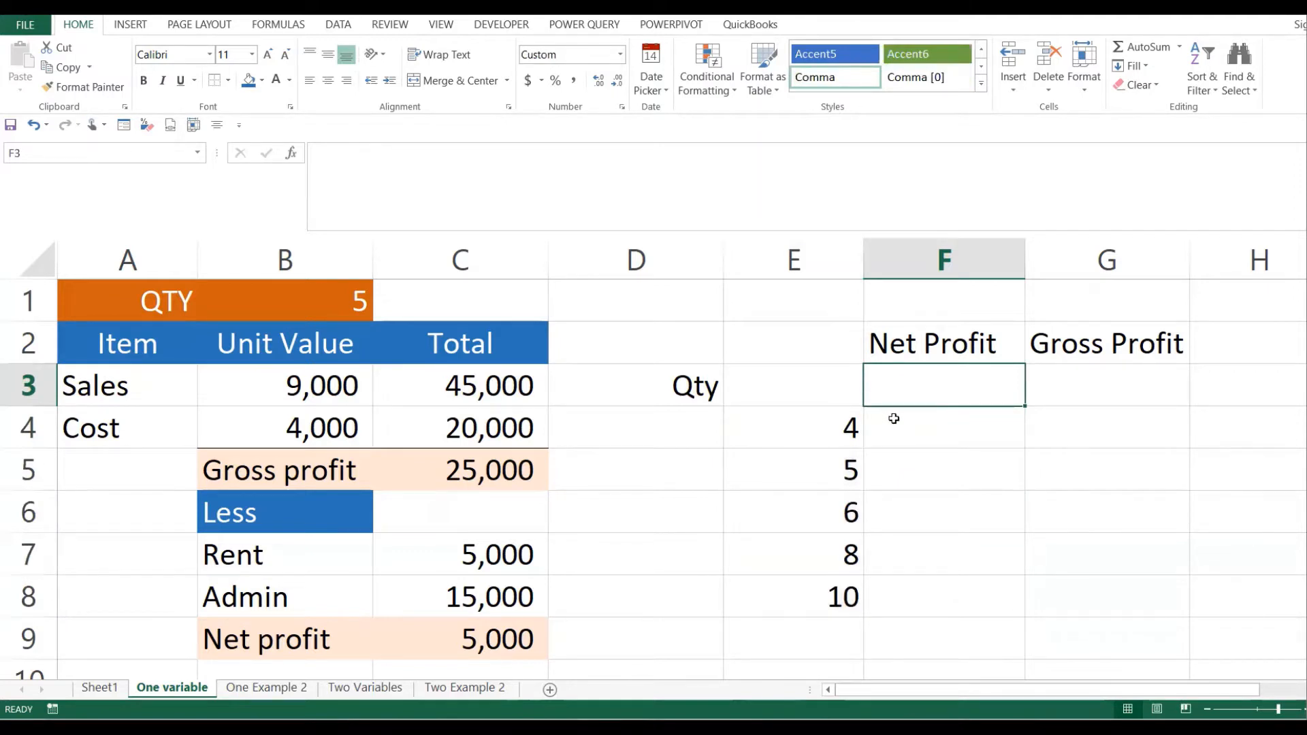
pyautogui.click(773, 373)
pyautogui.moveTo(701, 344); pyautogui.dragTo(887, 593)
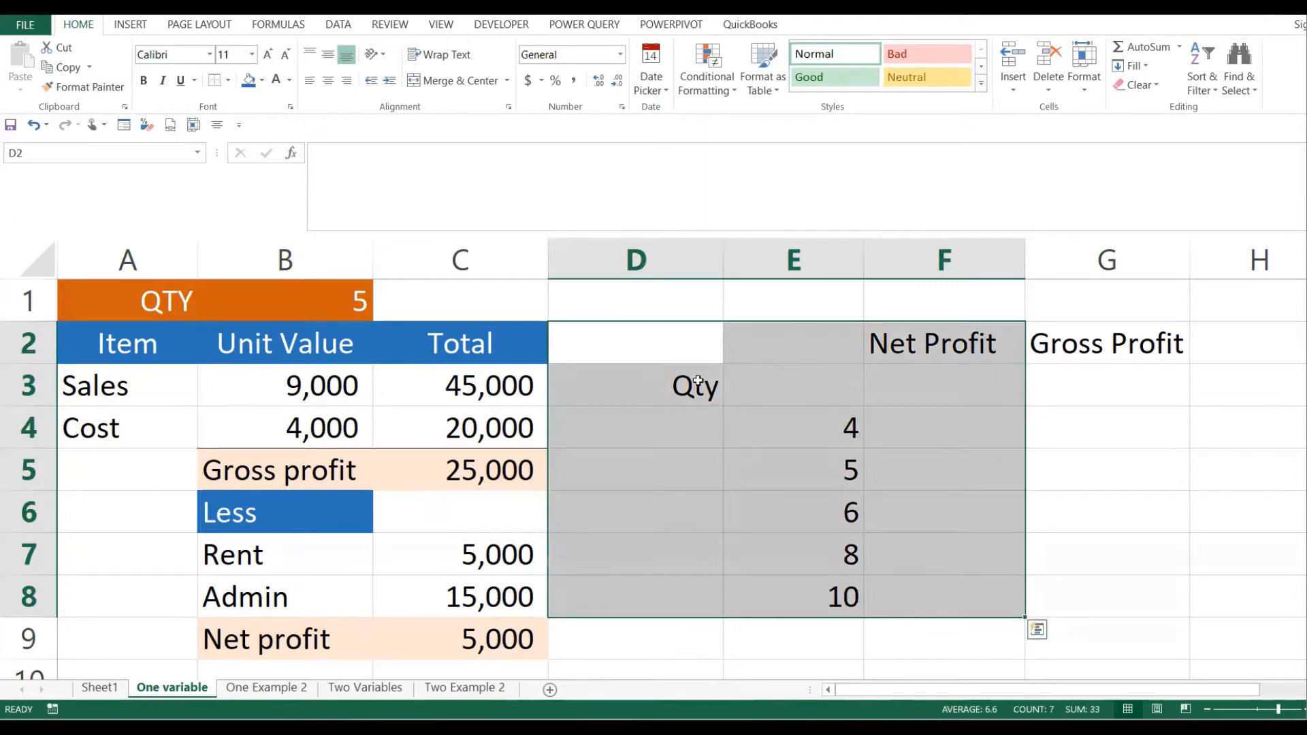
pyautogui.moveTo(847, 426); pyautogui.dragTo(841, 593)
pyautogui.click(936, 340)
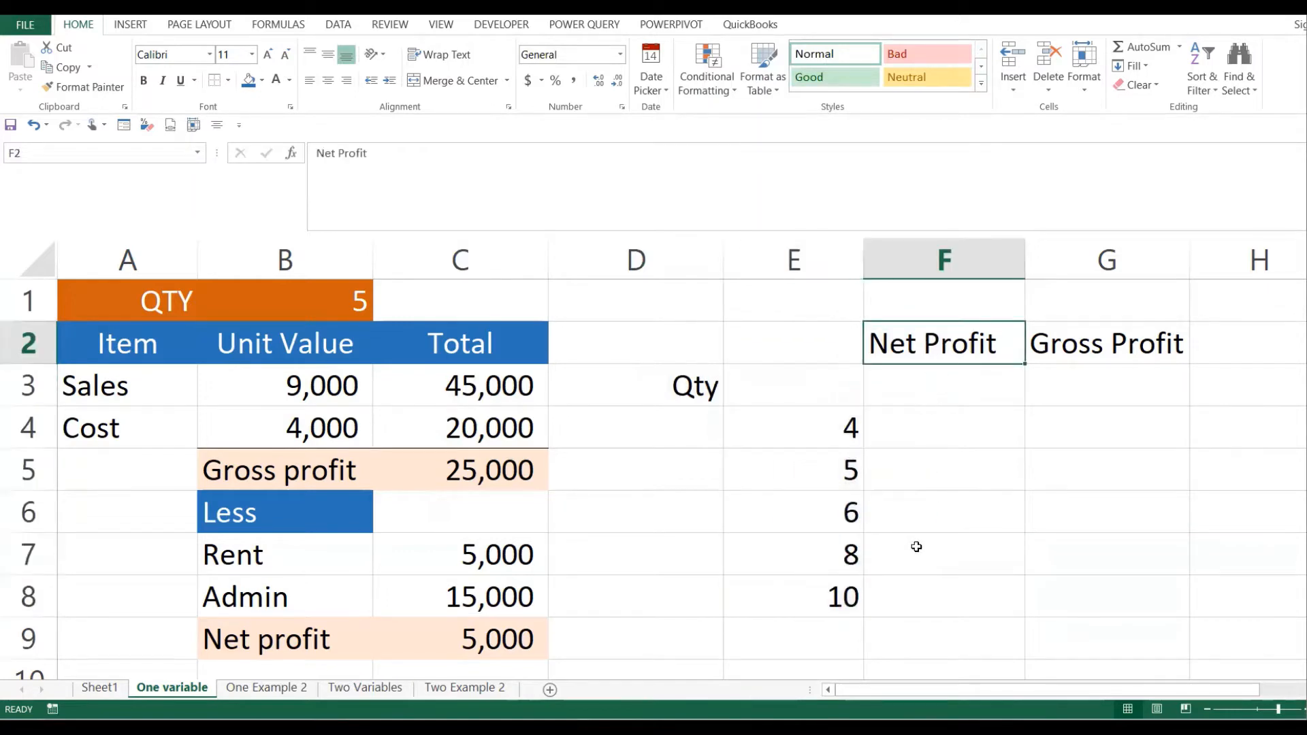
pyautogui.click(922, 388)
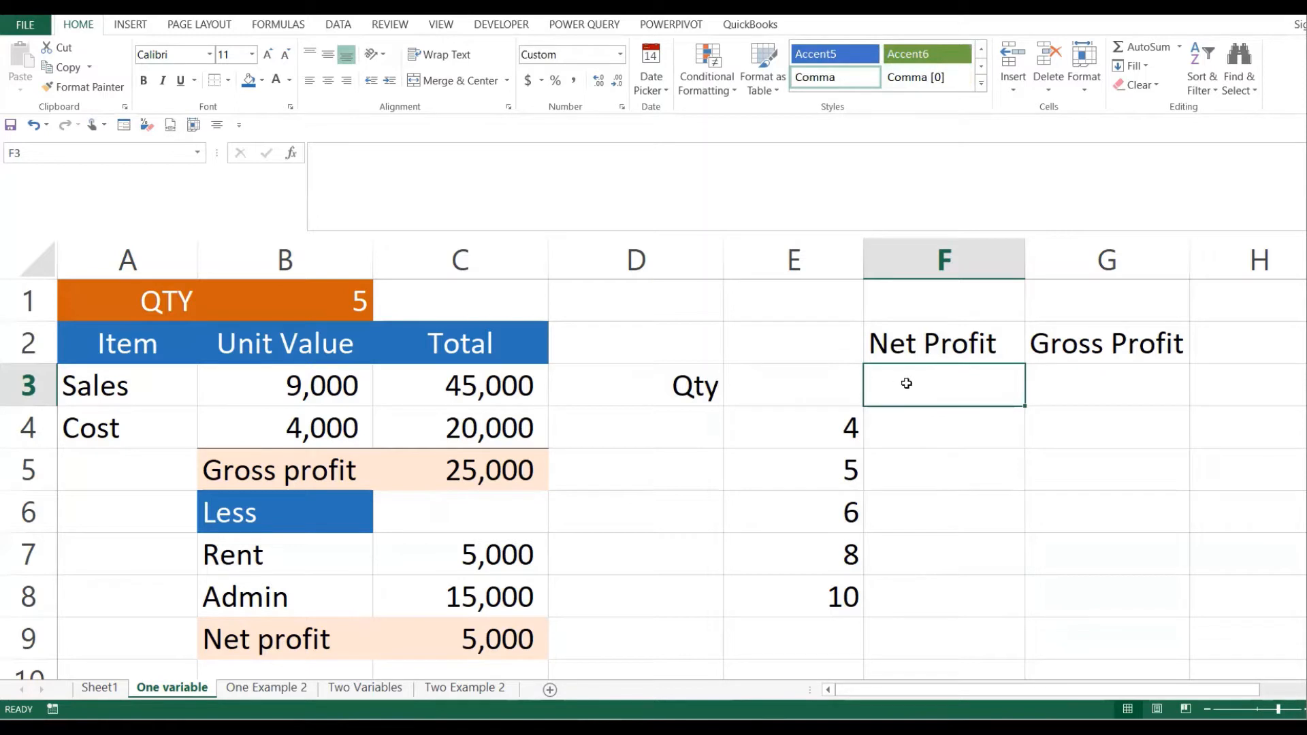
# - Begin a formula with = in F3 under the Net Profit heading
pyautogui.click(850, 384)
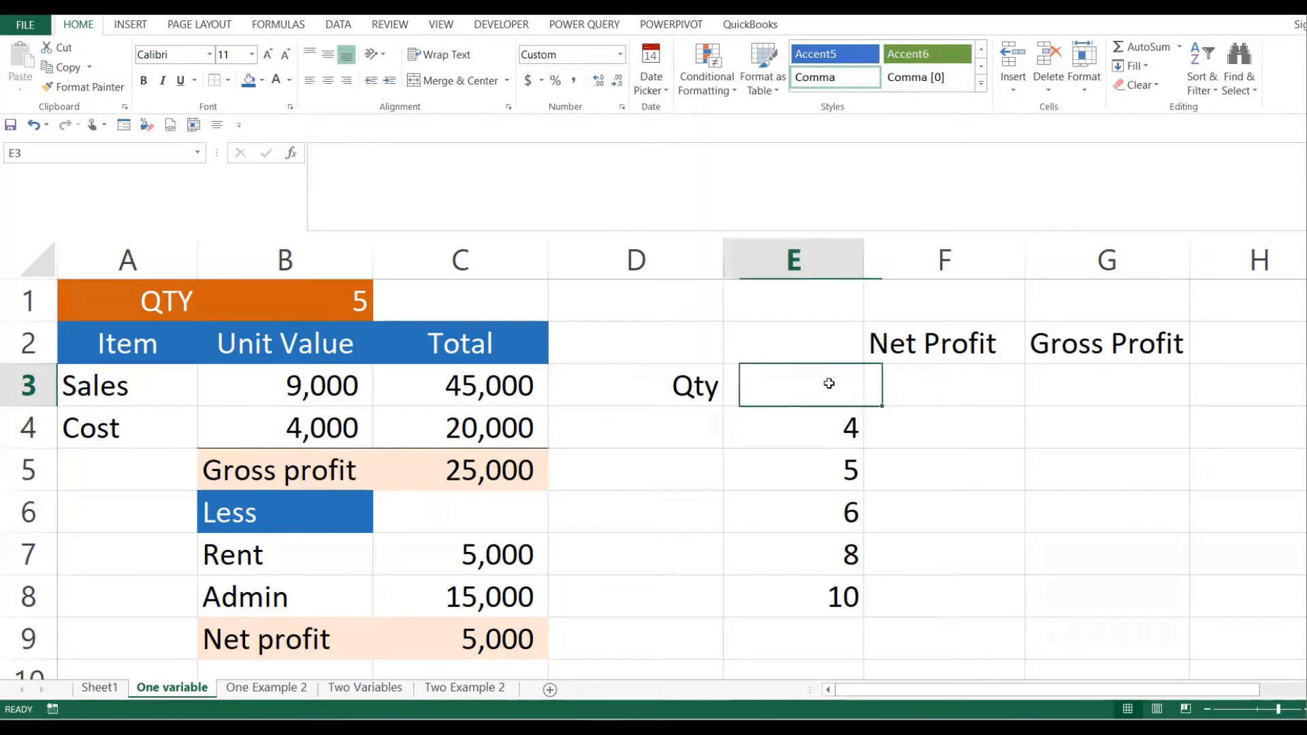
pyautogui.click(918, 385)
pyautogui.write('=')
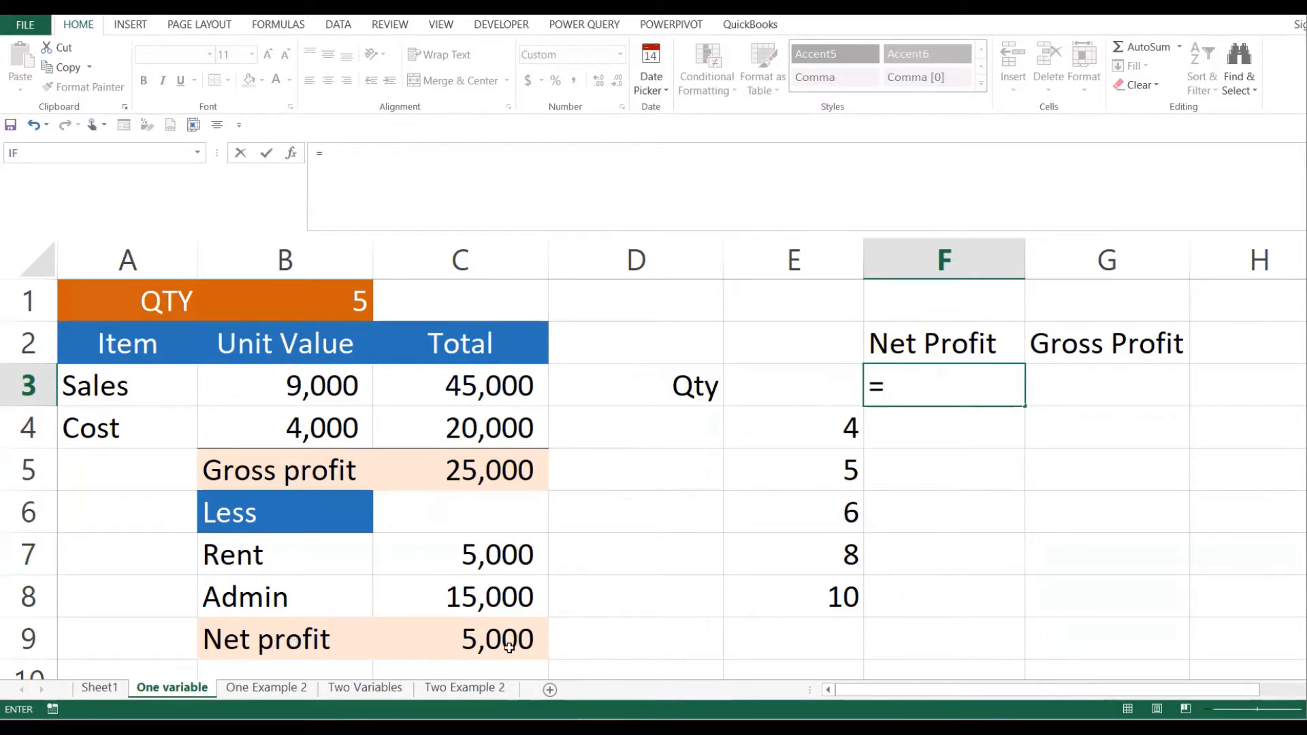
# - Link F3 to net profit with =C9 and review quantities 4, 5, 6, 8 and 10
pyautogui.click(475, 642)
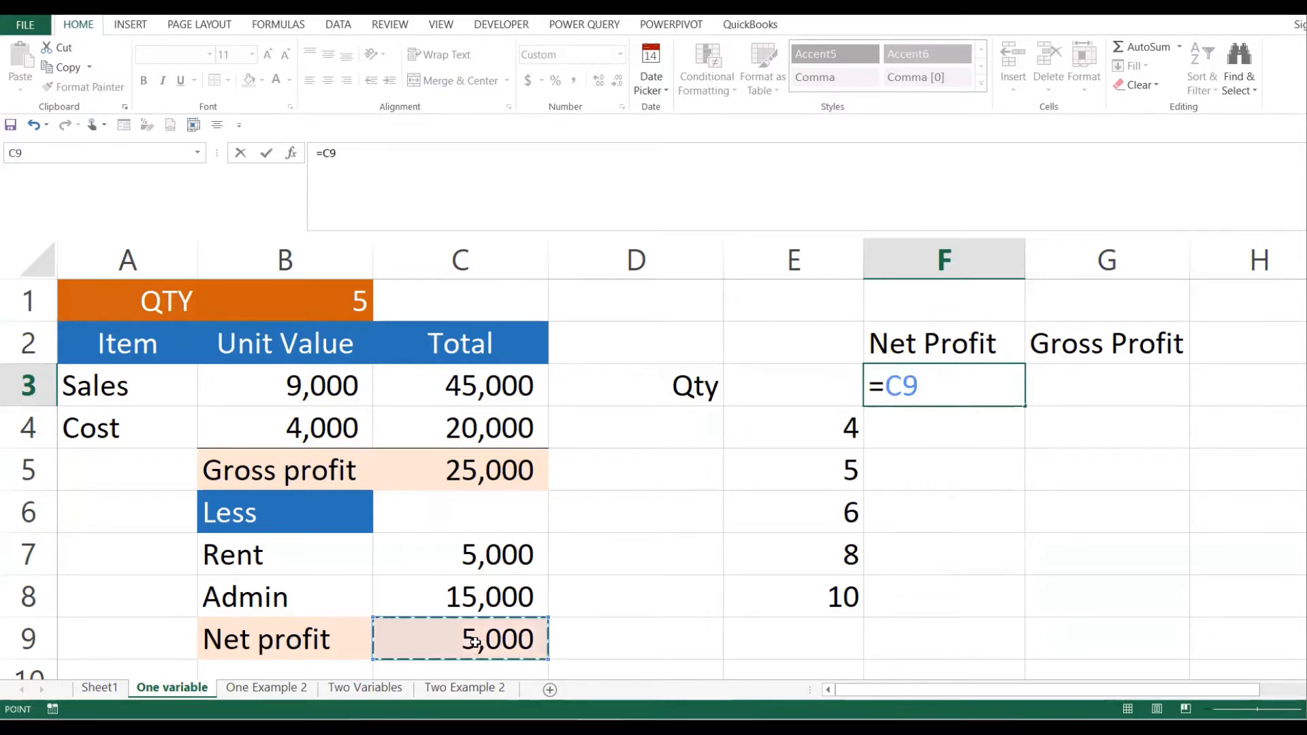
pyautogui.press('Return')
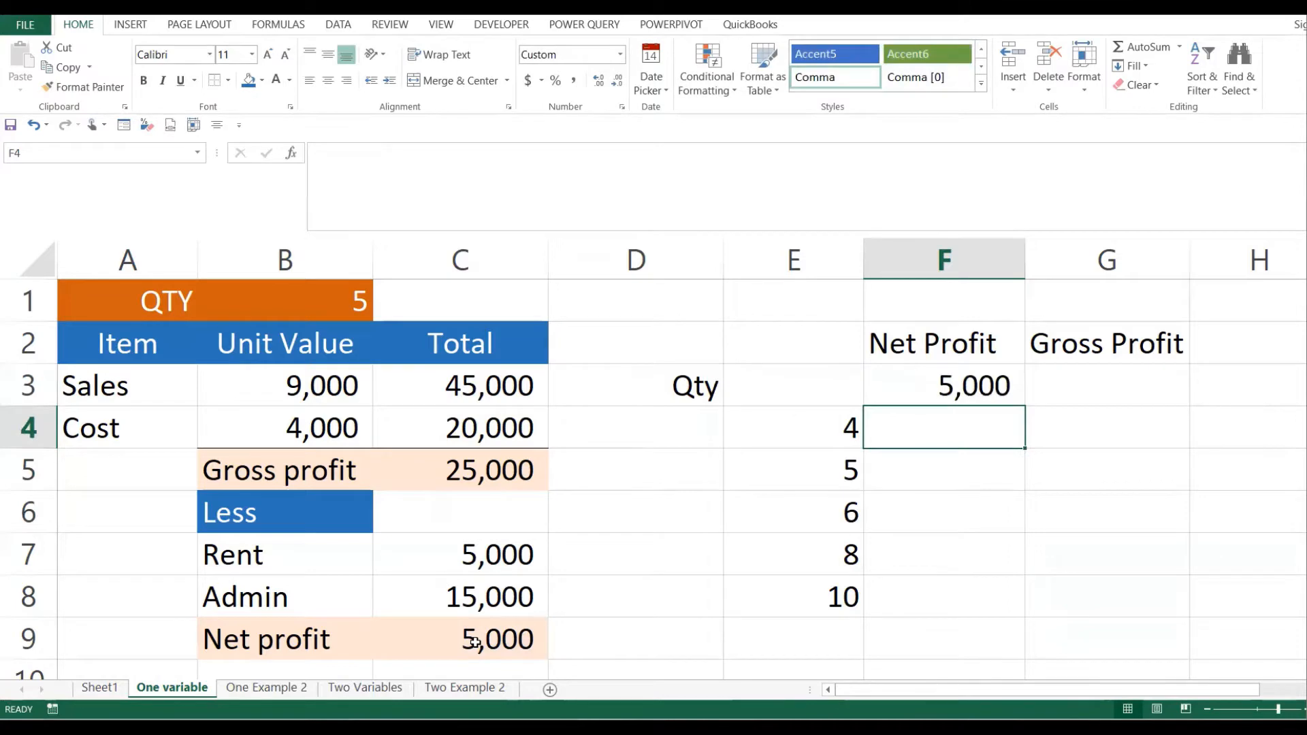
pyautogui.click(819, 444)
pyautogui.click(833, 474)
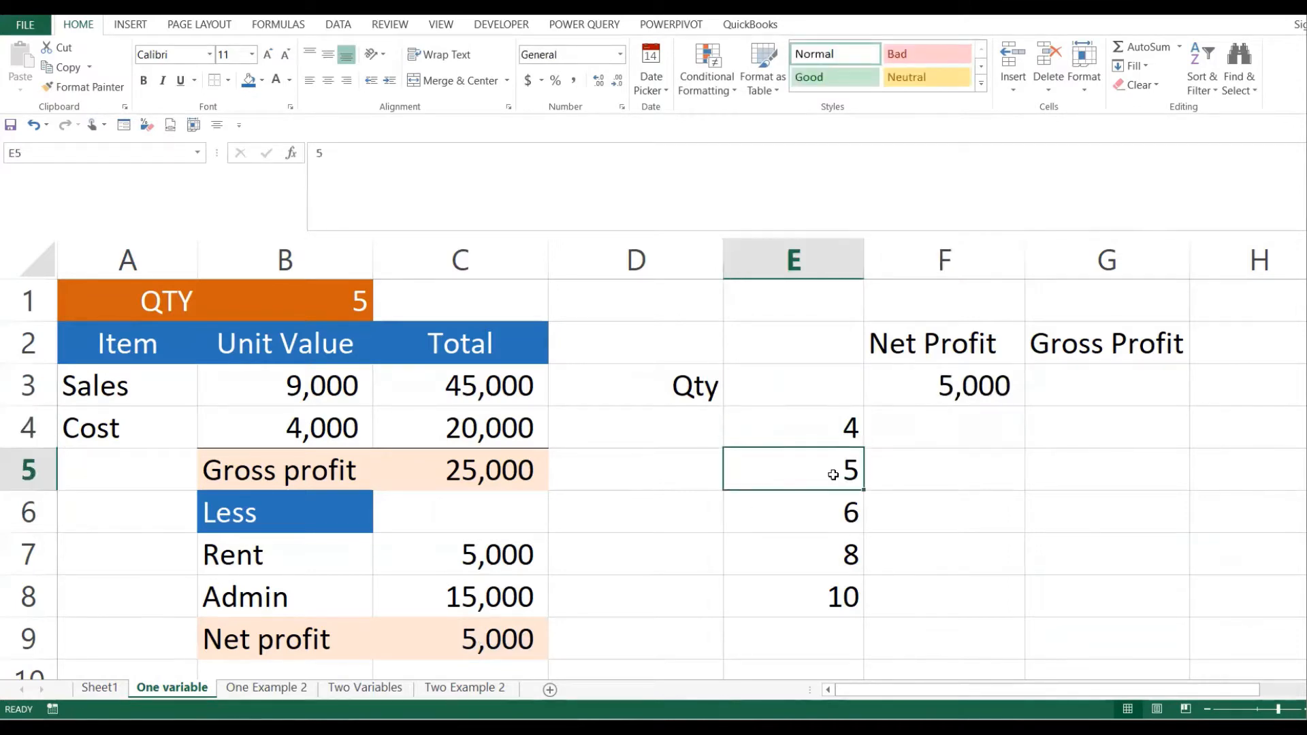
pyautogui.click(842, 513)
pyautogui.click(847, 552)
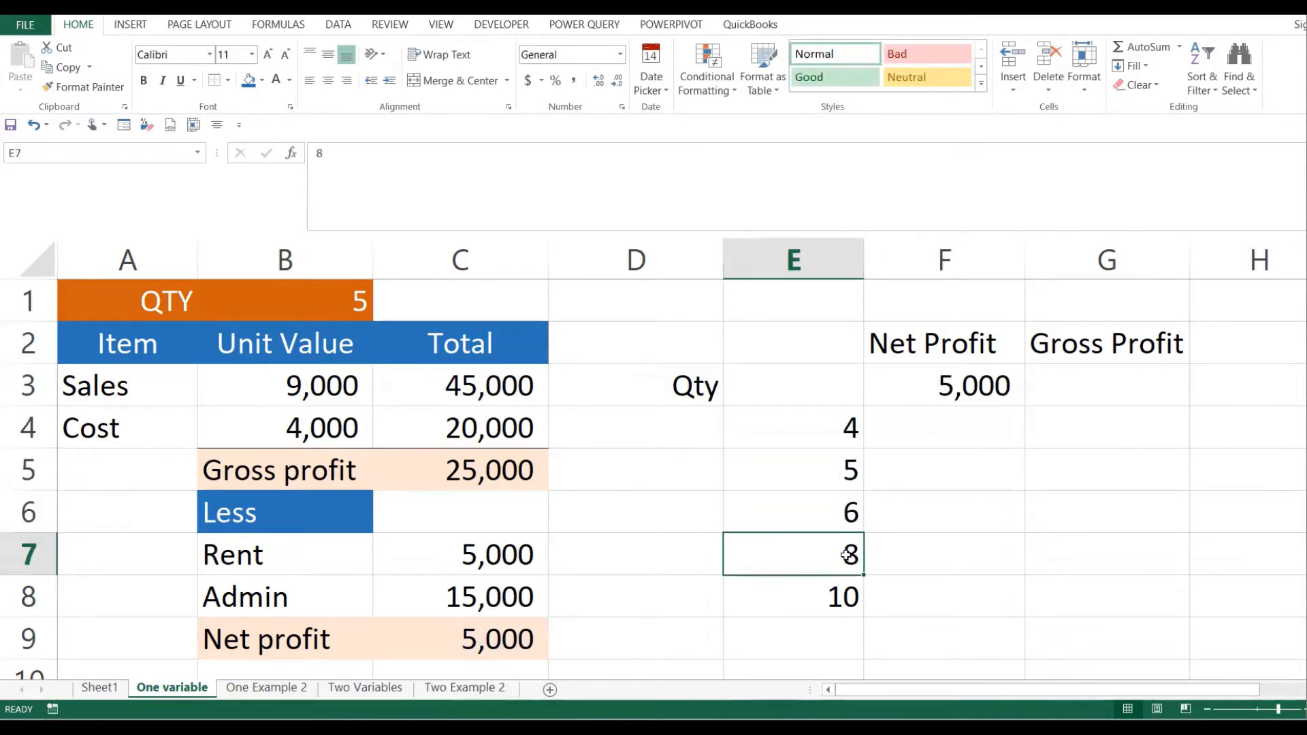
pyautogui.click(844, 597)
pyautogui.click(907, 514)
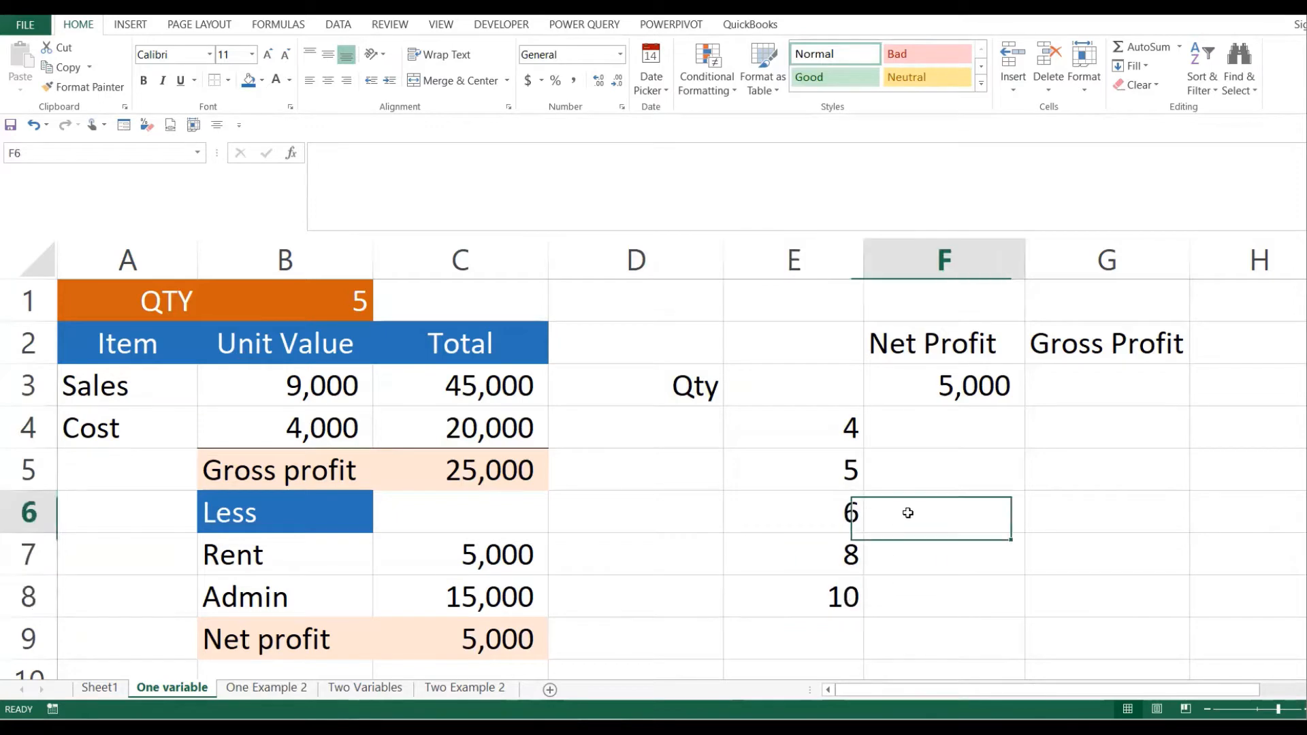
pyautogui.click(830, 433)
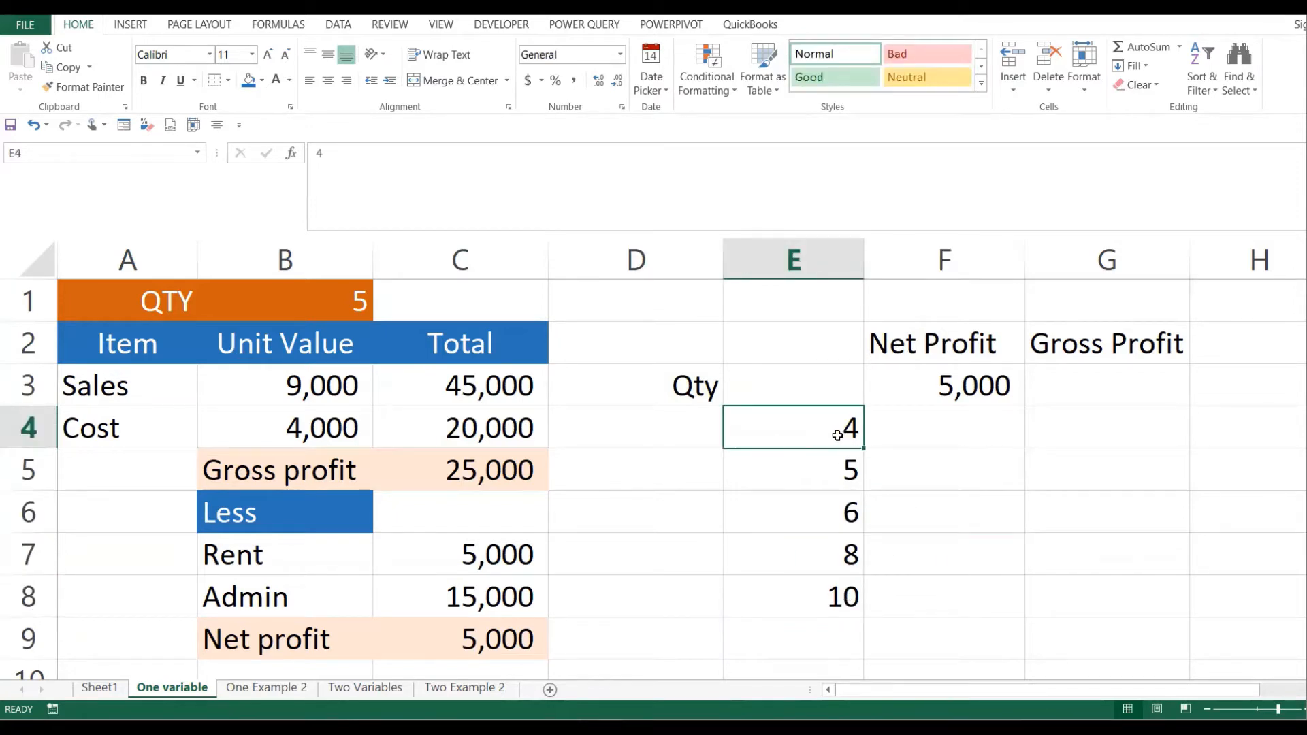
# - Recheck the F3 link and C9, then select E3:F8 as the table range
pyautogui.click(936, 423)
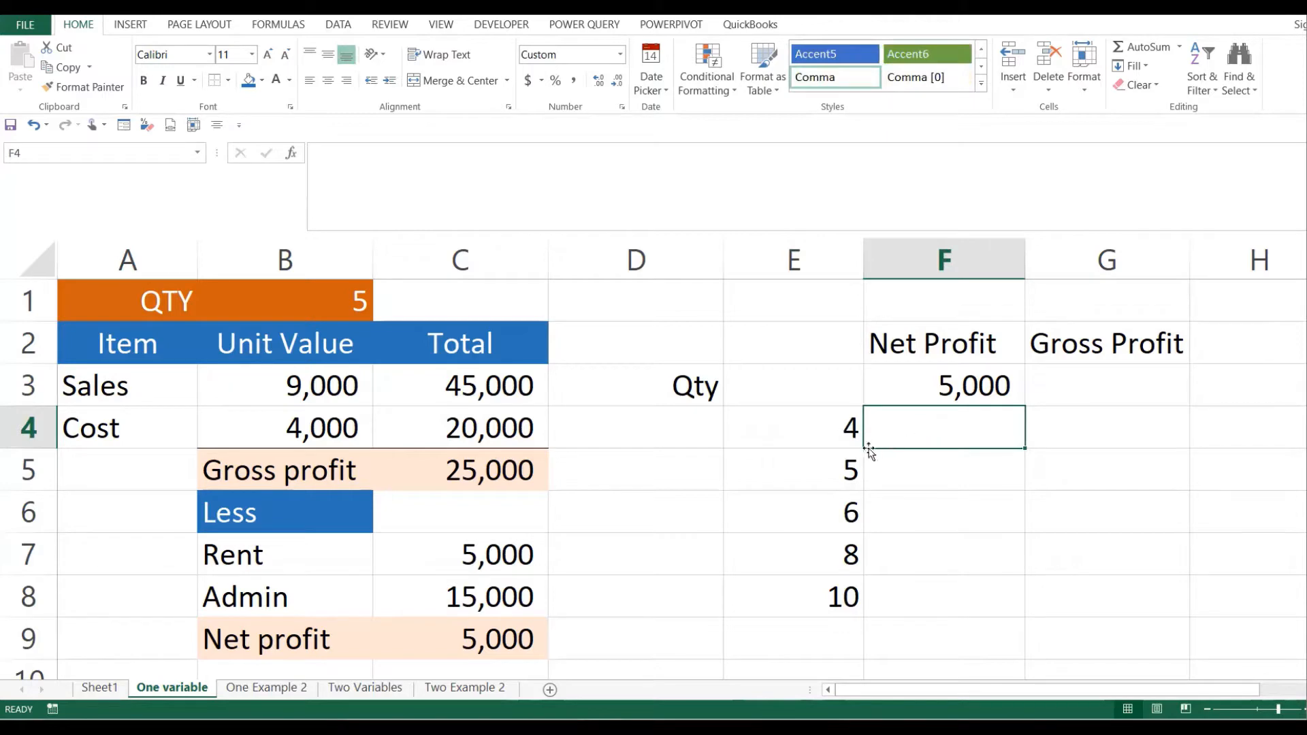
pyautogui.click(840, 463)
pyautogui.click(958, 463)
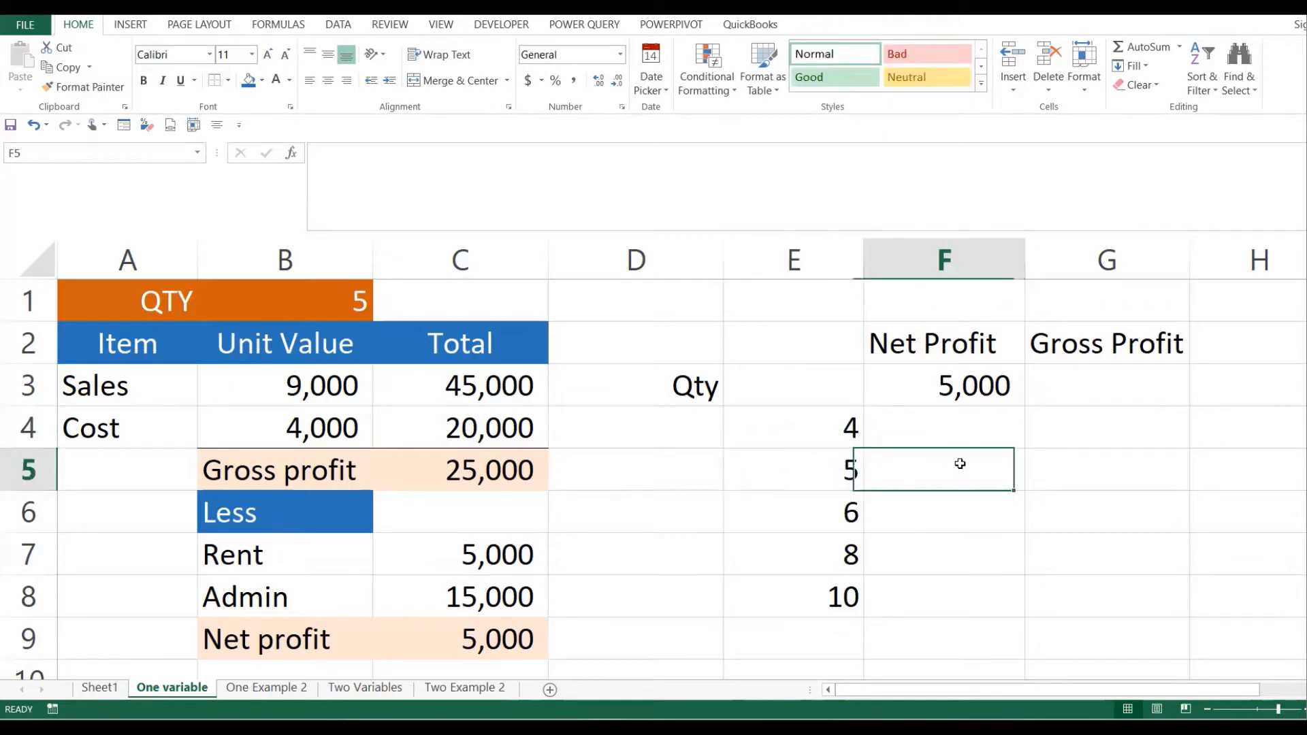
pyautogui.moveTo(843, 413); pyautogui.dragTo(918, 580)
pyautogui.click(947, 541)
pyautogui.click(940, 484)
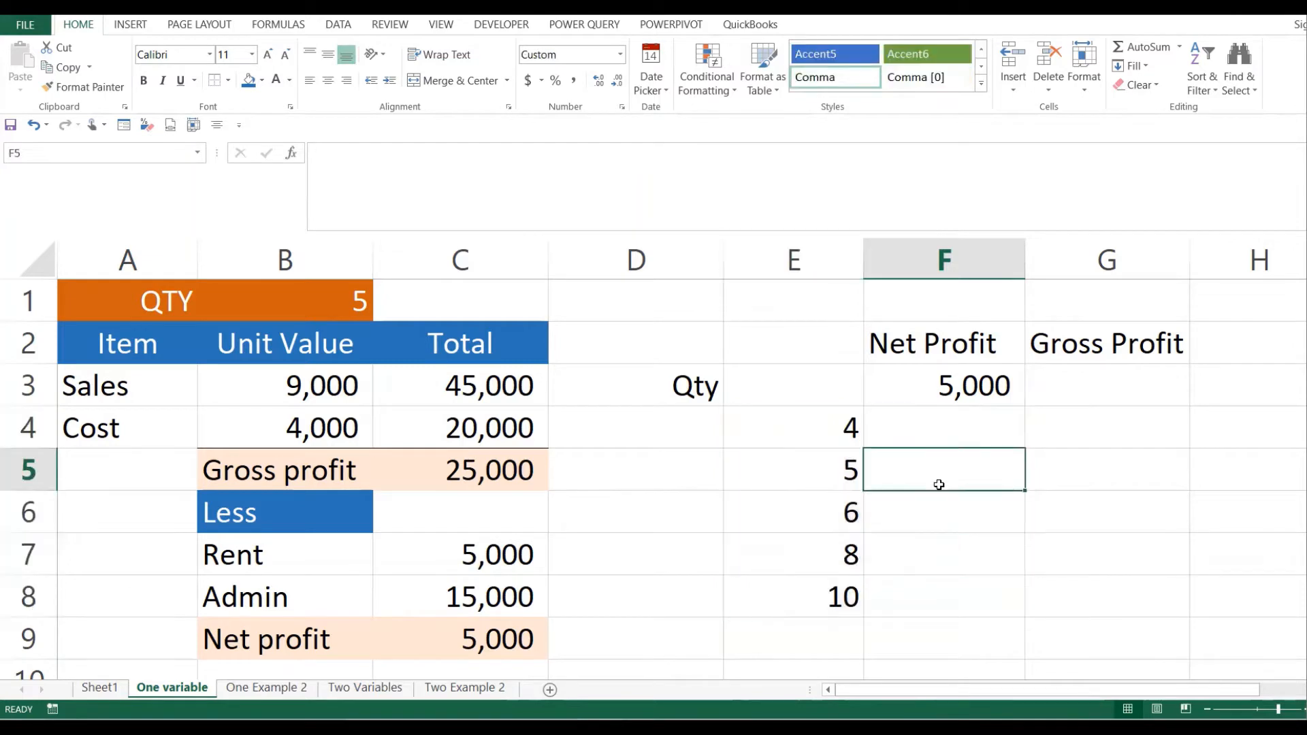
pyautogui.click(958, 383)
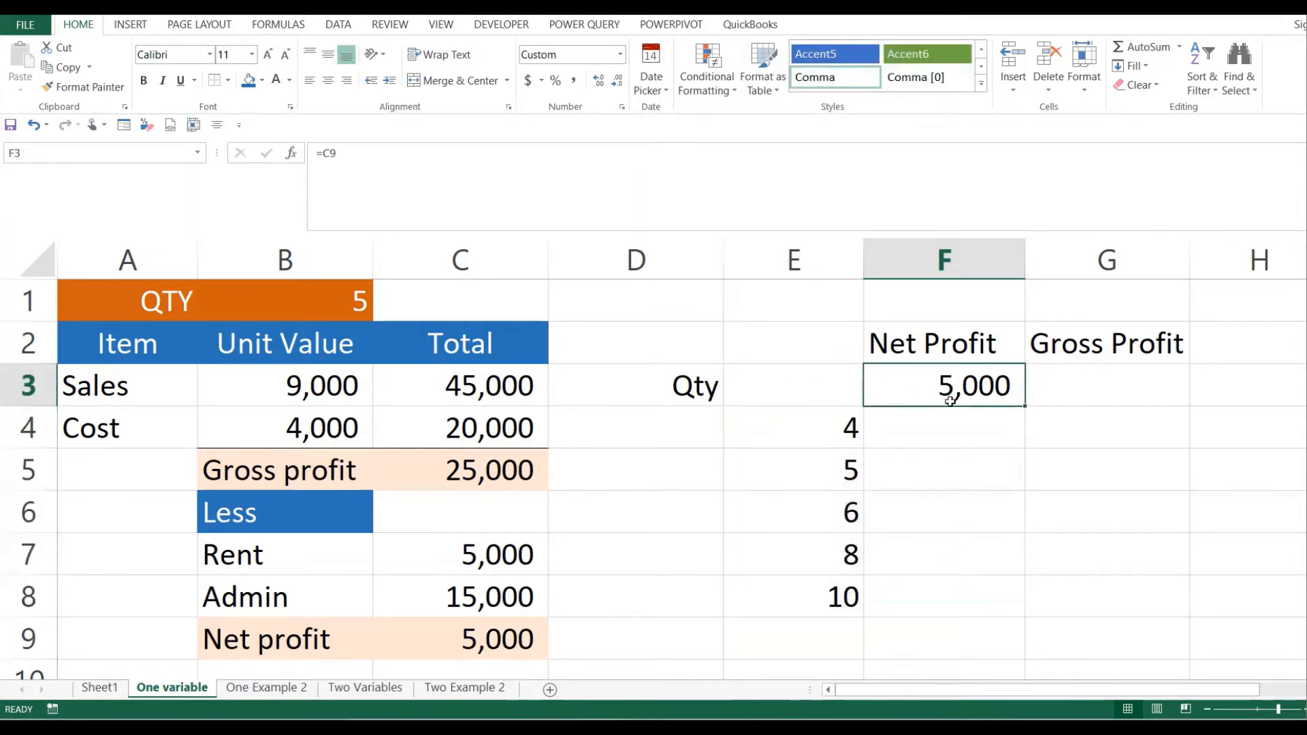
pyautogui.click(801, 390)
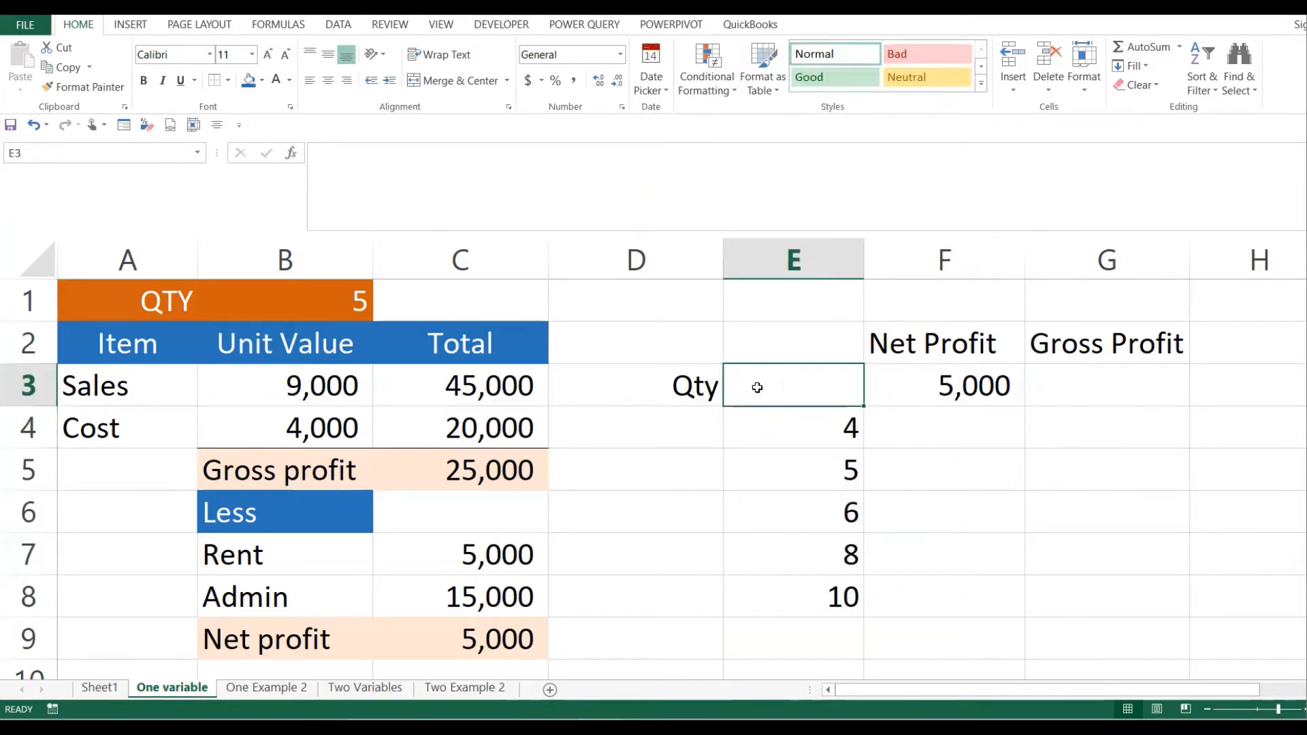
pyautogui.click(958, 389)
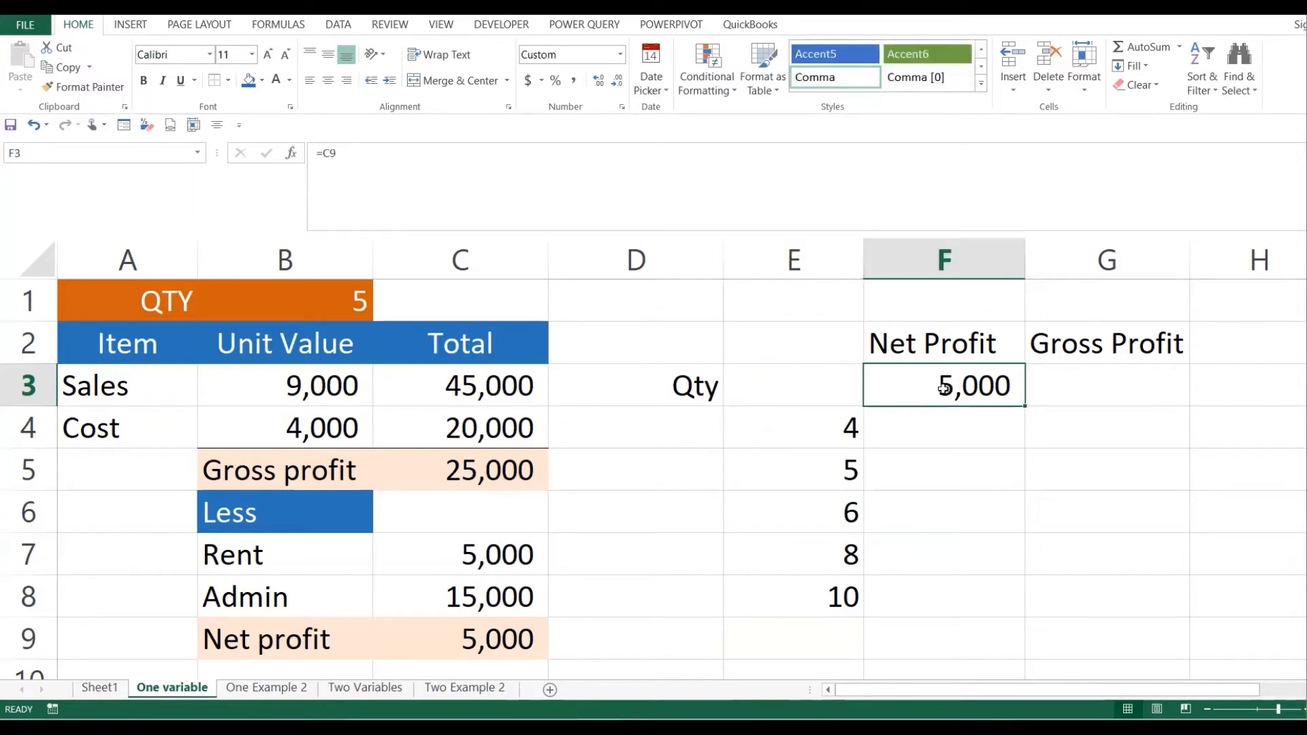
pyautogui.click(458, 647)
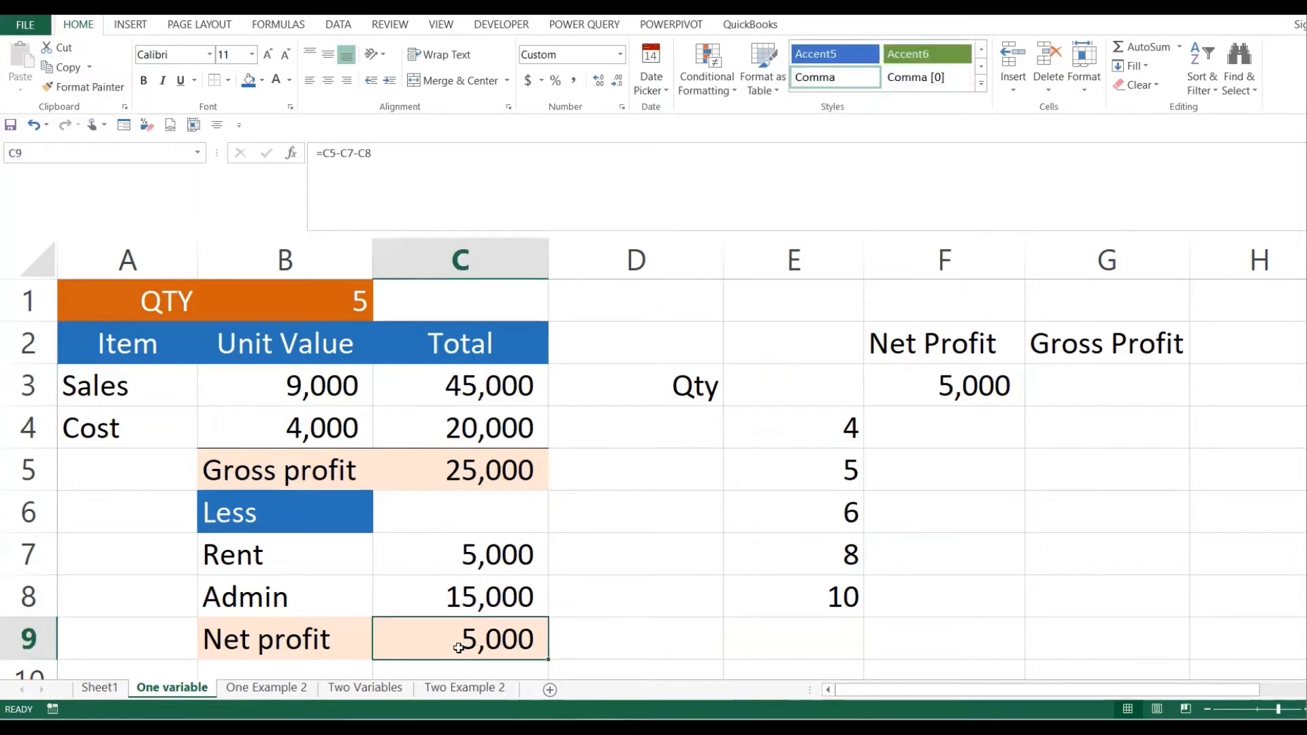
pyautogui.click(950, 425)
pyautogui.moveTo(826, 382); pyautogui.dragTo(927, 592)
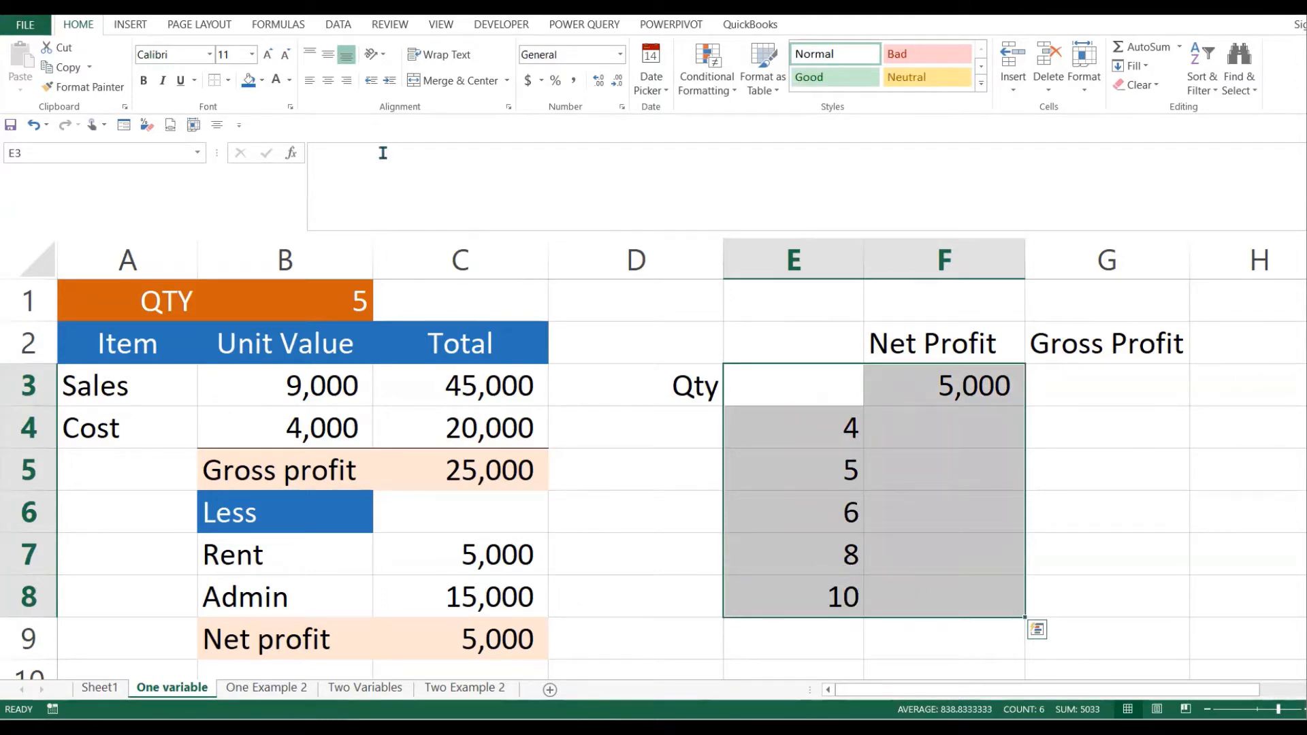
# - Show the What-If Analysis dropdown on the Data ribbon
pyautogui.click(341, 26)
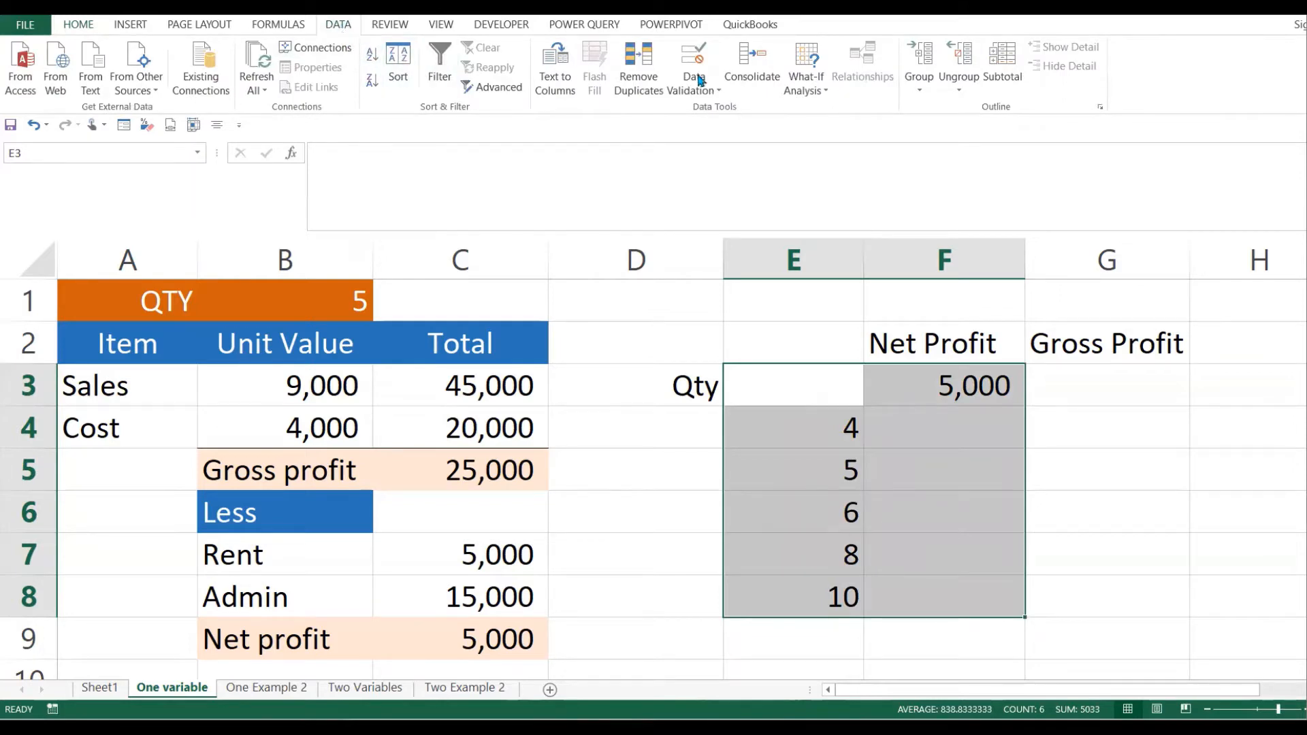
pyautogui.click(812, 99)
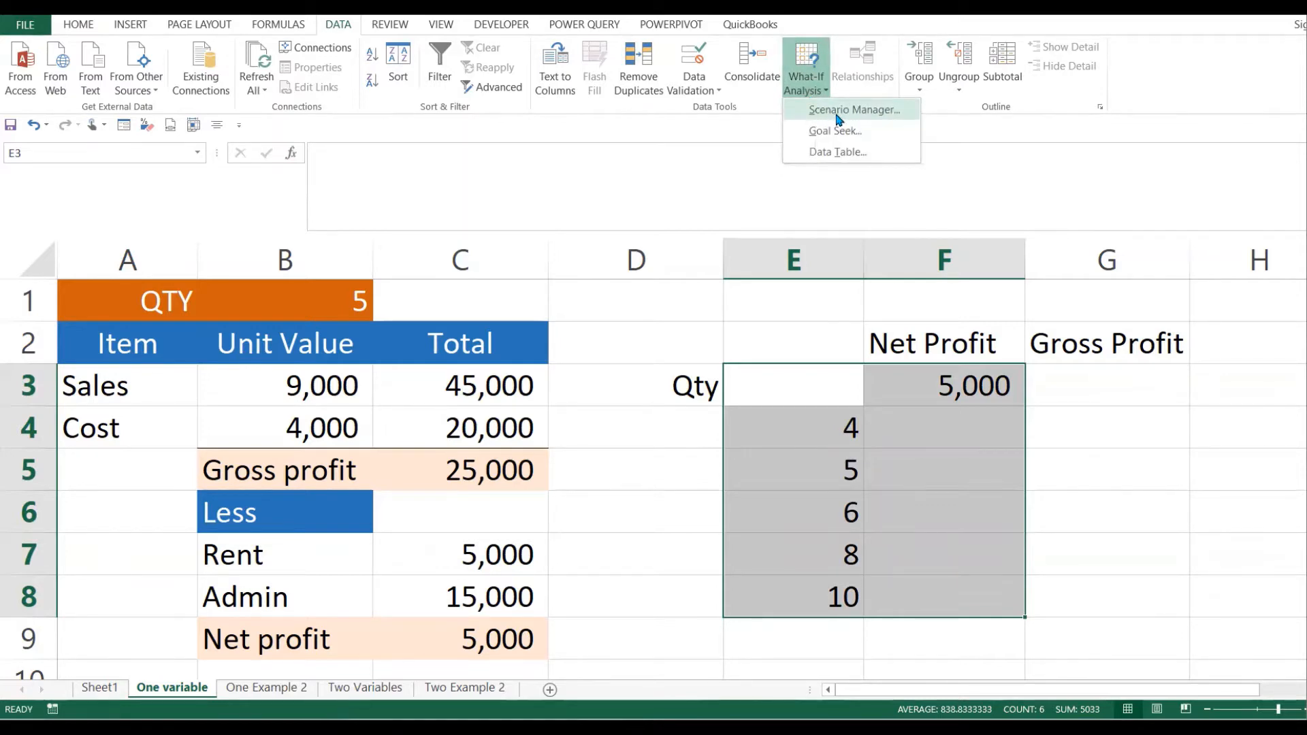
# - Choose Data Table from the What-If Analysis dropdown for the E3:F8 range
pyautogui.click(835, 153)
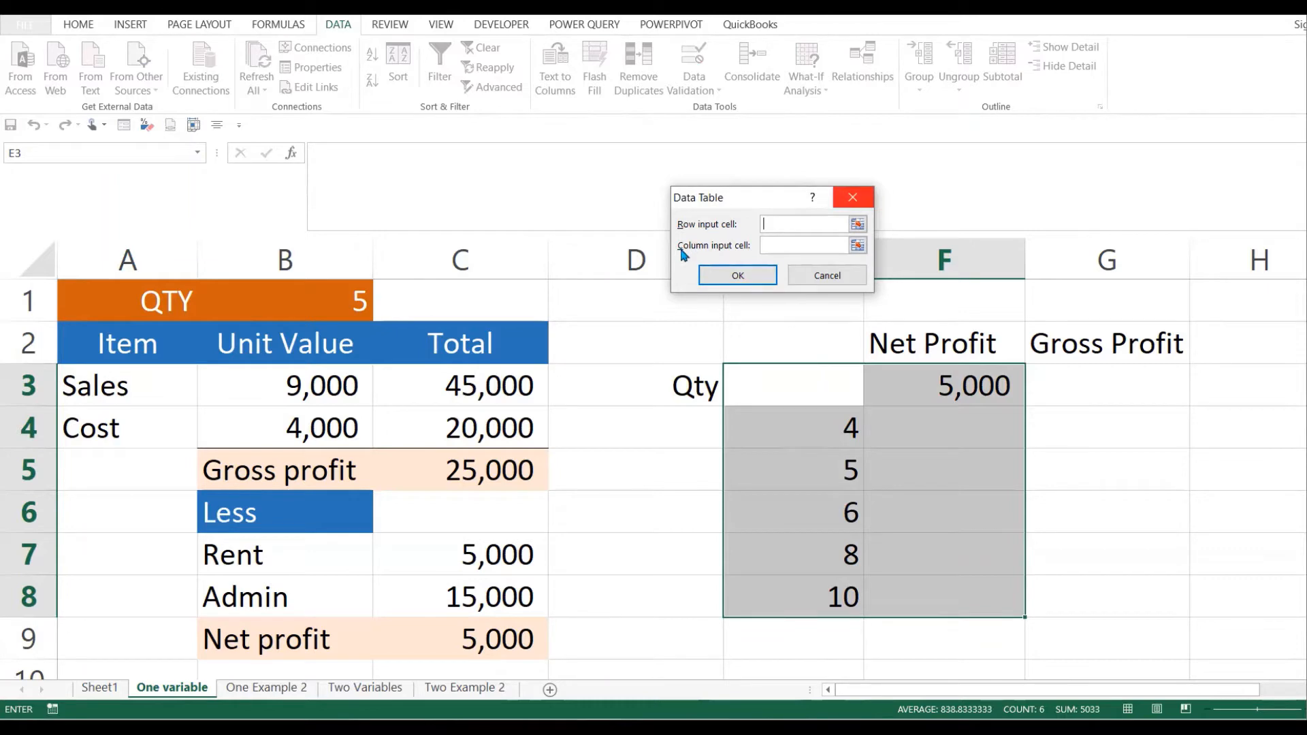
pyautogui.click(774, 245)
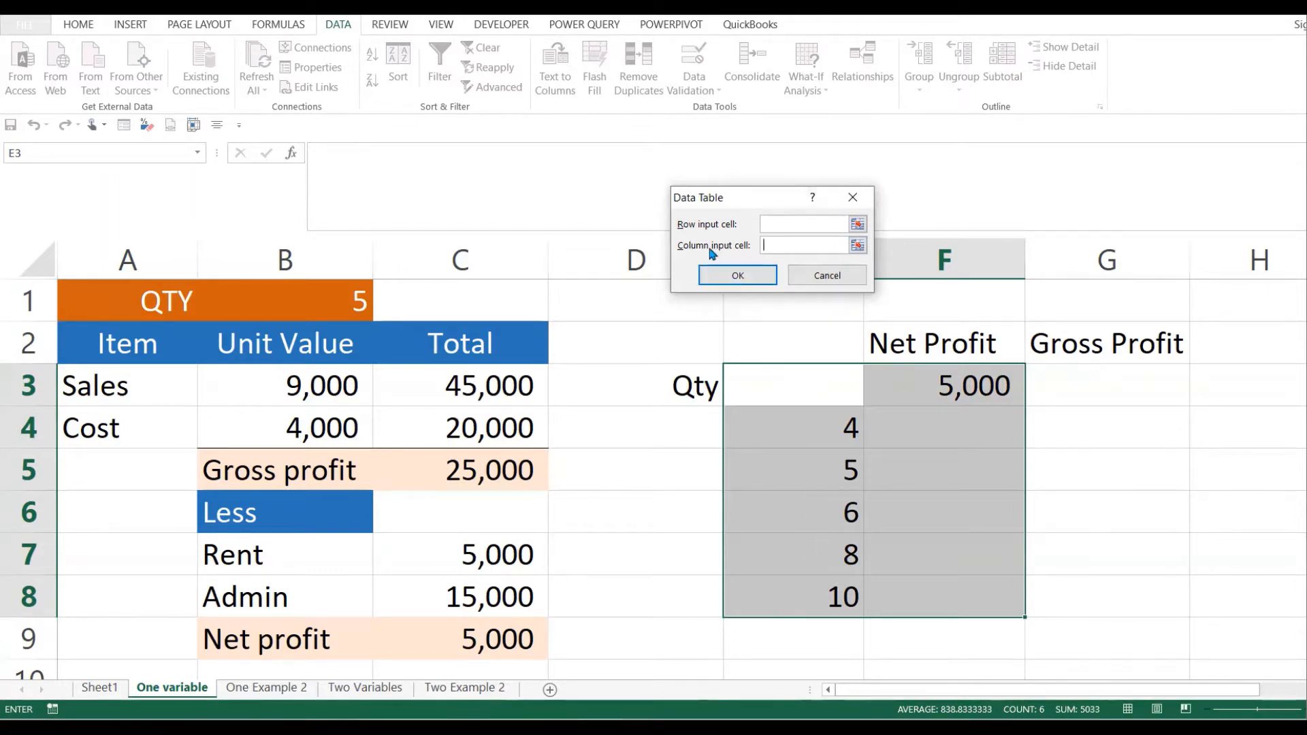
# - Enter $B$1 as the column input cell, leaving the row input blank
pyautogui.click(766, 248)
pyautogui.click(345, 298)
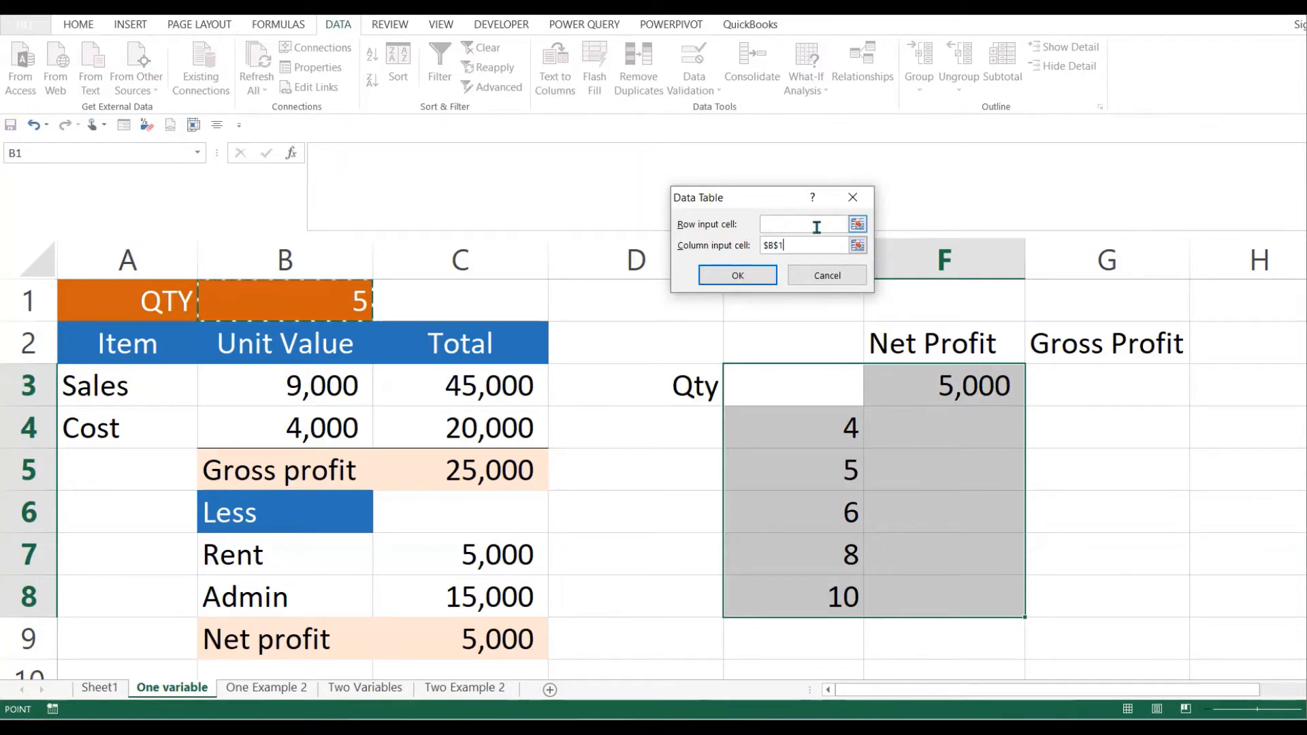
# - Confirm the Data Table so F4:F8 fills with net profits for quantities 4 to 10
pyautogui.click(743, 276)
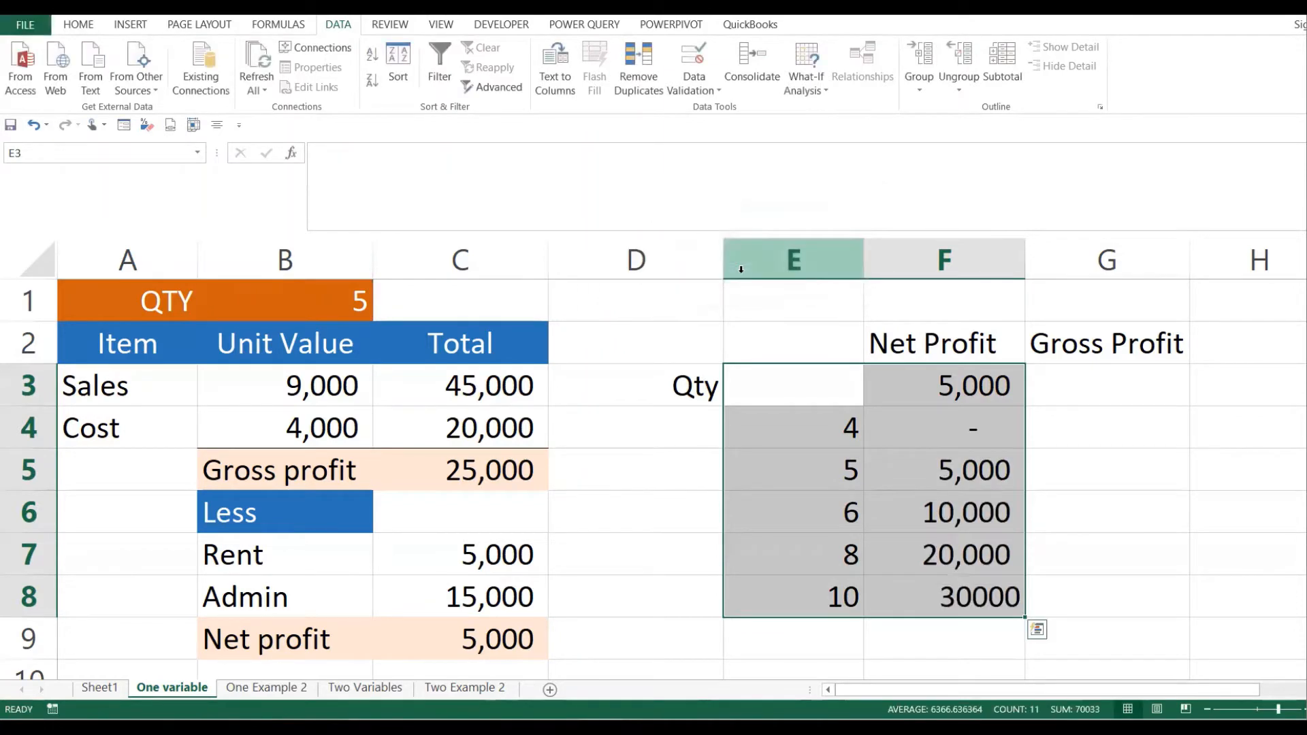
pyautogui.click(910, 426)
pyautogui.moveTo(818, 384); pyautogui.dragTo(932, 577)
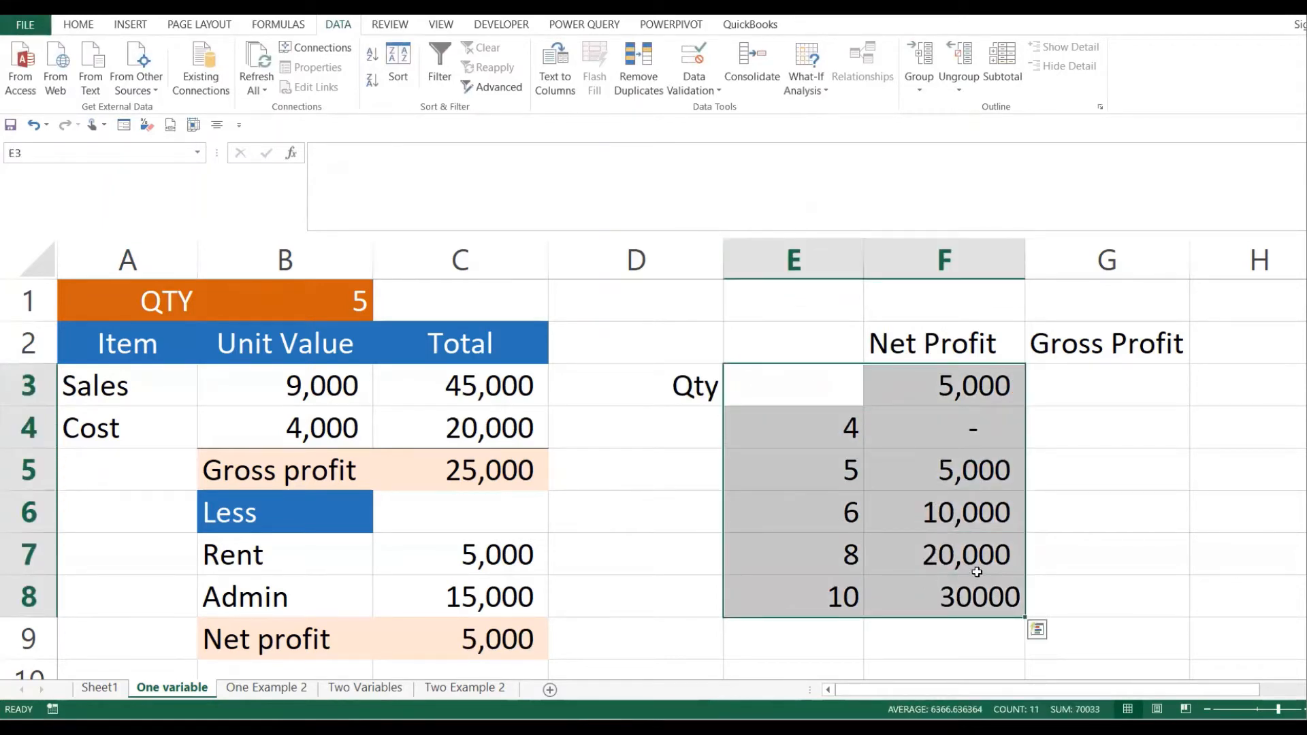
pyautogui.click(975, 567)
pyautogui.click(937, 392)
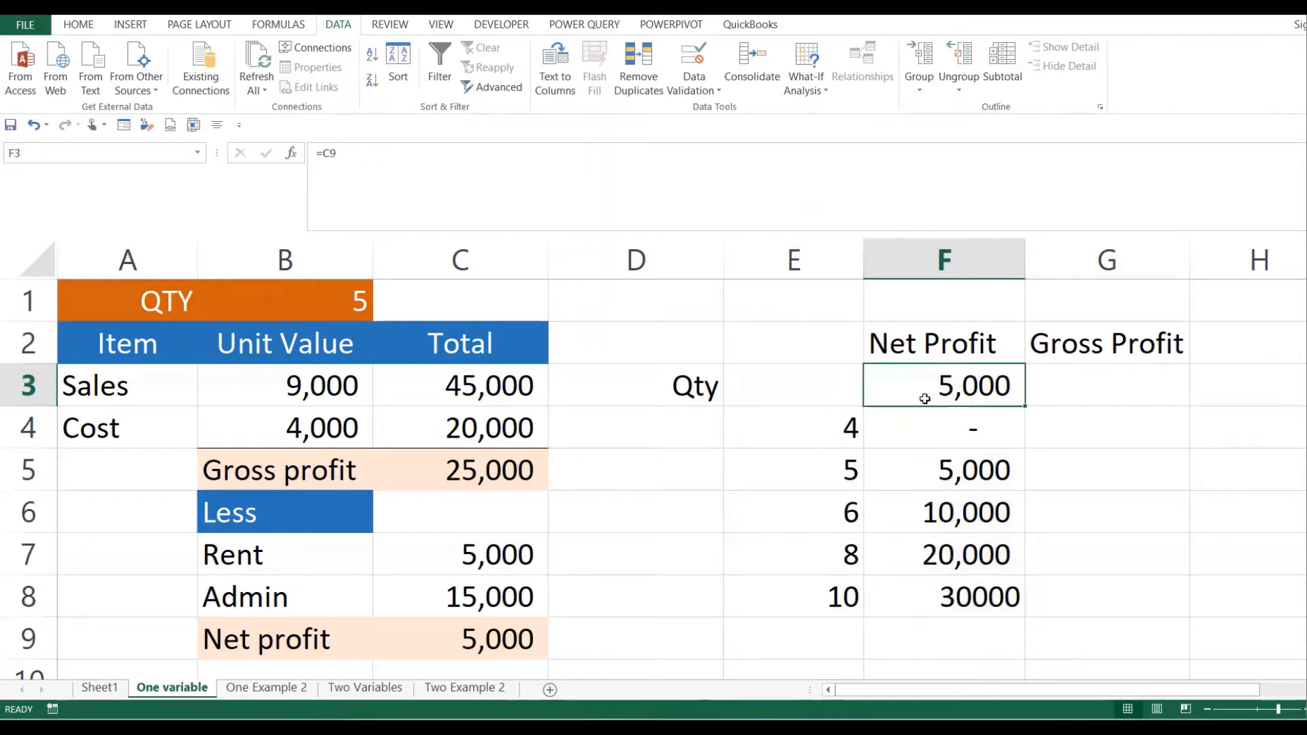
pyautogui.click(855, 428)
pyautogui.click(850, 386)
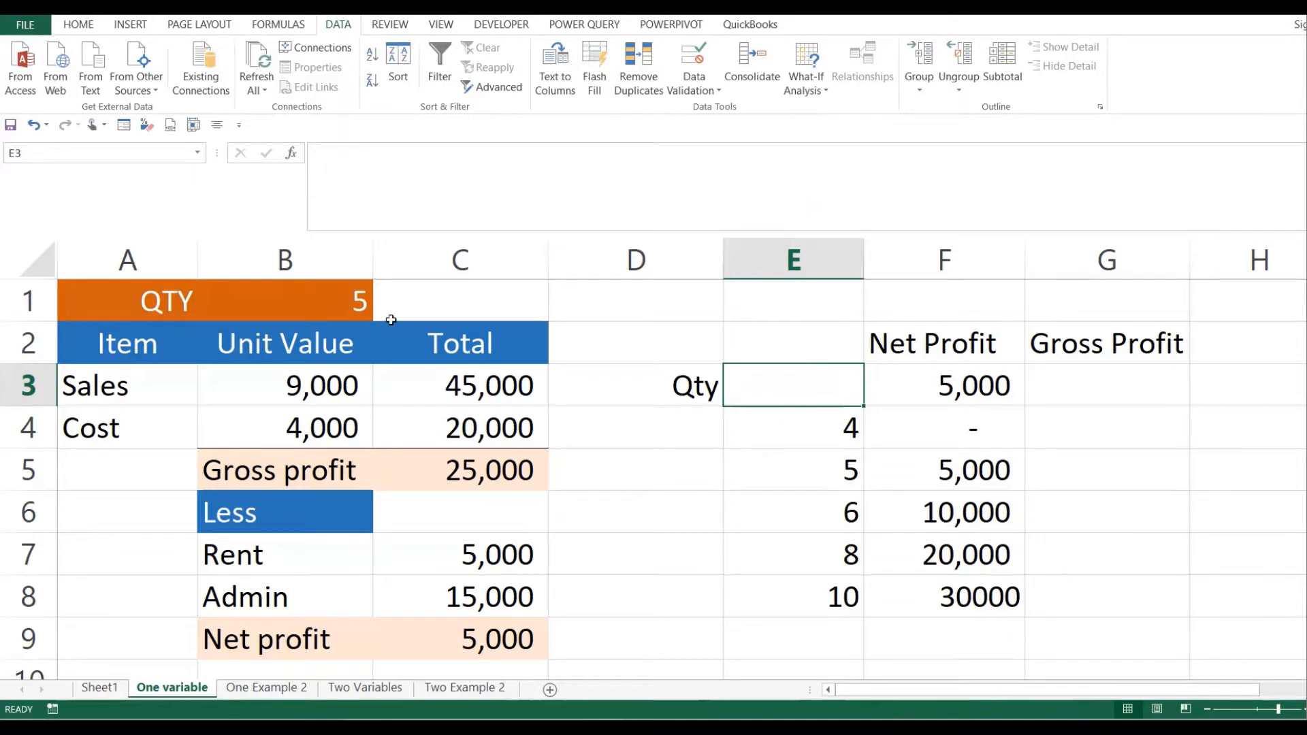
# - Compare B1, C9 and the F3 link with the TABLE formula for quantity 4
pyautogui.click(343, 301)
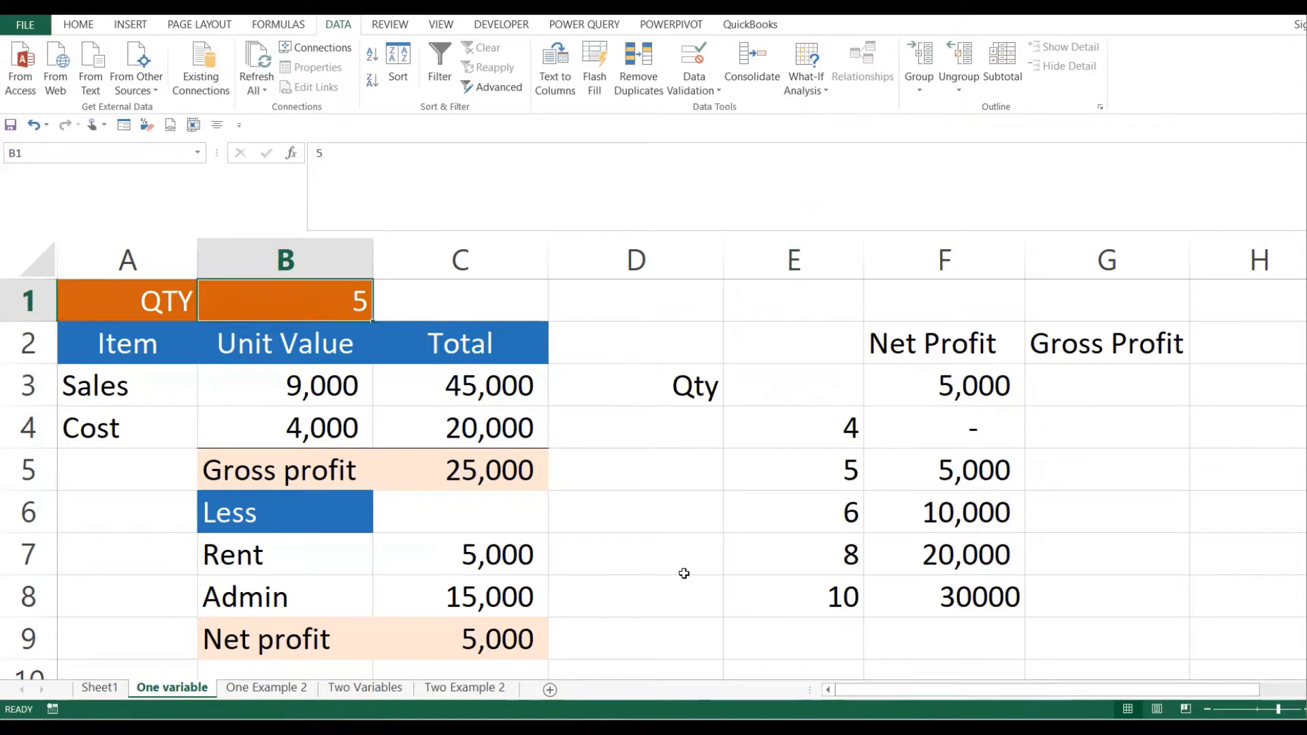
pyautogui.click(443, 640)
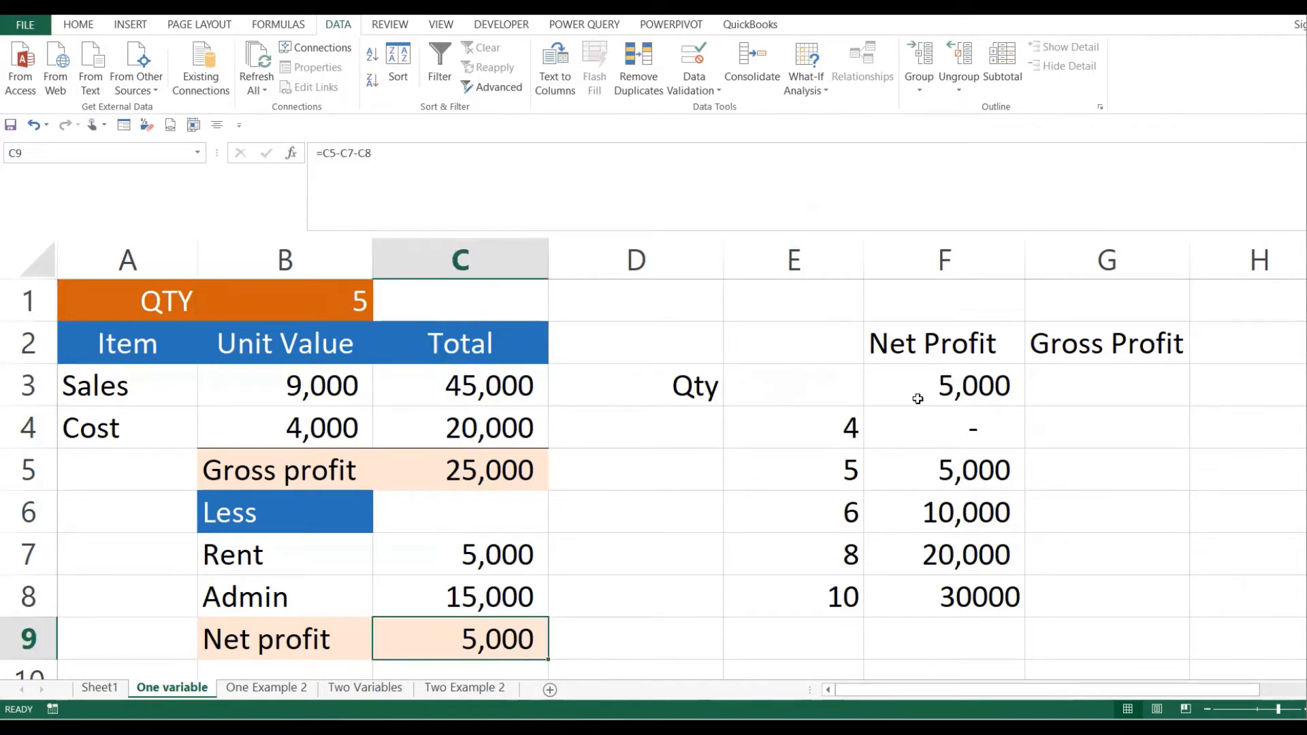
pyautogui.click(997, 379)
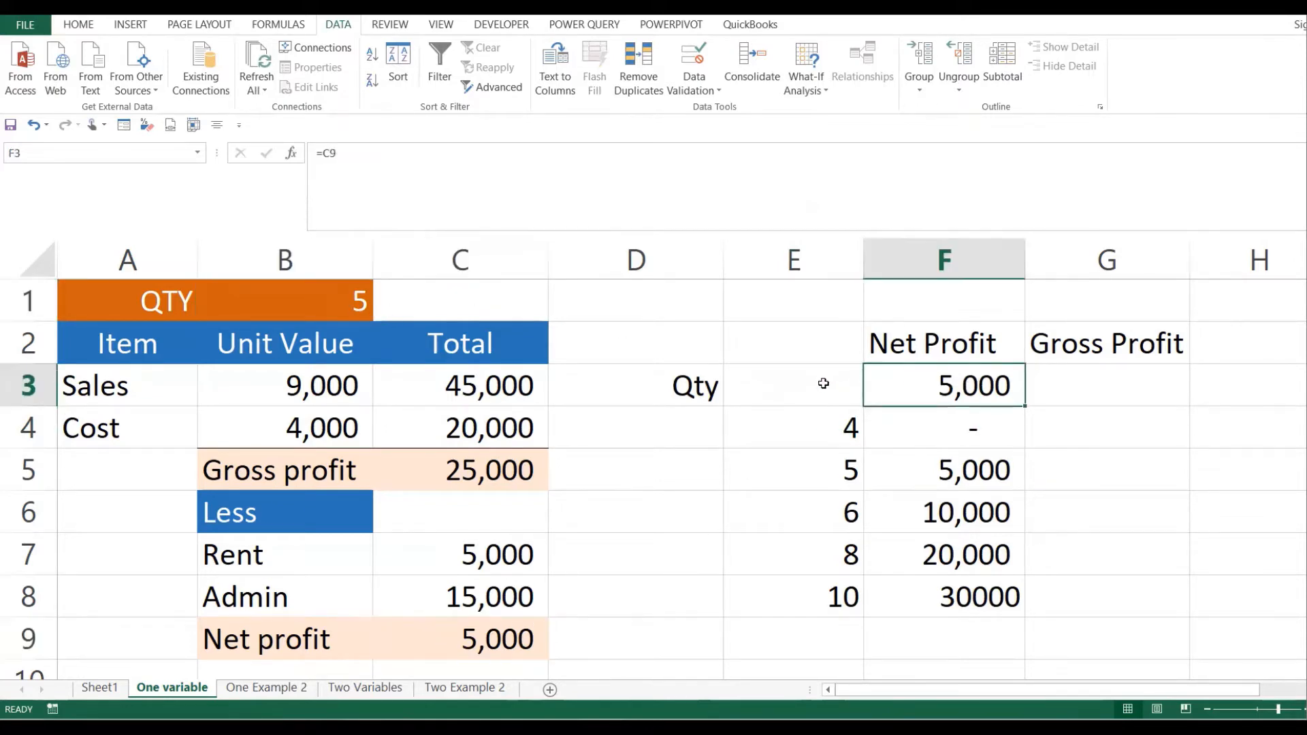
pyautogui.moveTo(826, 379); pyautogui.dragTo(912, 386)
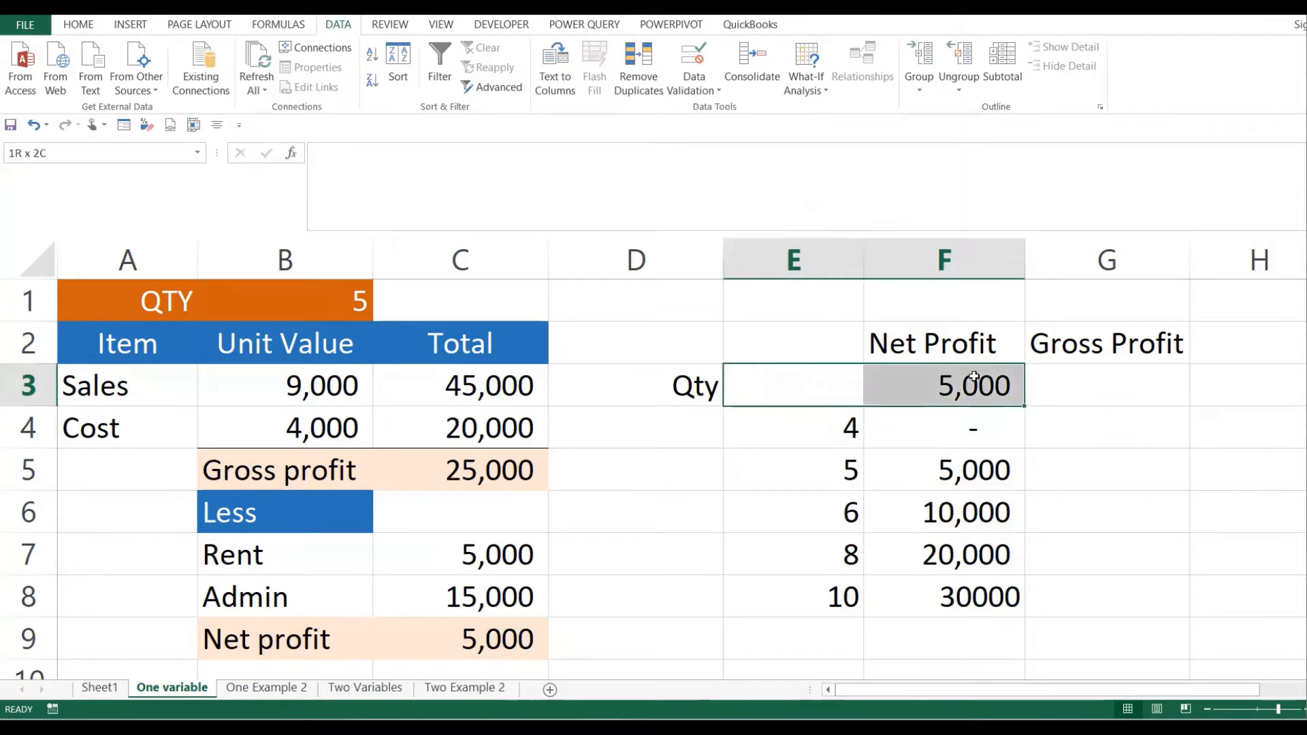
pyautogui.click(839, 427)
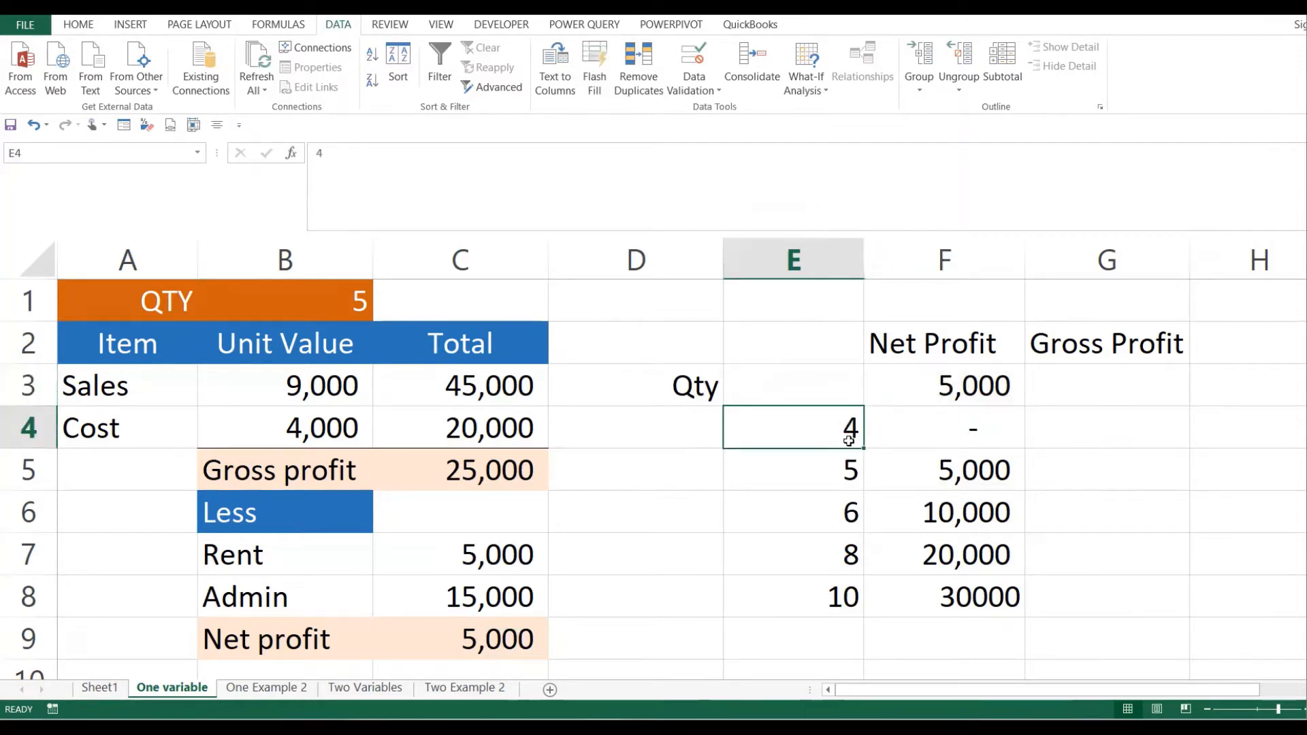
pyautogui.click(975, 431)
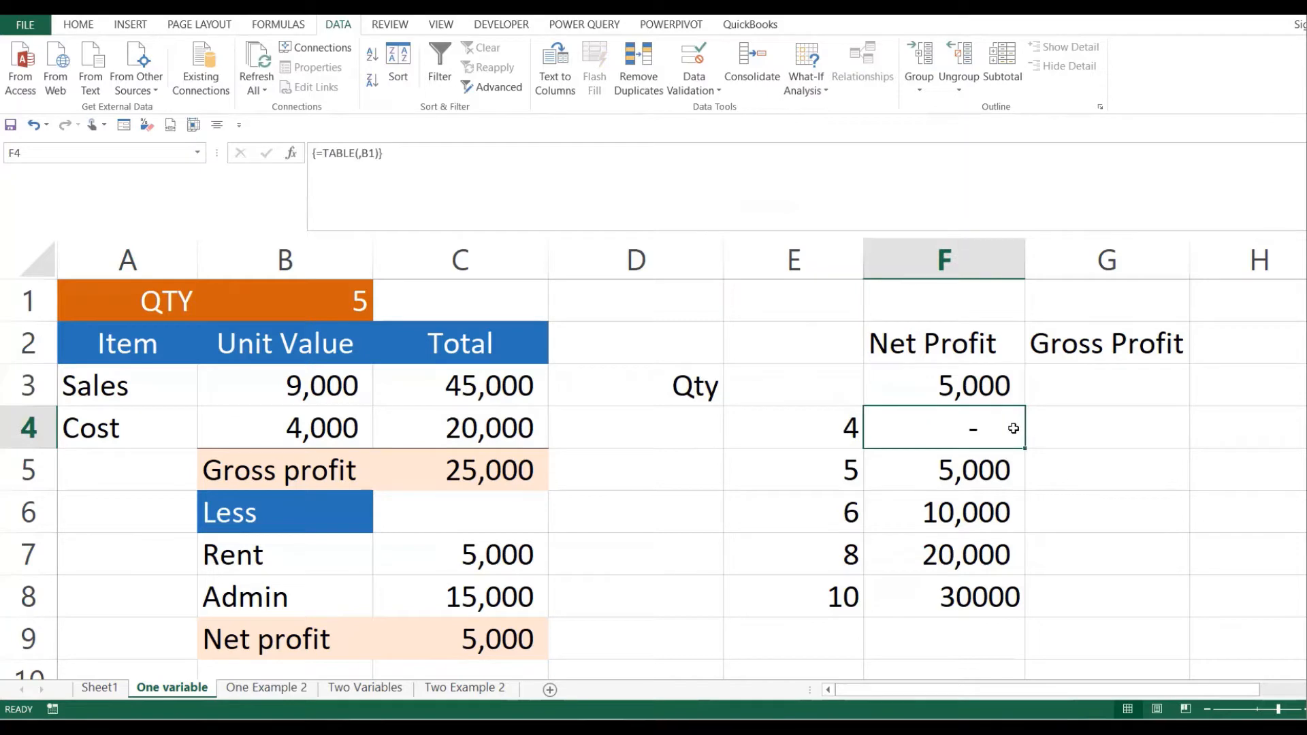
pyautogui.click(841, 431)
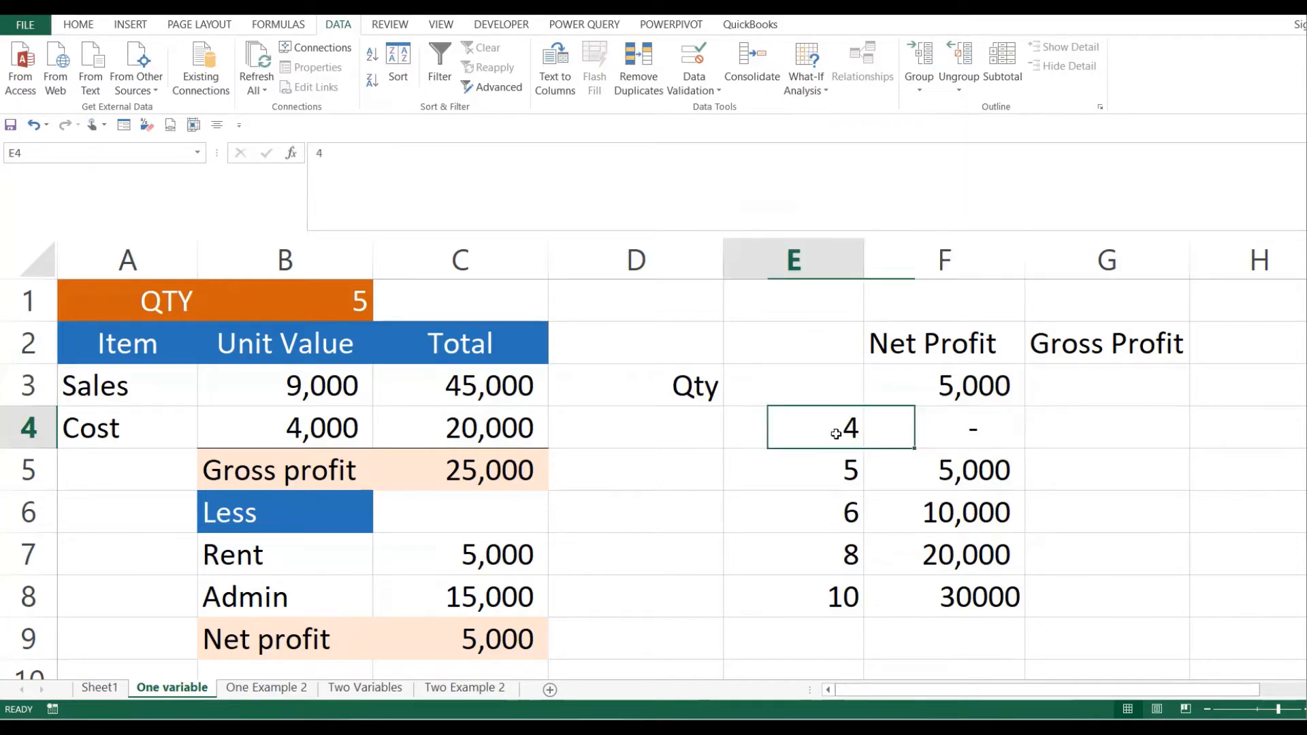
# - Test quantity 4 in B1 and check the recalculated net profit in C9
pyautogui.click(359, 296)
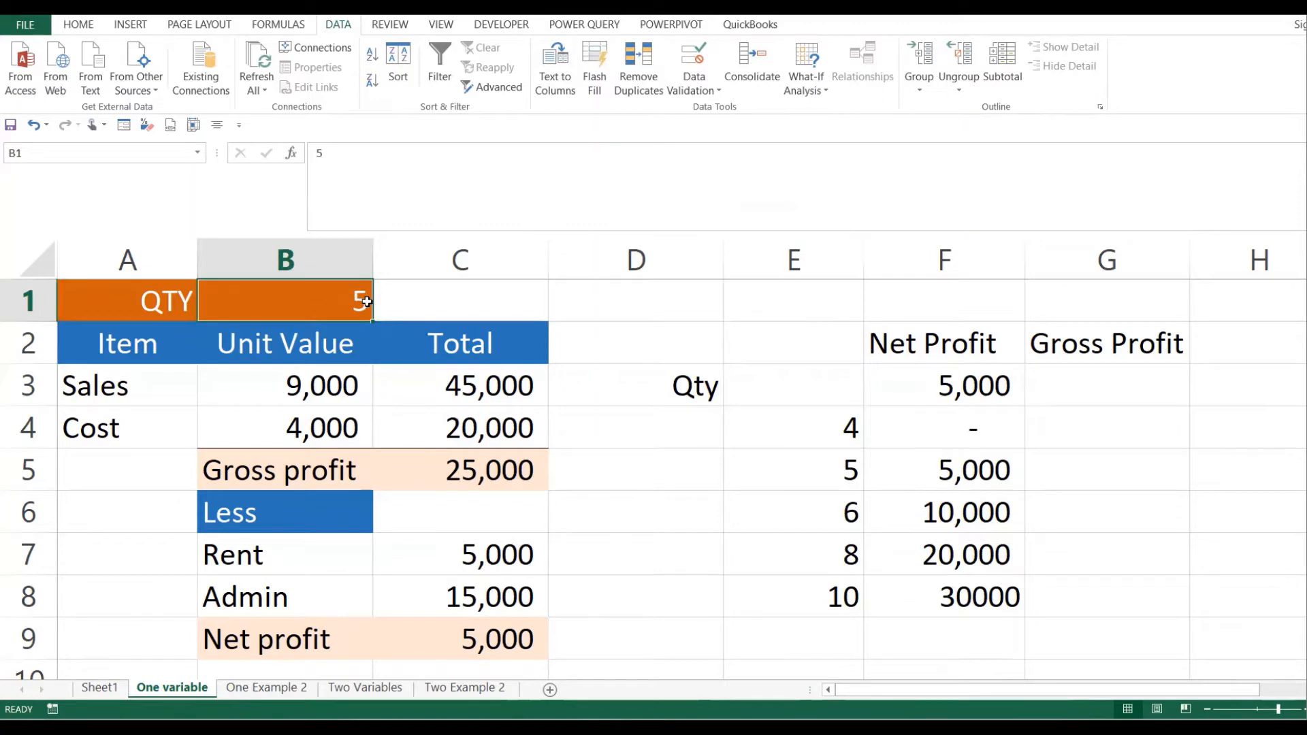
pyautogui.write('4')
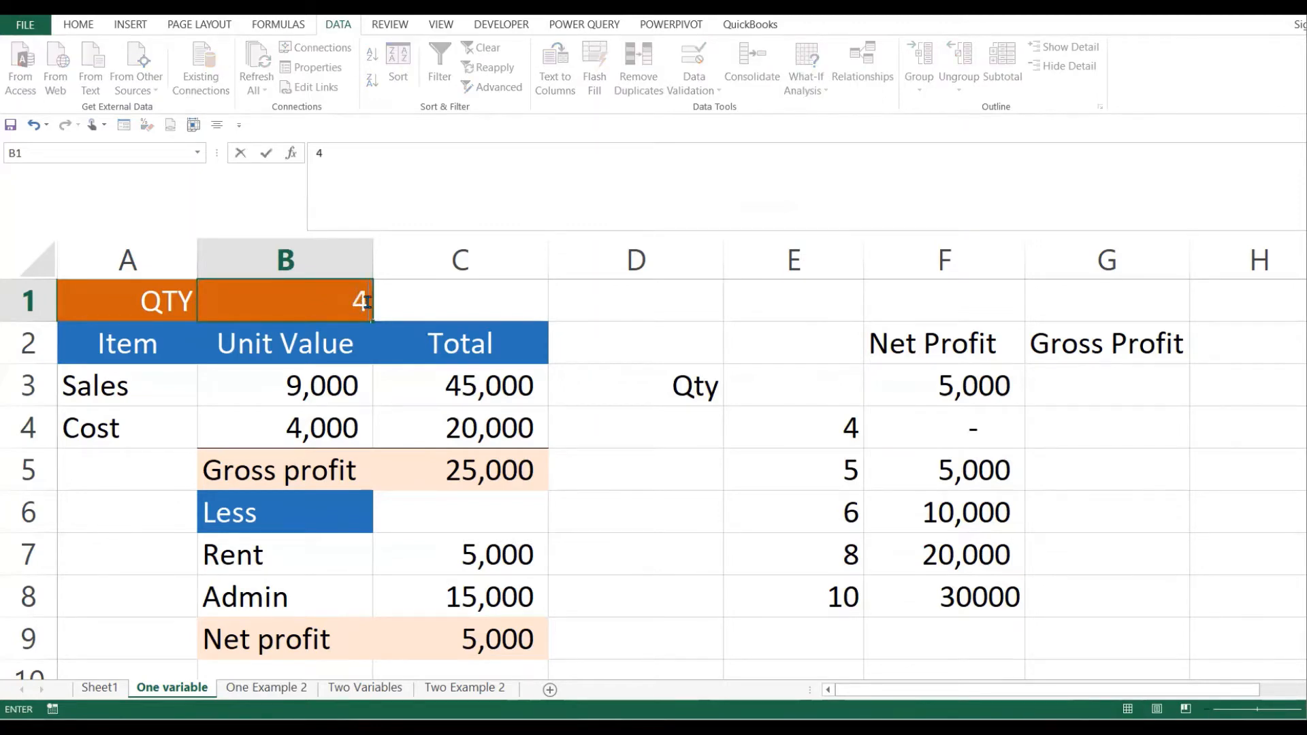
pyautogui.press('Return')
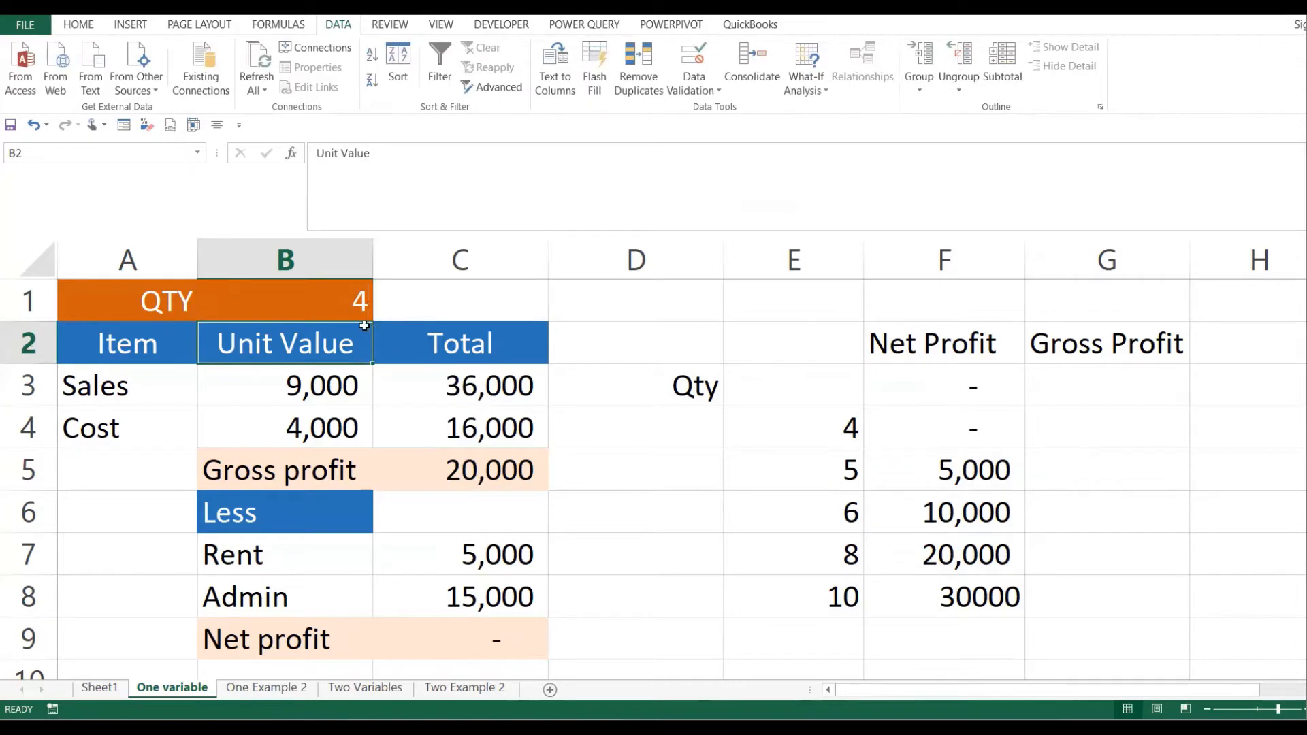
pyautogui.click(358, 310)
pyautogui.click(491, 621)
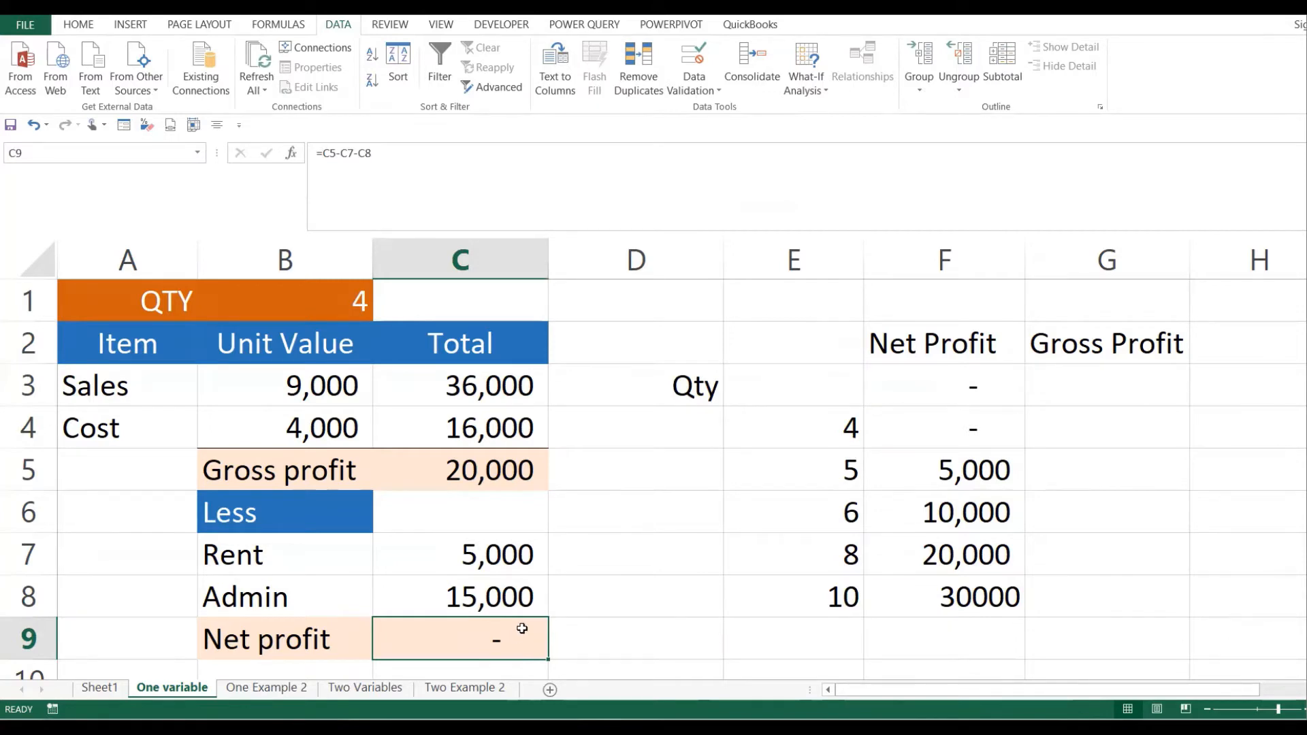
# - Restore B1 to 5, confirm net profit 5,000, and compare table rows for 5 and 6
pyautogui.click(362, 316)
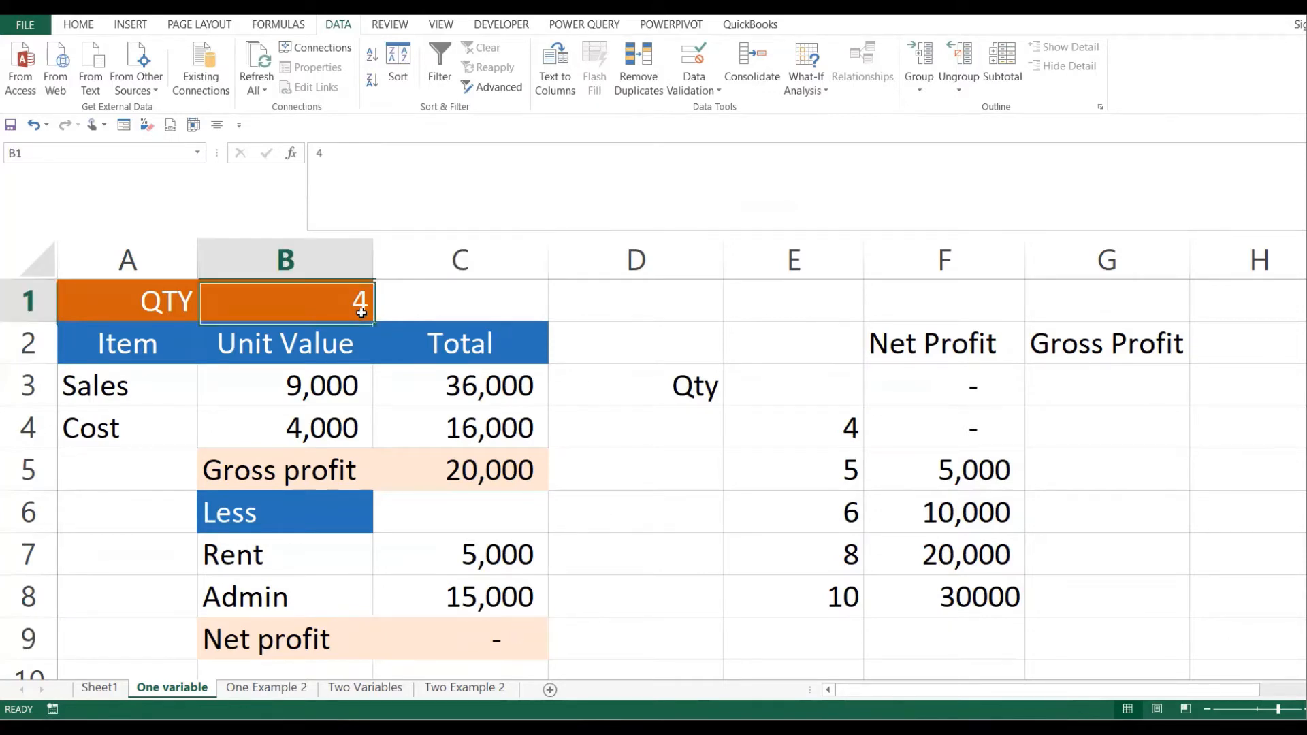
pyautogui.write('5')
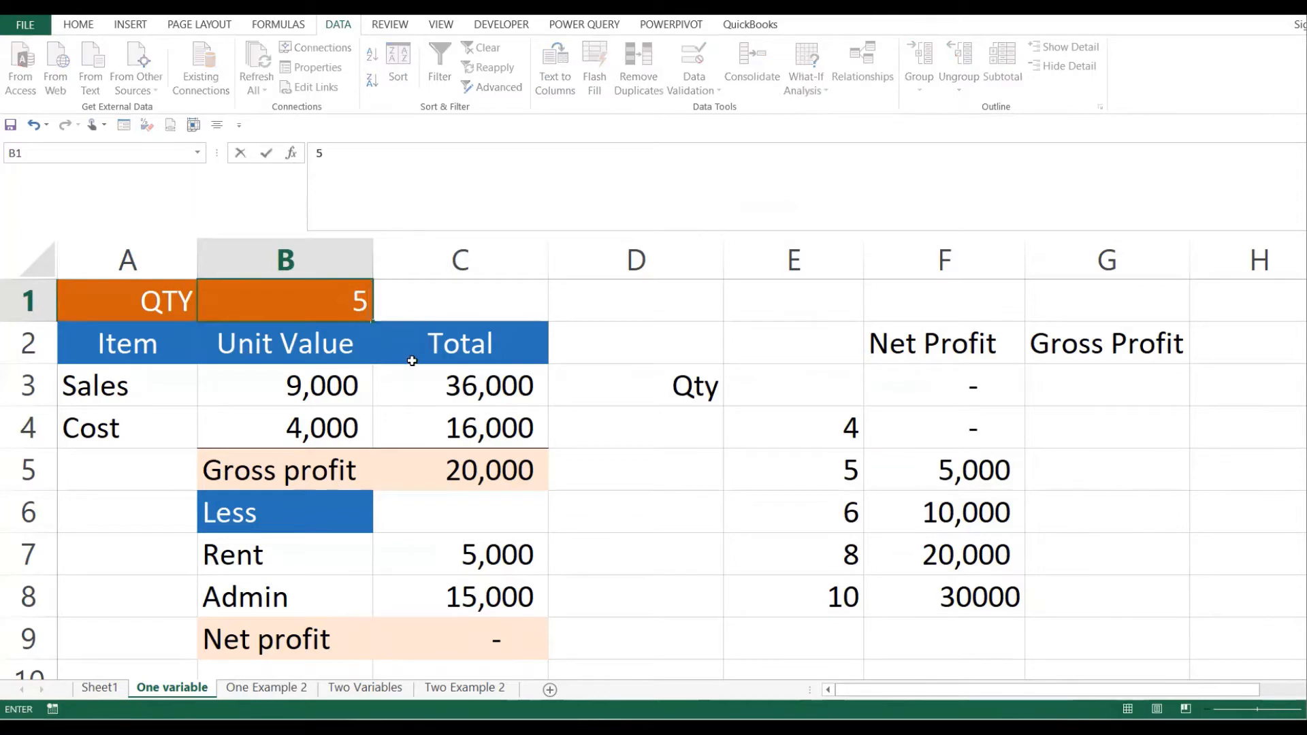
pyautogui.click(409, 429)
pyautogui.click(461, 623)
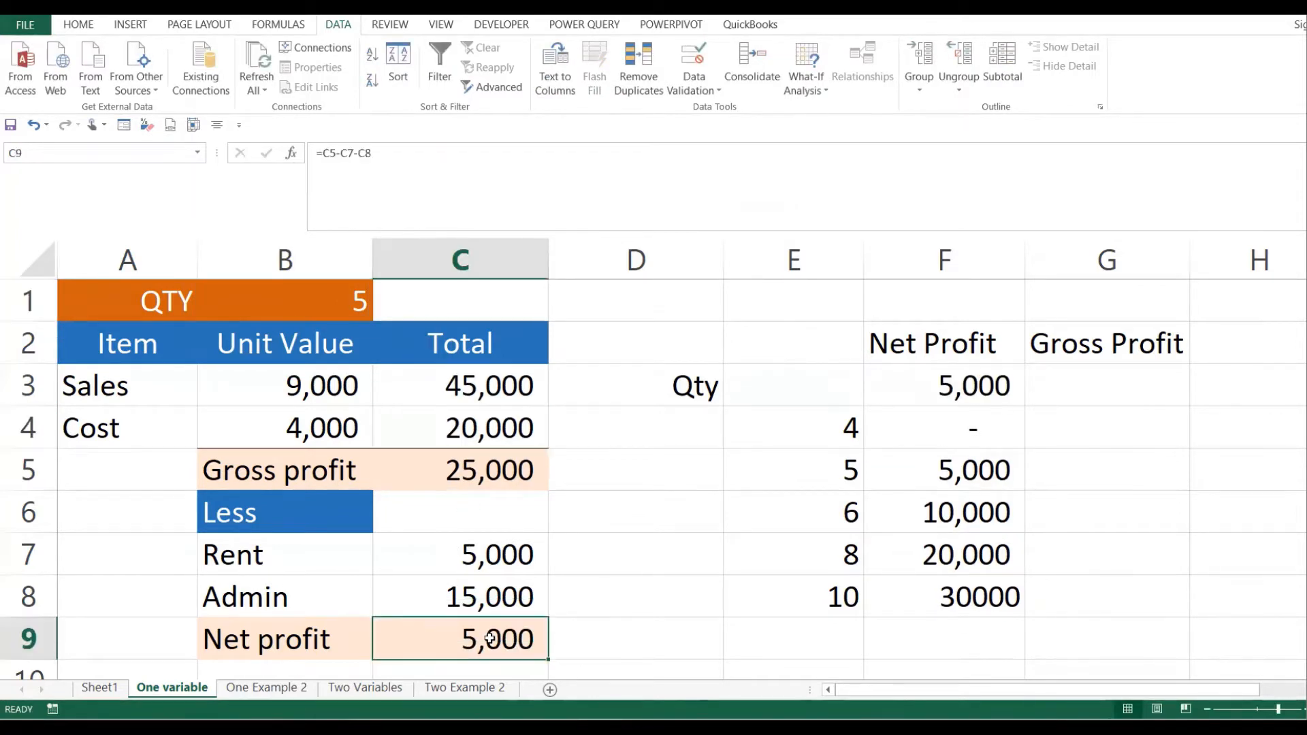
pyautogui.click(831, 473)
pyautogui.click(997, 460)
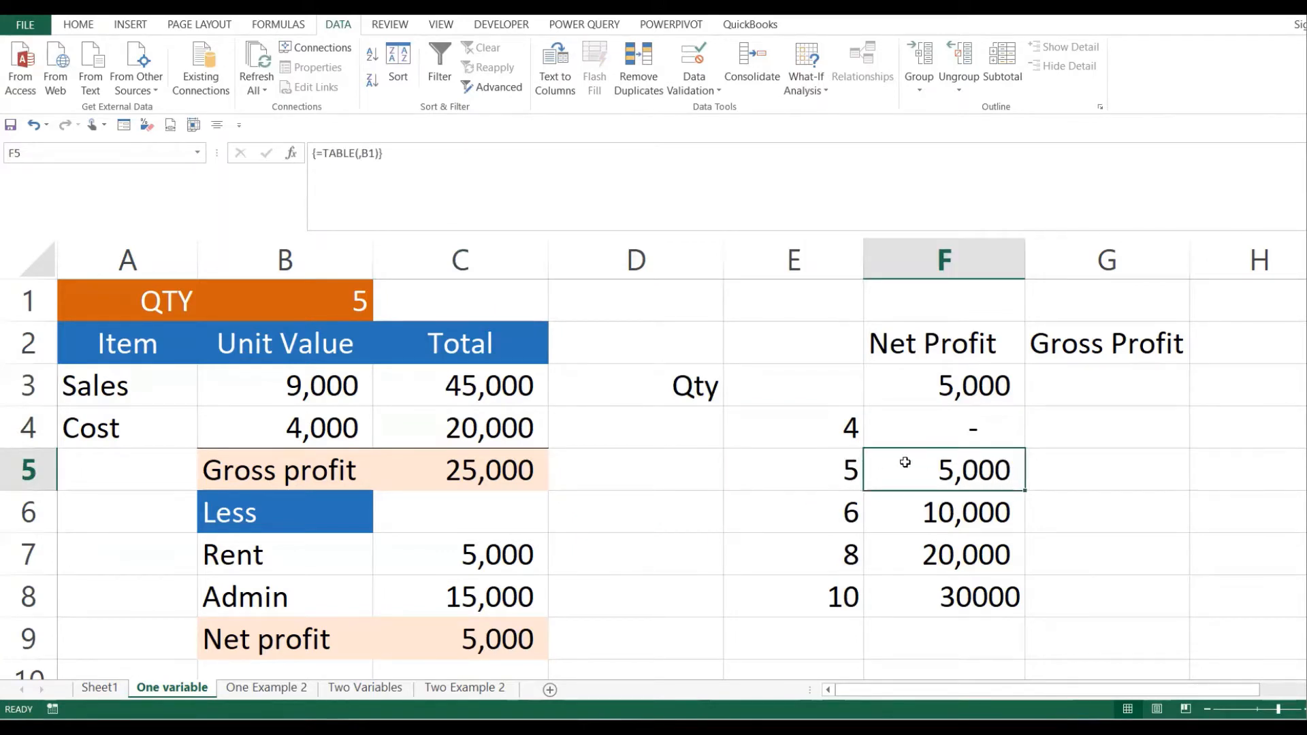
pyautogui.click(840, 505)
pyautogui.click(985, 515)
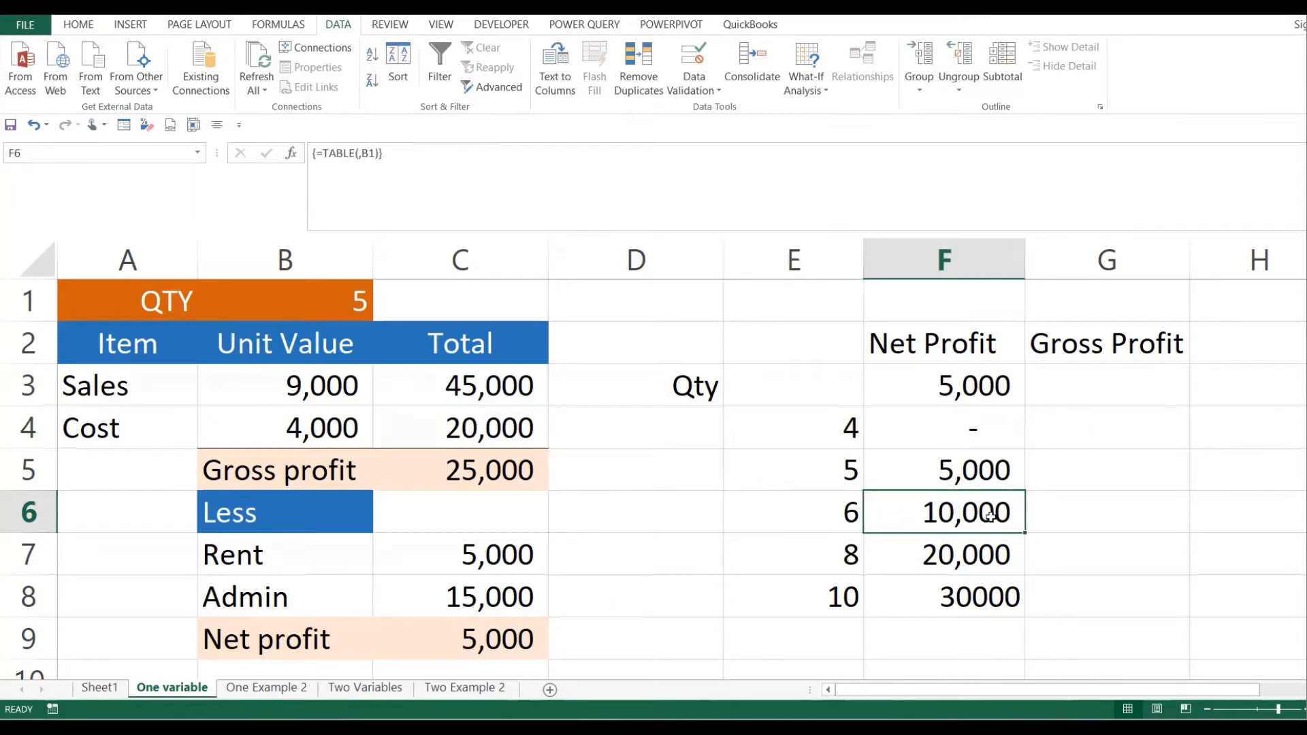
# - Set B1 to 6, compare C9 with the table rows for 6, 8 and 10, and reselect the table
pyautogui.click(349, 304)
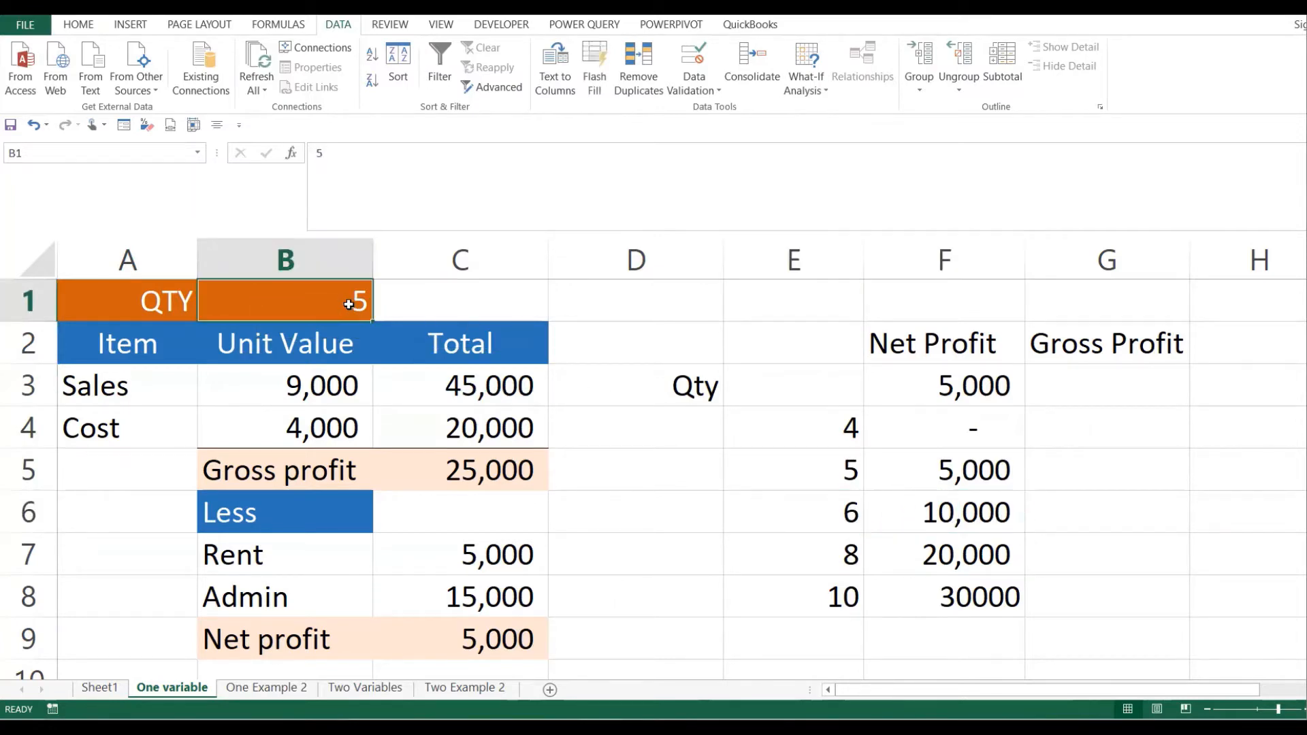
pyautogui.write('6')
pyautogui.press('Return')
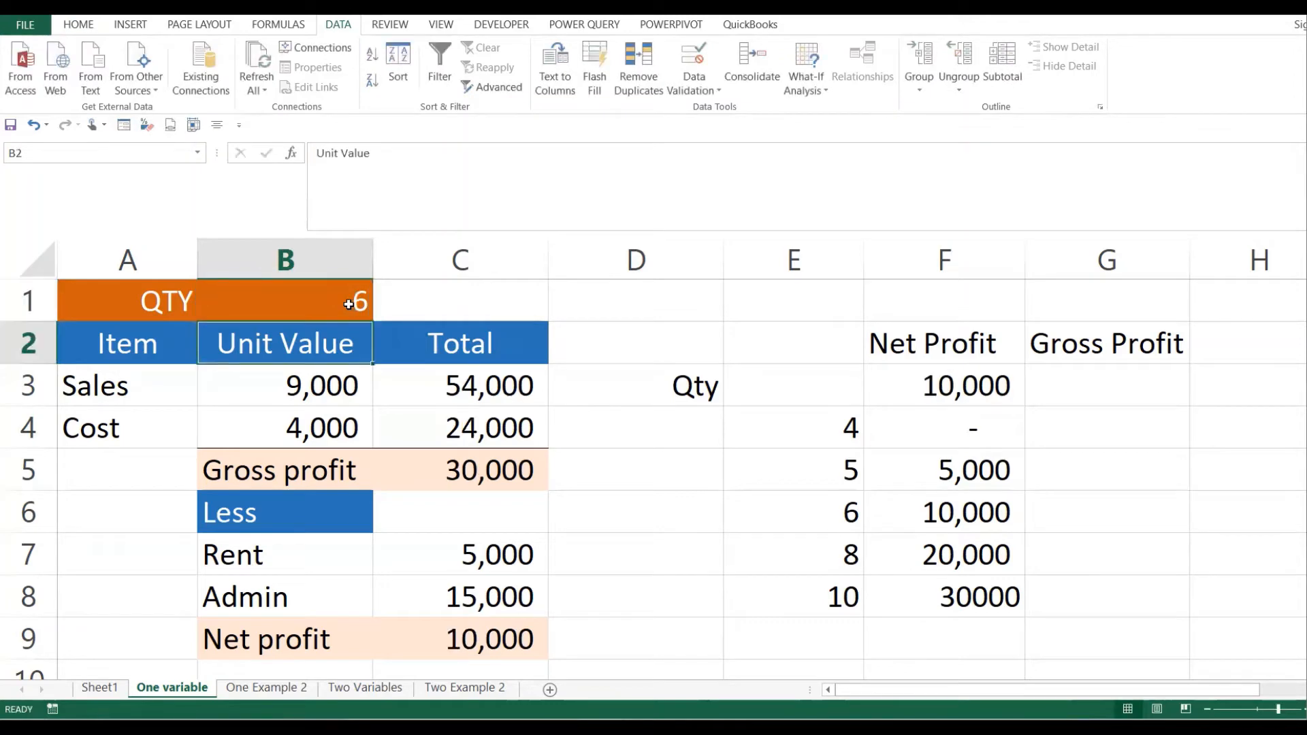
pyautogui.click(493, 640)
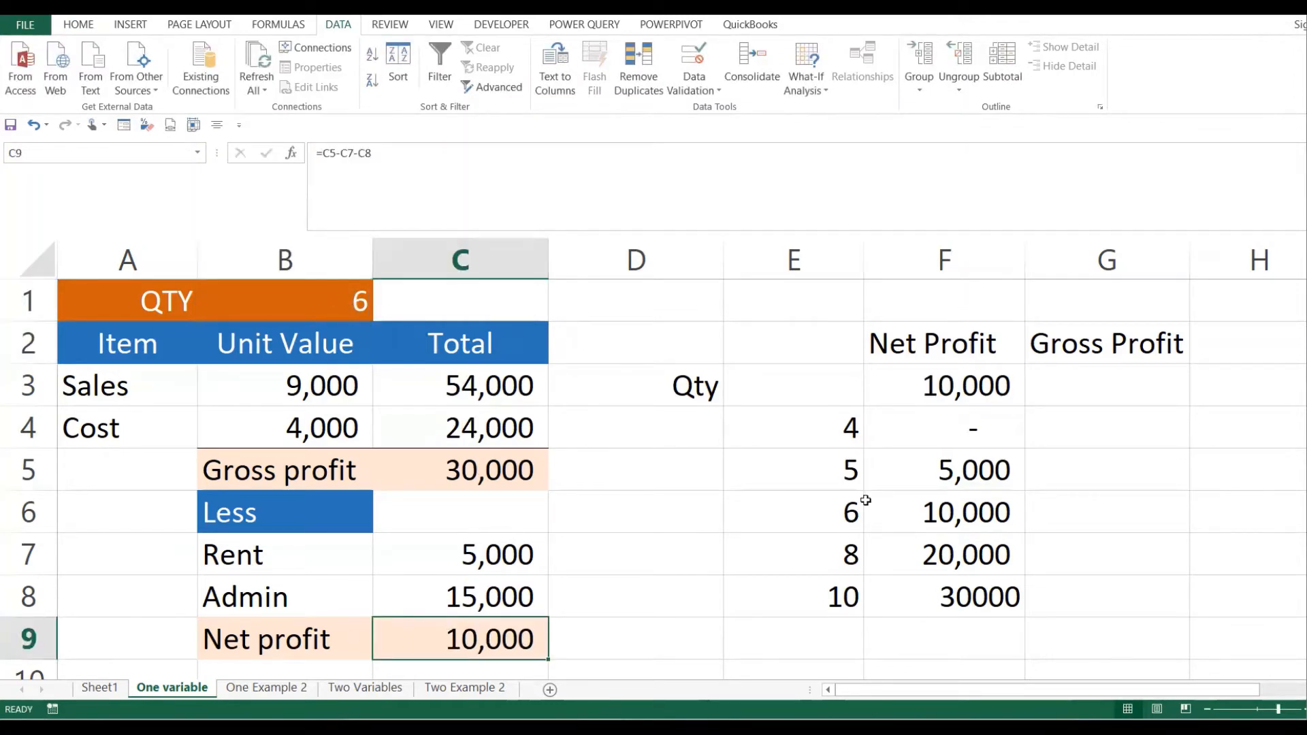
pyautogui.moveTo(841, 506); pyautogui.dragTo(984, 508)
pyautogui.click(876, 563)
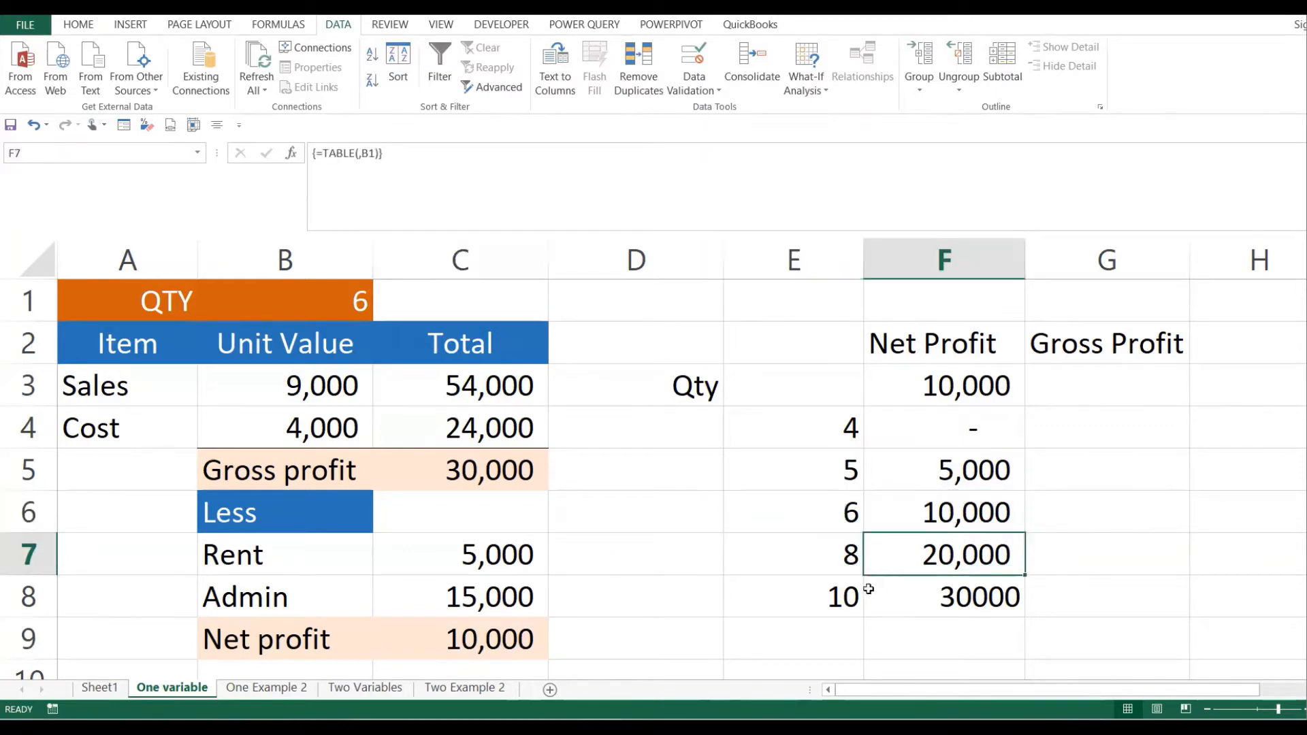
pyautogui.click(832, 599)
pyautogui.click(997, 599)
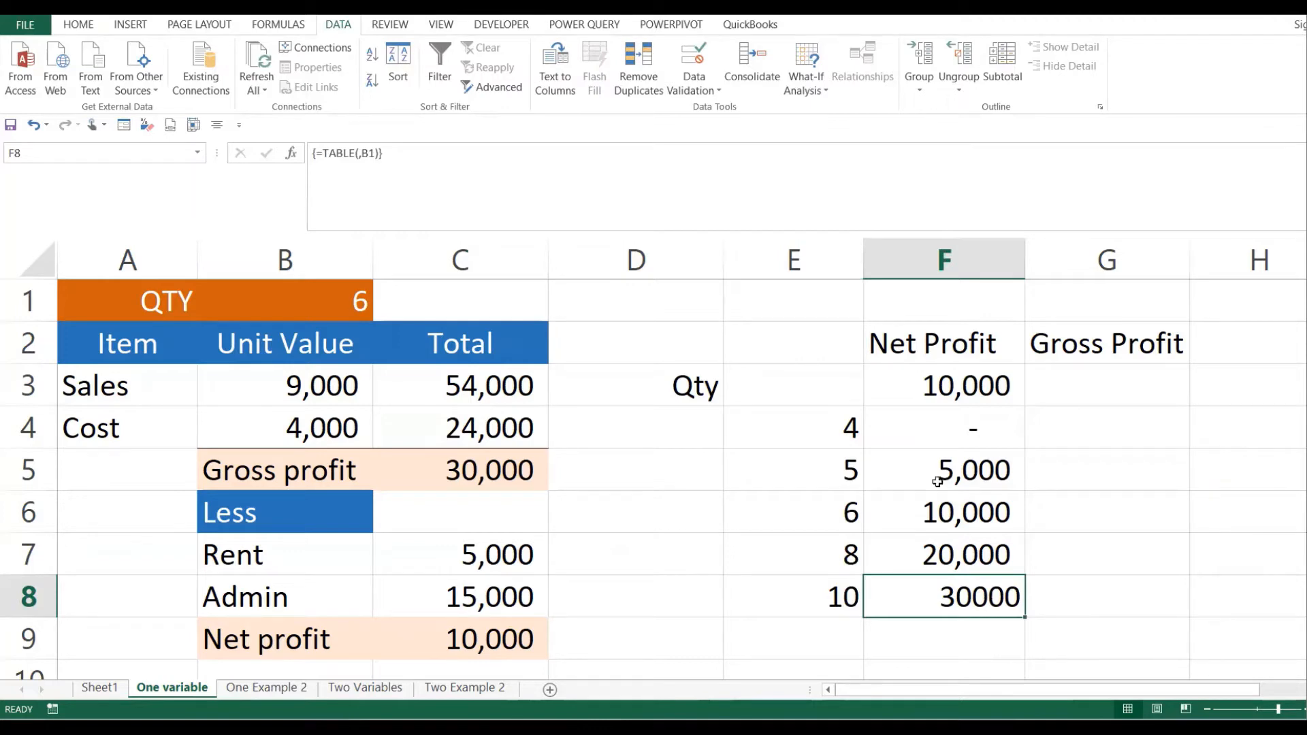
pyautogui.click(908, 458)
pyautogui.moveTo(847, 430); pyautogui.dragTo(954, 595)
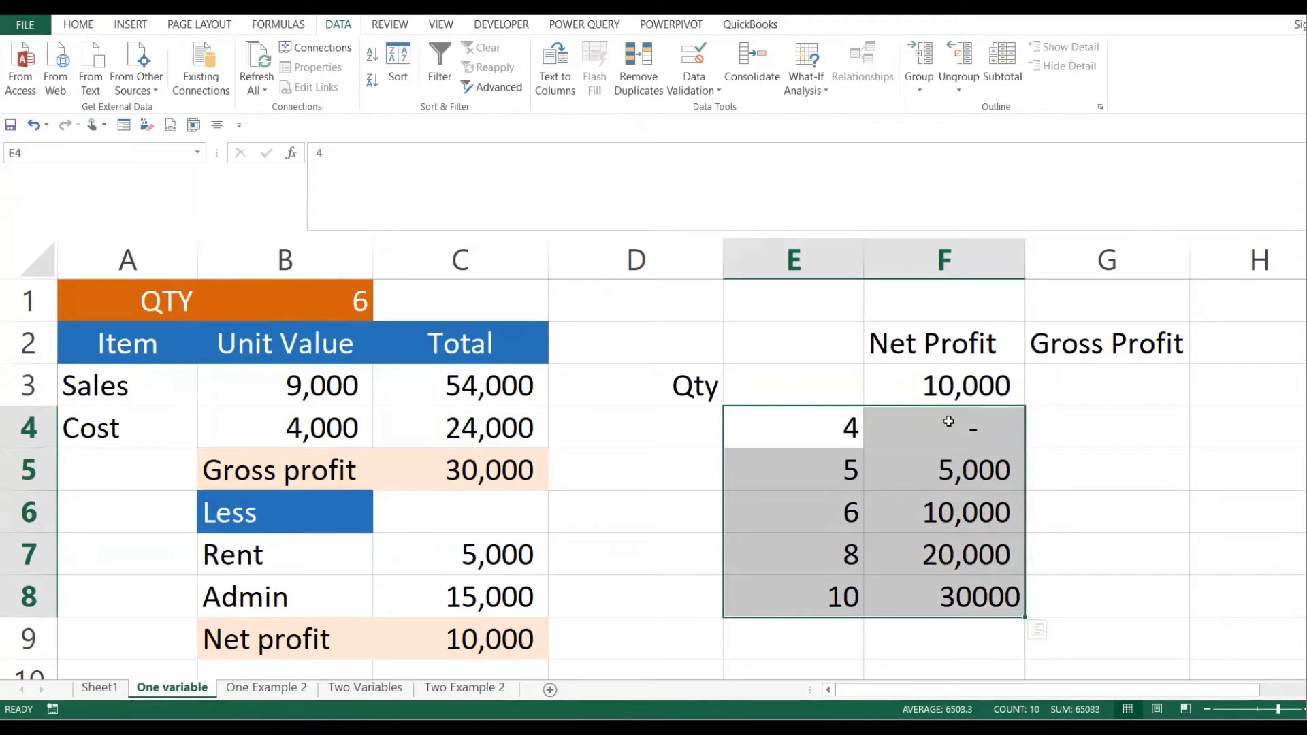
pyautogui.moveTo(951, 422); pyautogui.dragTo(958, 595)
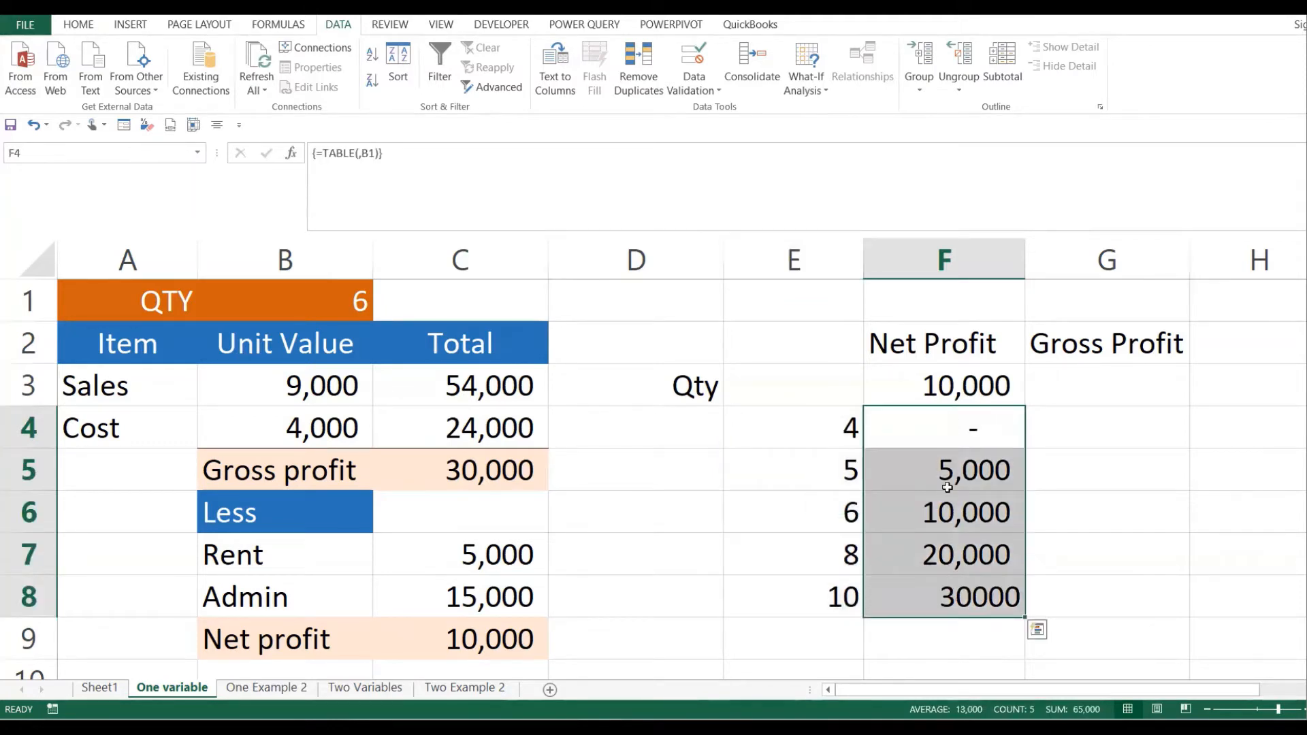
pyautogui.moveTo(826, 422); pyautogui.dragTo(837, 578)
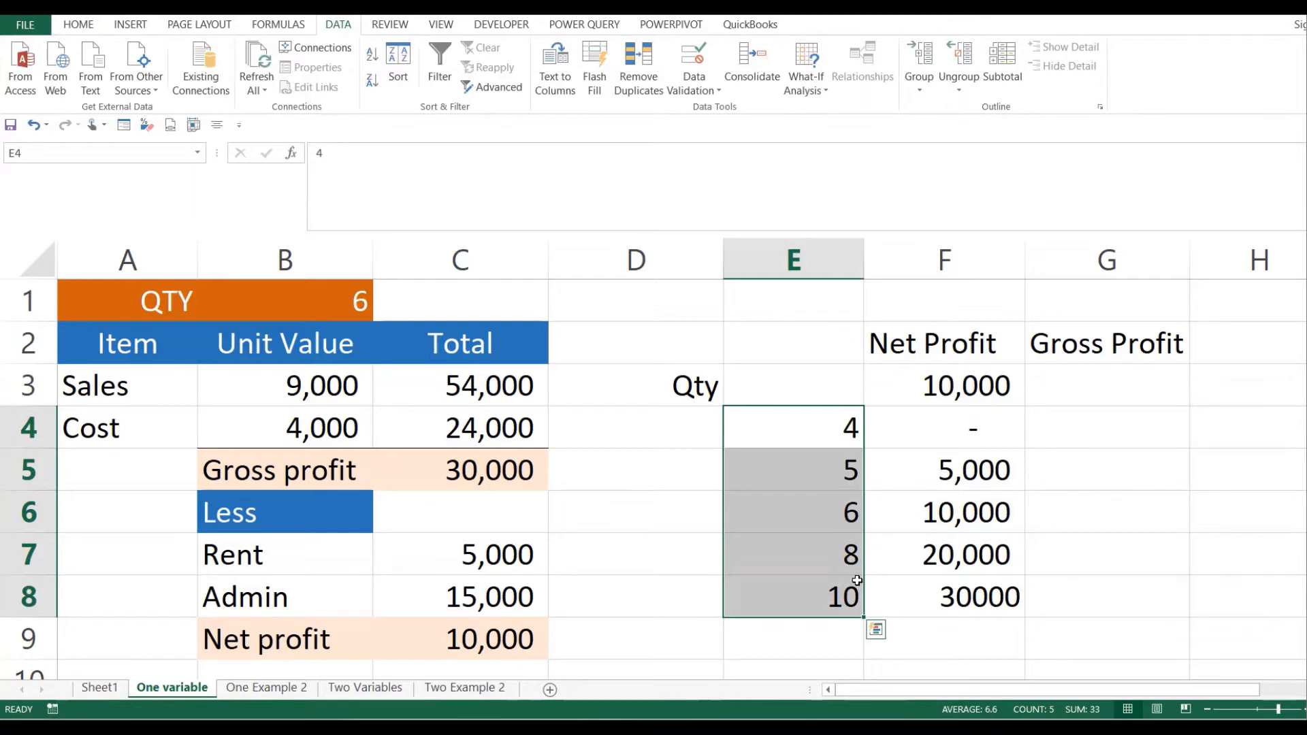
pyautogui.click(1130, 438)
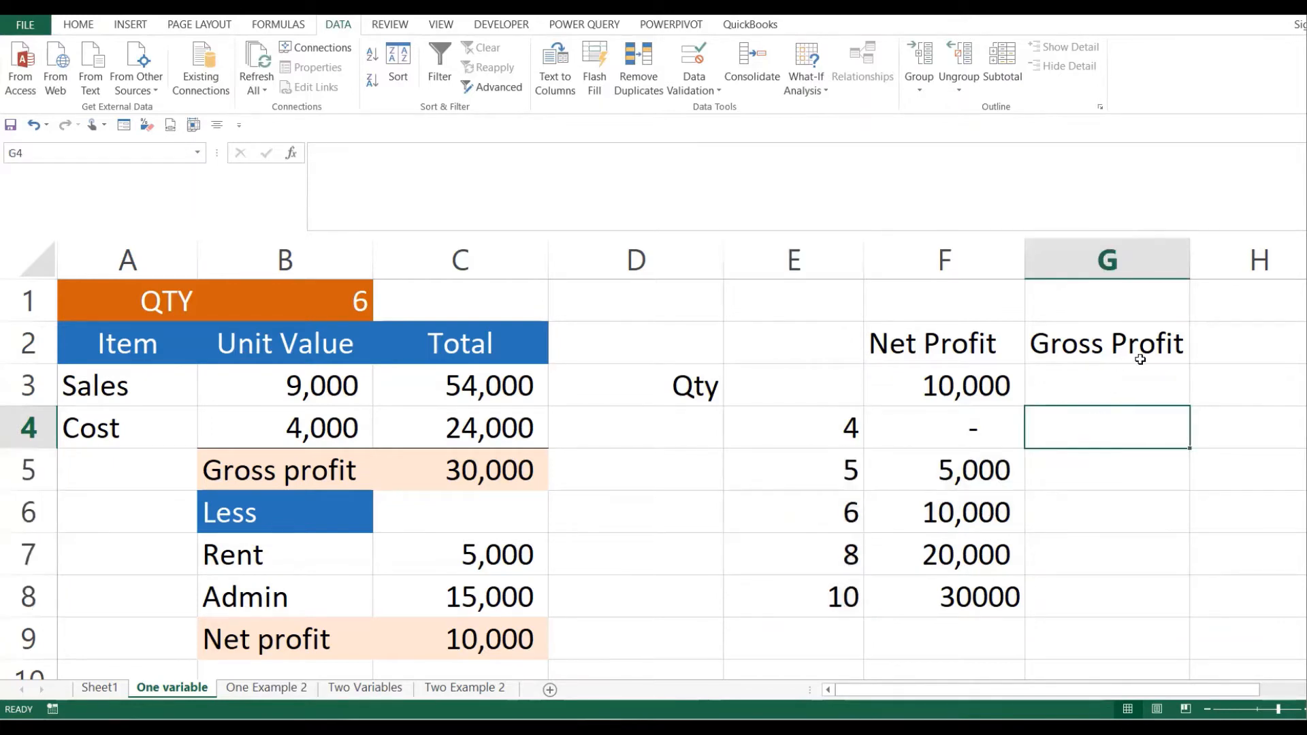
pyautogui.click(833, 439)
pyautogui.click(1071, 469)
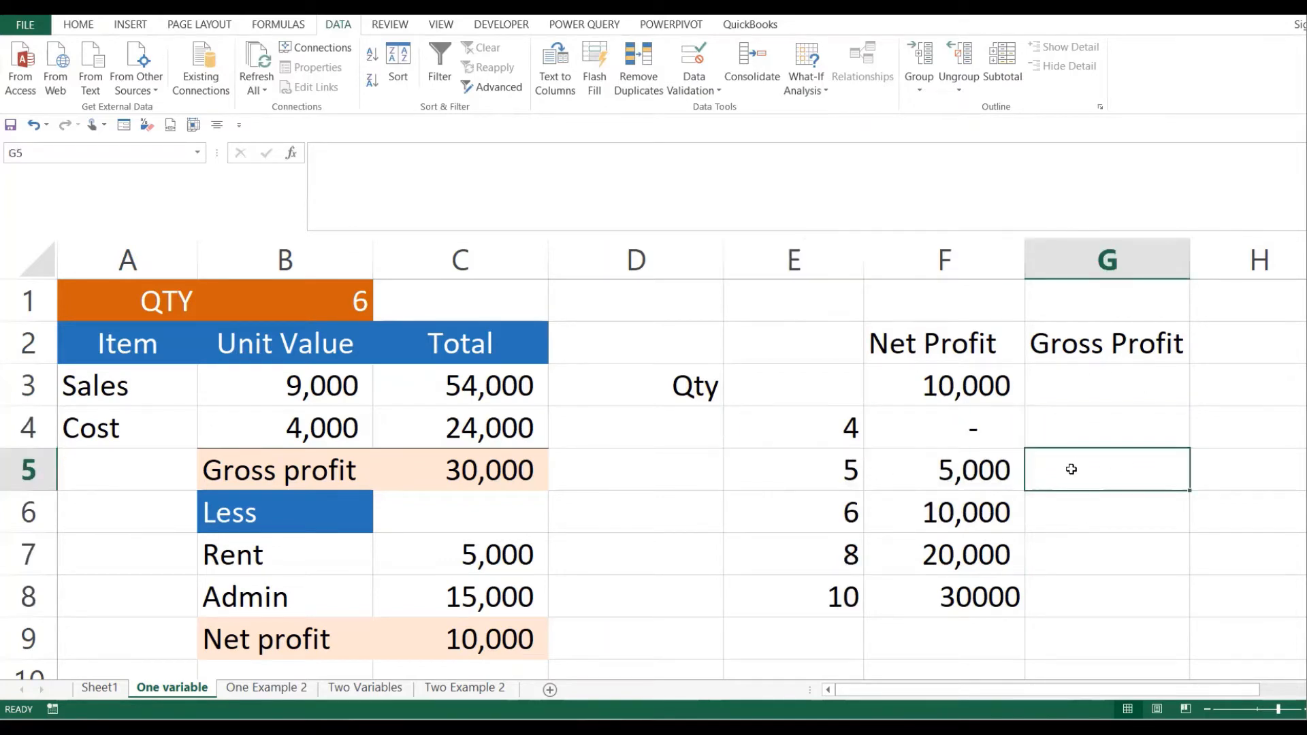
pyautogui.click(820, 480)
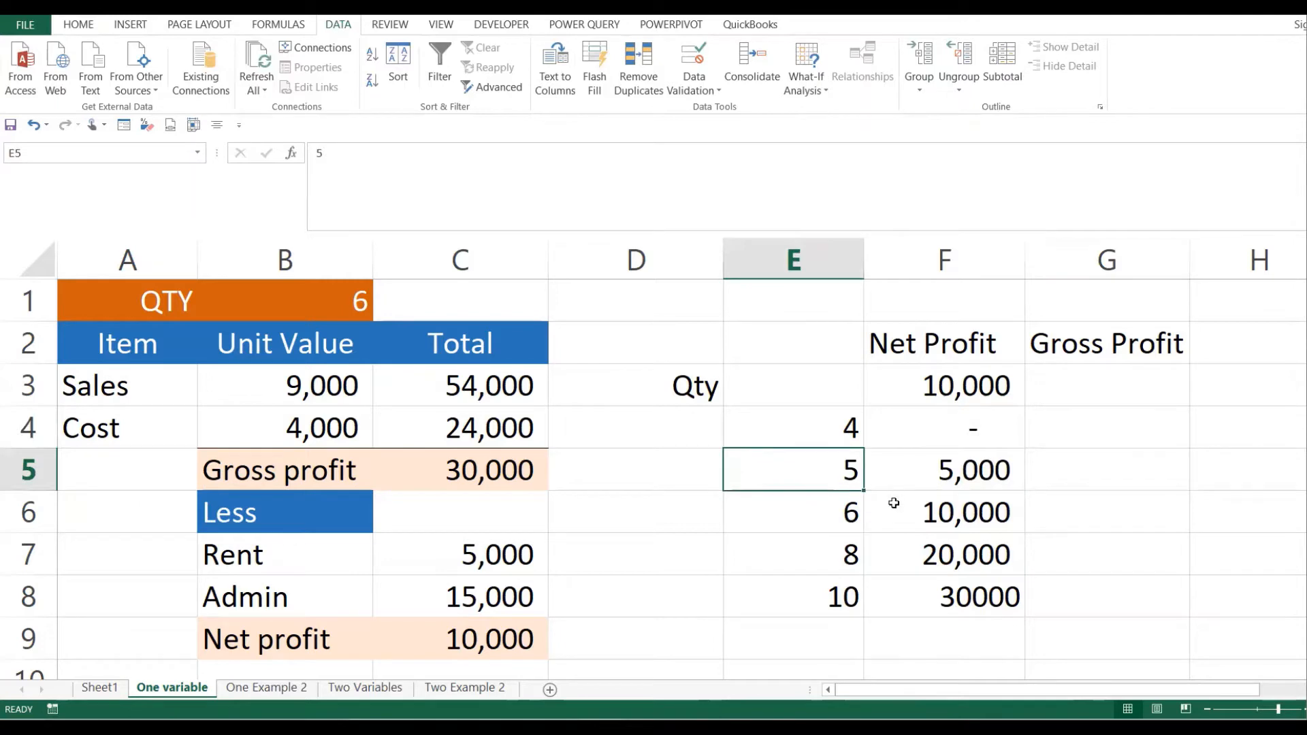
pyautogui.click(1081, 523)
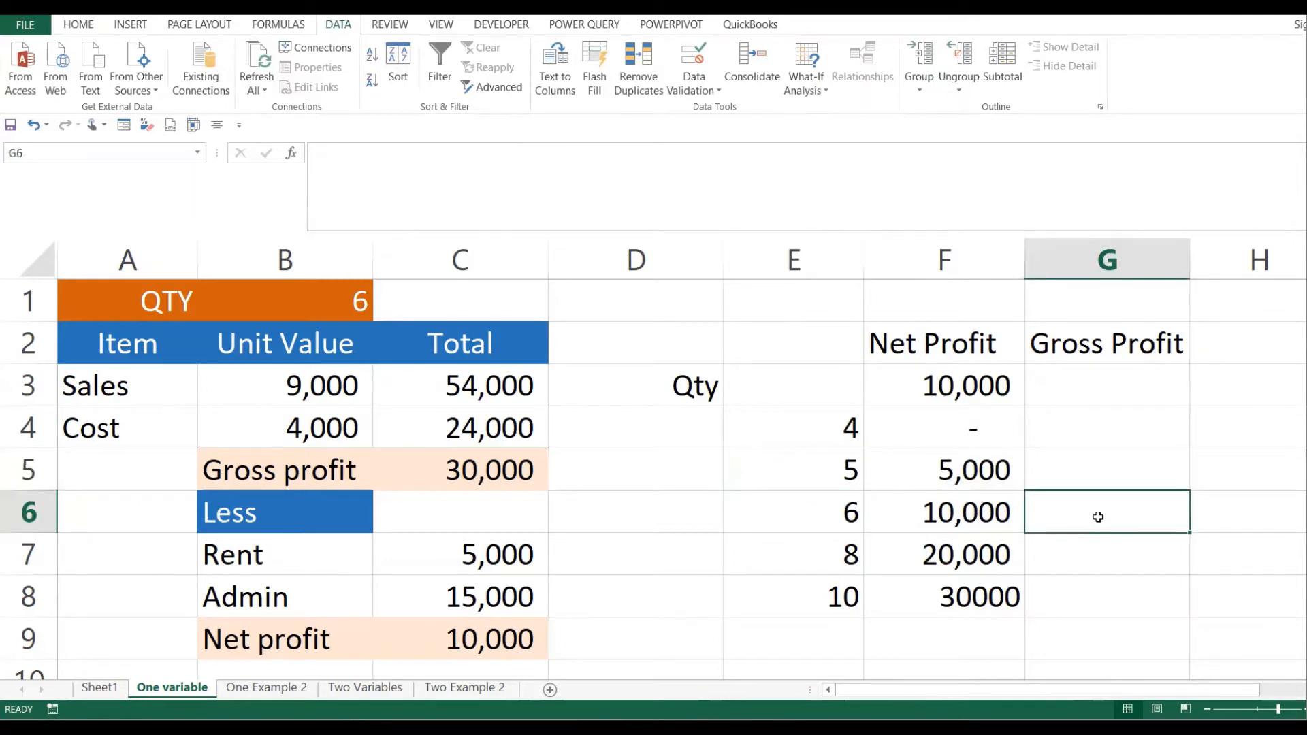
pyautogui.click(837, 502)
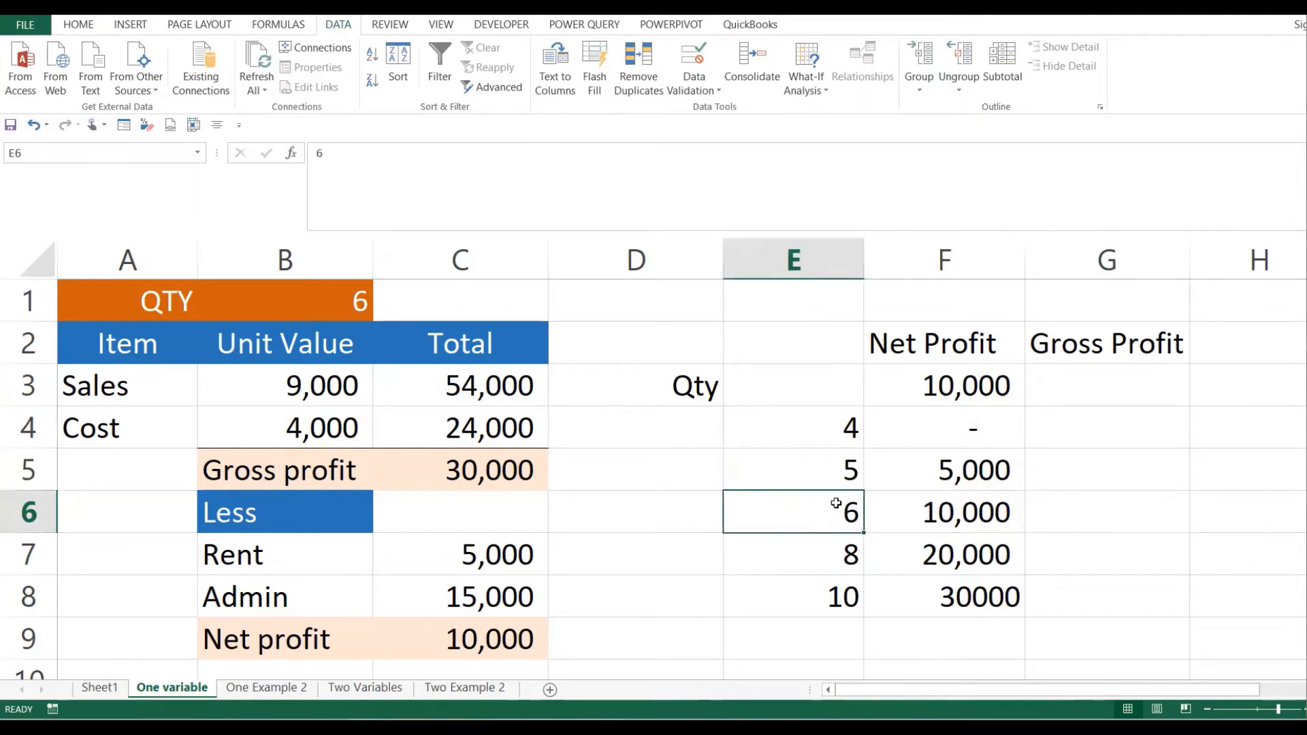
pyautogui.click(1099, 394)
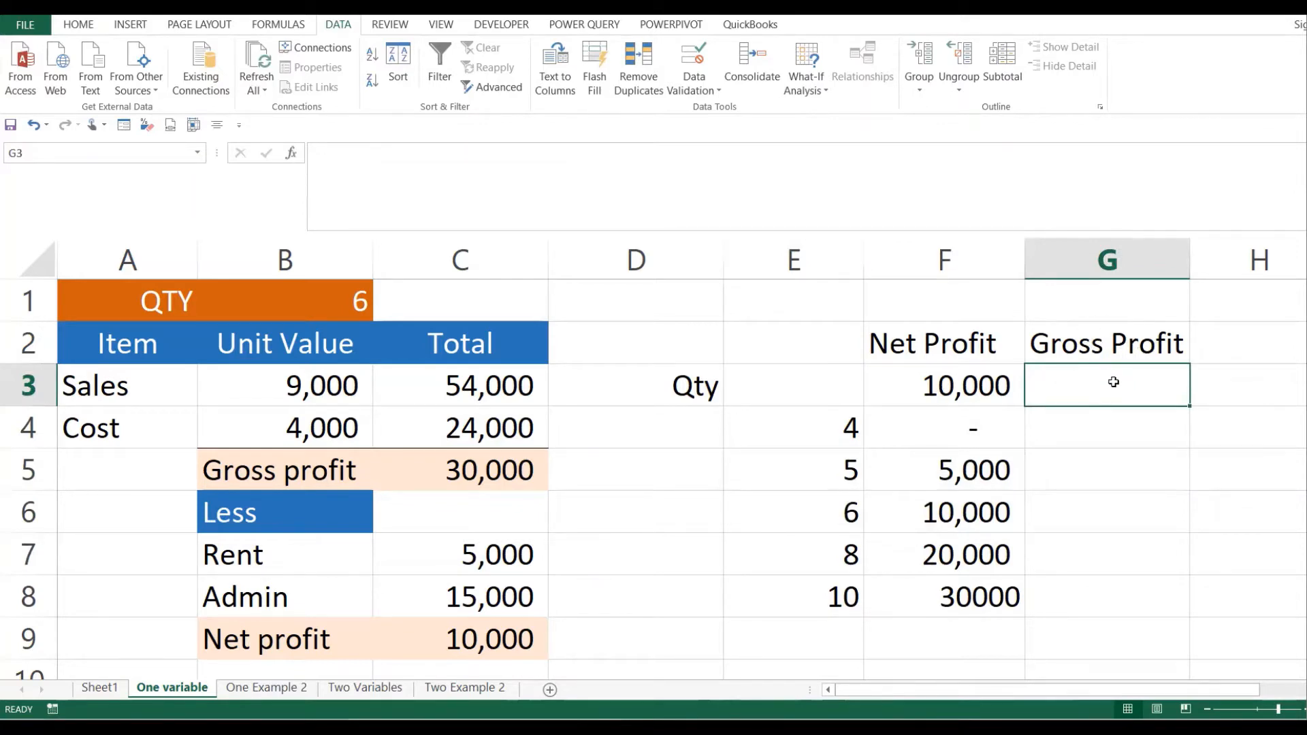
# - Link G3 to C5 so it shows the 30,000 gross profit, then select E3:G8
pyautogui.write('=')
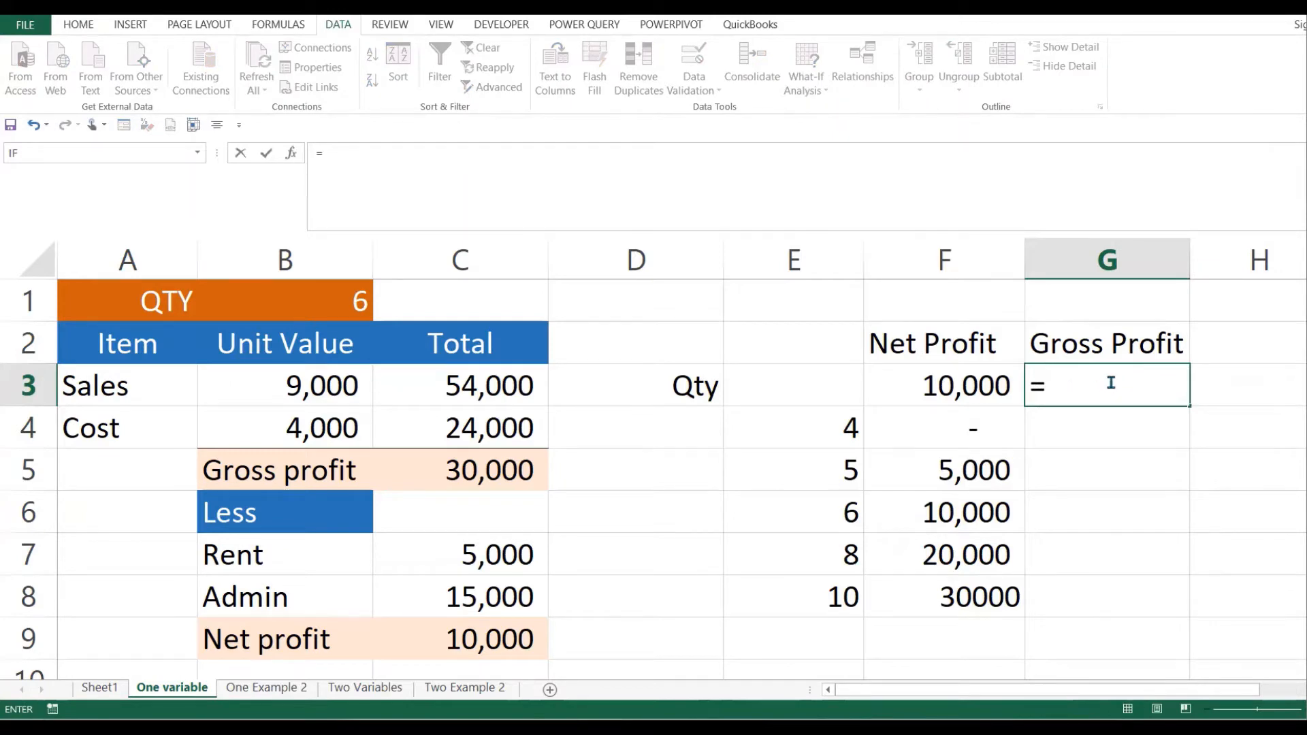
pyautogui.click(492, 471)
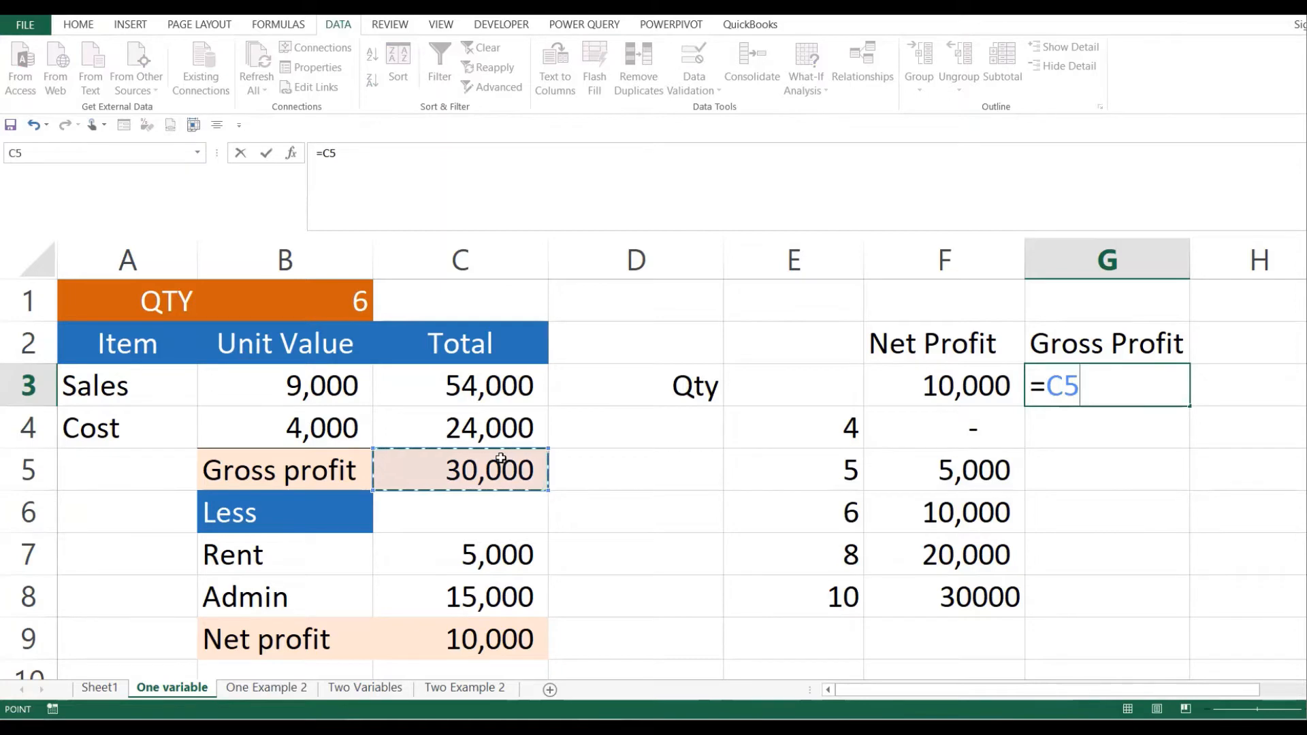
pyautogui.press('Return')
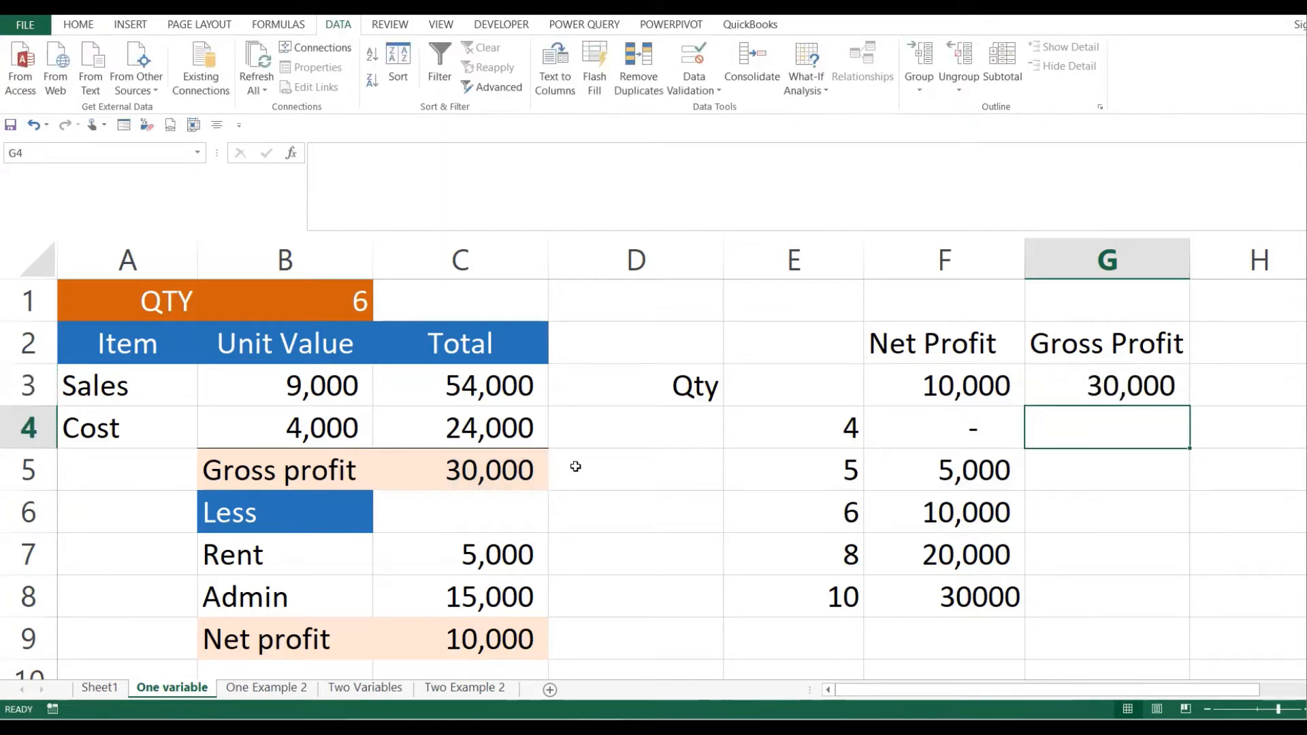
pyautogui.click(888, 383)
pyautogui.moveTo(888, 383); pyautogui.dragTo(1044, 589)
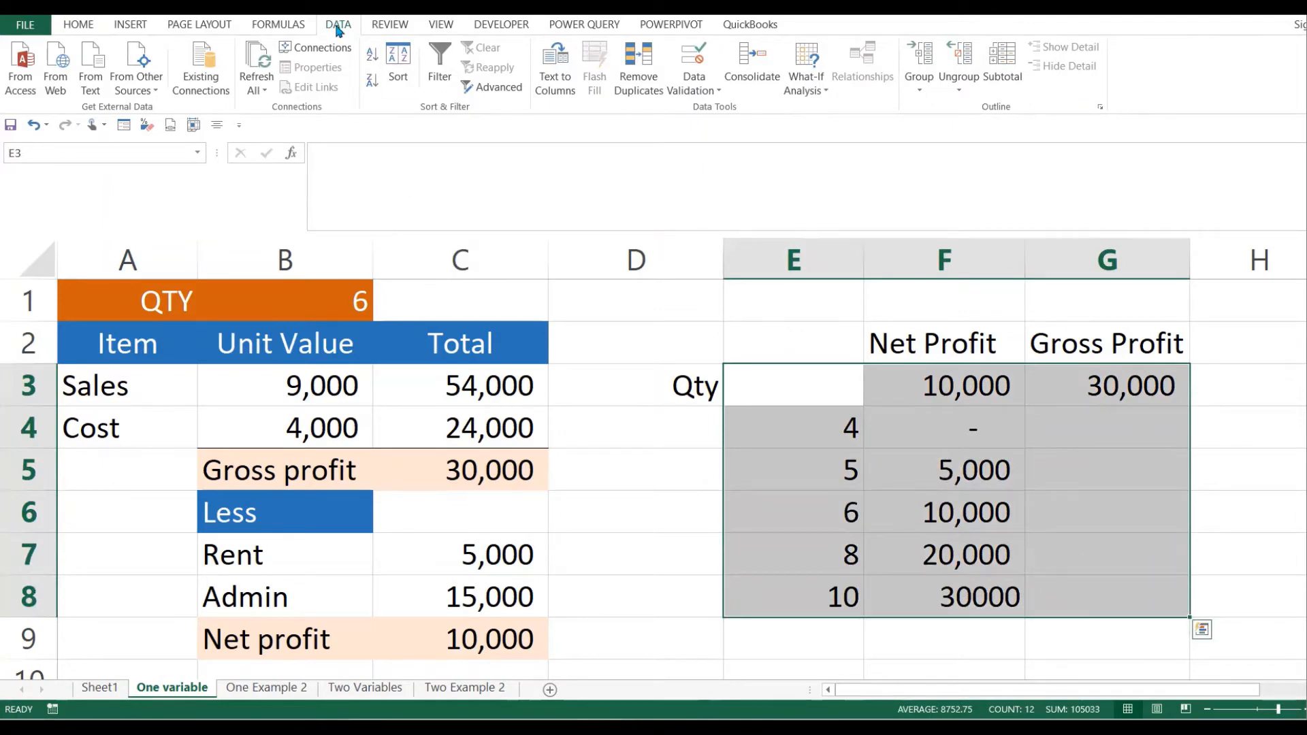
# - Build a data table with column input B1, giving gross profits 20,000 to 50,000 in G4:G8
pyautogui.click(804, 95)
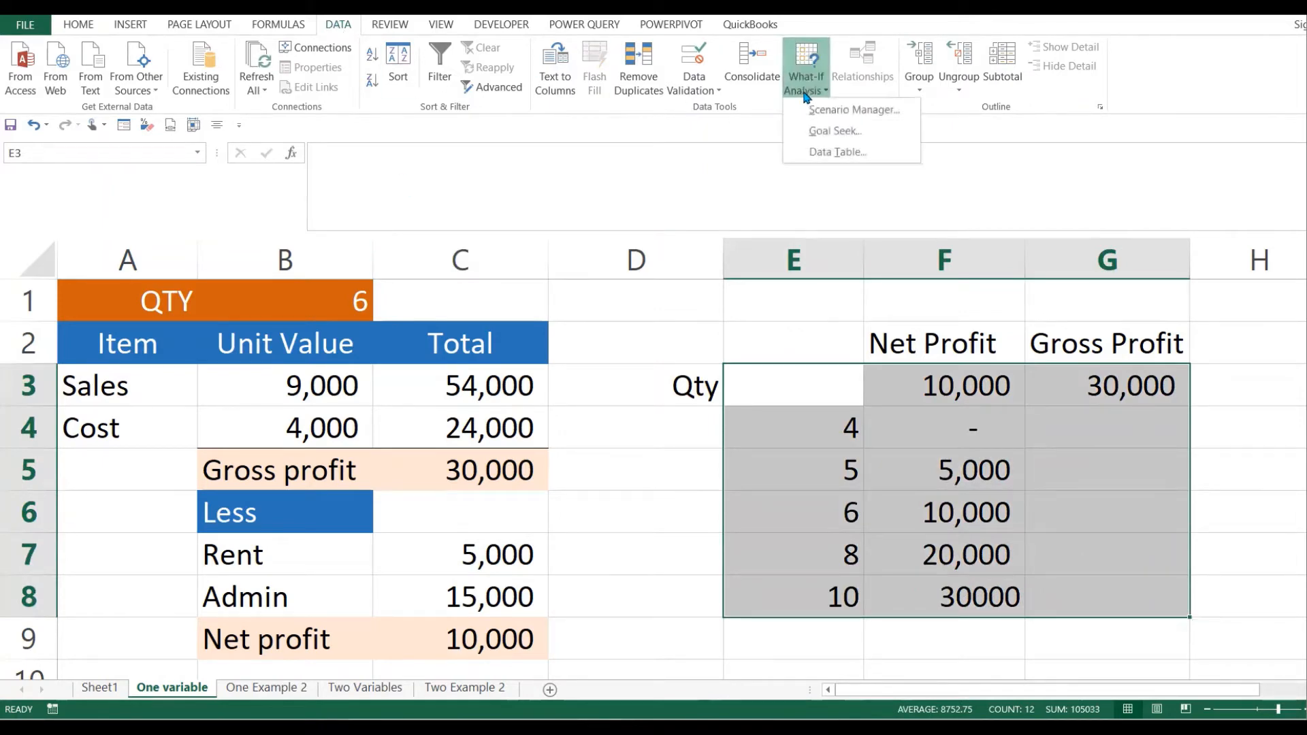
pyautogui.click(835, 152)
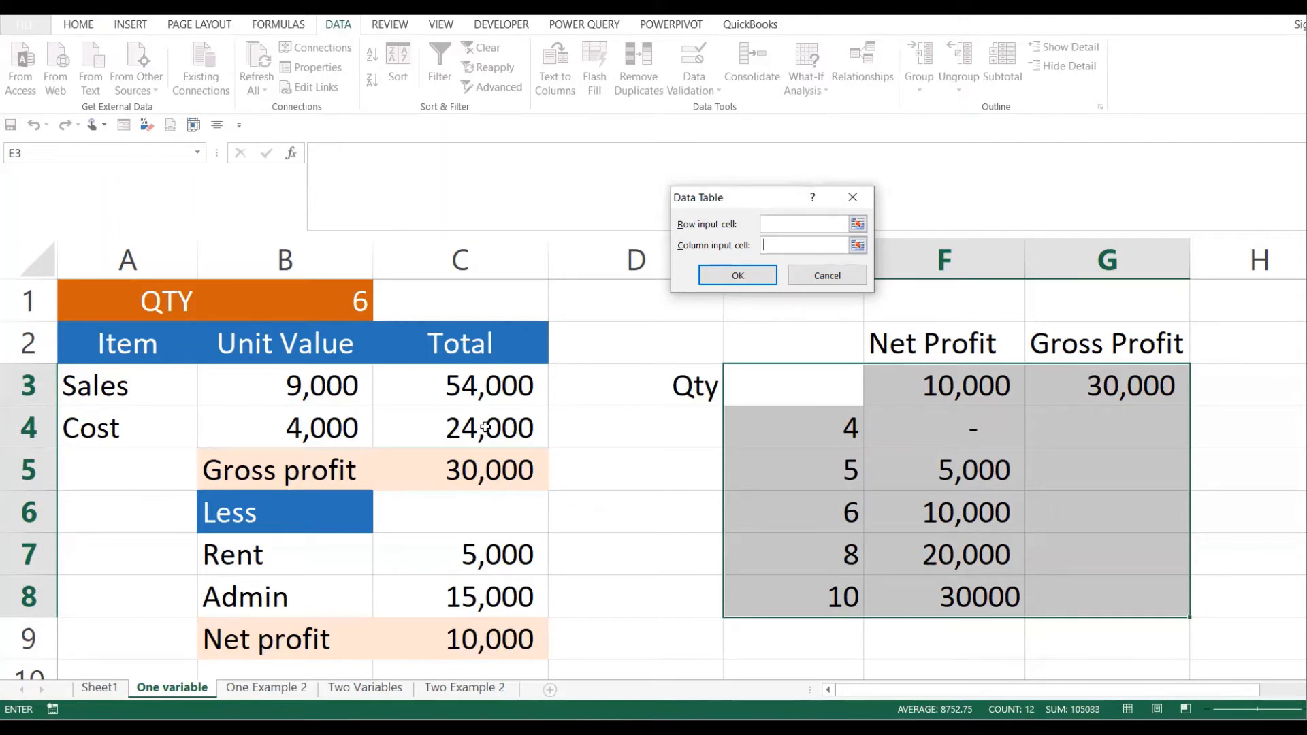
pyautogui.click(767, 243)
pyautogui.click(343, 300)
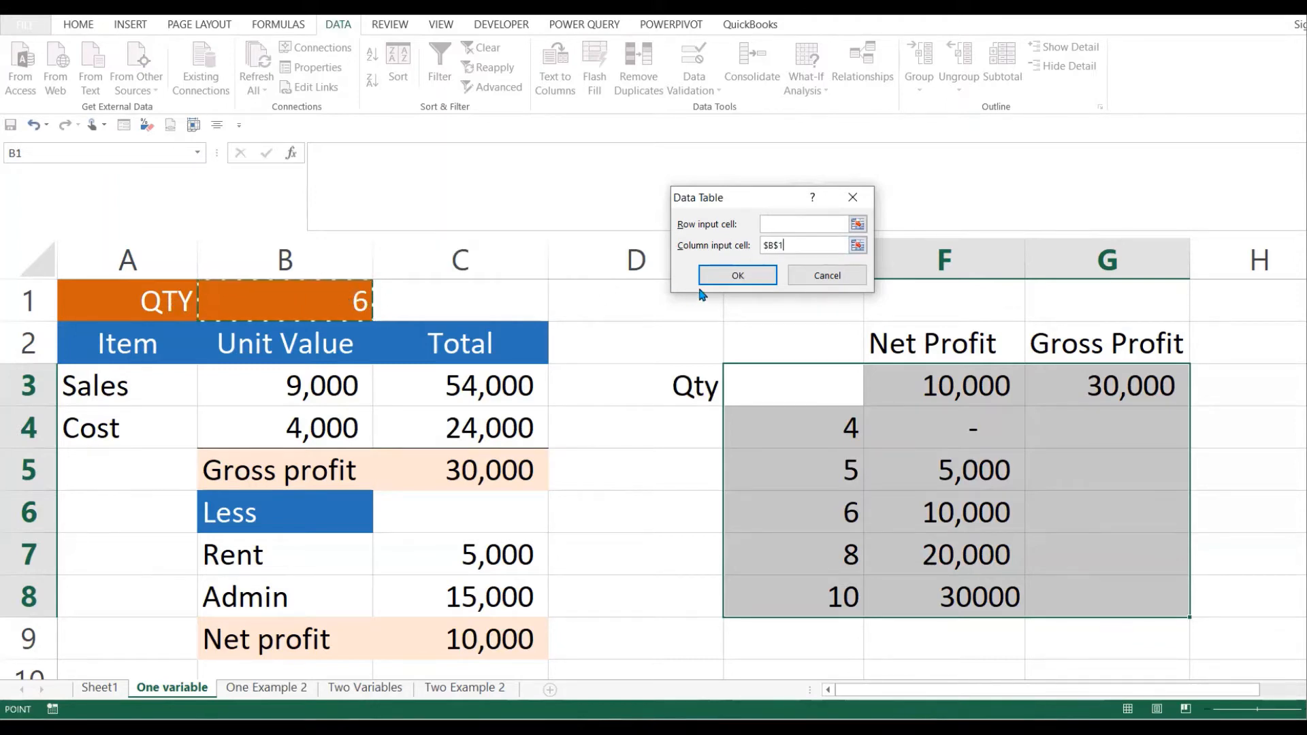
pyautogui.click(738, 277)
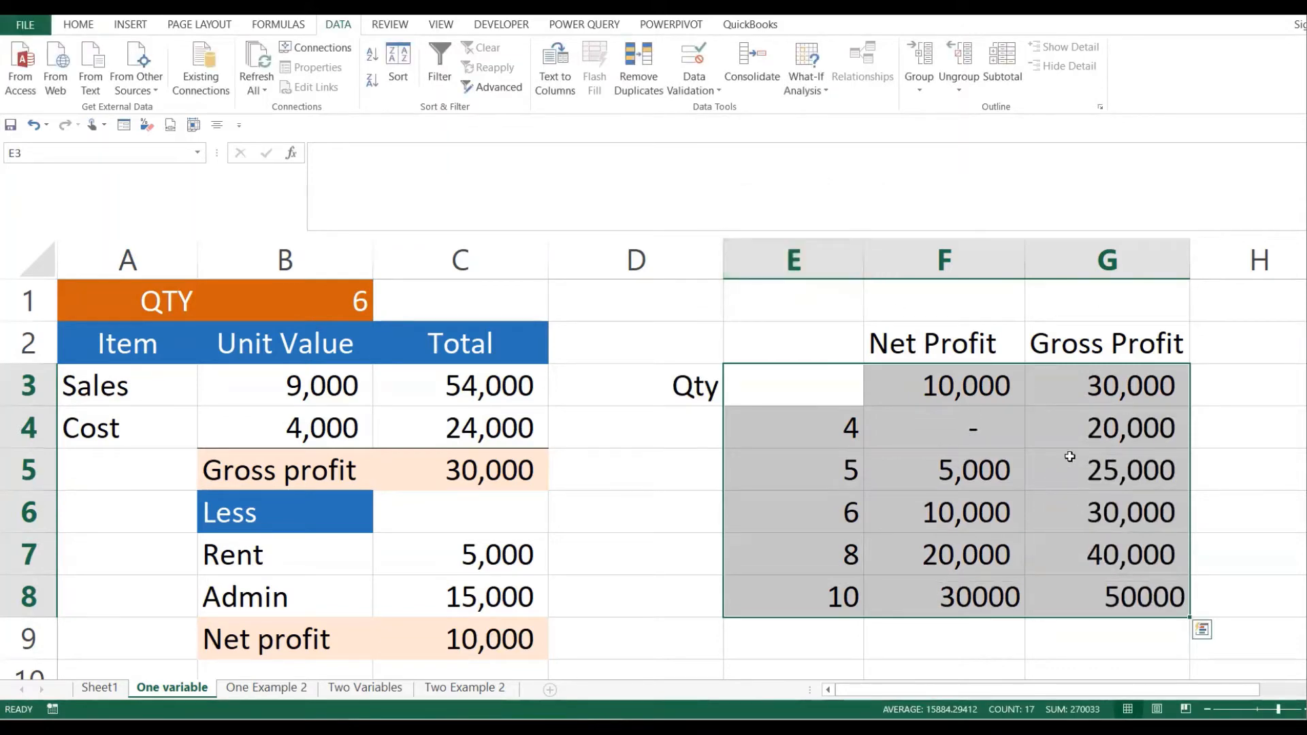
# - Check the data table results for quantity 4 and set quantity B1 to 4
pyautogui.click(980, 442)
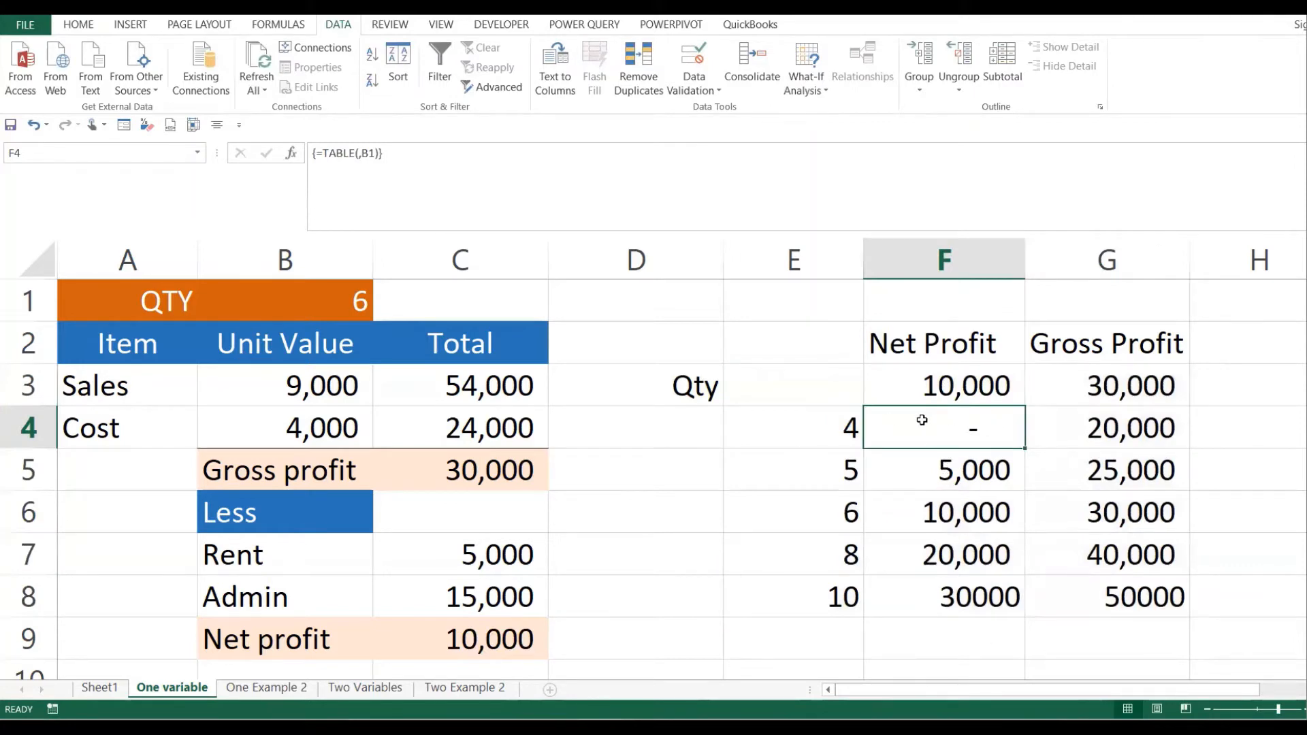
pyautogui.click(844, 427)
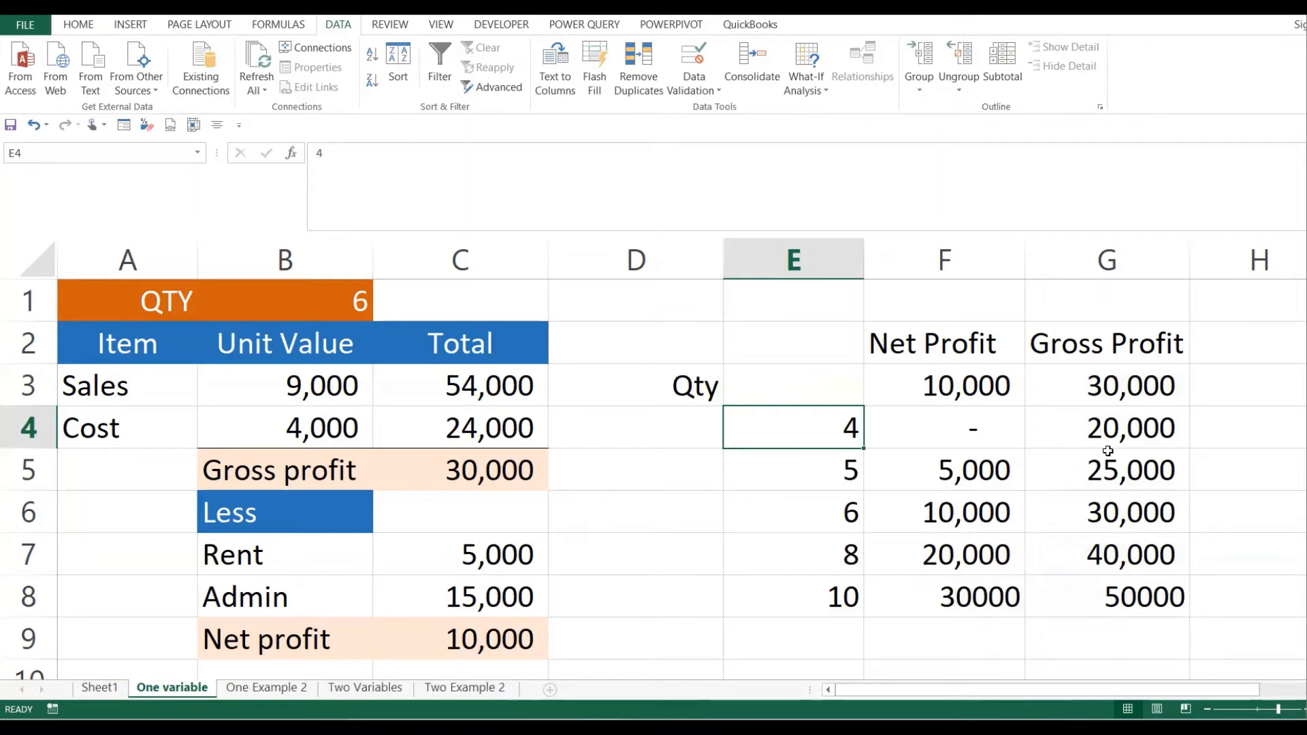
pyautogui.click(370, 305)
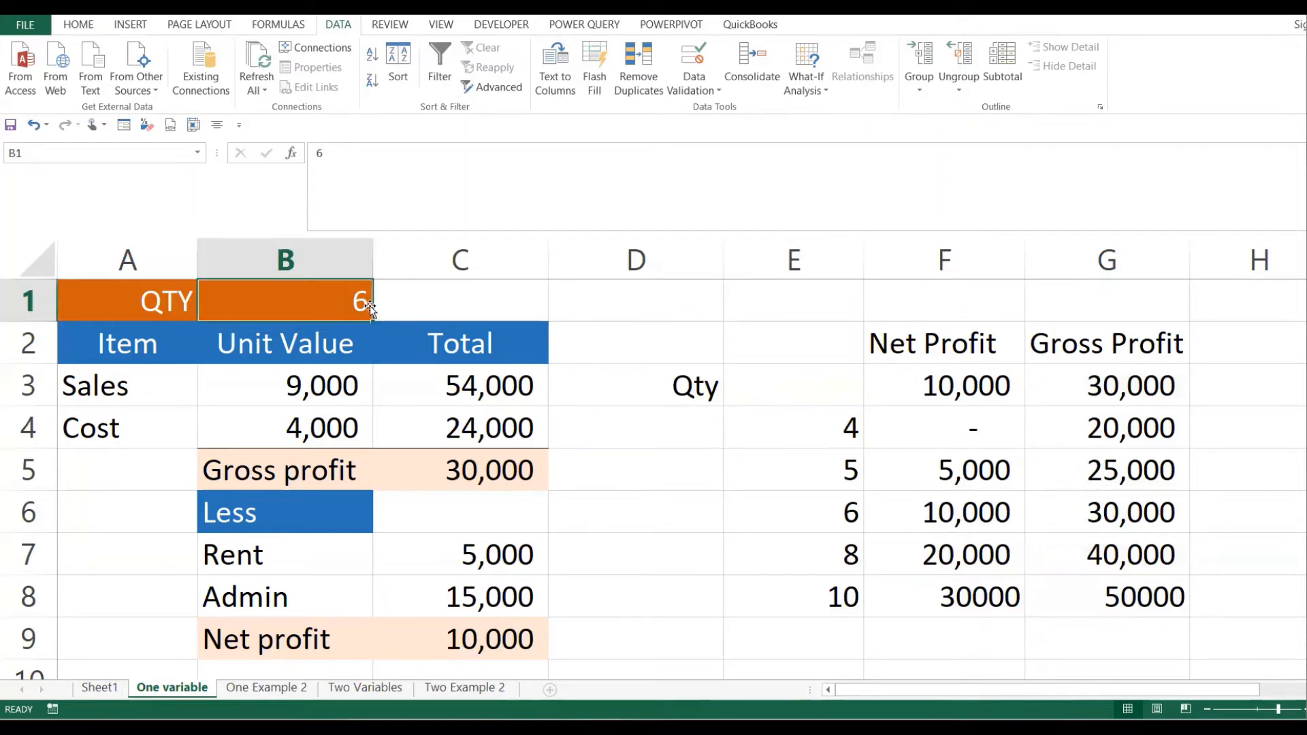
pyautogui.write('4')
pyautogui.press('Return')
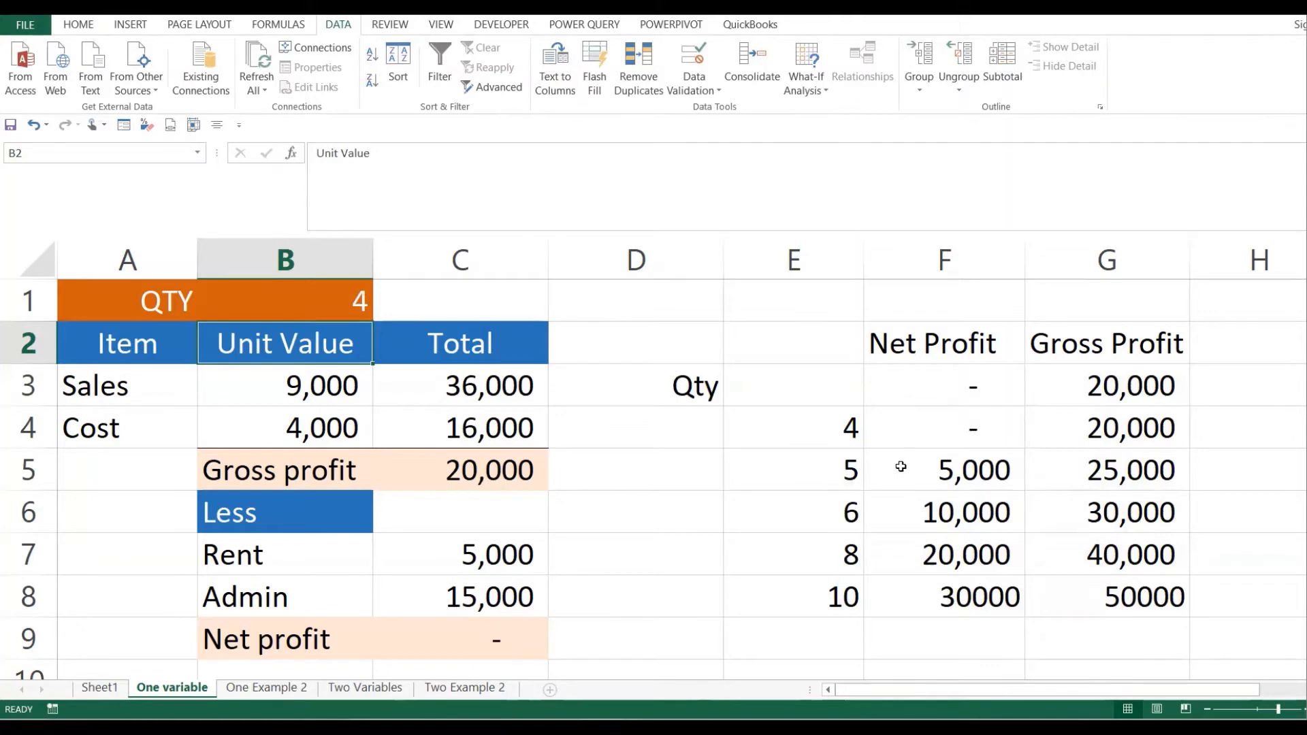
# - Compare net and gross profit for quantity 5, then set B1 to 5
pyautogui.click(853, 474)
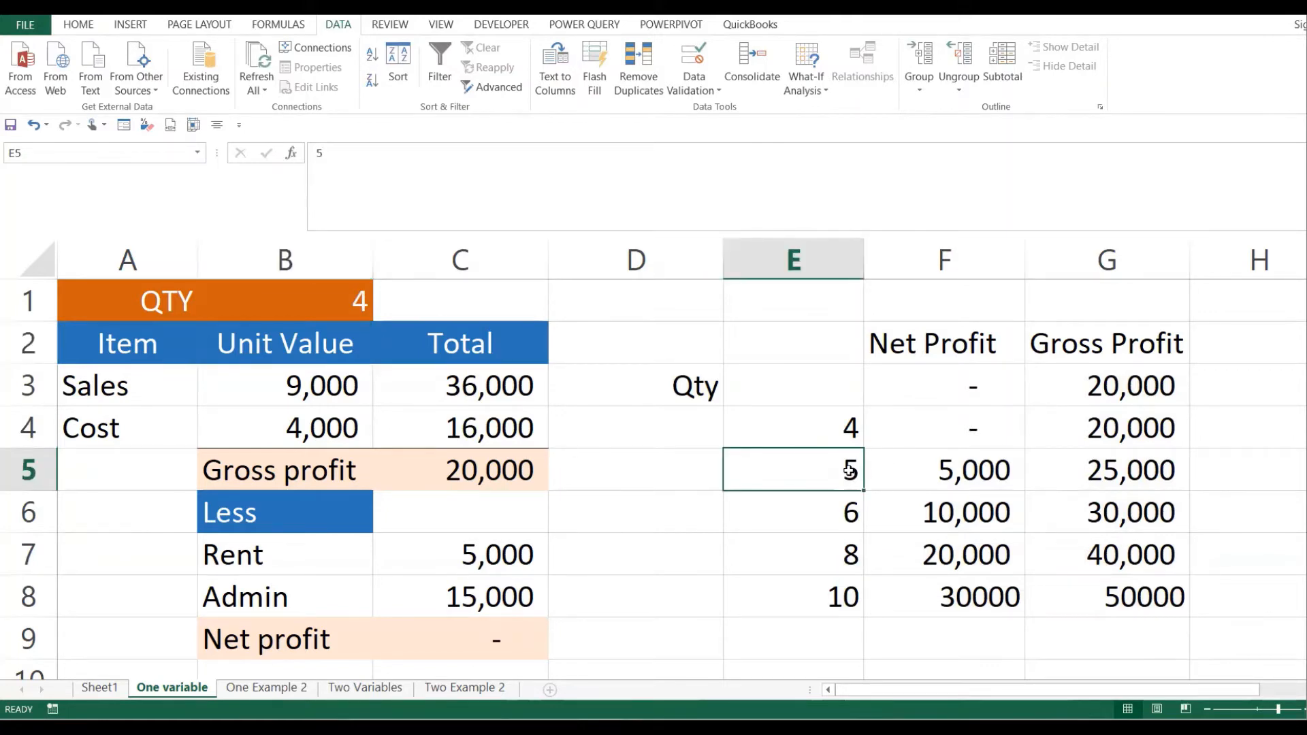
pyautogui.click(991, 468)
pyautogui.click(1117, 469)
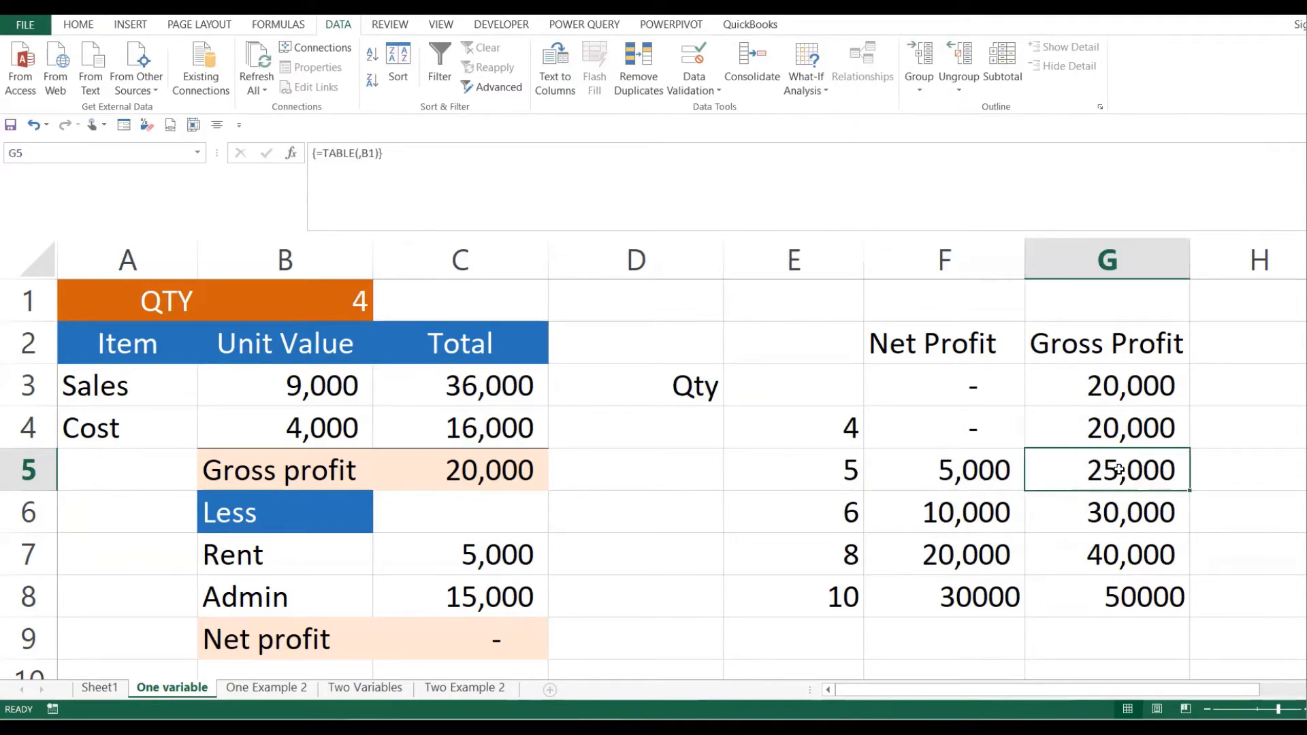
pyautogui.moveTo(945, 471); pyautogui.dragTo(1108, 472)
pyautogui.click(315, 305)
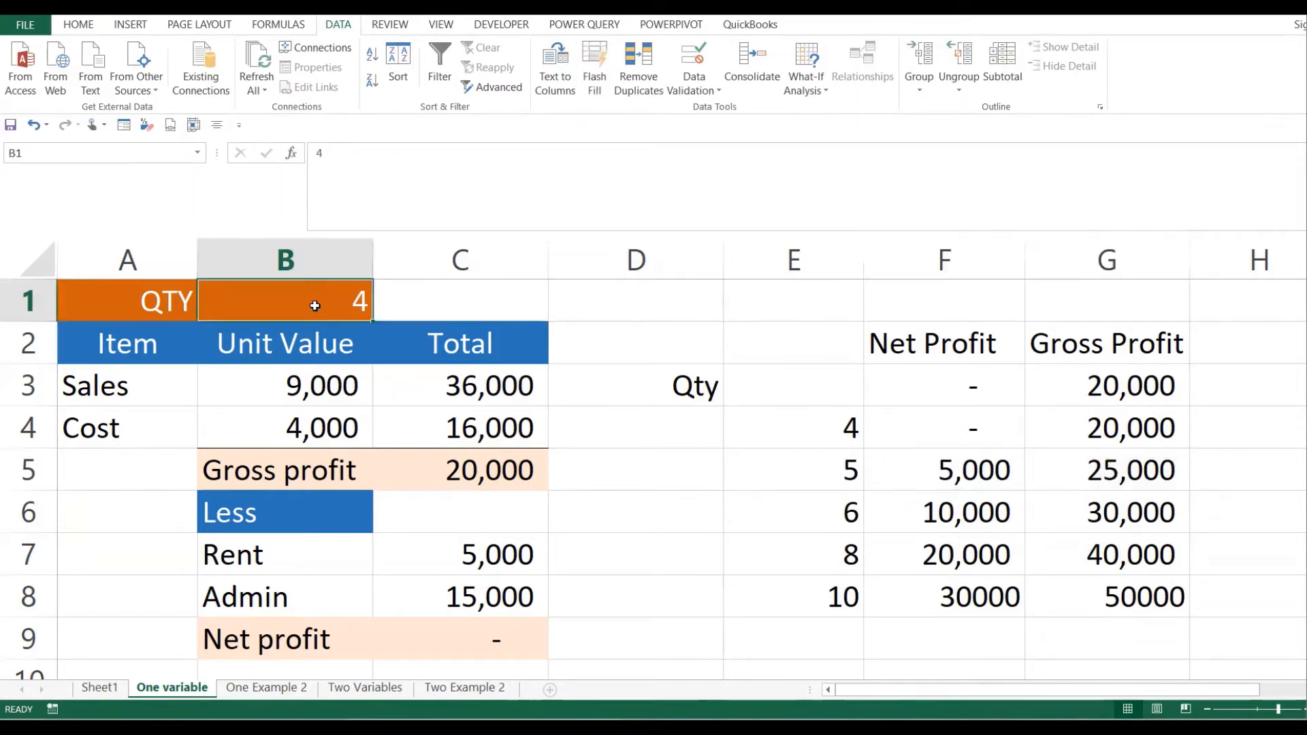
pyautogui.write('5')
pyautogui.press('Return')
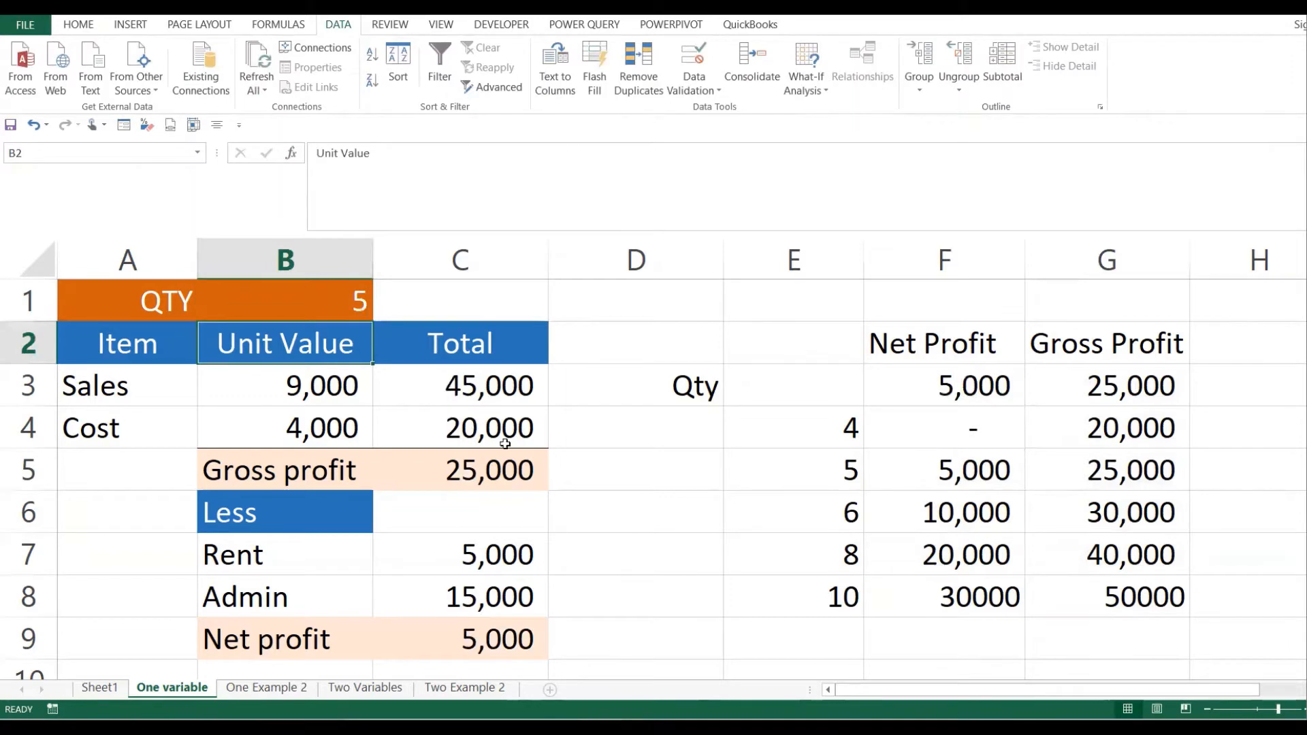
# - Inspect the C5 gross profit and net profit formulas against their data-table counterparts
pyautogui.click(429, 471)
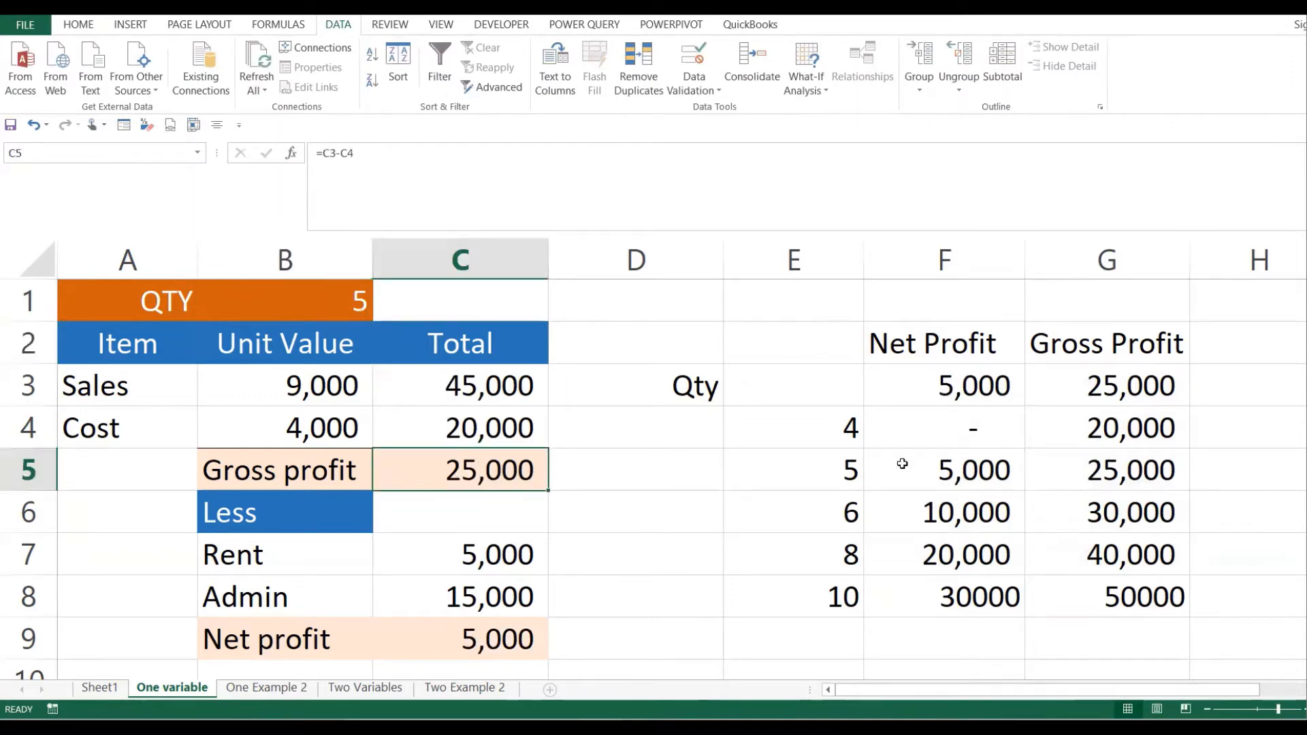
pyautogui.click(1122, 465)
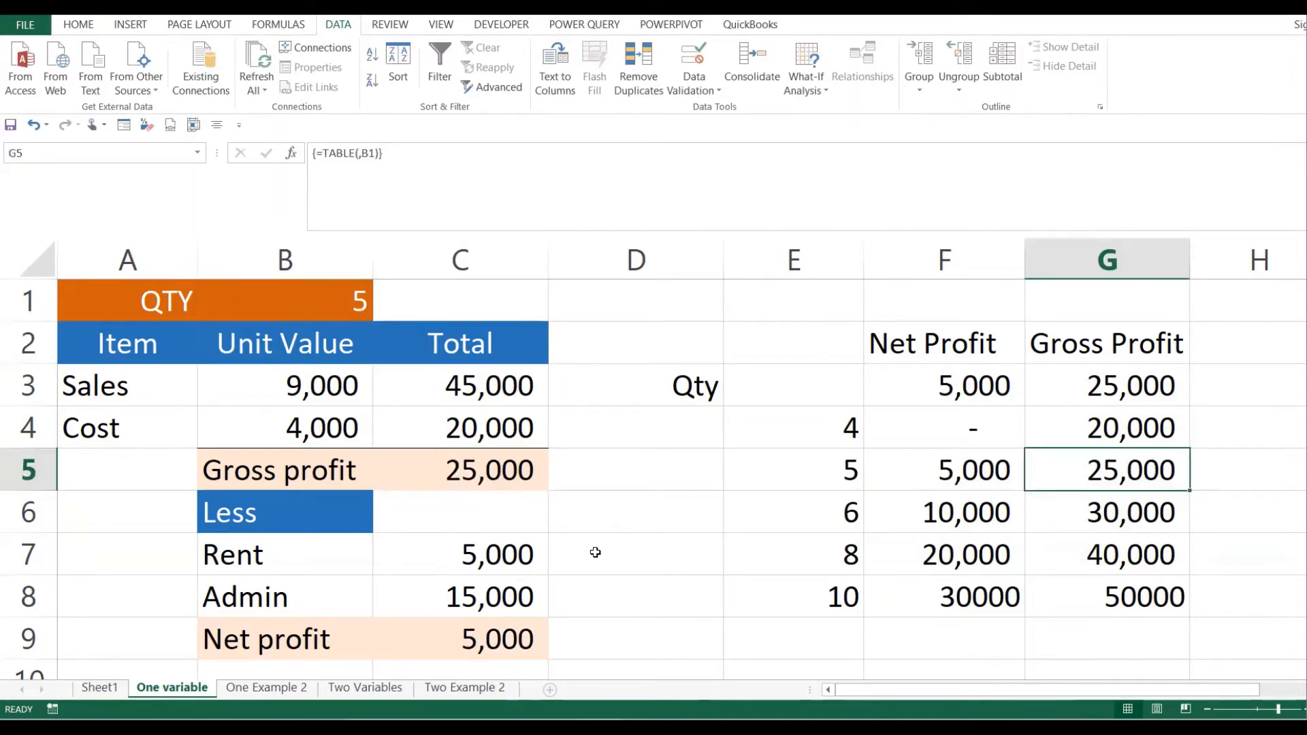
pyautogui.click(505, 636)
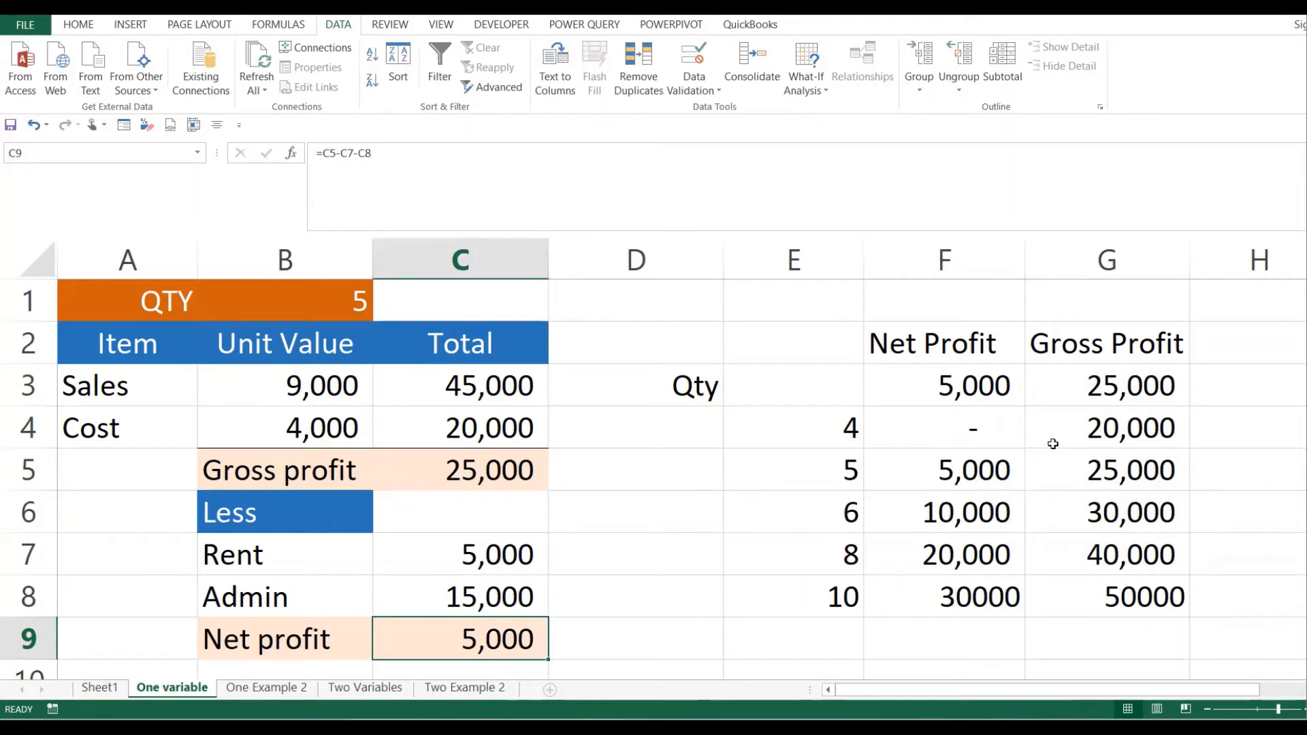
pyautogui.click(951, 473)
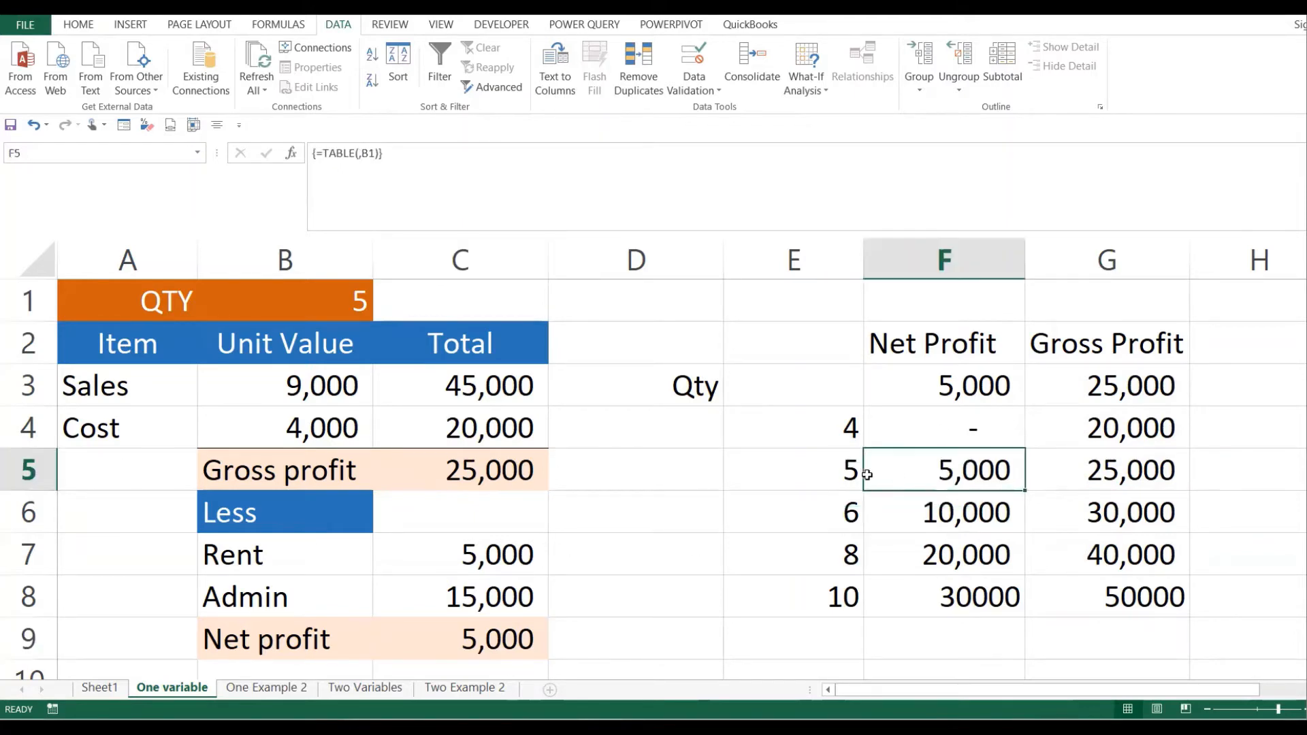
pyautogui.moveTo(842, 470); pyautogui.dragTo(1153, 468)
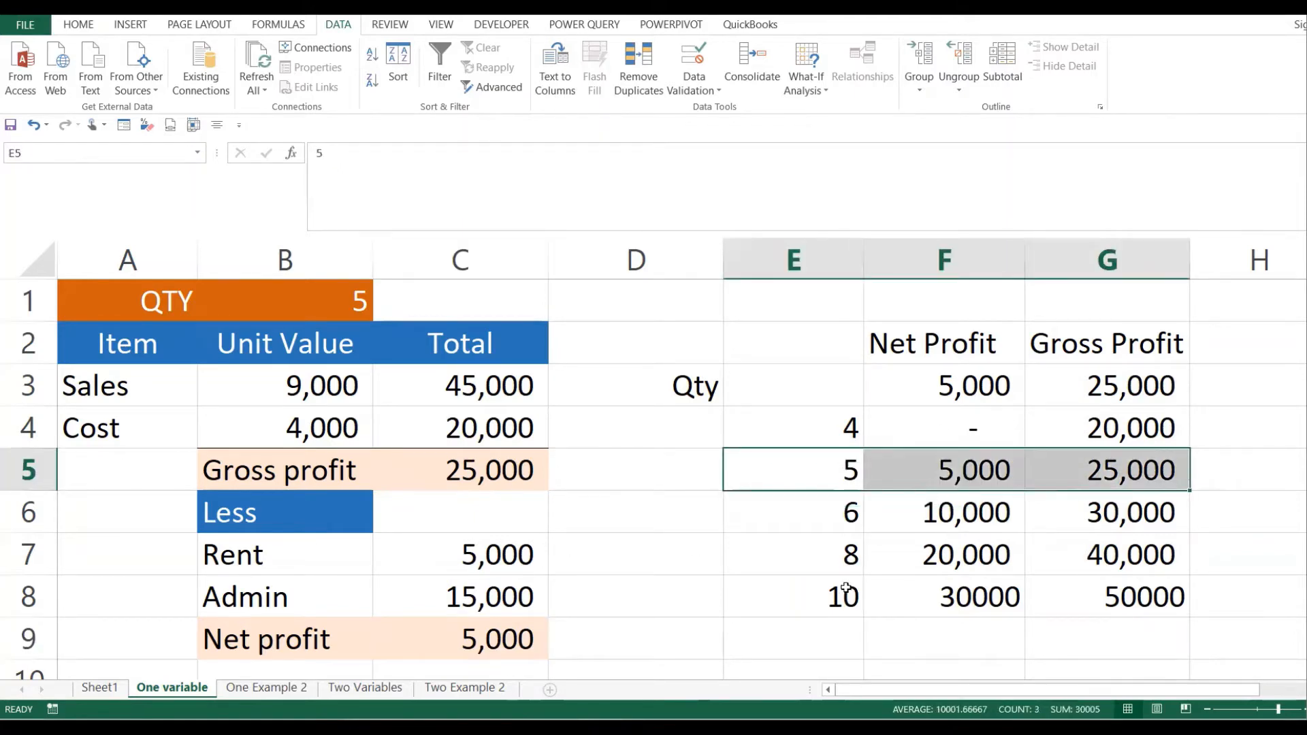
pyautogui.moveTo(852, 476); pyautogui.dragTo(1104, 582)
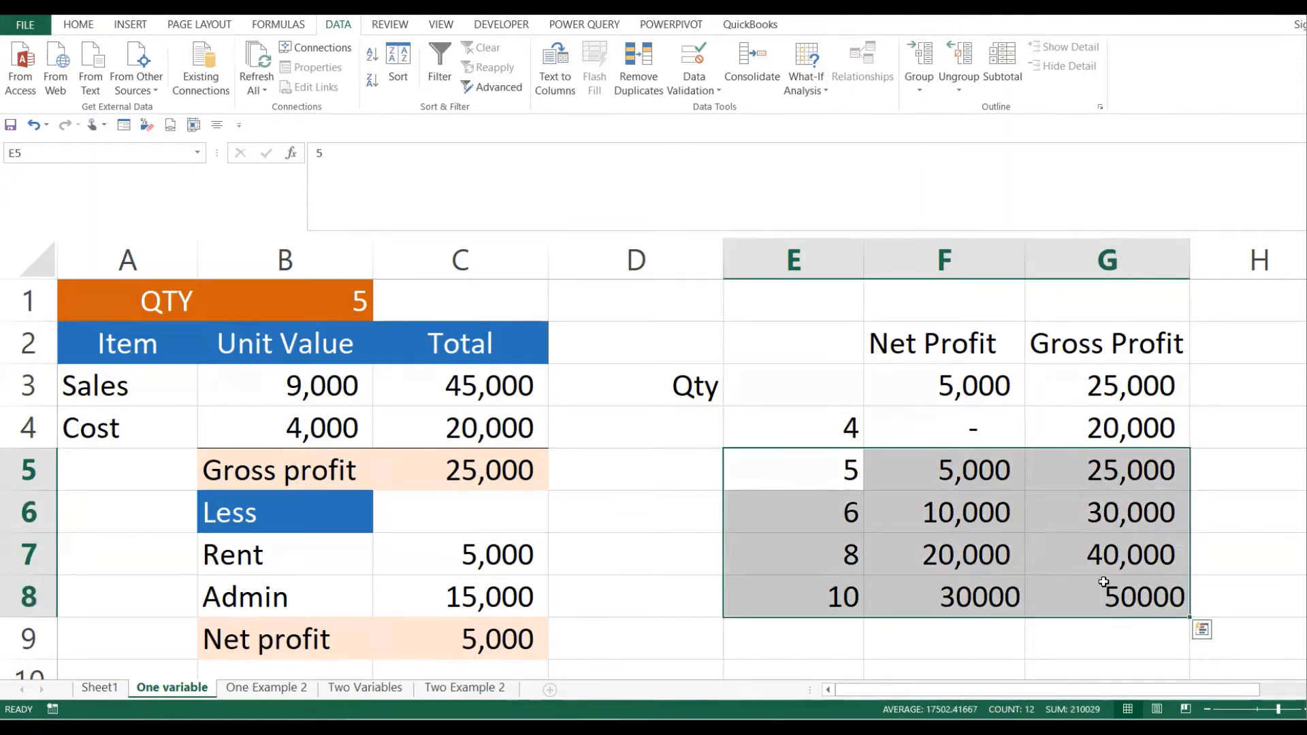
pyautogui.click(875, 467)
# - Highlight the quantity, Net Profit and Gross Profit columns, then go to the One Example 2 sheet
pyautogui.moveTo(820, 374); pyautogui.dragTo(1076, 551)
pyautogui.click(935, 550)
pyautogui.moveTo(821, 361); pyautogui.dragTo(837, 599)
pyautogui.moveTo(928, 382); pyautogui.dragTo(962, 594)
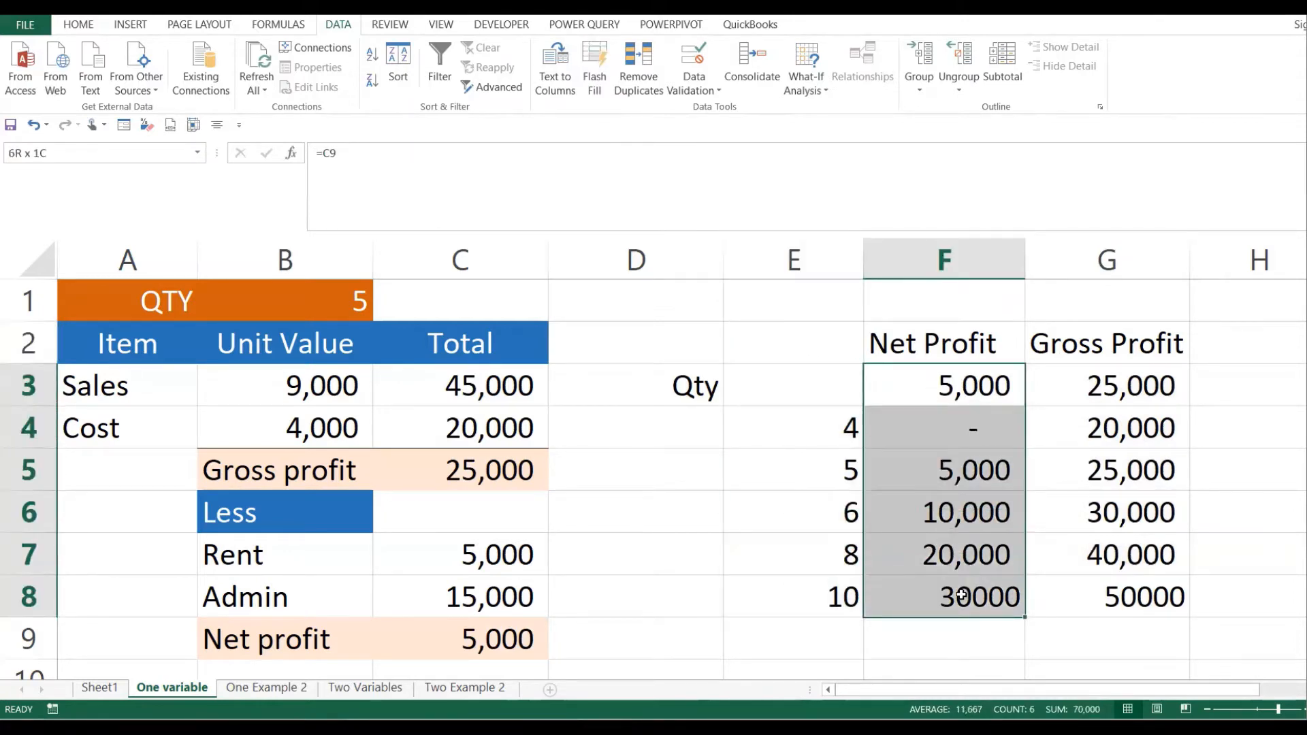
pyautogui.moveTo(1091, 386); pyautogui.dragTo(1117, 610)
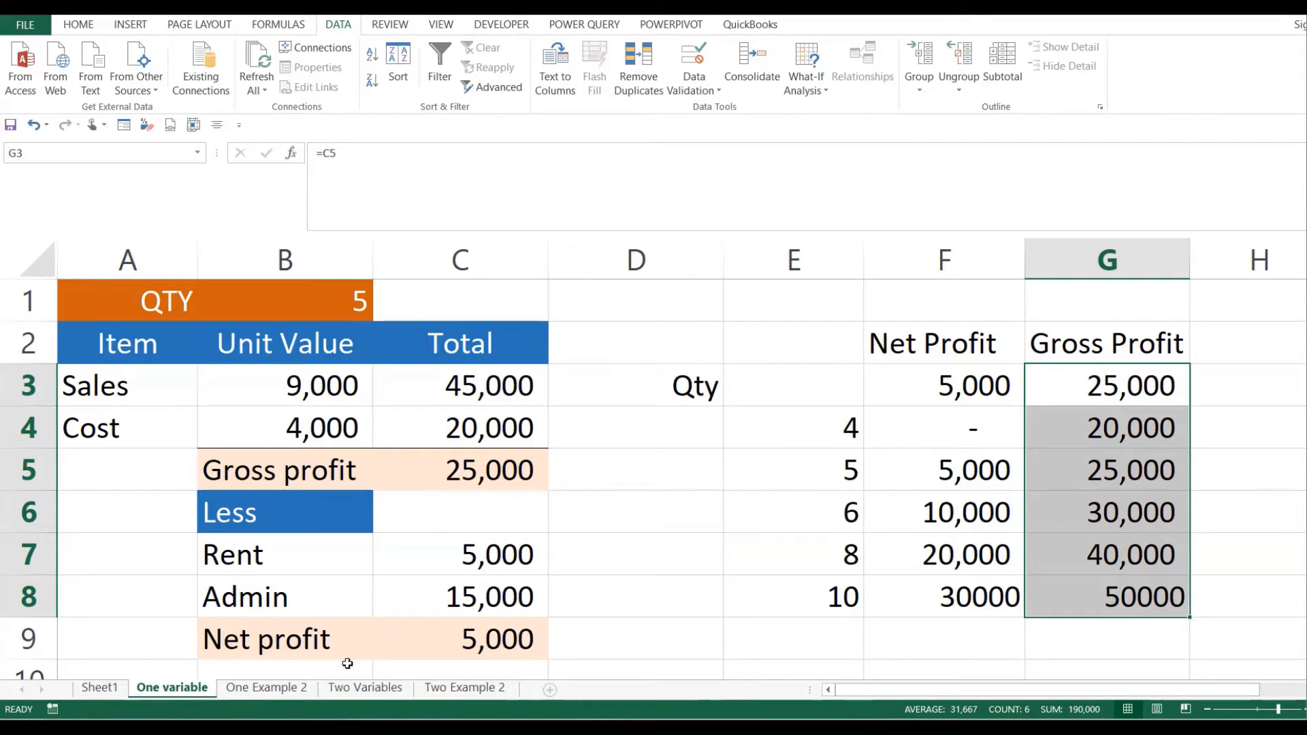
pyautogui.click(267, 688)
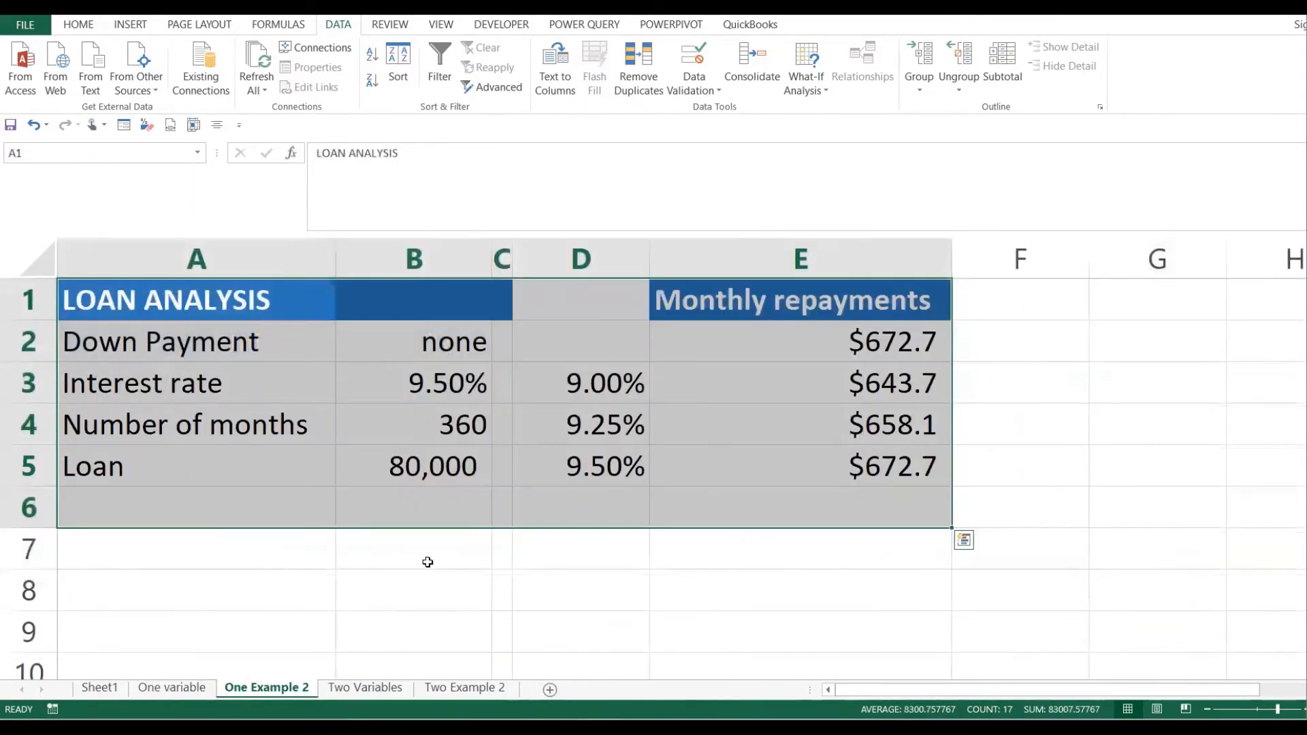
pyautogui.click(394, 459)
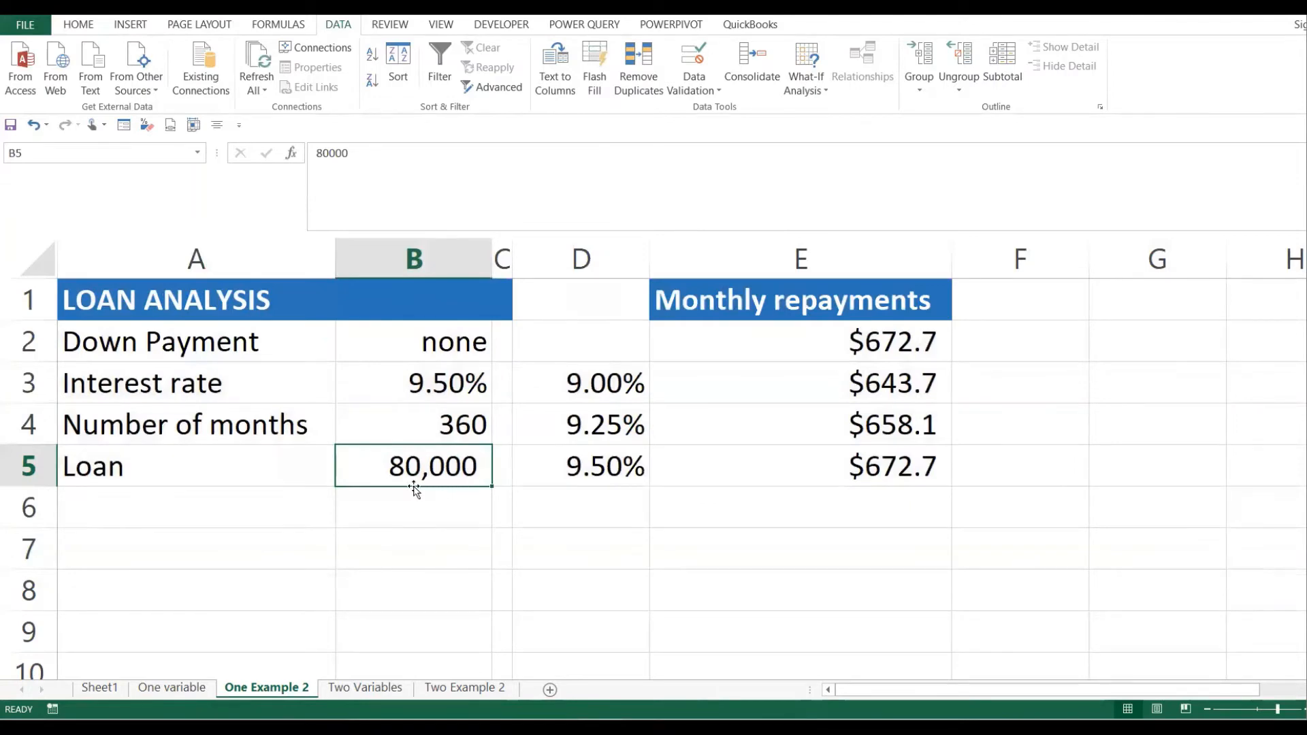
pyautogui.click(445, 388)
pyautogui.click(443, 453)
pyautogui.click(447, 393)
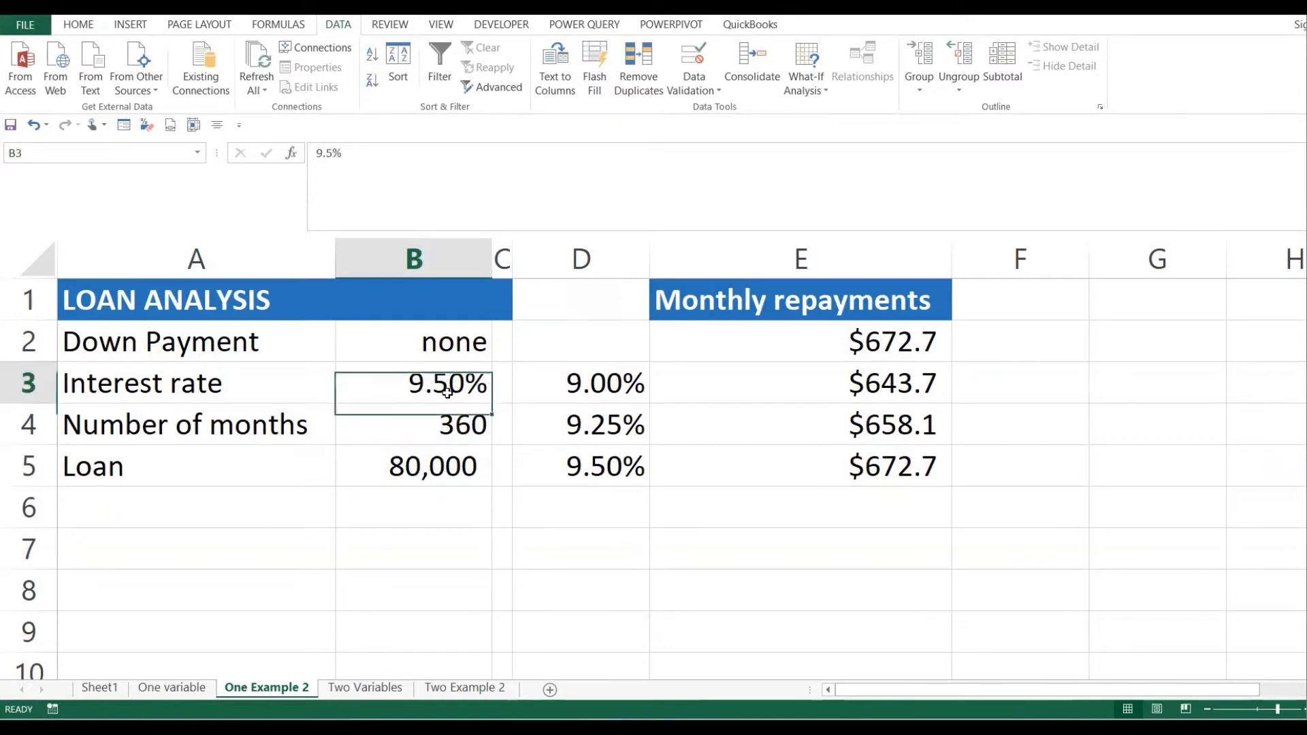
pyautogui.click(563, 336)
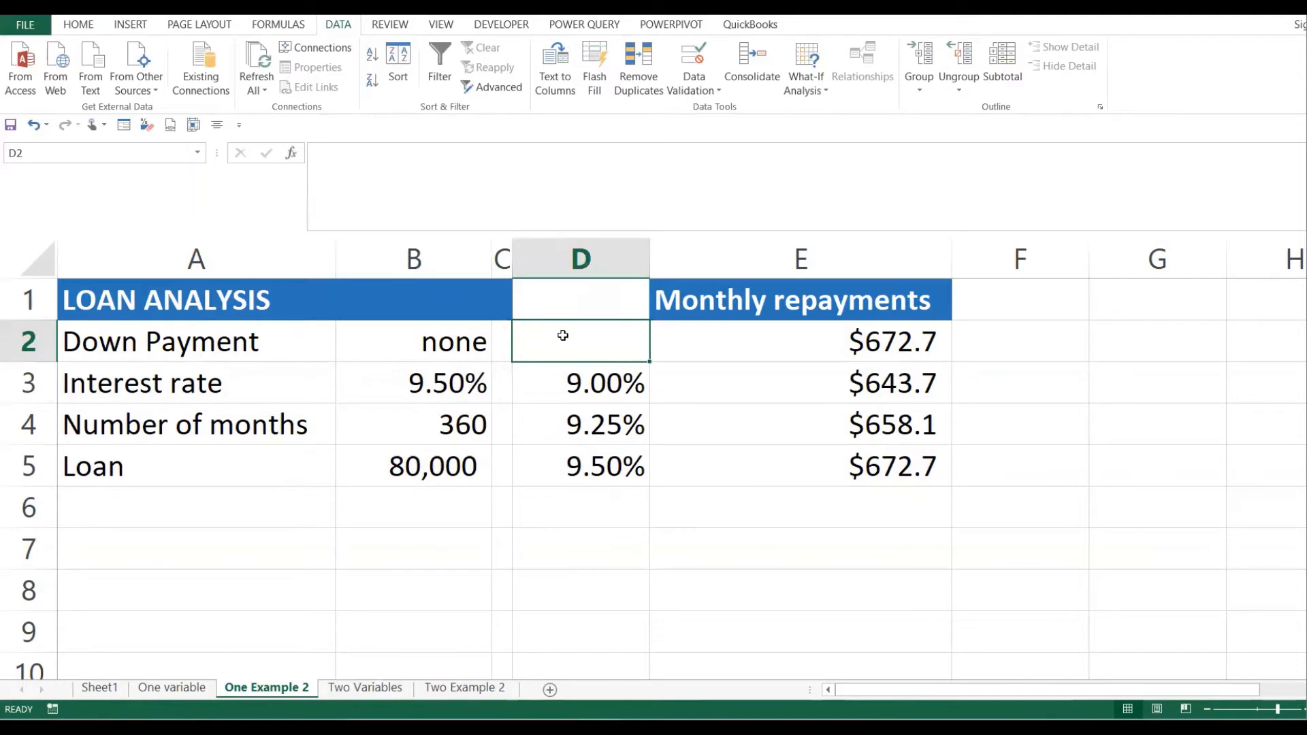
# - Enter =PMT(B3/12,B4,B5) in D2, returning a monthly repayment of ($672.68)
pyautogui.write('=')
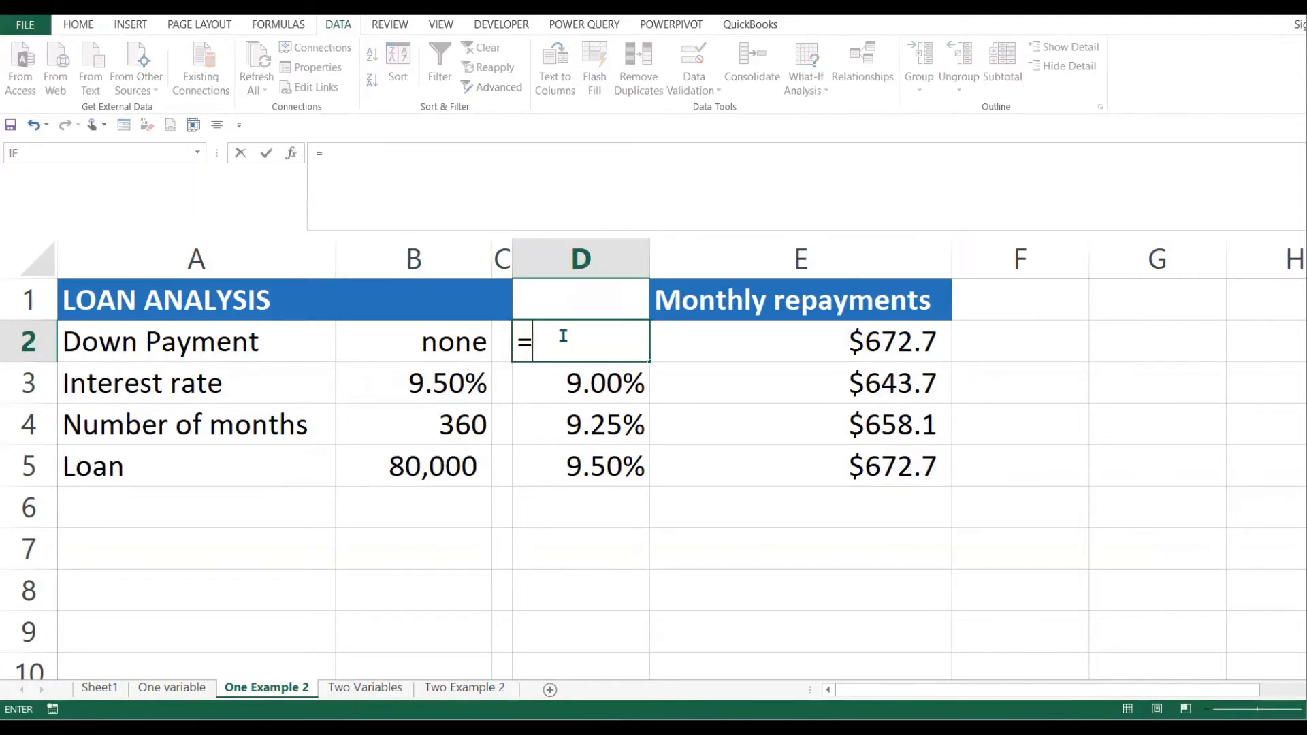
pyautogui.write('pm')
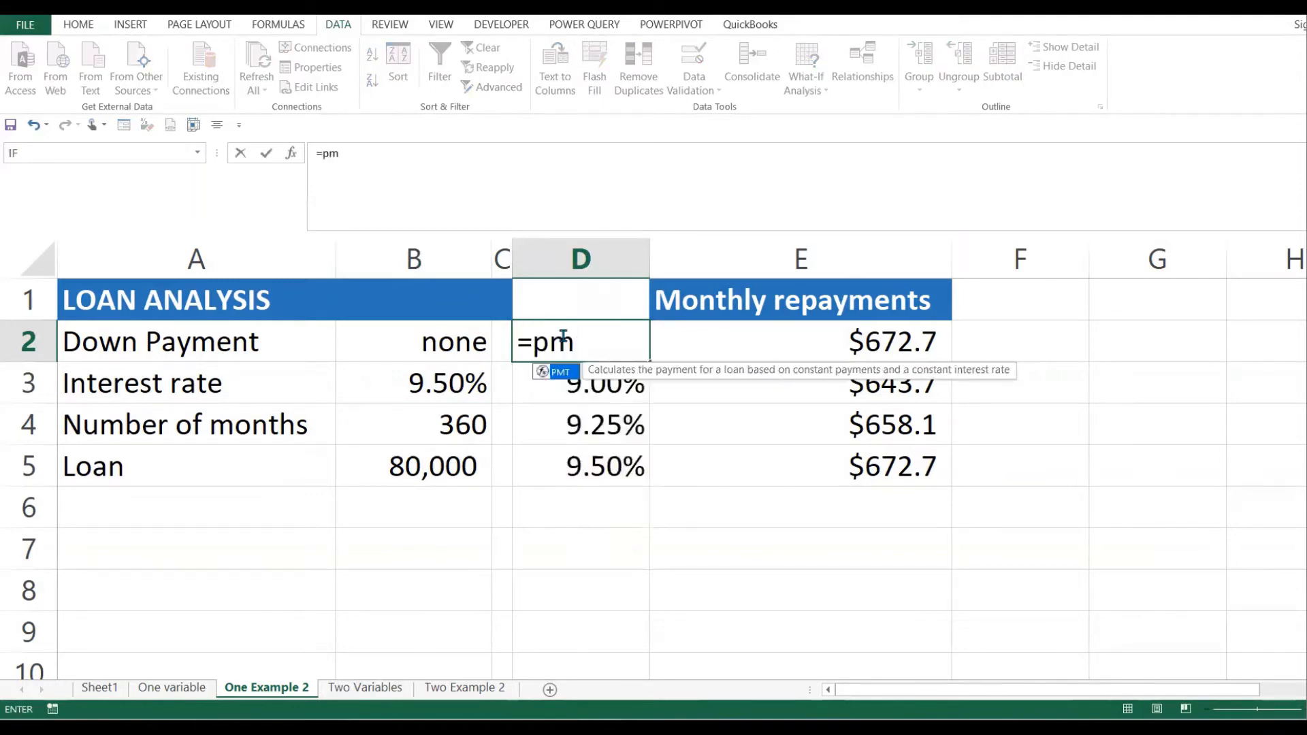
pyautogui.write('t(')
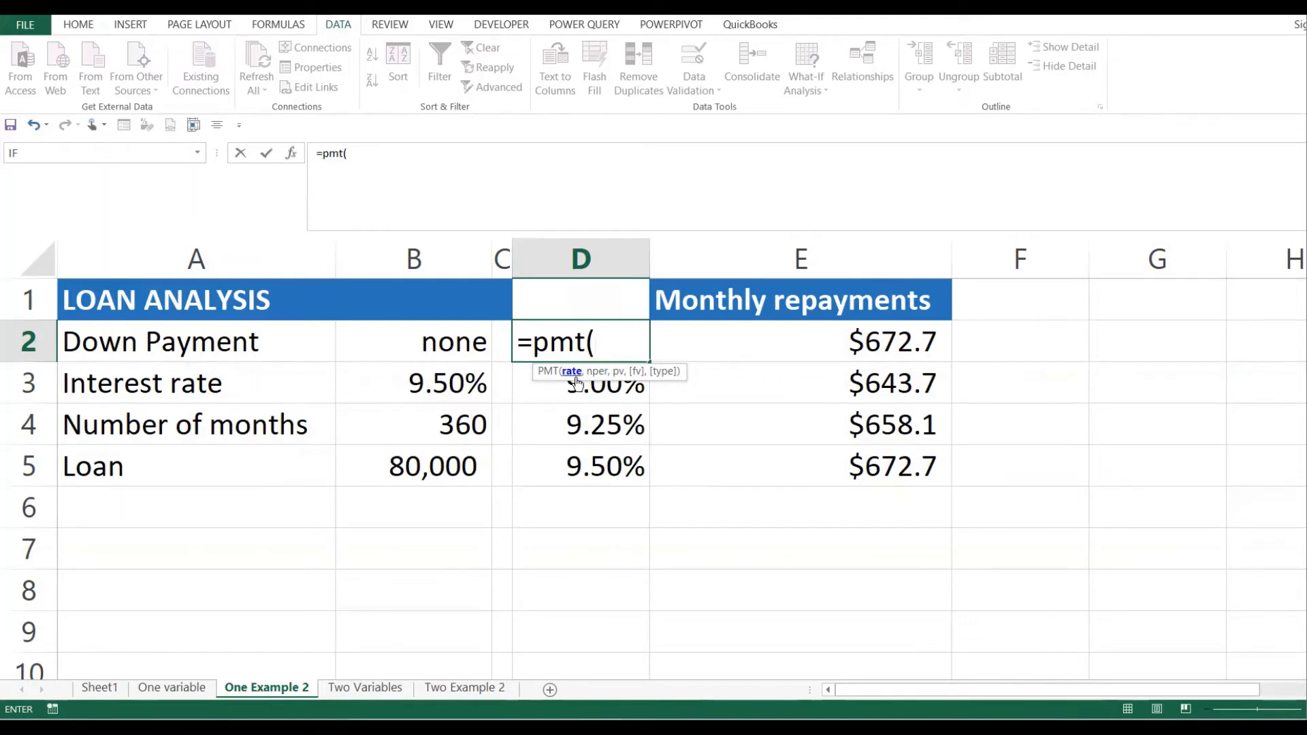
pyautogui.click(437, 385)
pyautogui.write('/')
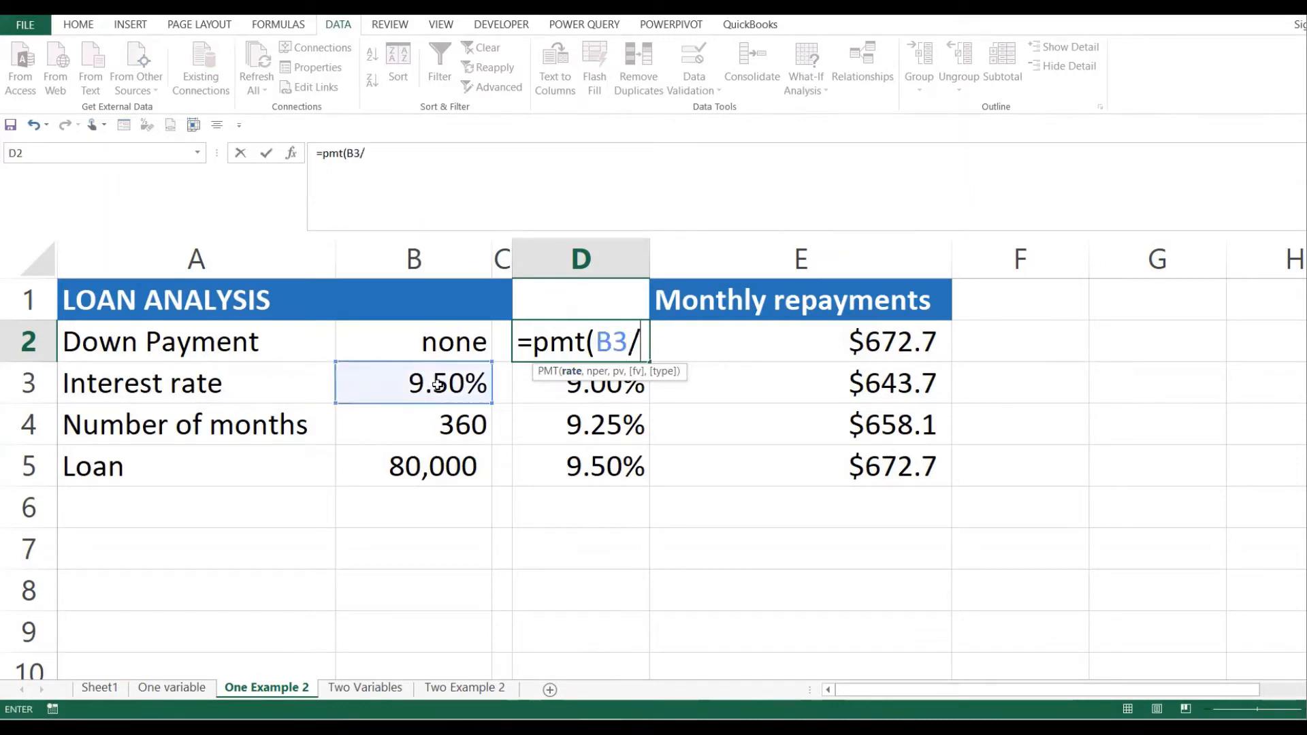
pyautogui.write('22')
pyautogui.press('BackSpace')
pyautogui.press('BackSpace')
pyautogui.write('1')
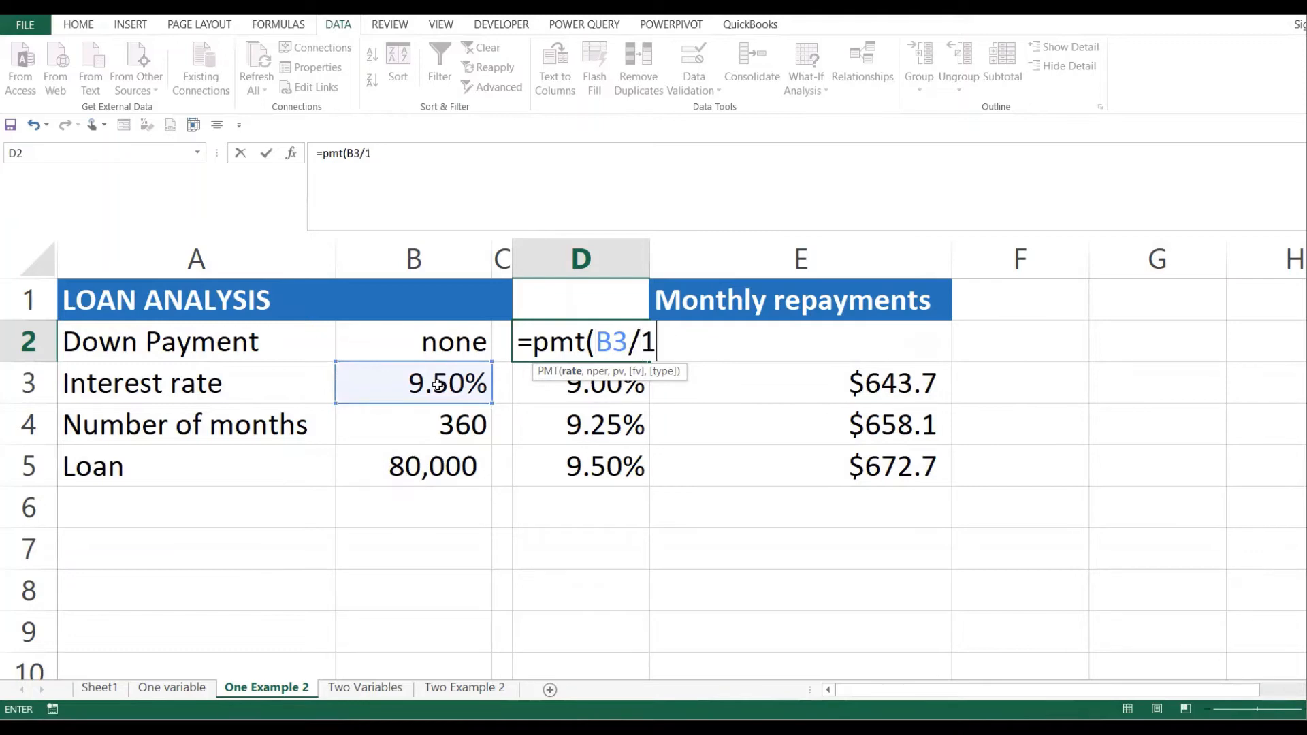
pyautogui.write('2,')
pyautogui.click(461, 422)
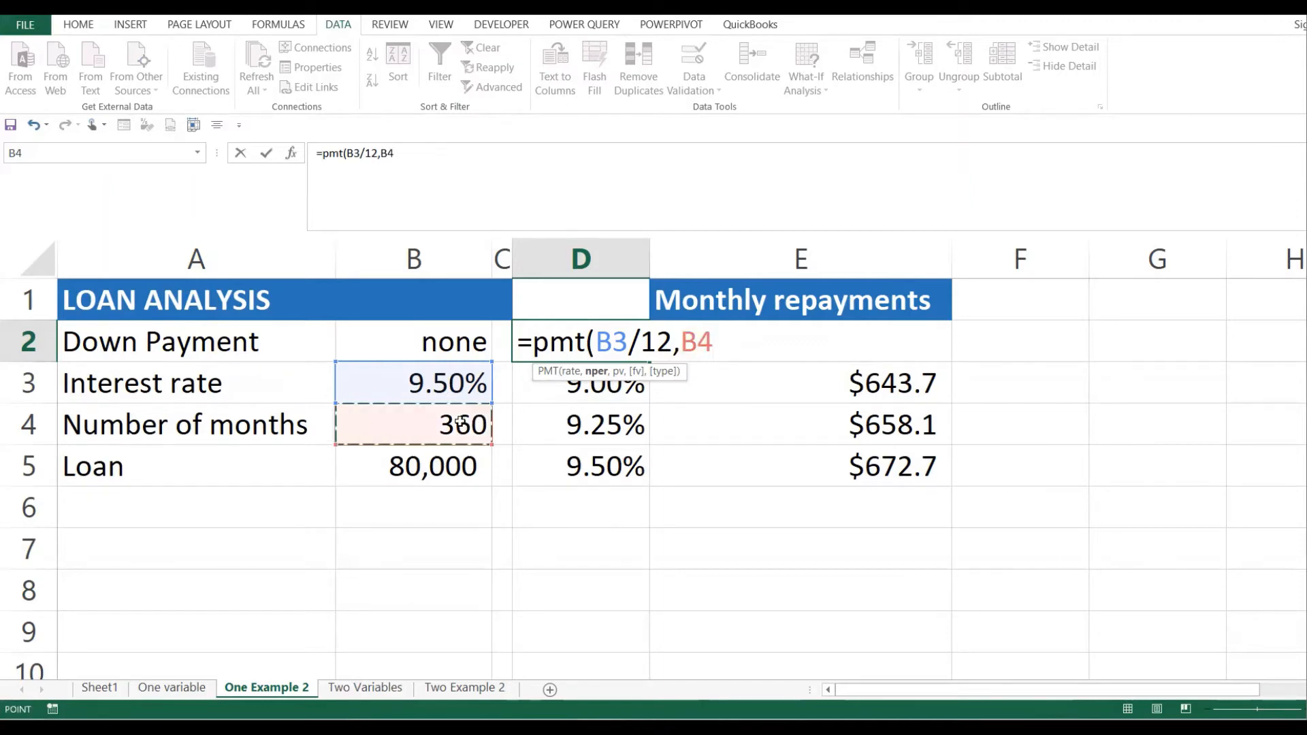
pyautogui.write(',')
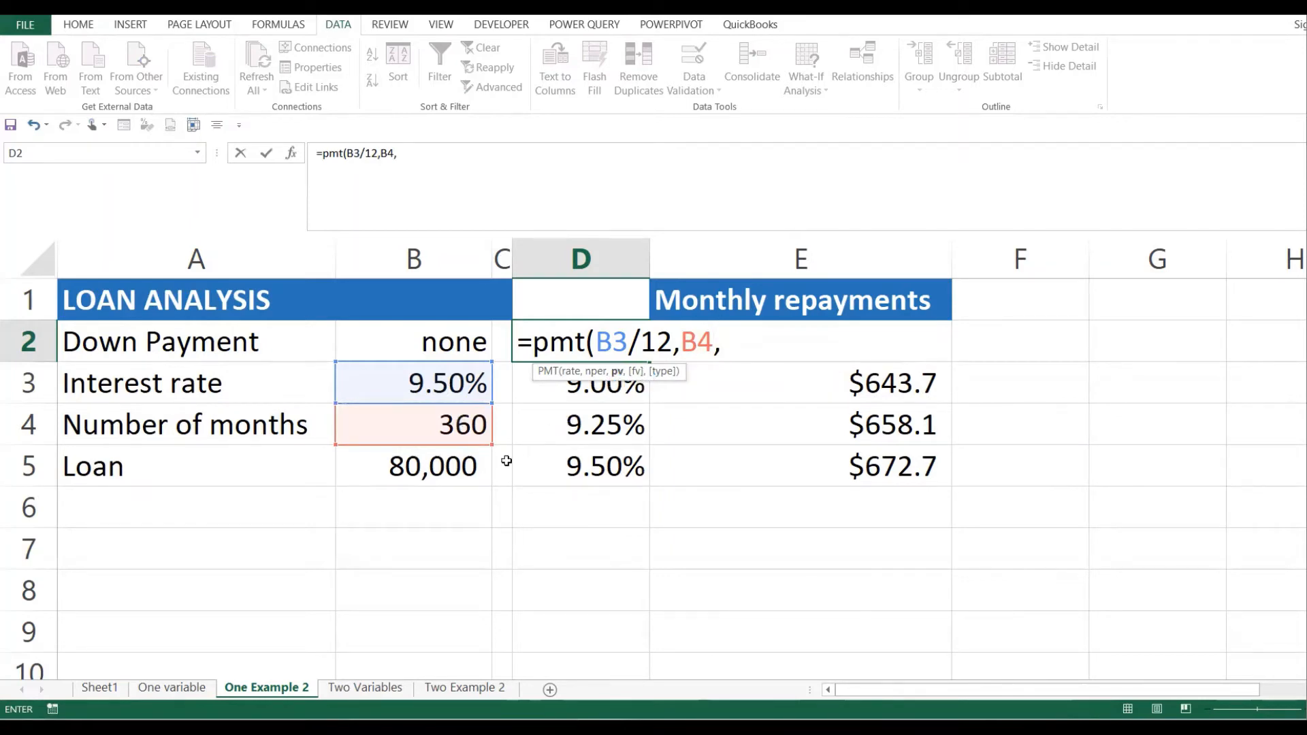
pyautogui.click(446, 474)
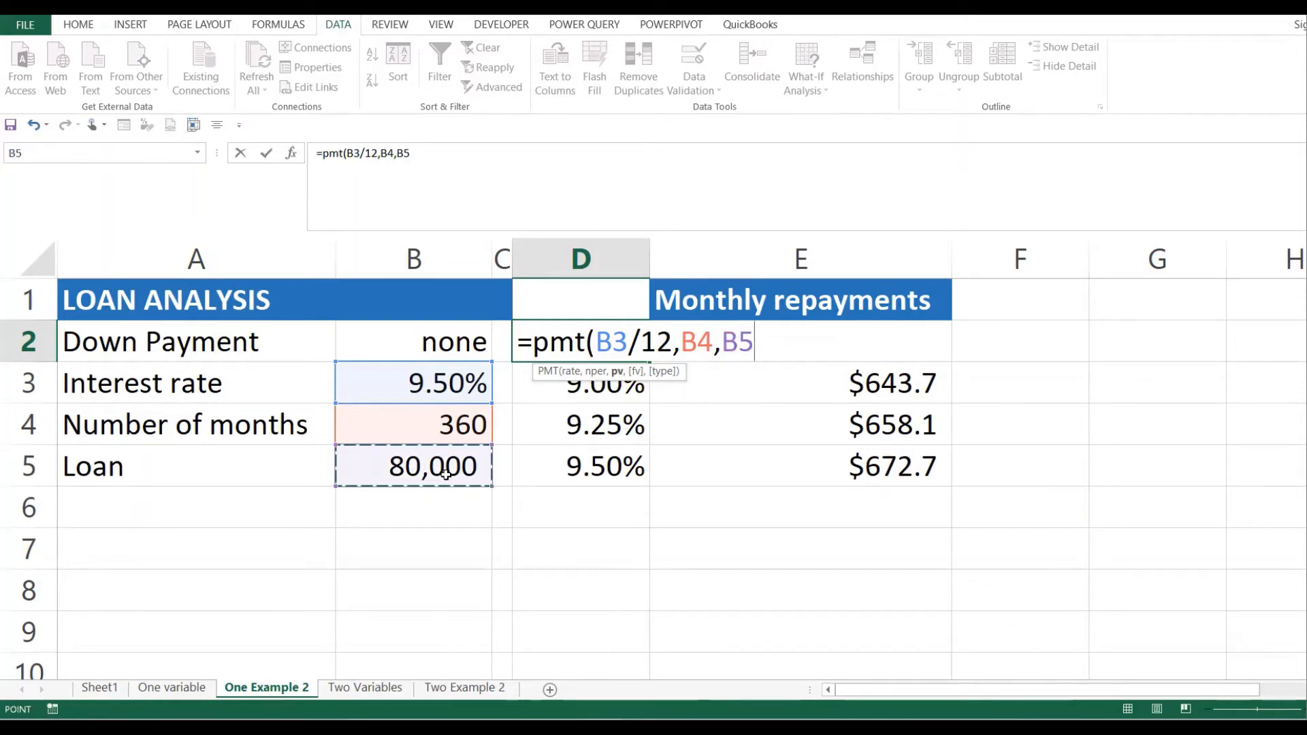
pyautogui.write(')')
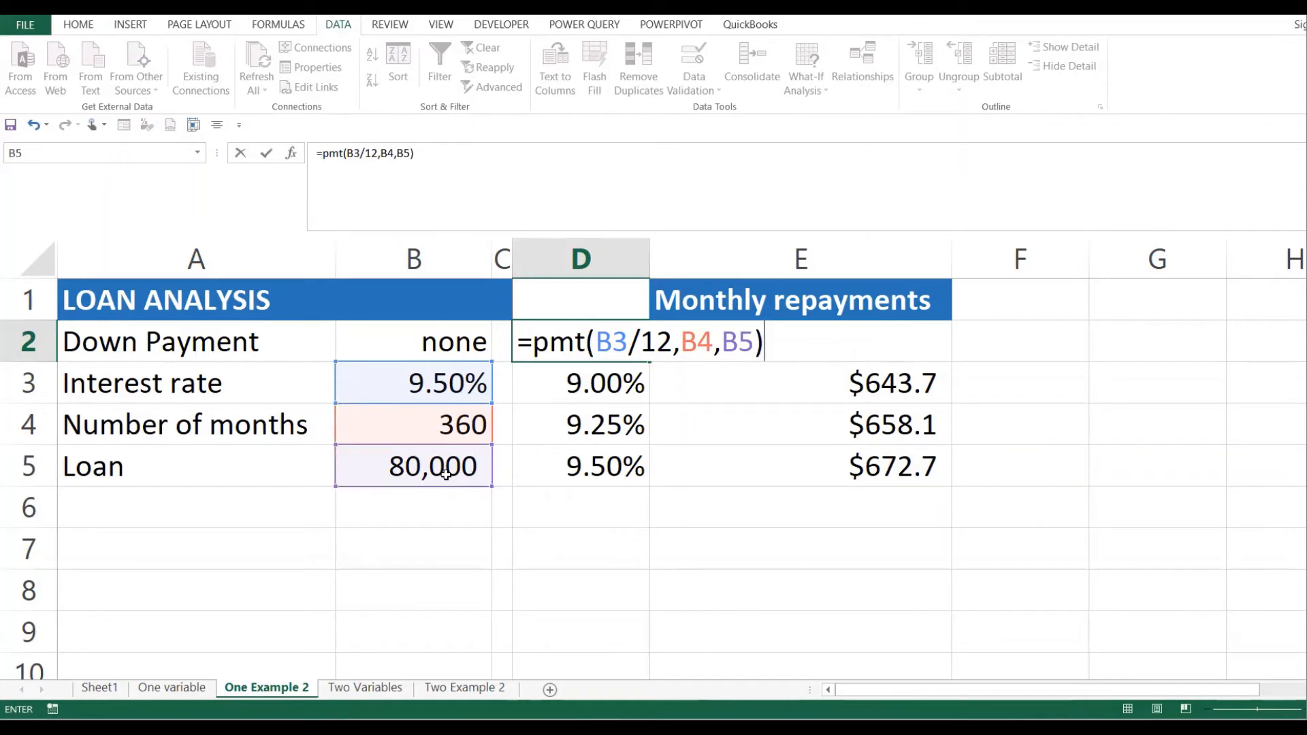
pyautogui.press('Return')
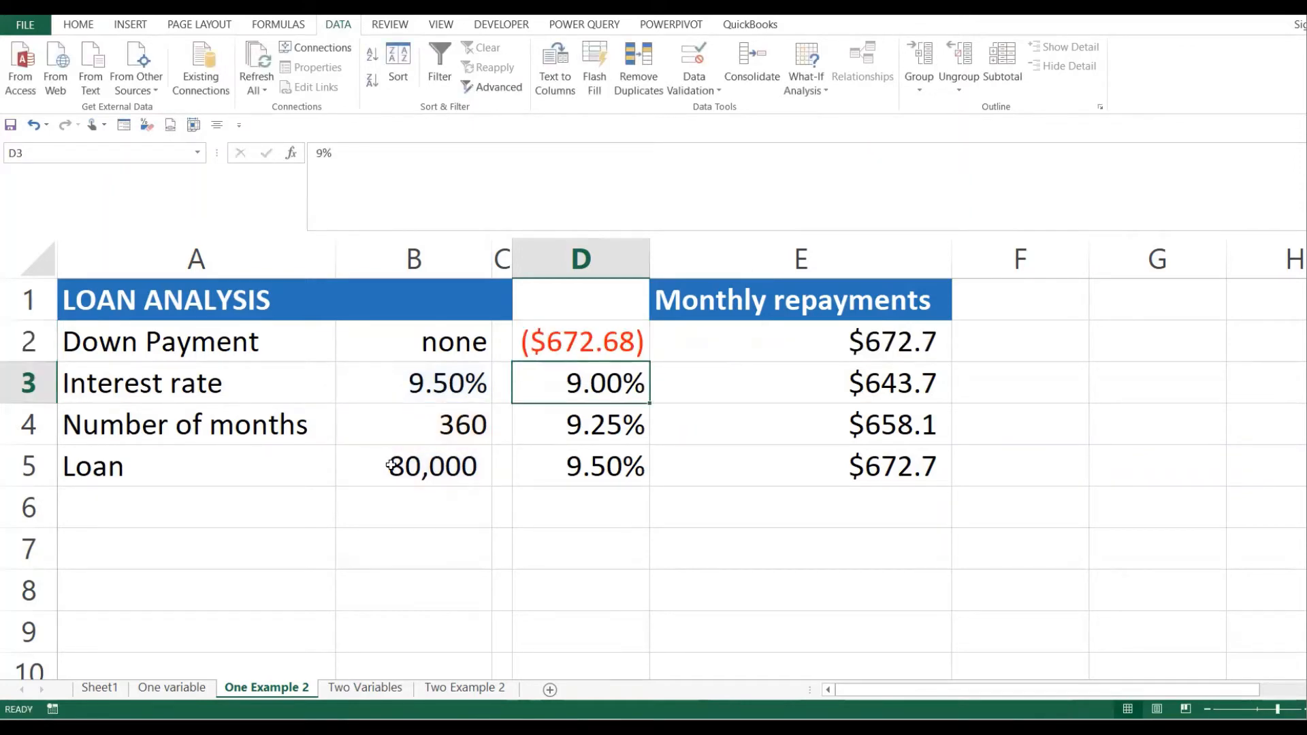
pyautogui.click(624, 342)
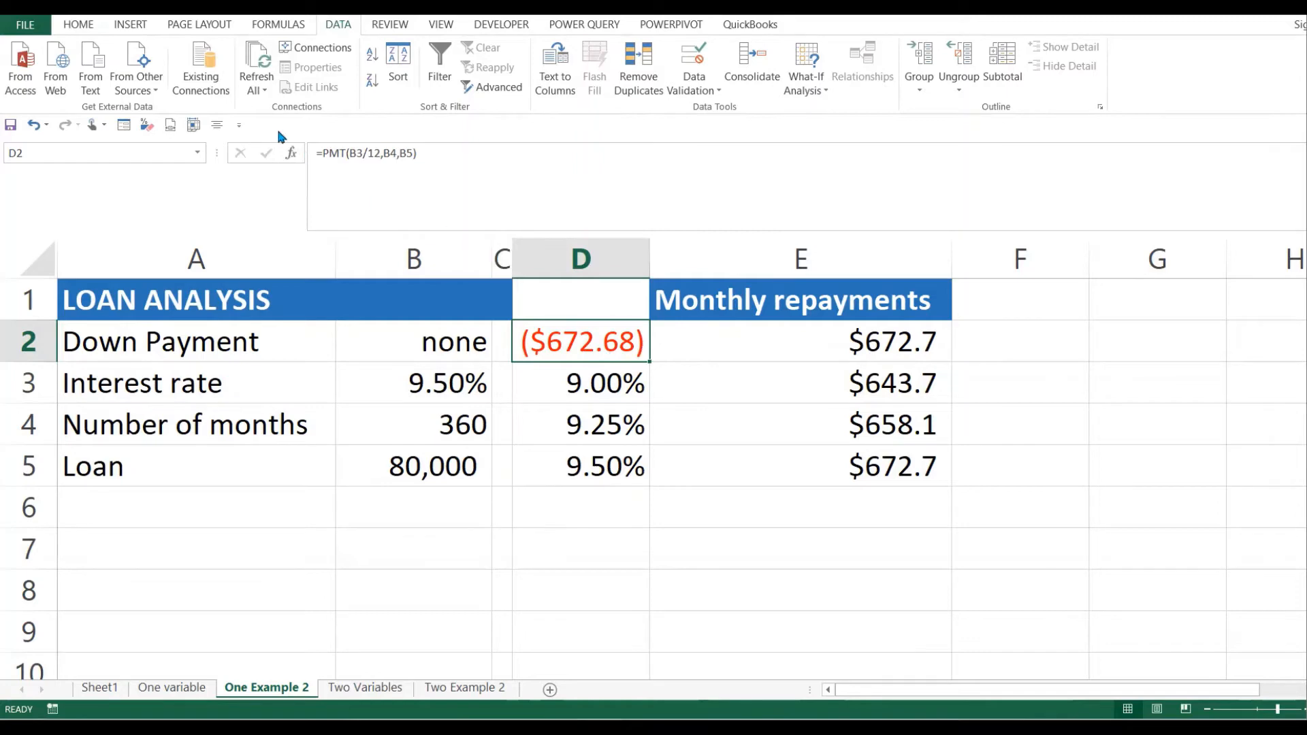
# - Show D2's payment with one decimal as ($672.7) and delete the old repayments in column E
pyautogui.click(83, 25)
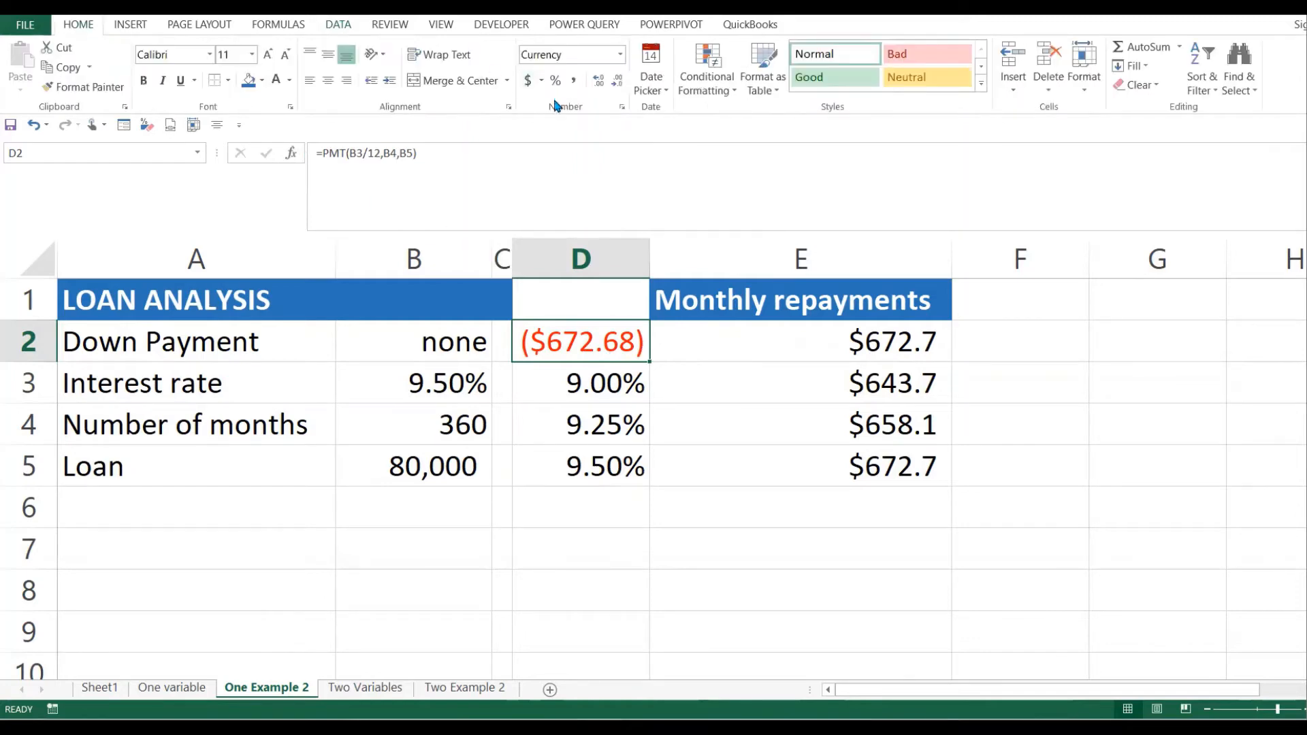
pyautogui.click(600, 82)
pyautogui.click(620, 82)
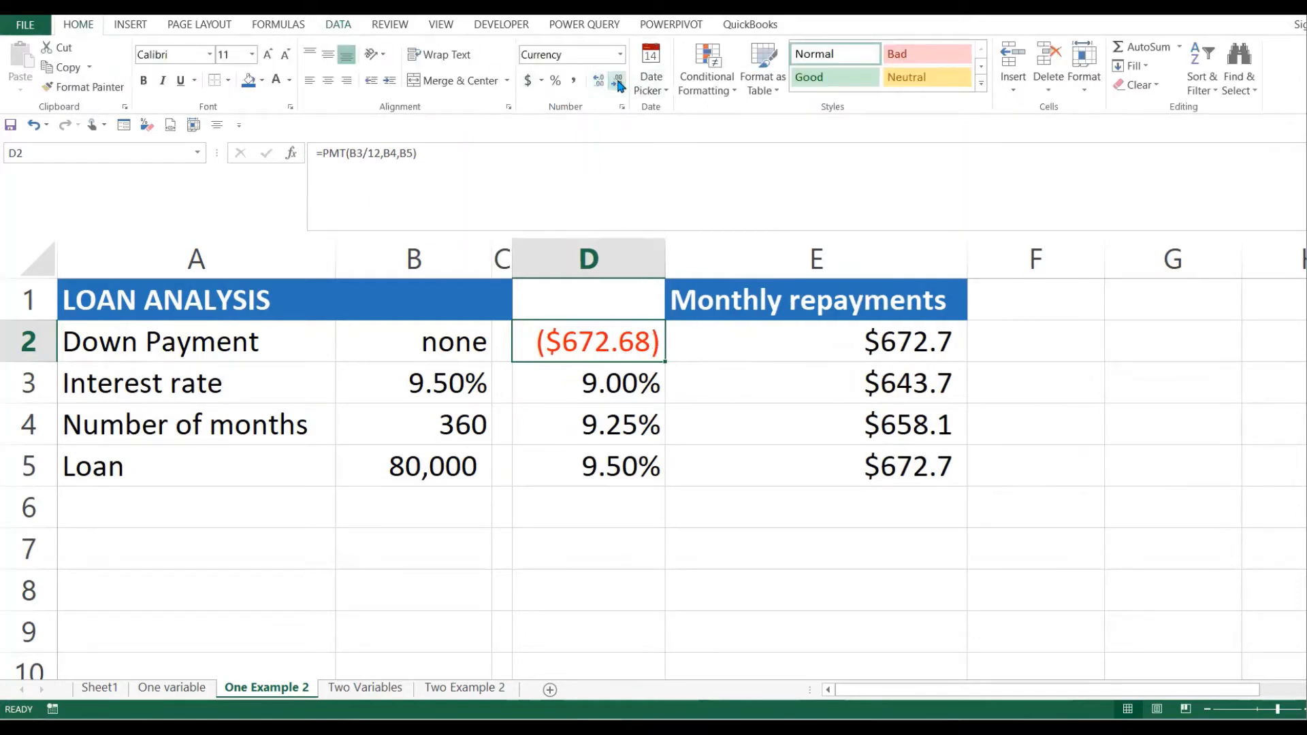
pyautogui.click(620, 82)
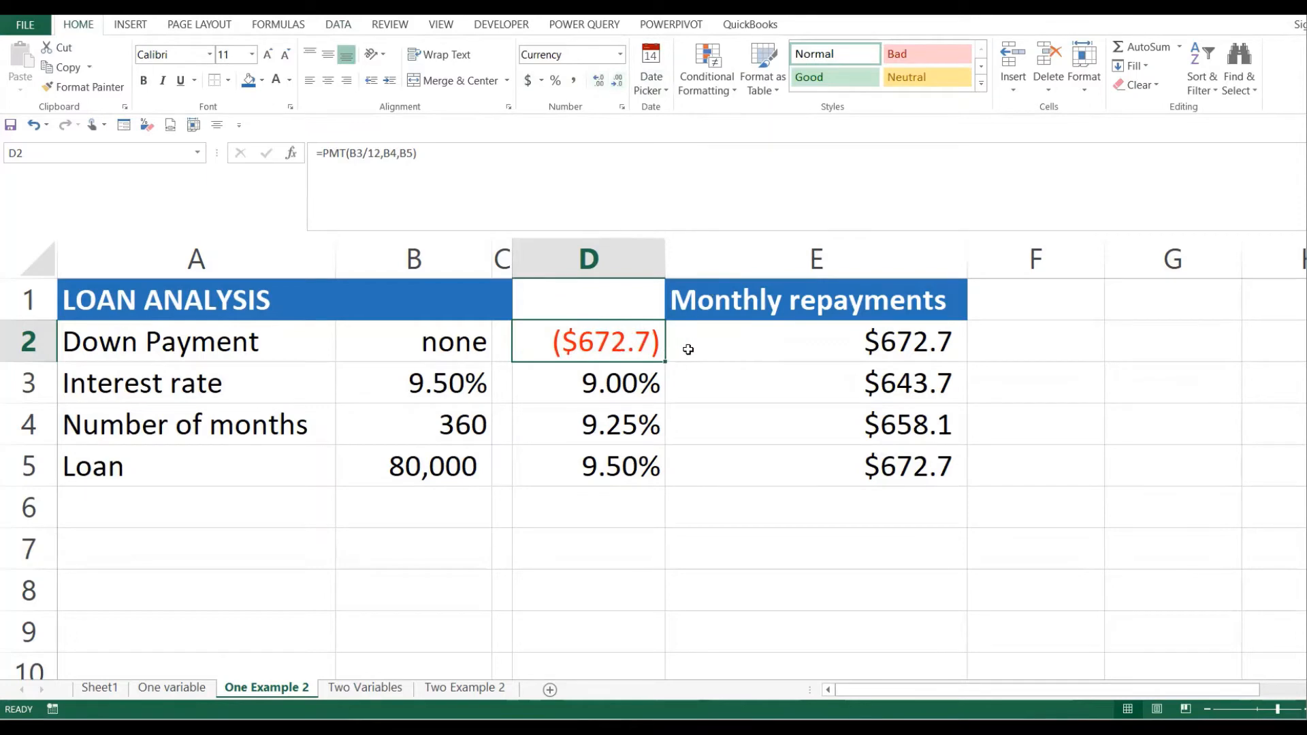
pyautogui.moveTo(791, 337); pyautogui.dragTo(893, 504)
pyautogui.press('Delete')
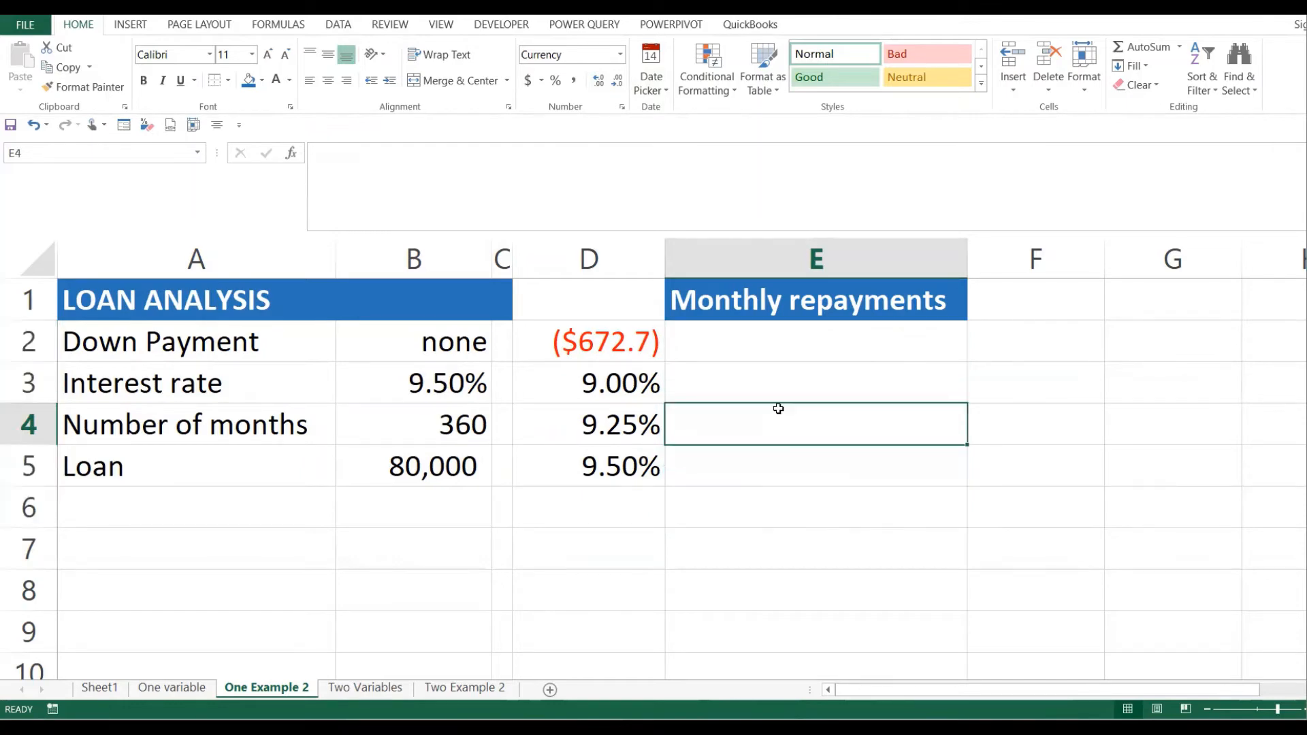
pyautogui.click(775, 409)
pyautogui.click(761, 388)
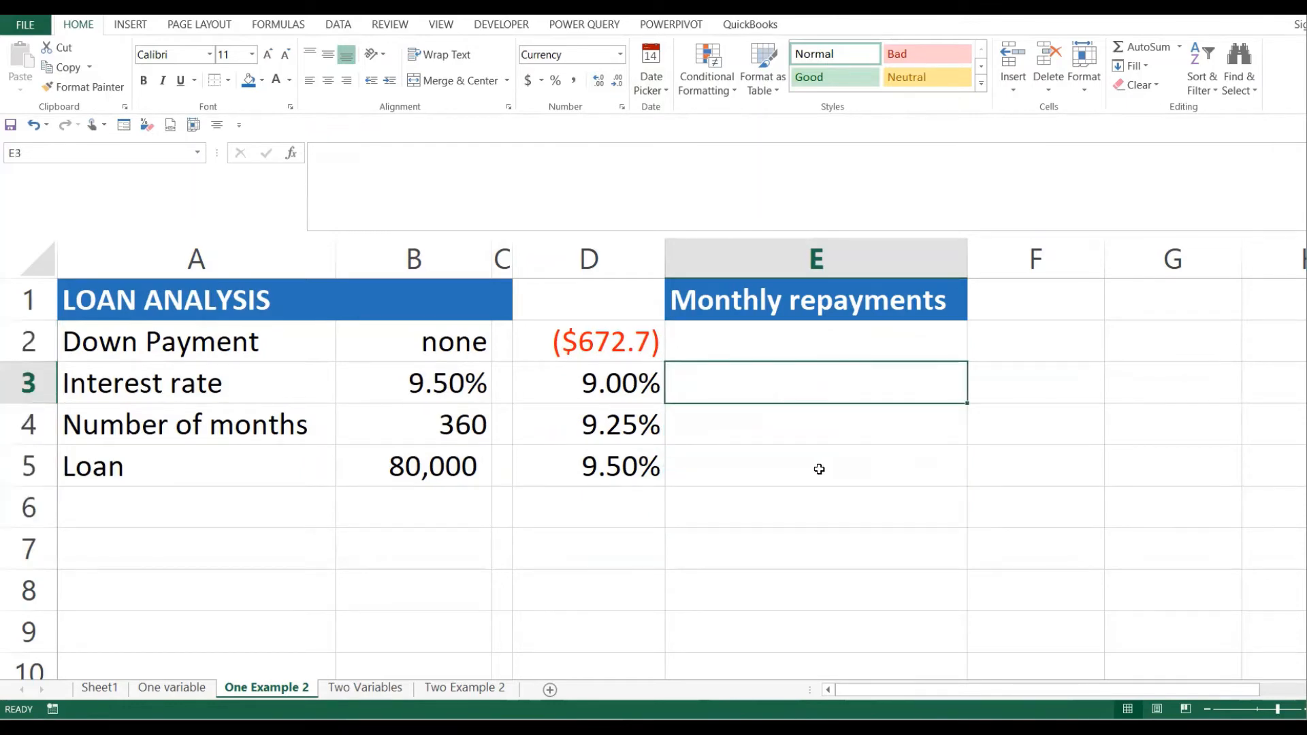
pyautogui.click(821, 468)
pyautogui.click(852, 436)
pyautogui.click(771, 382)
pyautogui.click(807, 504)
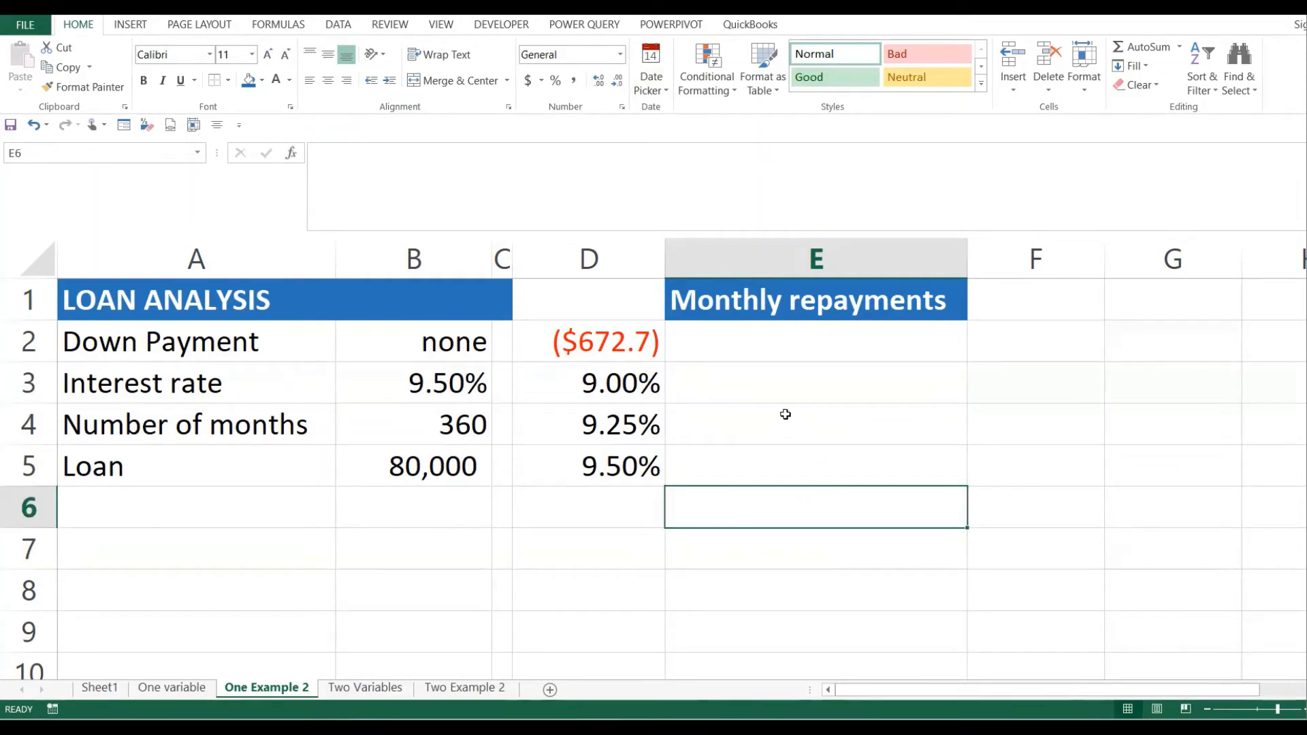
pyautogui.click(485, 395)
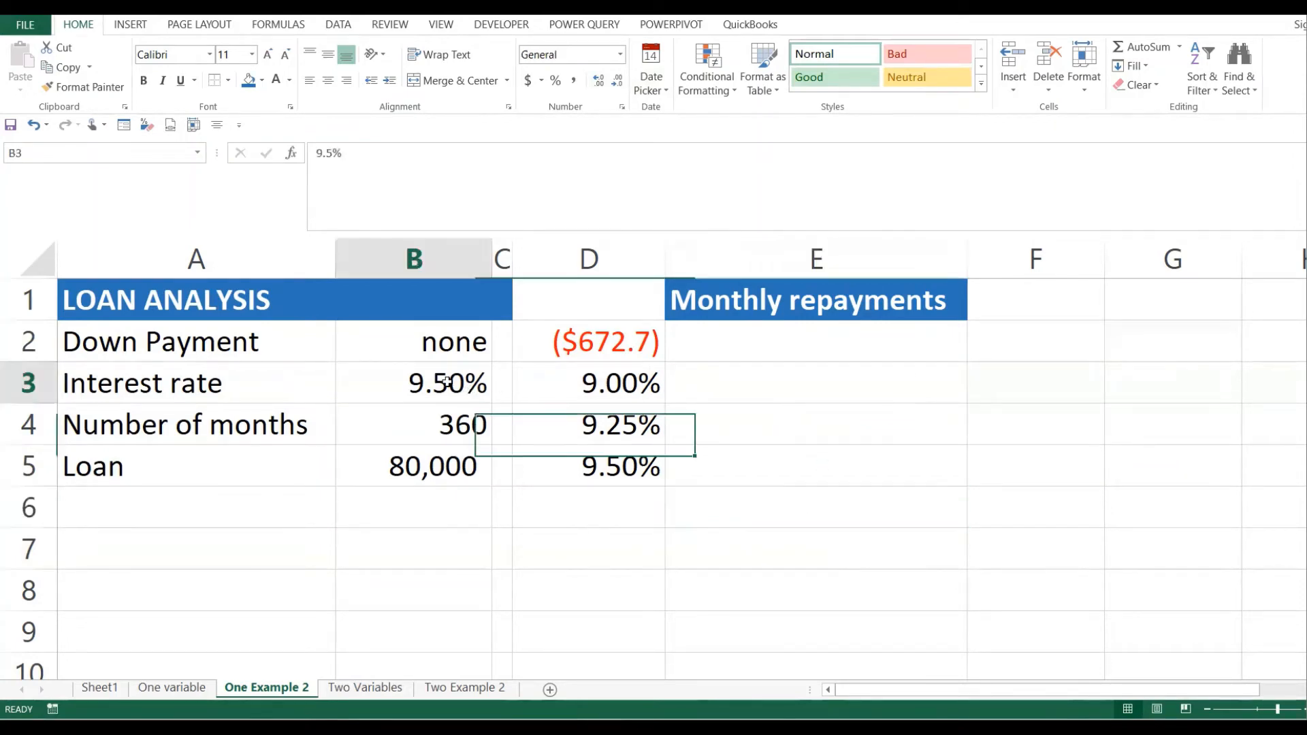
pyautogui.click(463, 458)
pyautogui.click(466, 427)
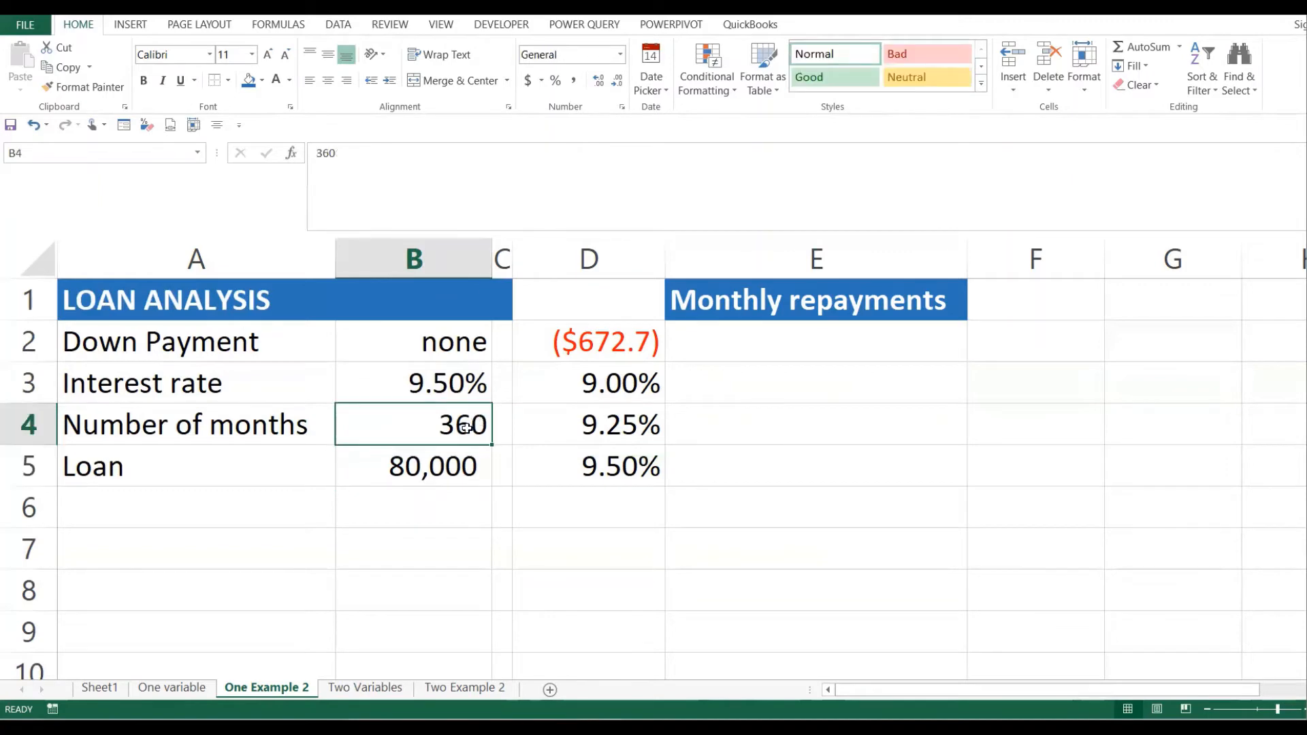
pyautogui.click(619, 386)
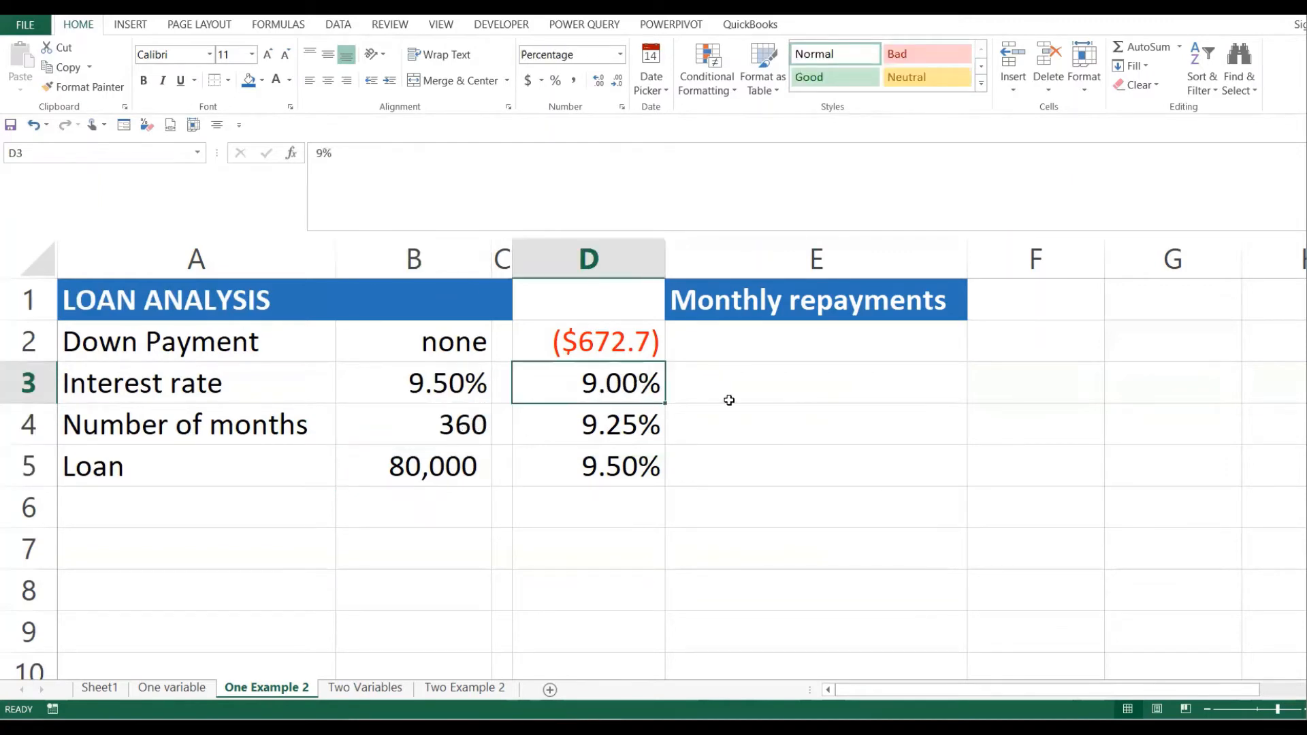
pyautogui.click(671, 395)
pyautogui.moveTo(609, 384); pyautogui.dragTo(610, 466)
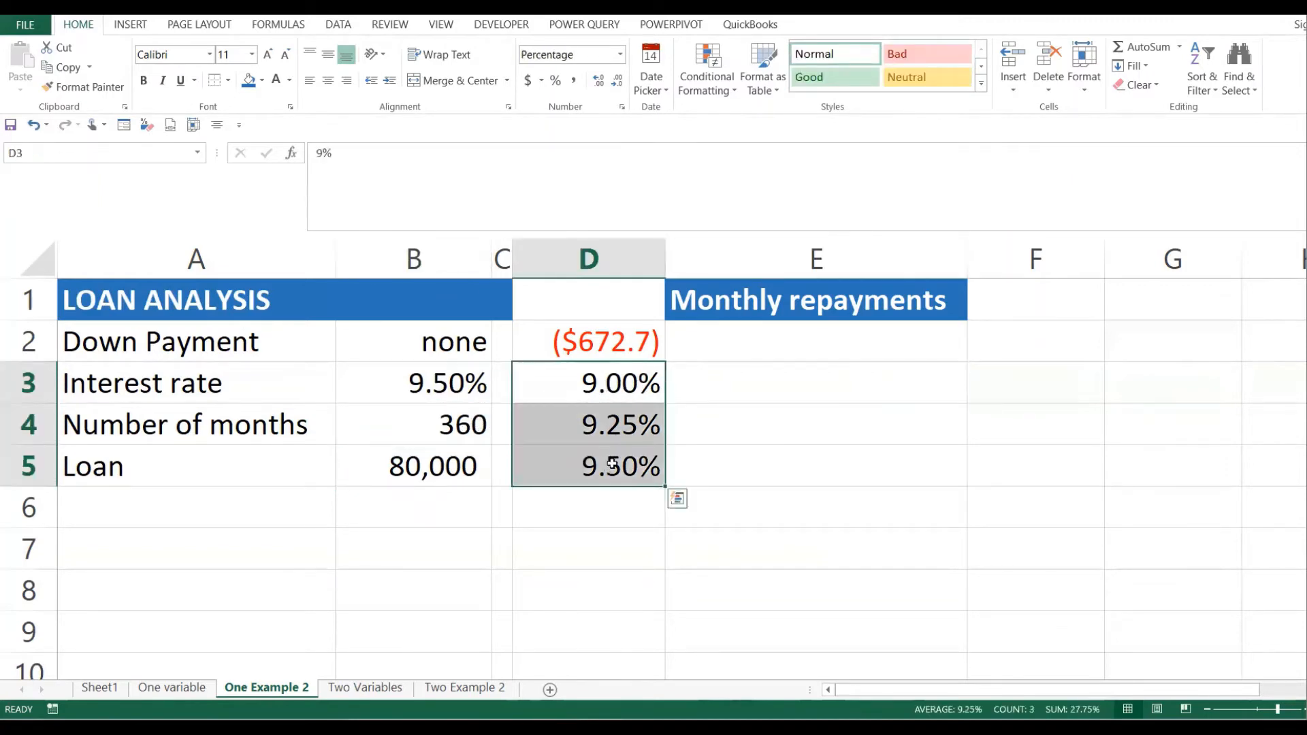
pyautogui.click(610, 395)
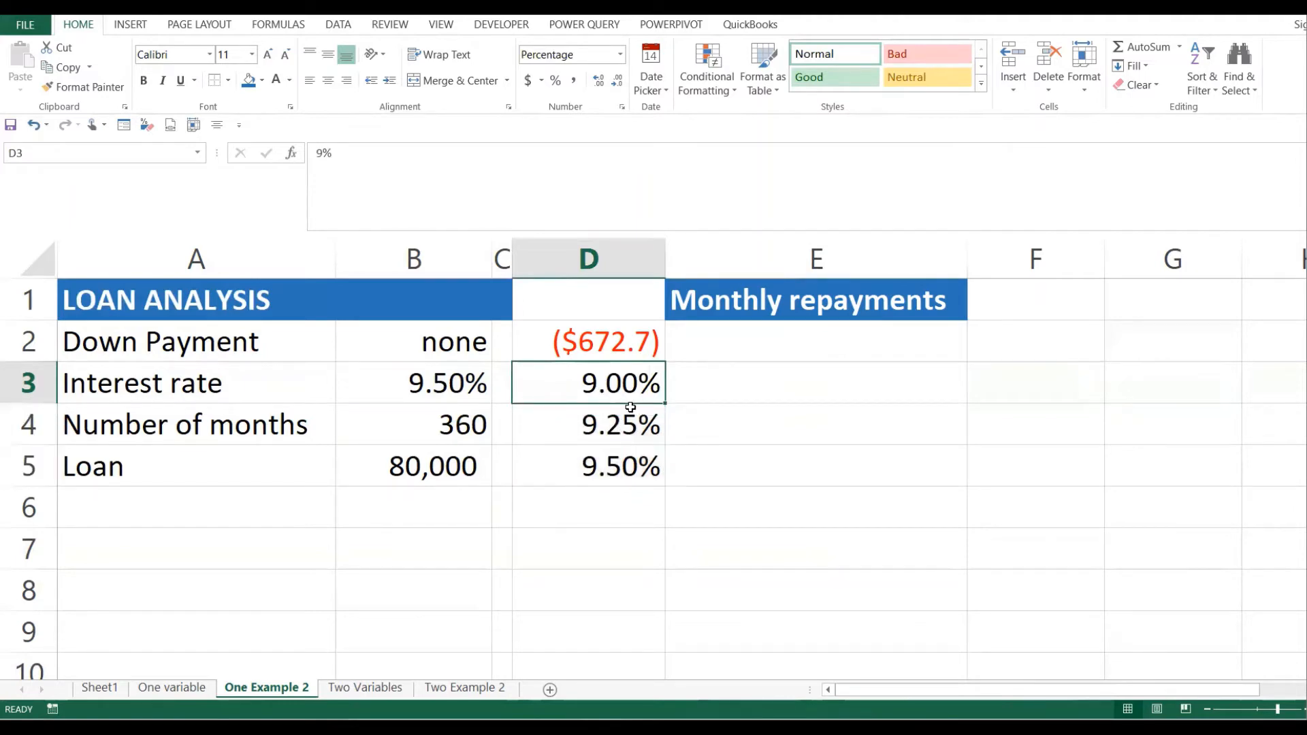
pyautogui.click(749, 380)
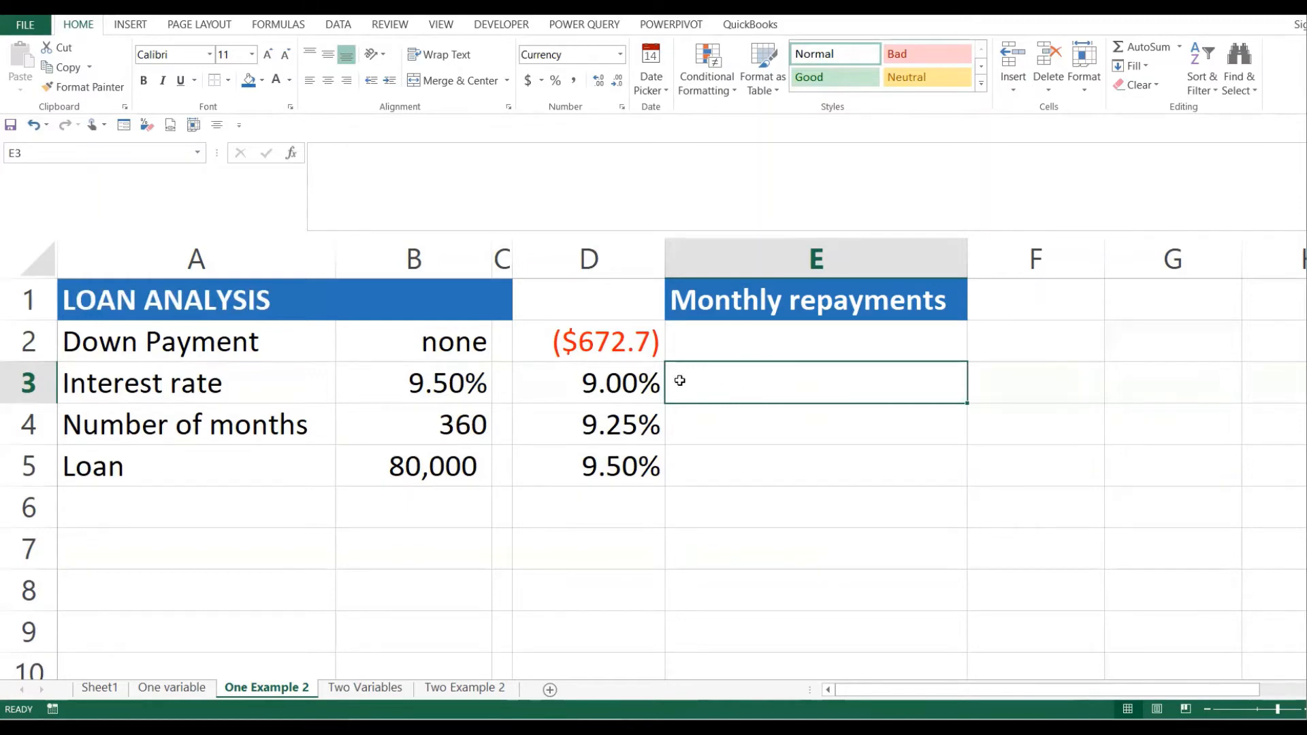
pyautogui.click(613, 425)
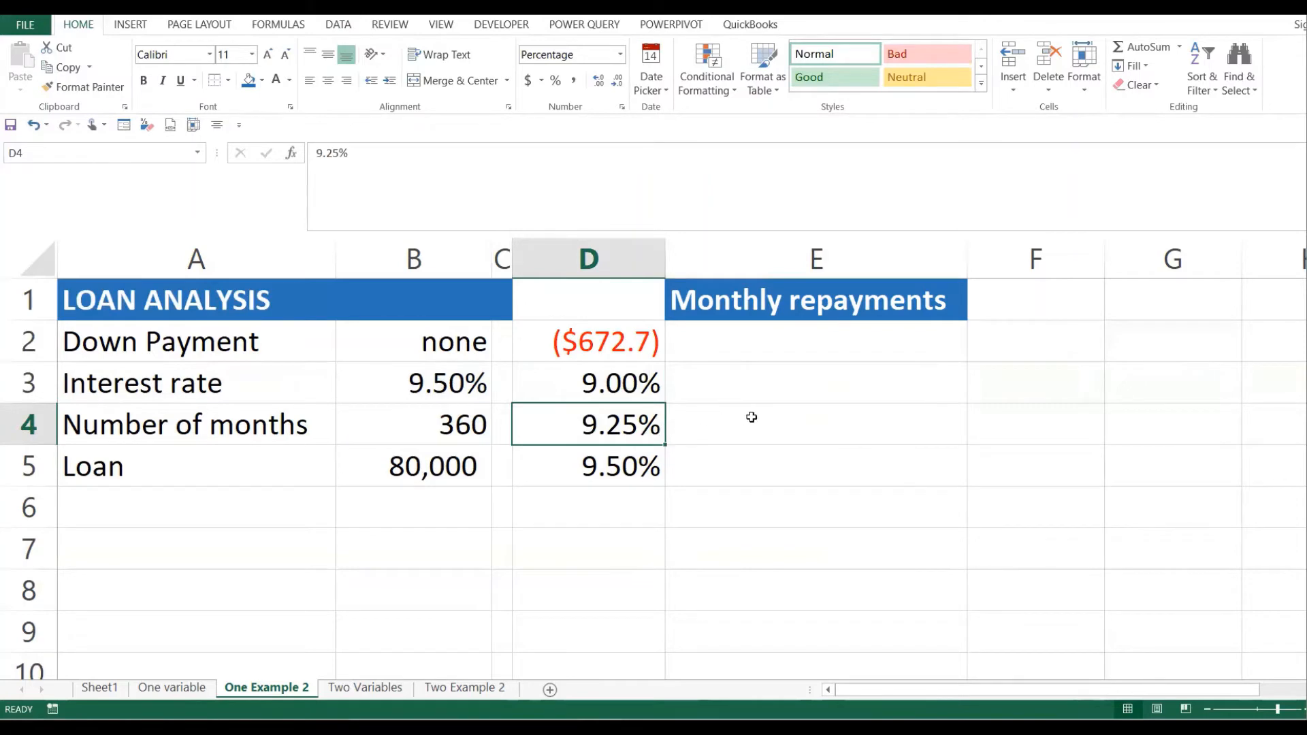
pyautogui.click(779, 410)
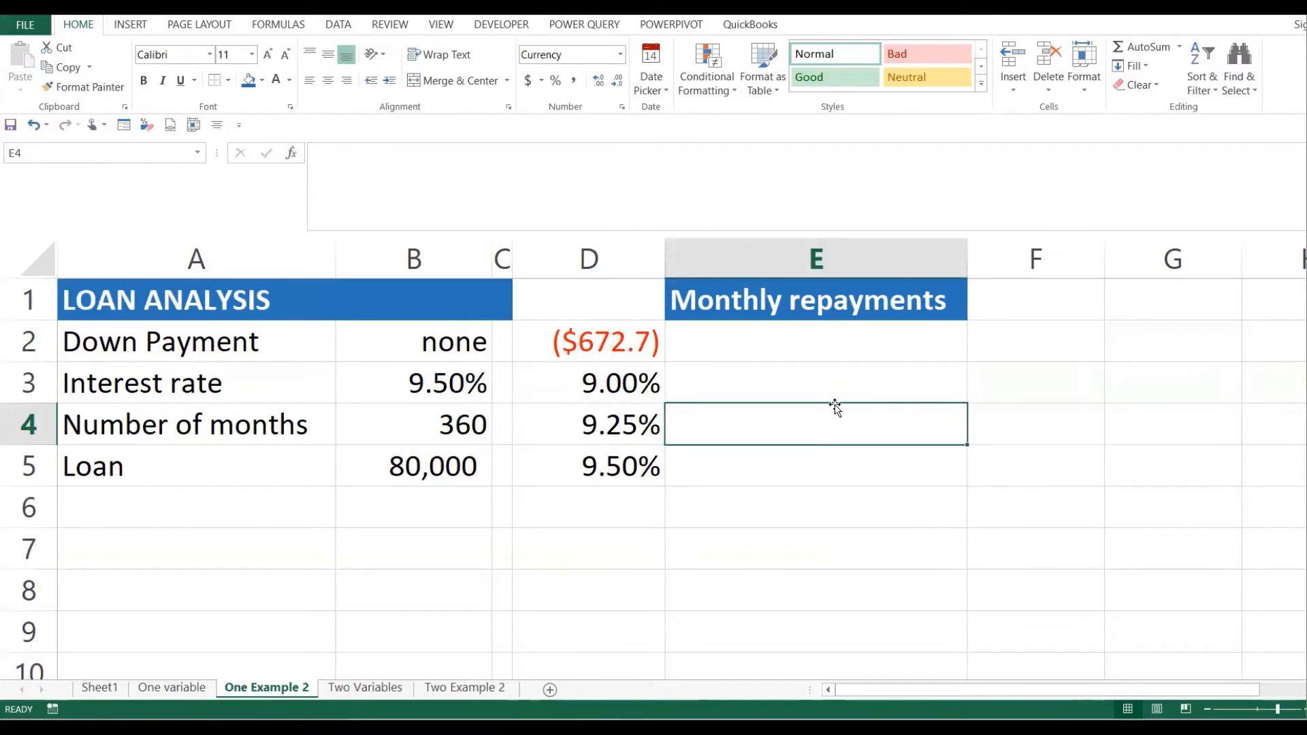
pyautogui.click(592, 476)
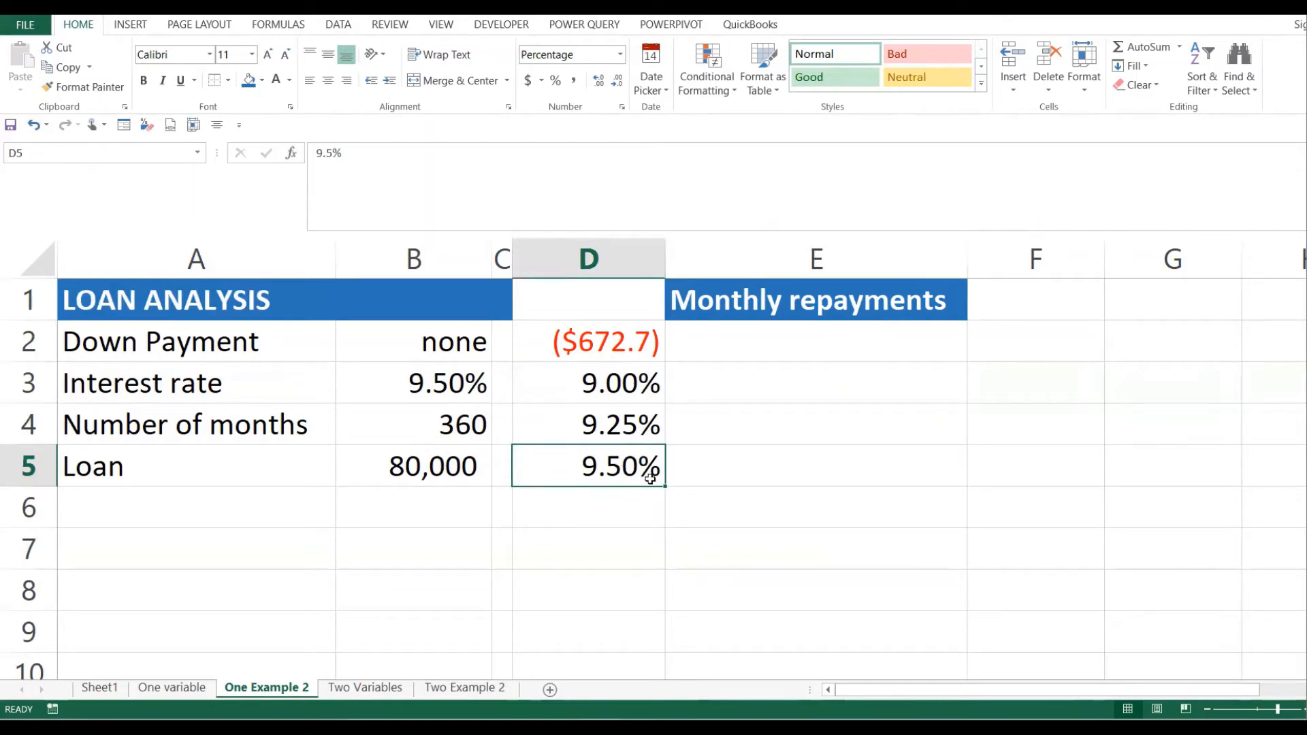
pyautogui.click(751, 470)
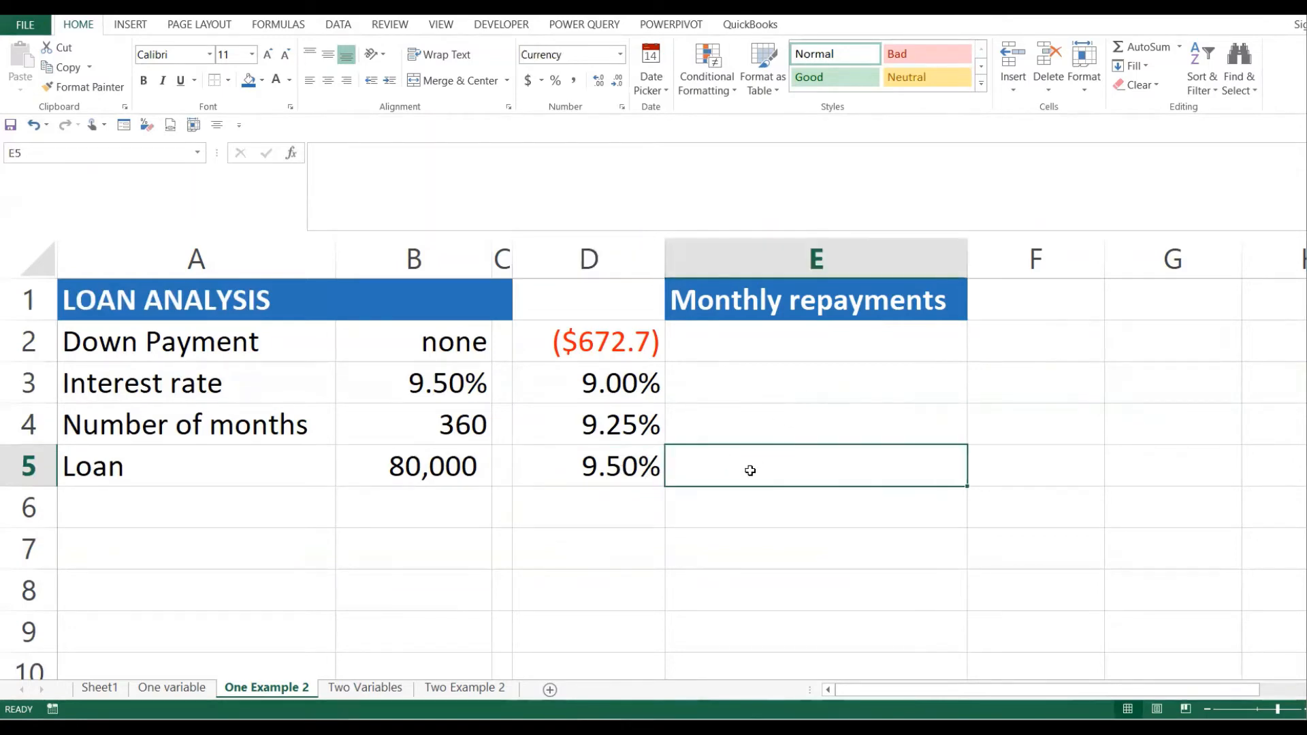
pyautogui.moveTo(764, 388); pyautogui.dragTo(764, 461)
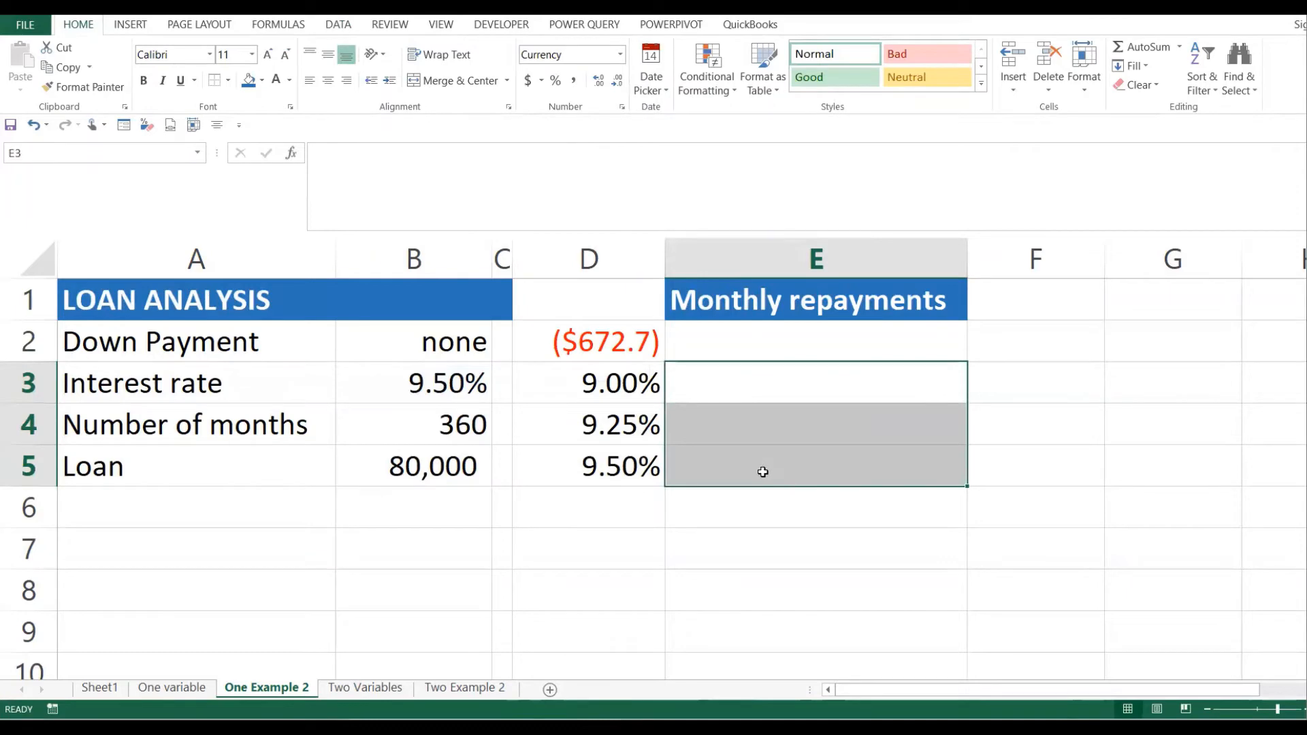
pyautogui.click(701, 410)
pyautogui.moveTo(610, 367); pyautogui.dragTo(610, 466)
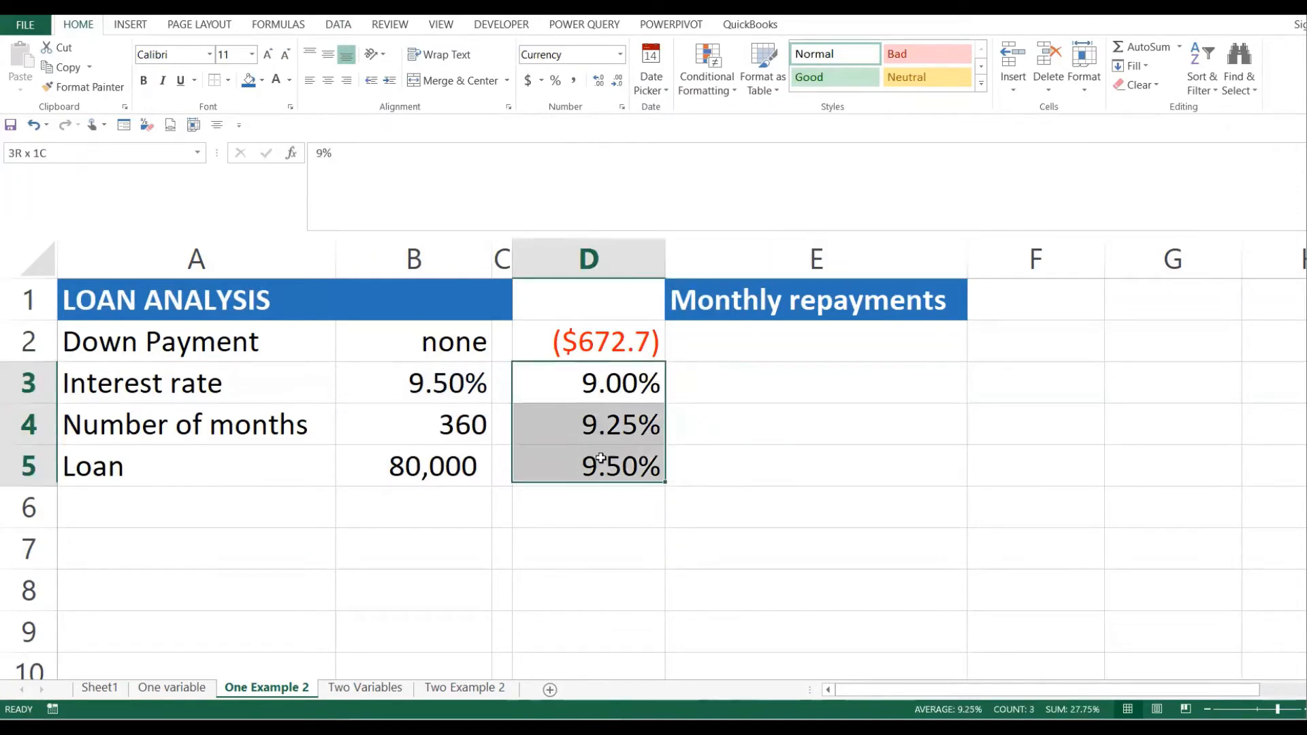
pyautogui.click(455, 390)
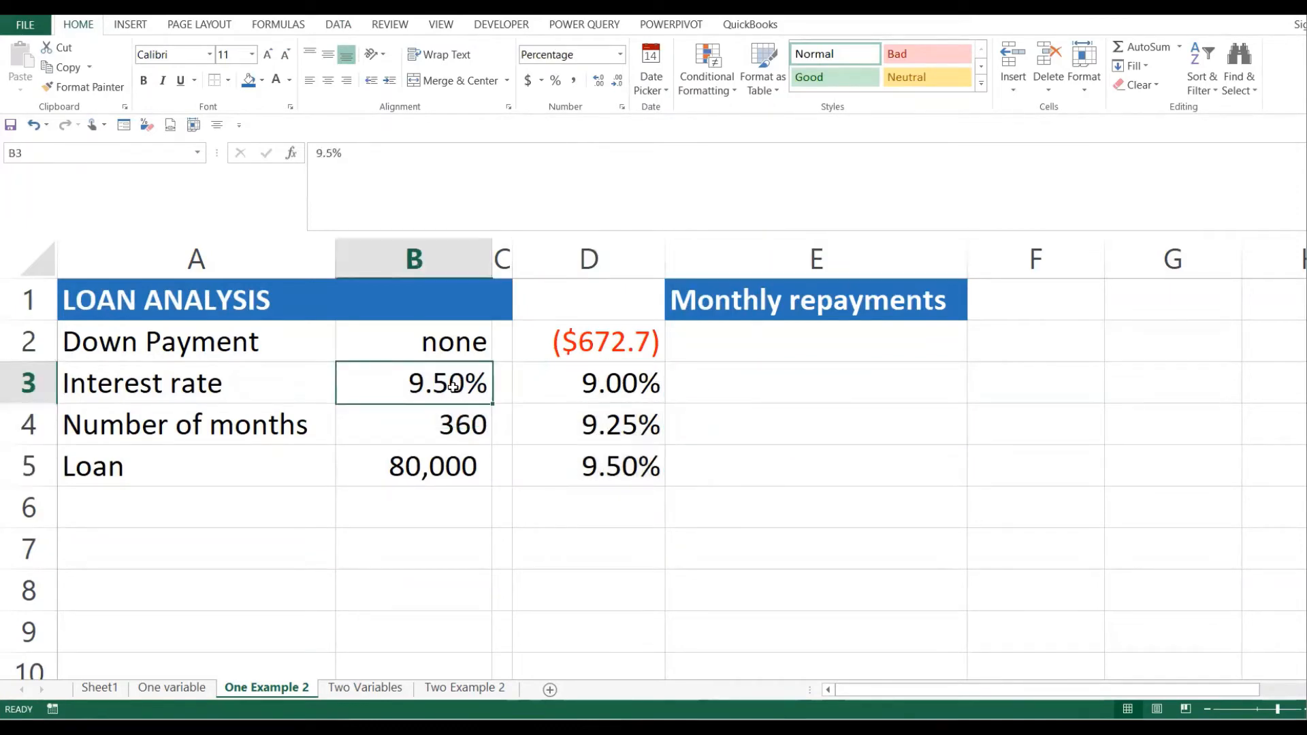
pyautogui.moveTo(477, 424); pyautogui.dragTo(452, 493)
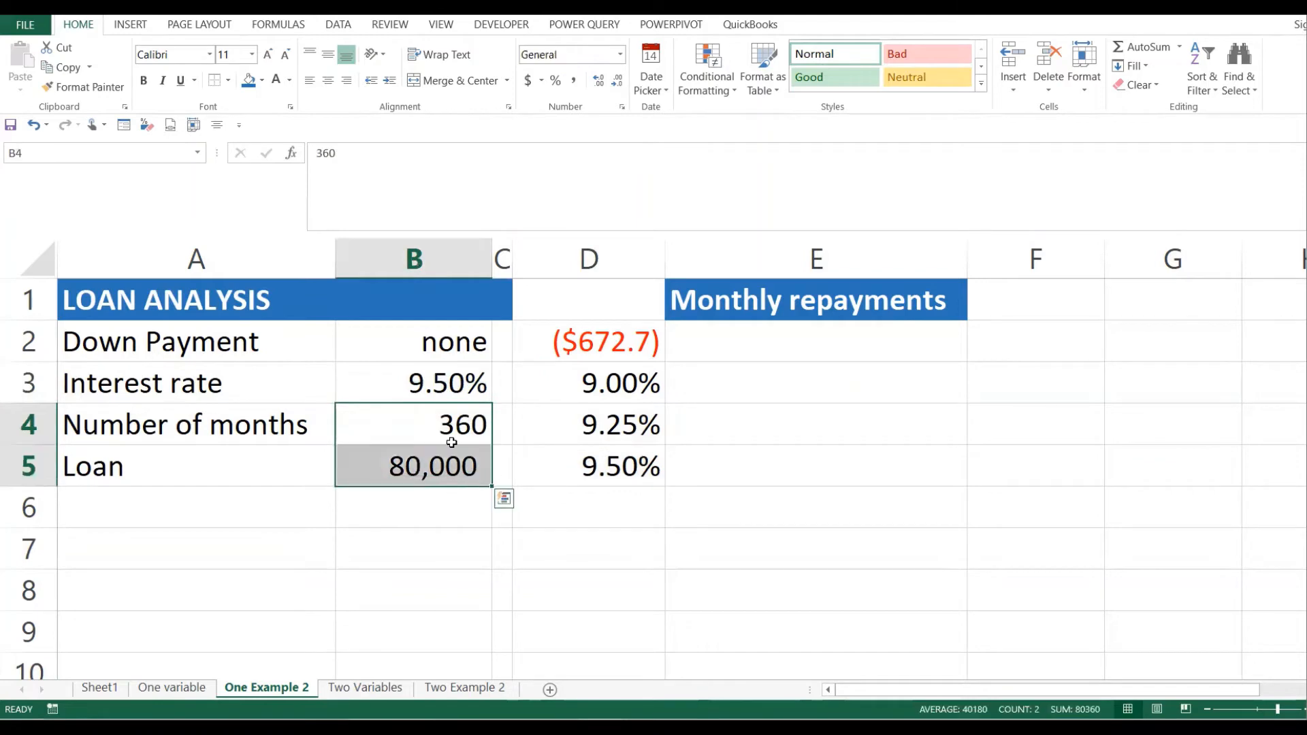
pyautogui.click(435, 464)
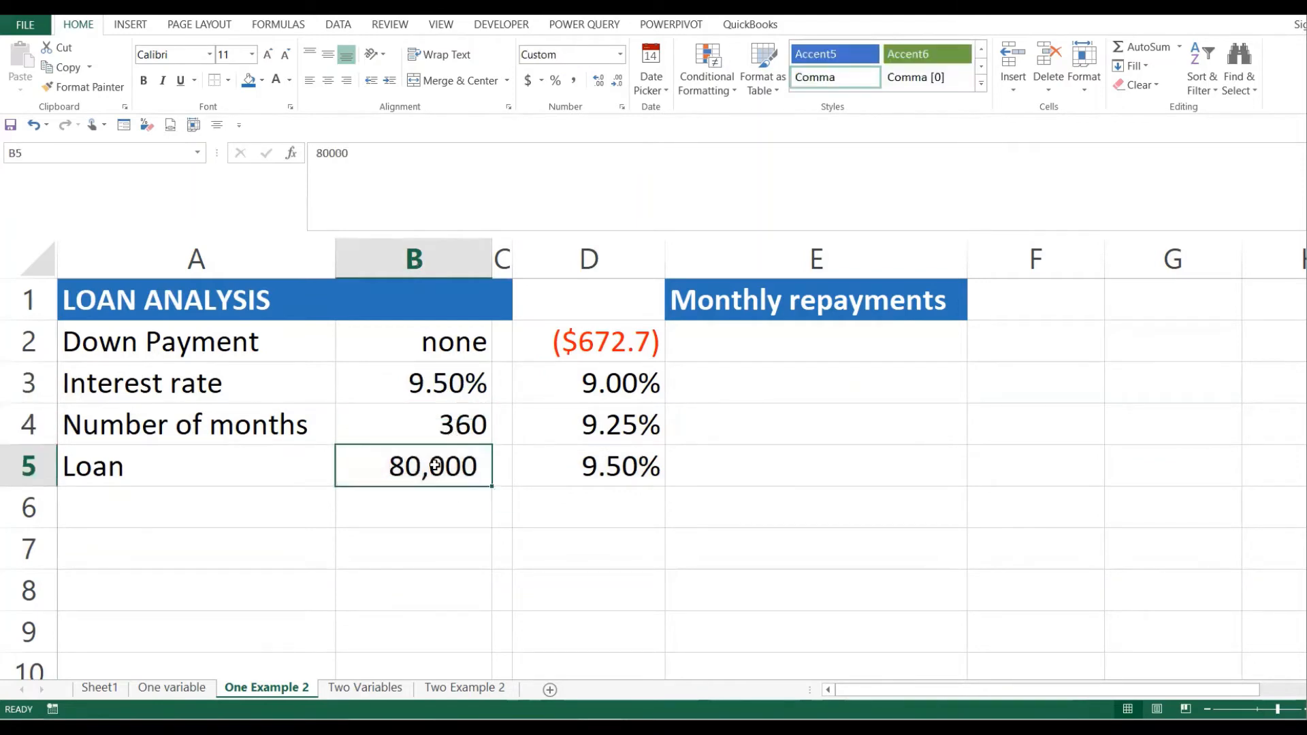
pyautogui.moveTo(464, 429); pyautogui.dragTo(453, 476)
pyautogui.click(719, 393)
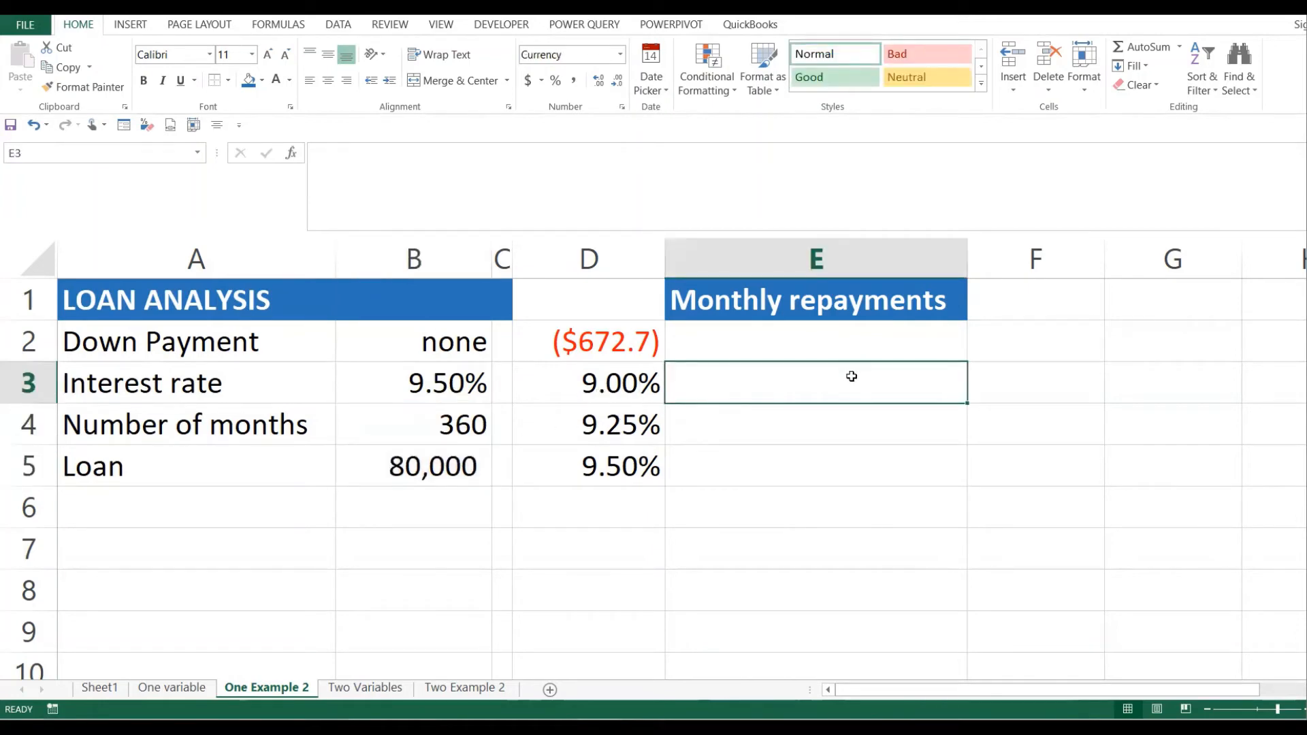
pyautogui.click(835, 440)
pyautogui.click(768, 385)
pyautogui.click(768, 429)
pyautogui.click(799, 454)
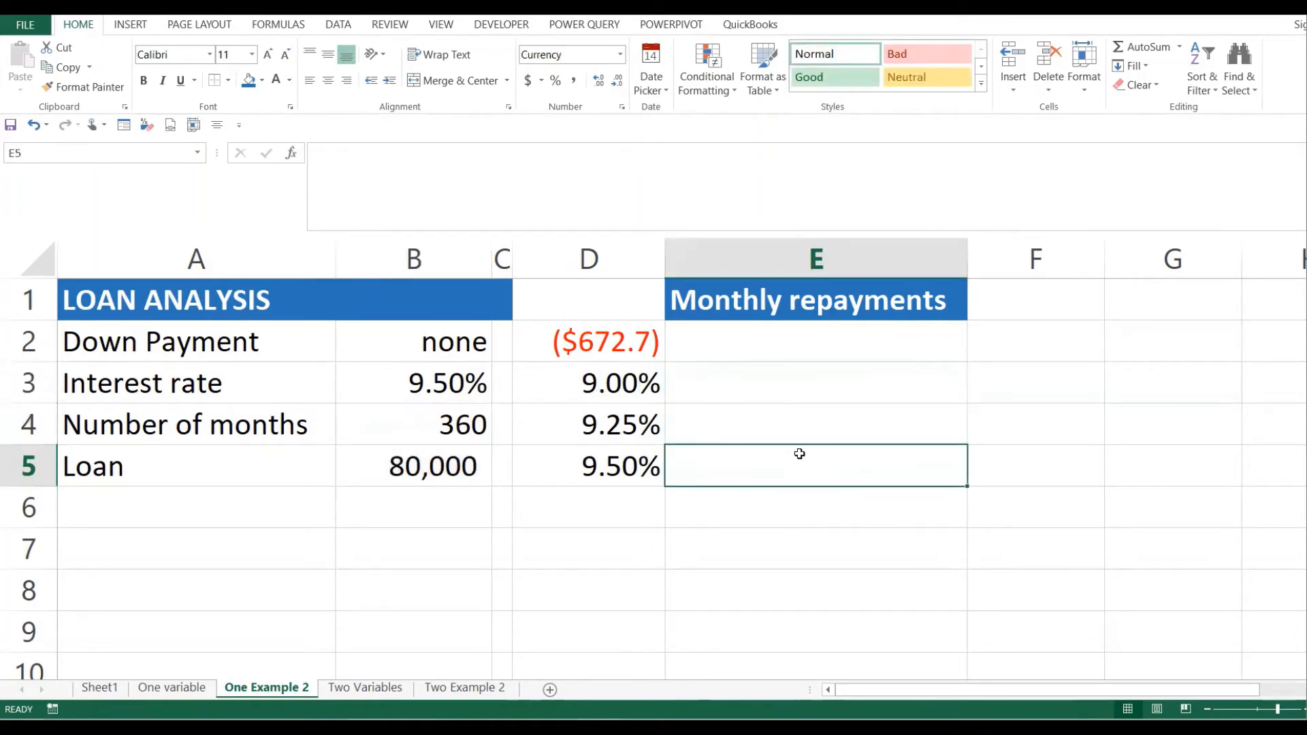
pyautogui.click(775, 388)
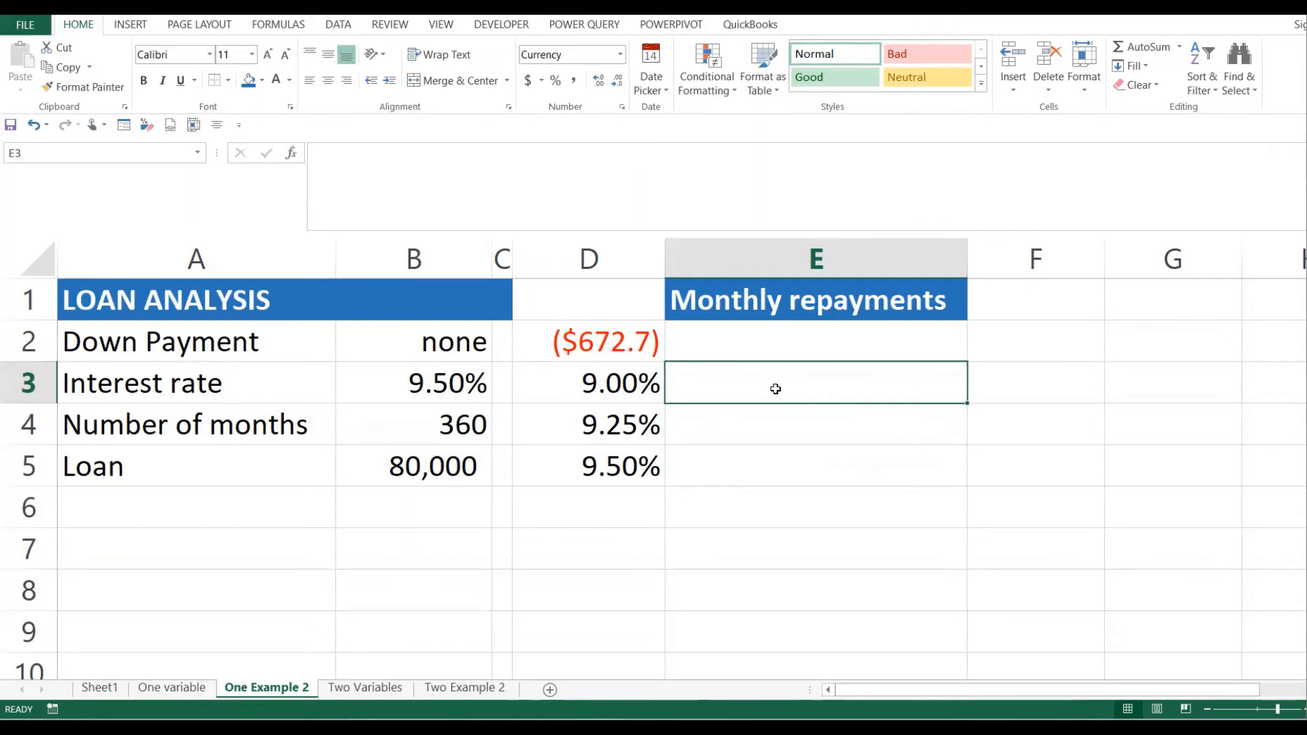
pyautogui.moveTo(606, 307); pyautogui.dragTo(780, 475)
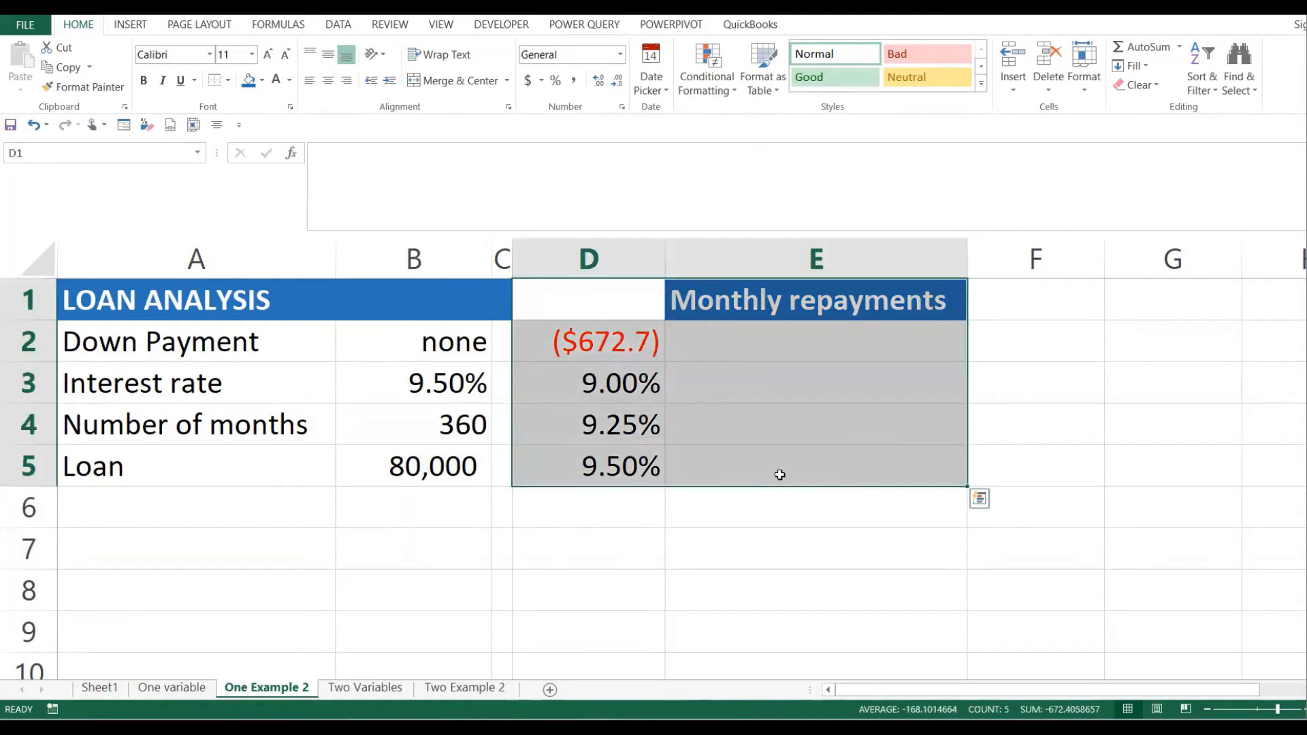
pyautogui.click(631, 380)
pyautogui.click(626, 339)
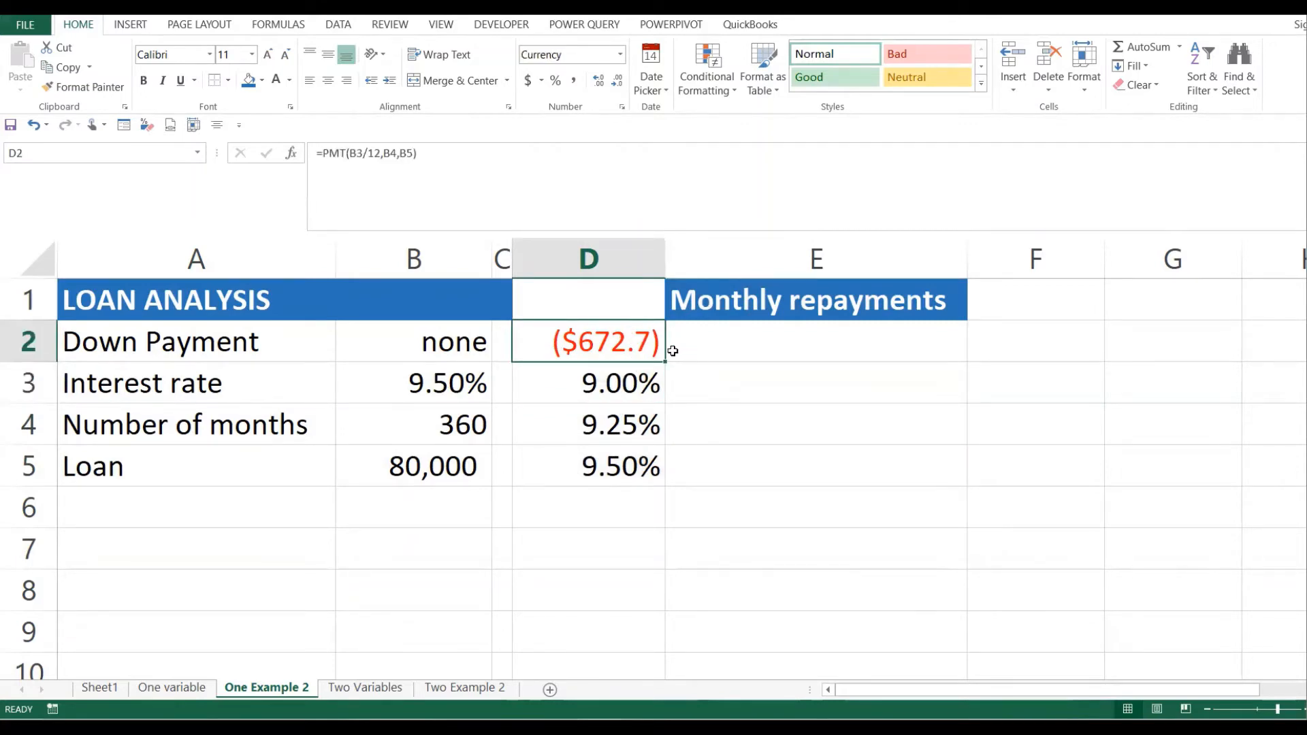
pyautogui.click(723, 351)
pyautogui.click(723, 386)
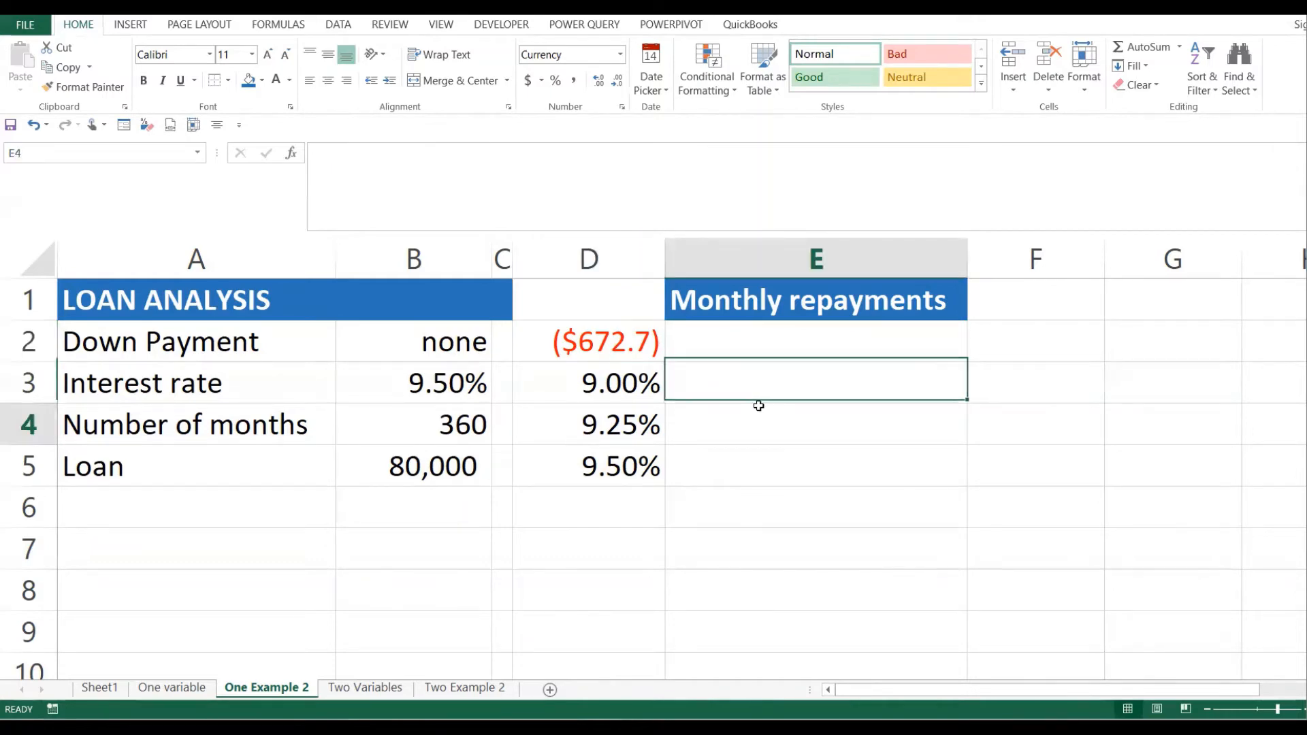
pyautogui.click(756, 408)
pyautogui.moveTo(600, 342); pyautogui.dragTo(774, 462)
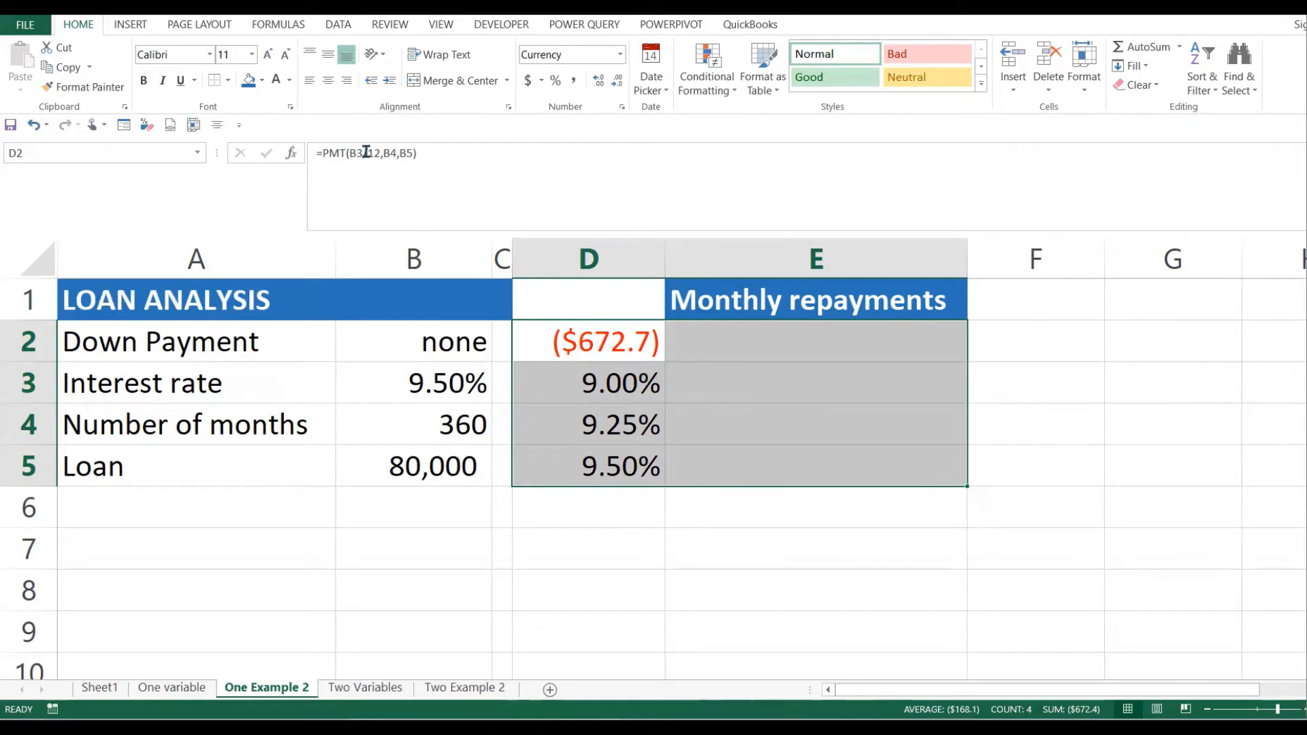
# - Create a data table on D2:E5 with B3 as column input, producing $0.0 for every rate
pyautogui.click(348, 27)
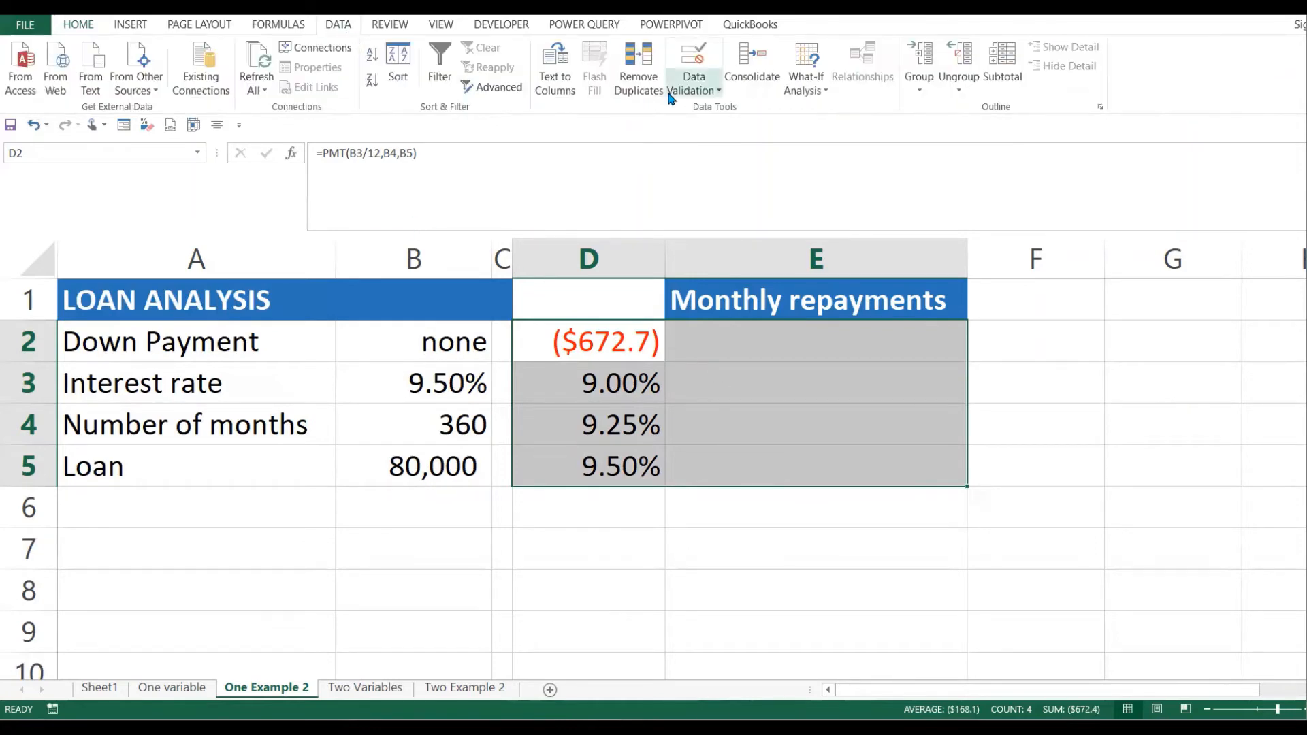
pyautogui.click(826, 91)
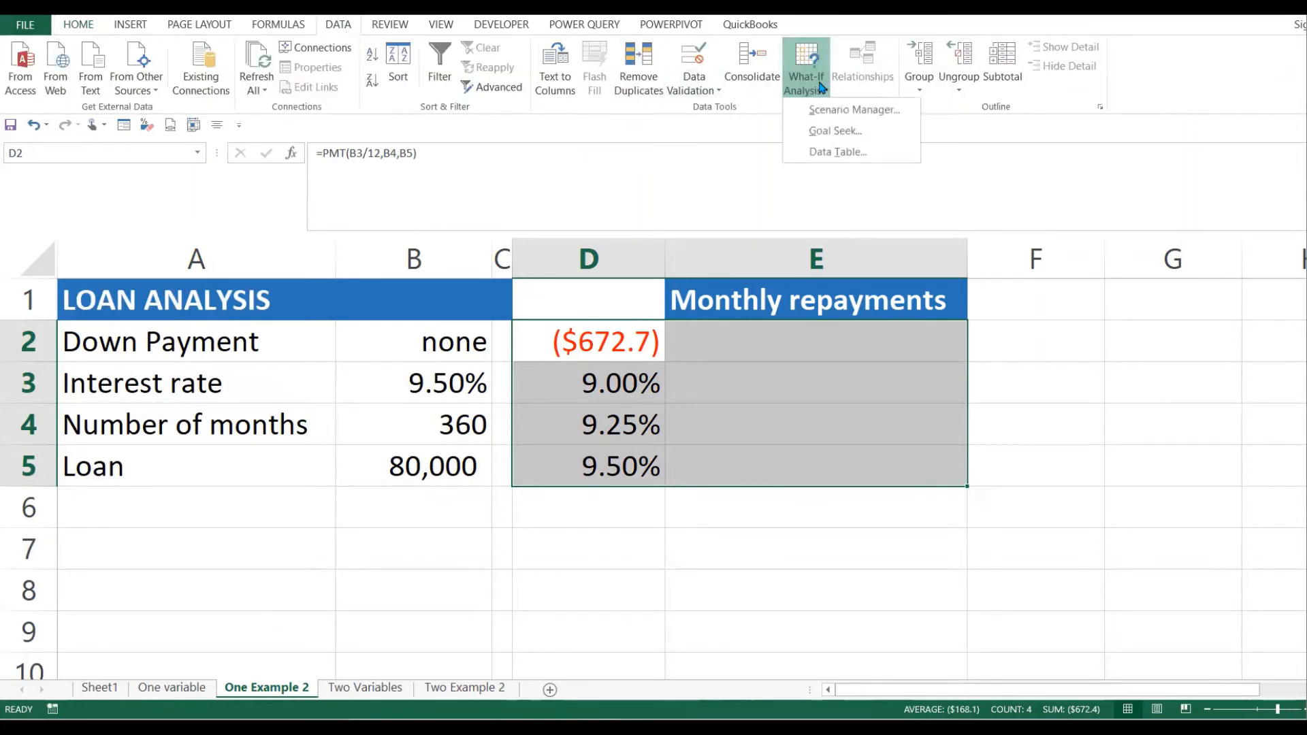
pyautogui.click(828, 150)
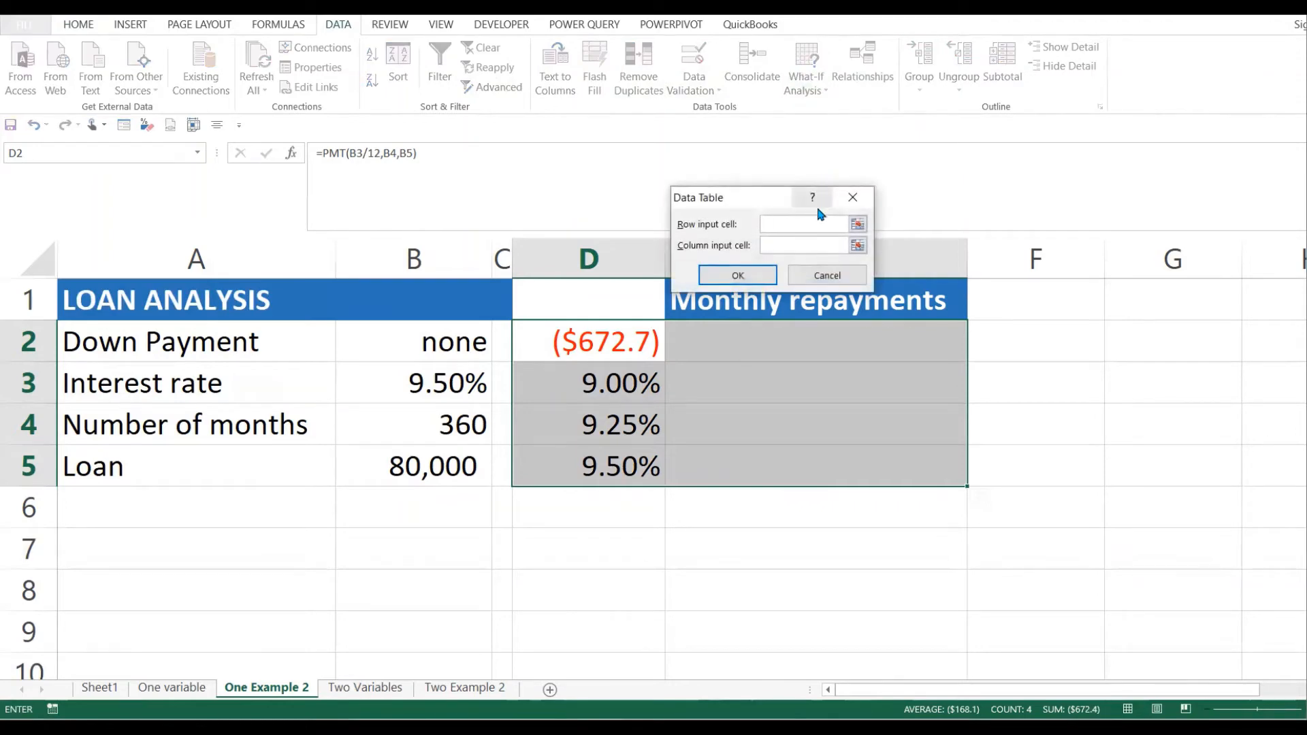
pyautogui.click(794, 243)
pyautogui.click(431, 380)
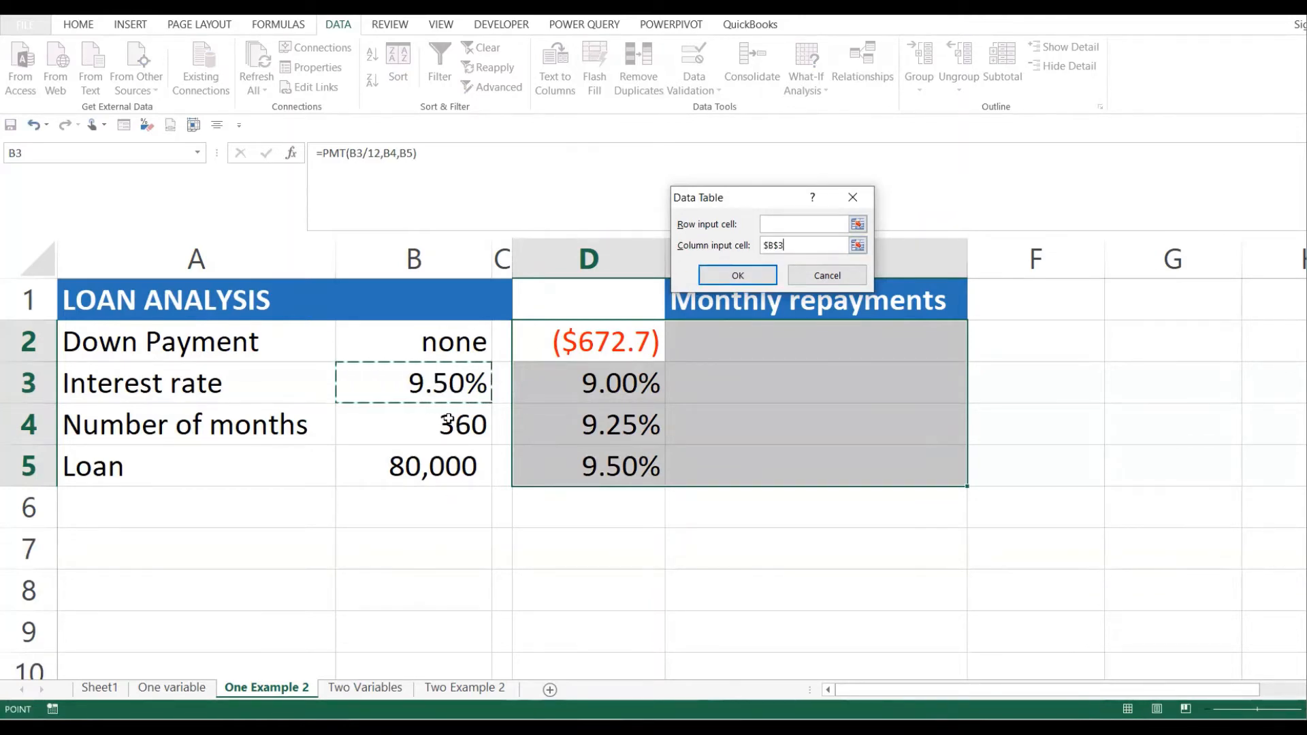
pyautogui.click(743, 281)
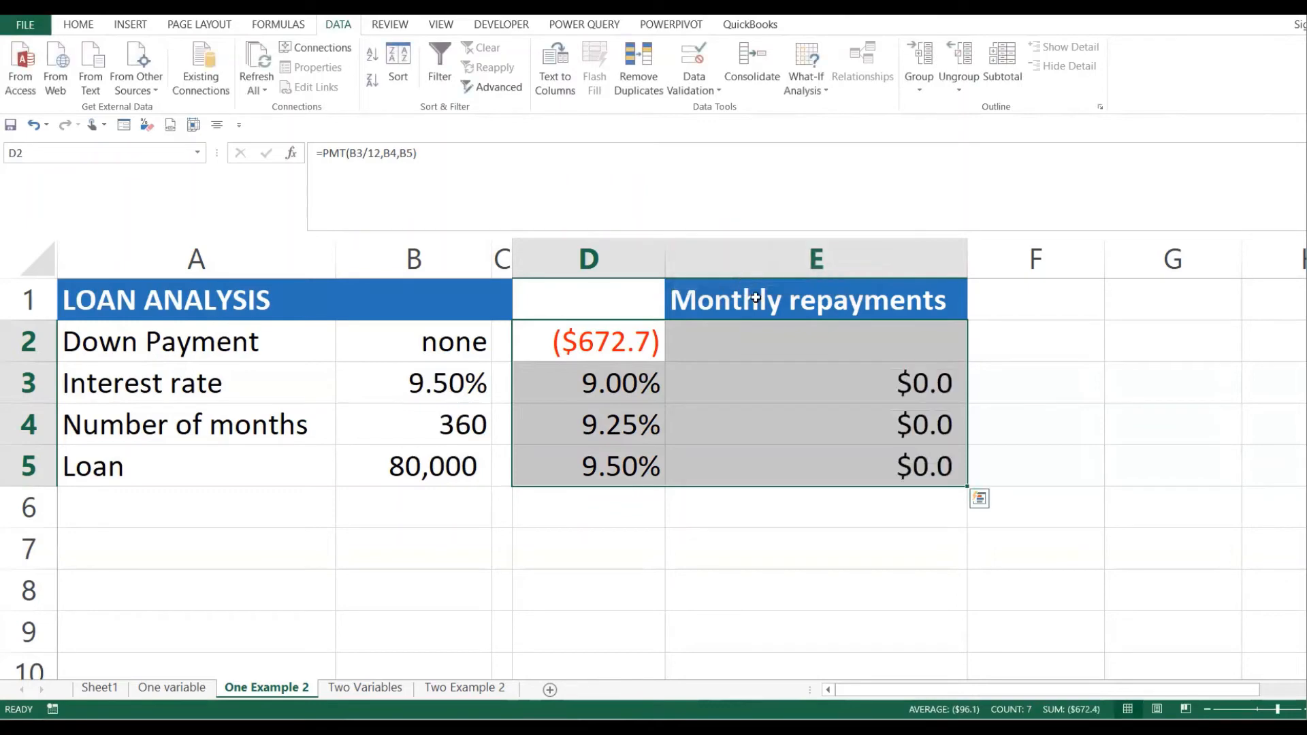
pyautogui.click(762, 382)
pyautogui.click(852, 408)
pyautogui.click(603, 340)
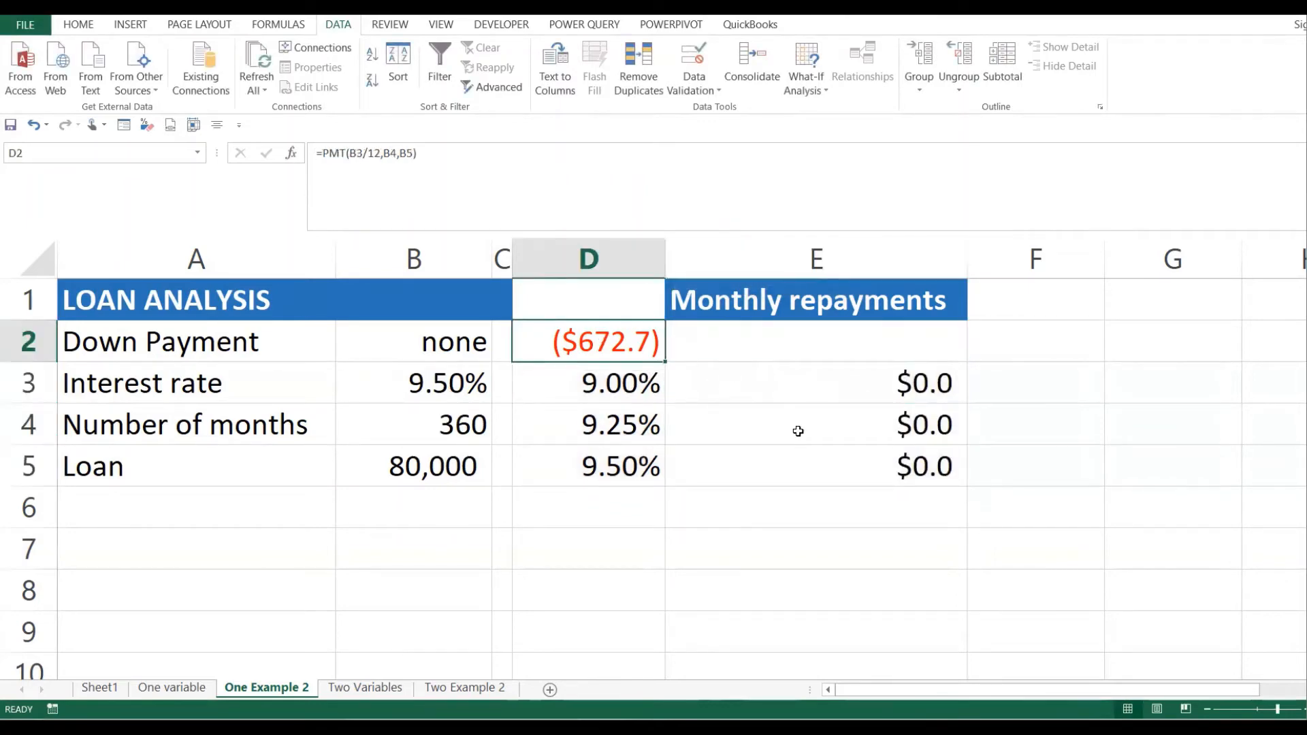
# - Clear the PMT formula from D2 and the $0.0 results in E3:E5
pyautogui.press('Delete')
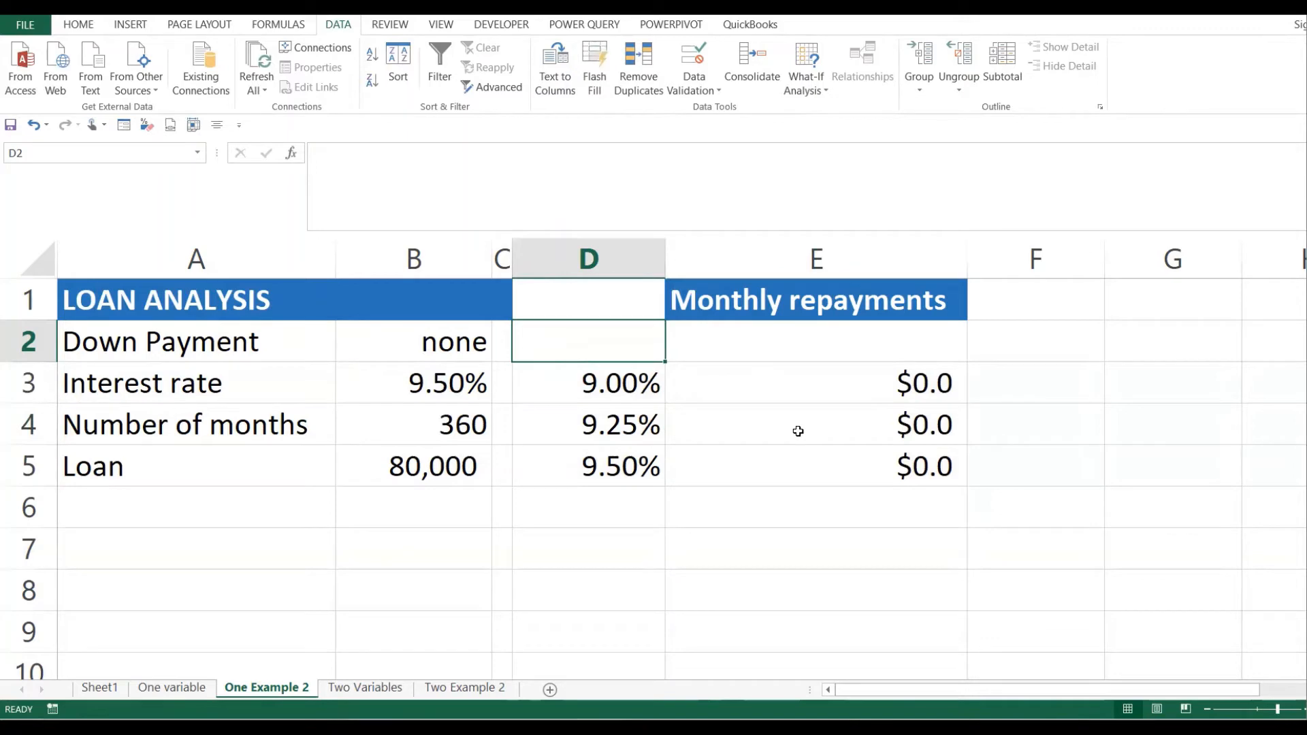
pyautogui.click(834, 354)
pyautogui.moveTo(817, 378); pyautogui.dragTo(841, 468)
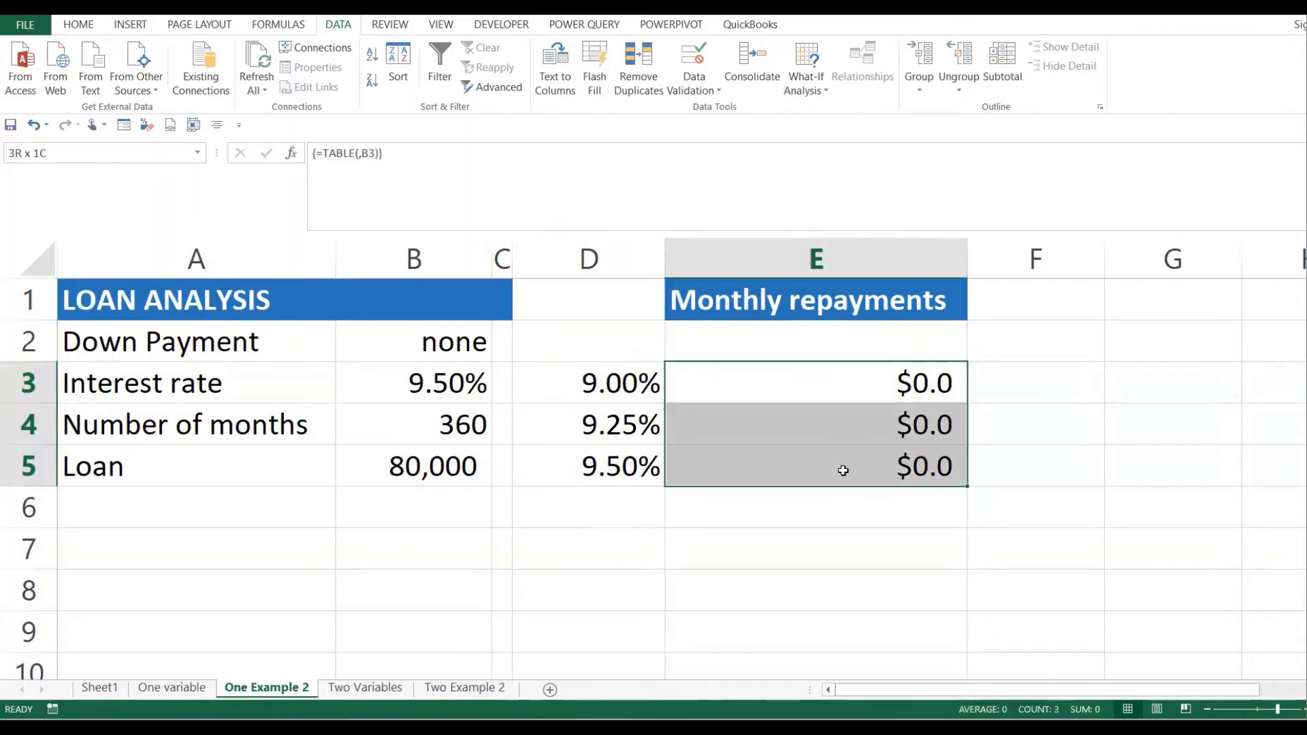
pyautogui.press('Delete')
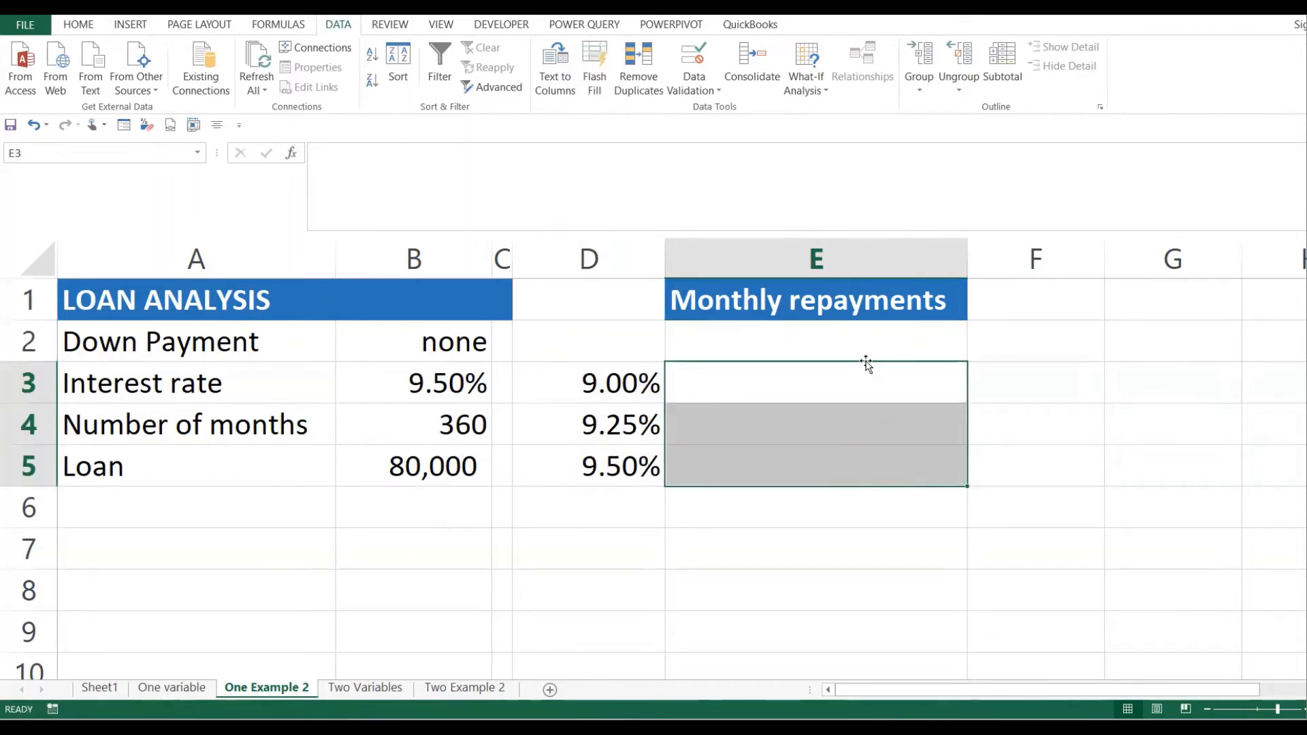
# - Enter =PMT(B3/12,B4,B5) in E2, showing ($672.7), and select D2:E5
pyautogui.click(841, 327)
pyautogui.write('=')
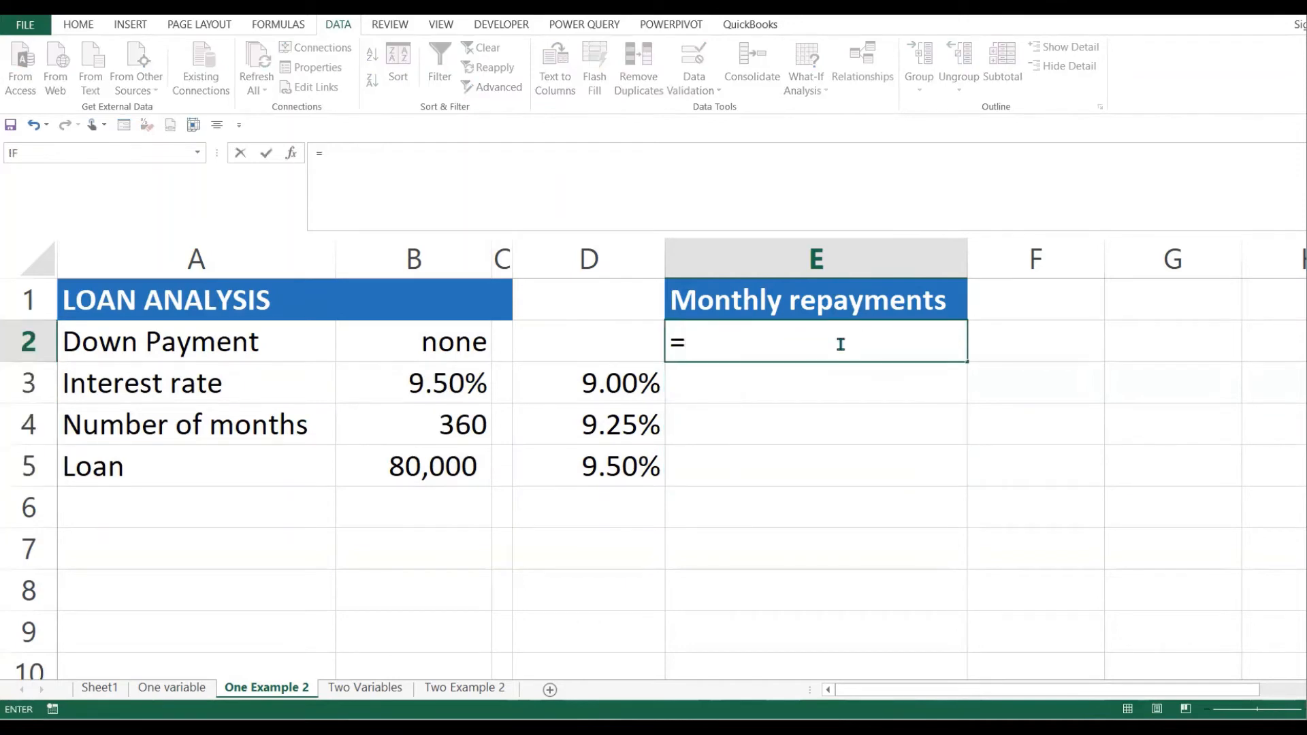
pyautogui.write('pmt(')
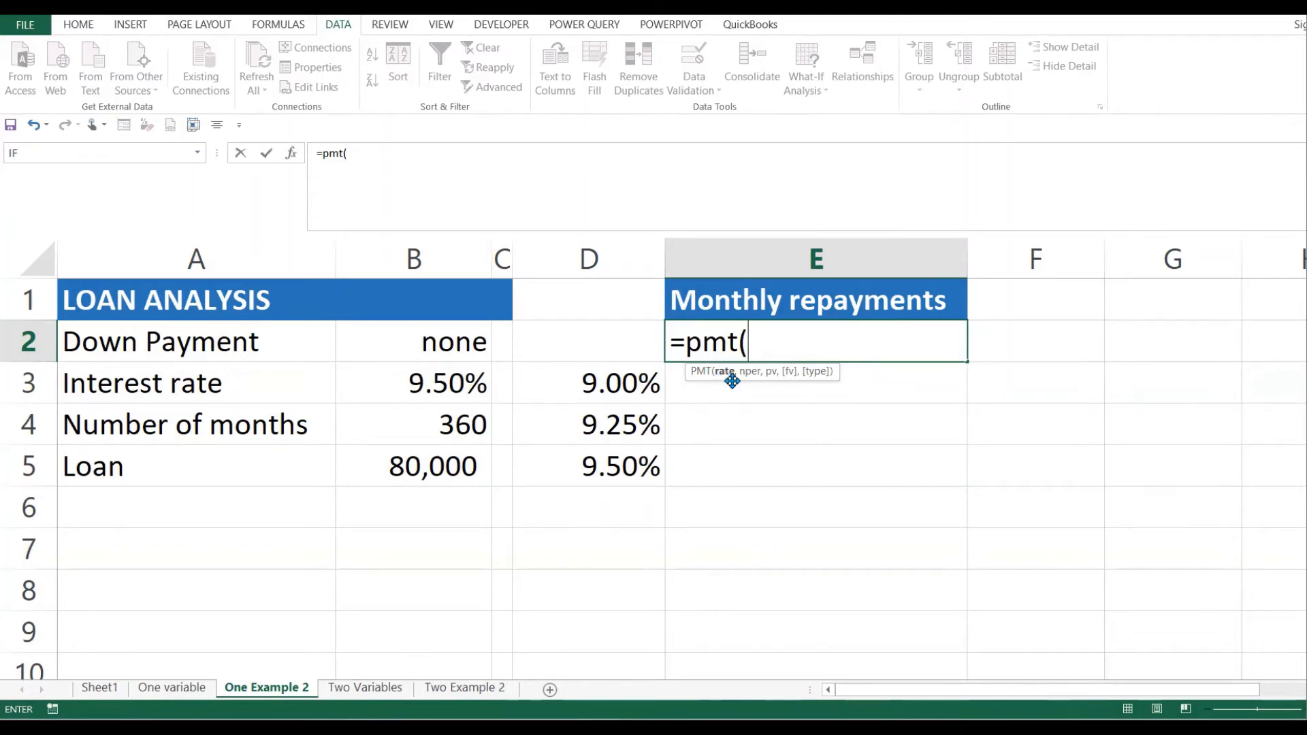
pyautogui.click(455, 383)
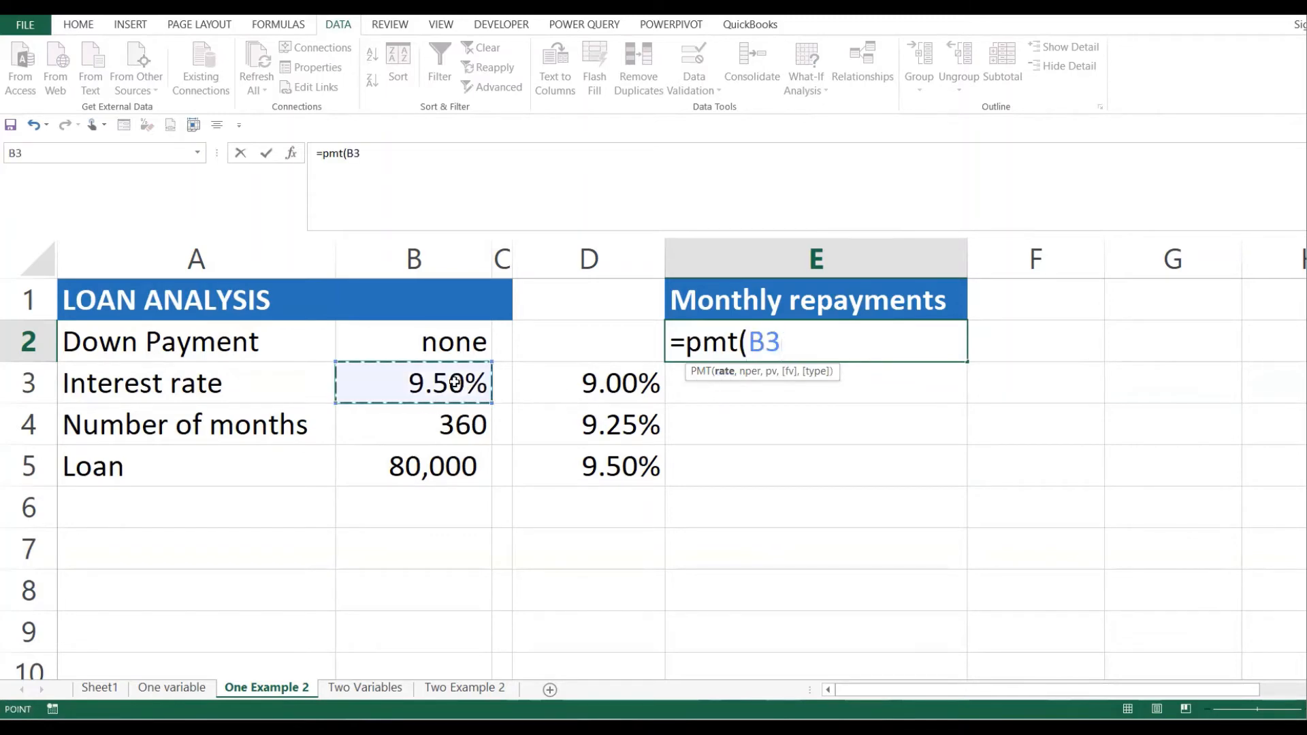
pyautogui.write(',')
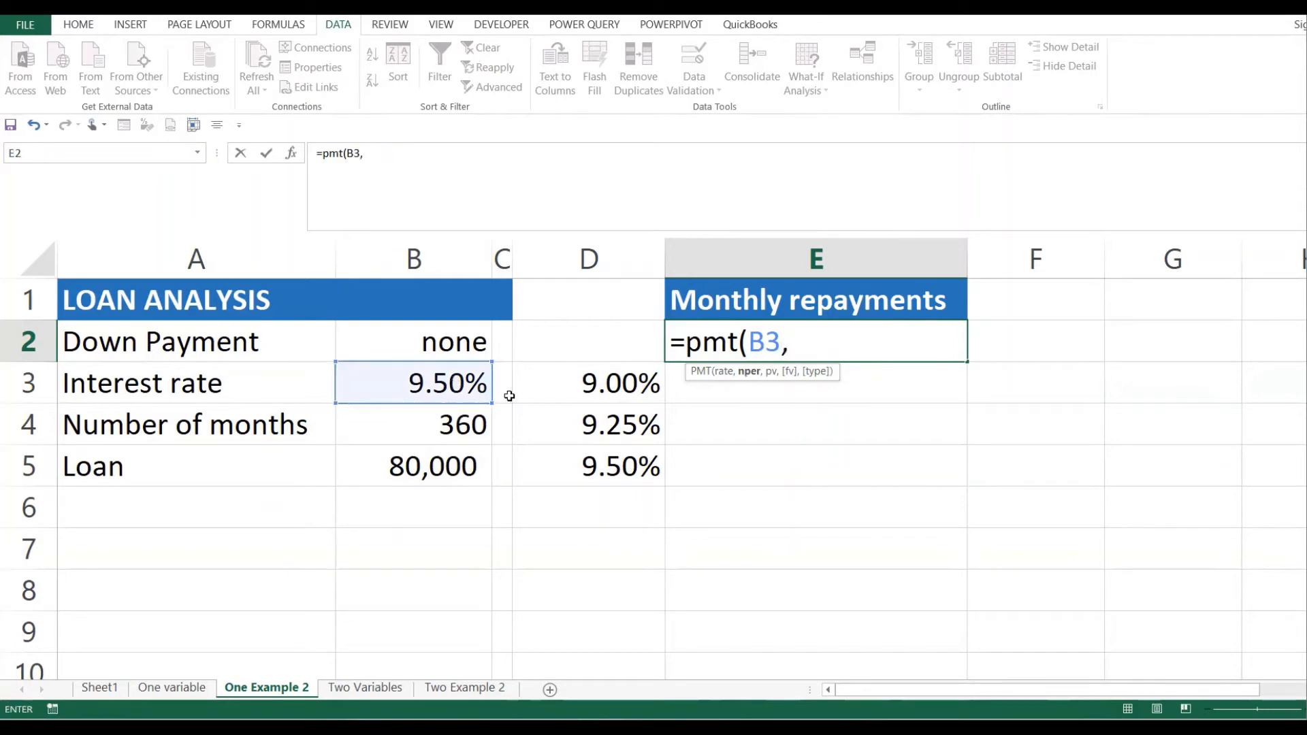
pyautogui.click(446, 425)
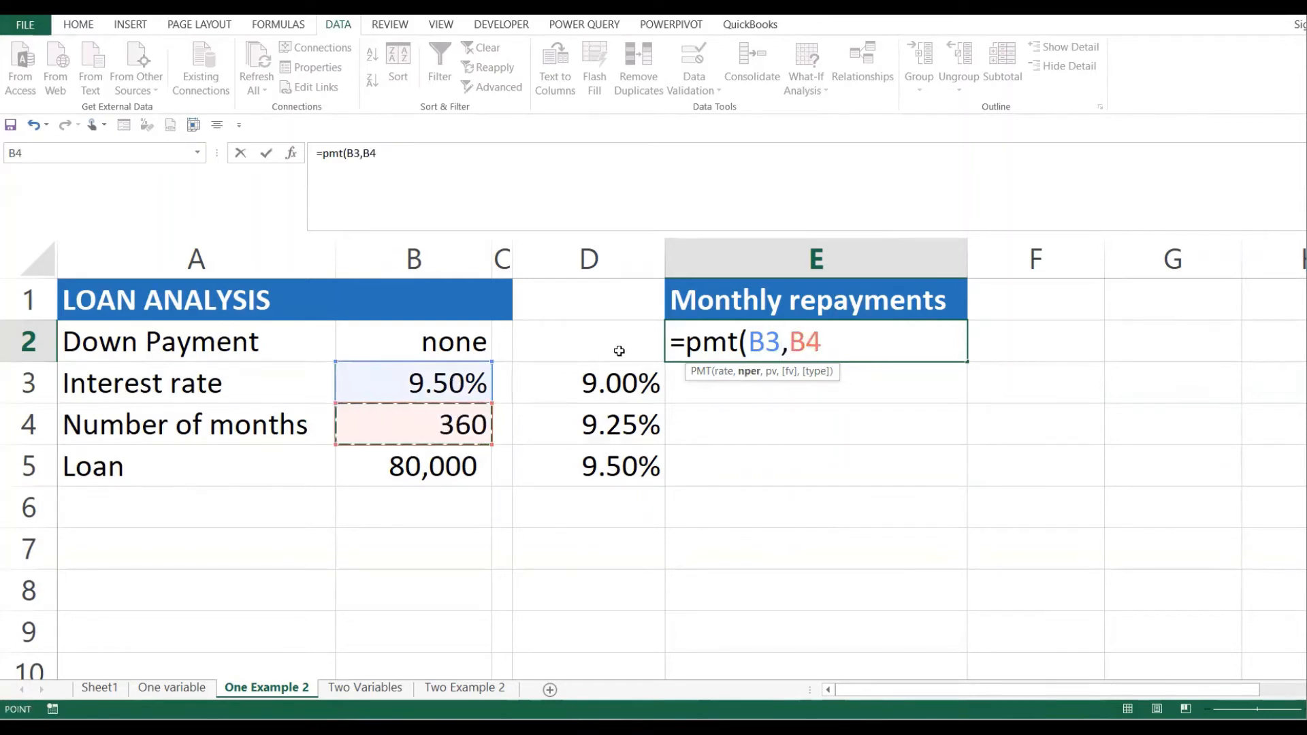
pyautogui.click(777, 342)
pyautogui.write('/12')
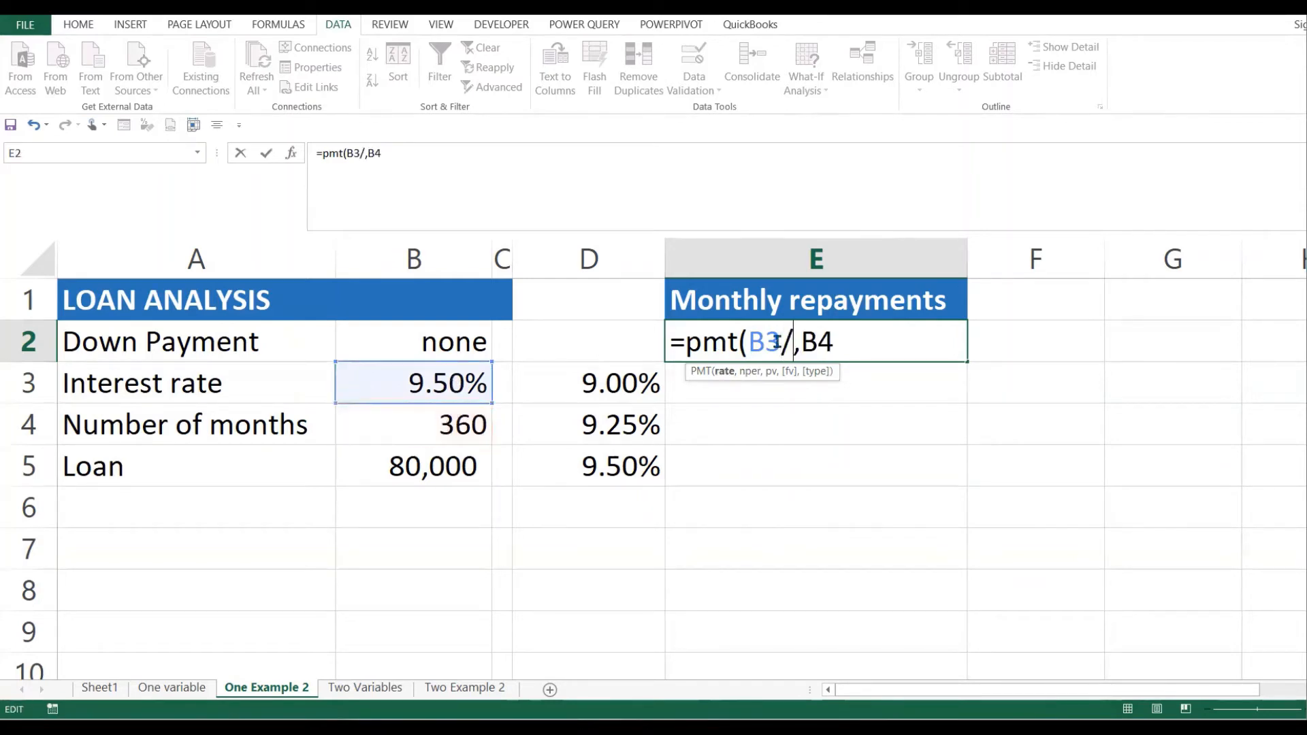
pyautogui.click(887, 333)
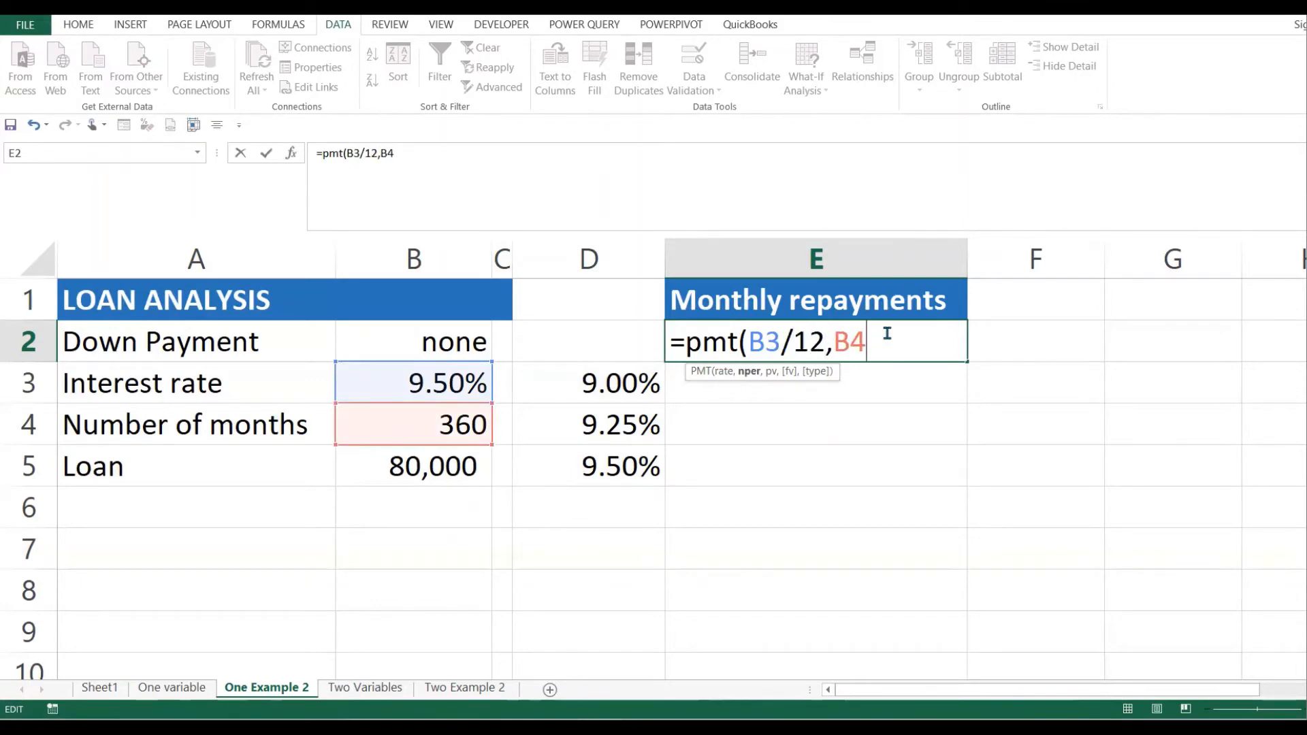
pyautogui.write(',')
pyautogui.click(430, 471)
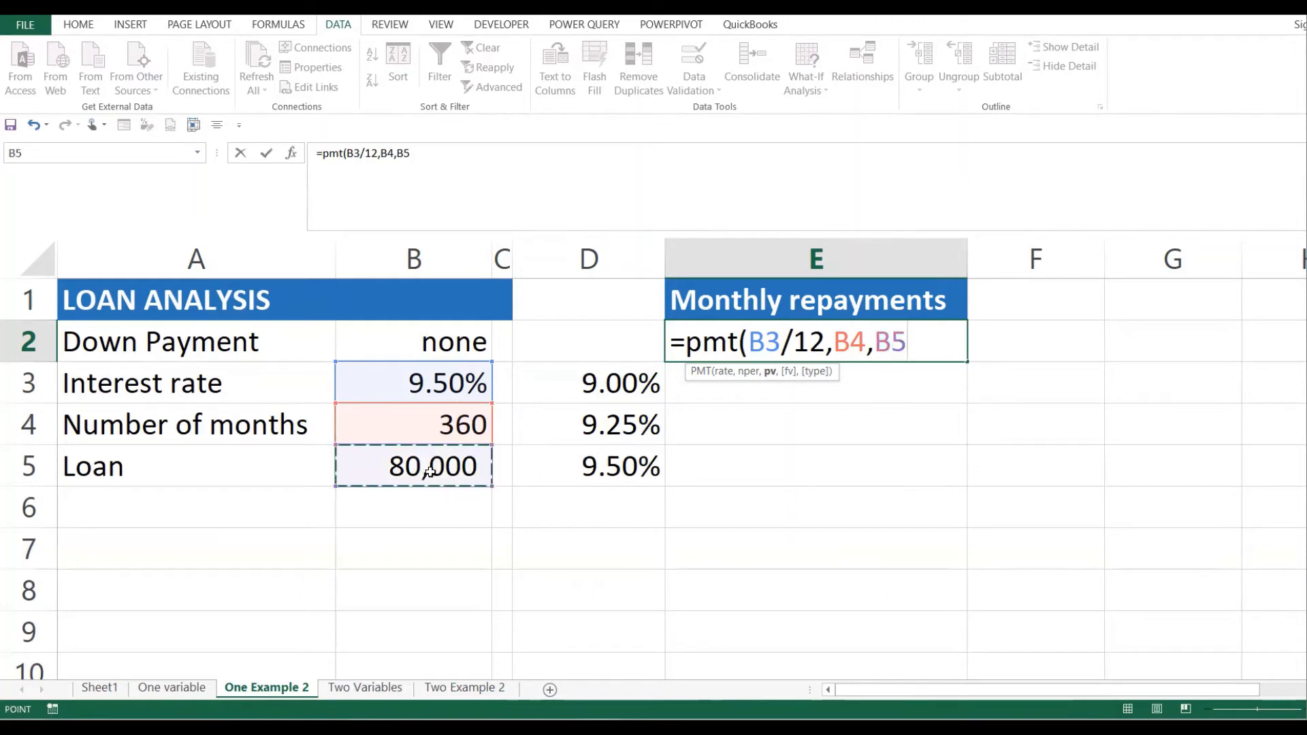
pyautogui.write(')')
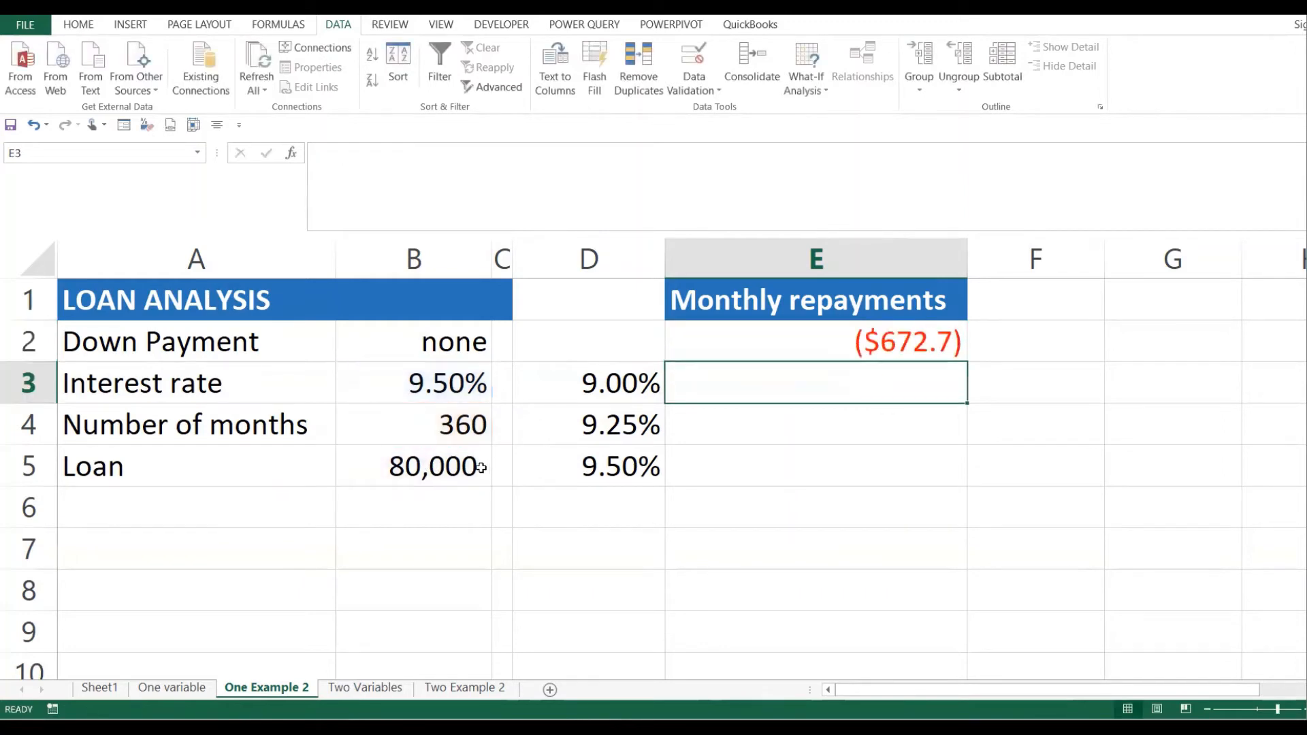
pyautogui.moveTo(606, 338); pyautogui.dragTo(799, 461)
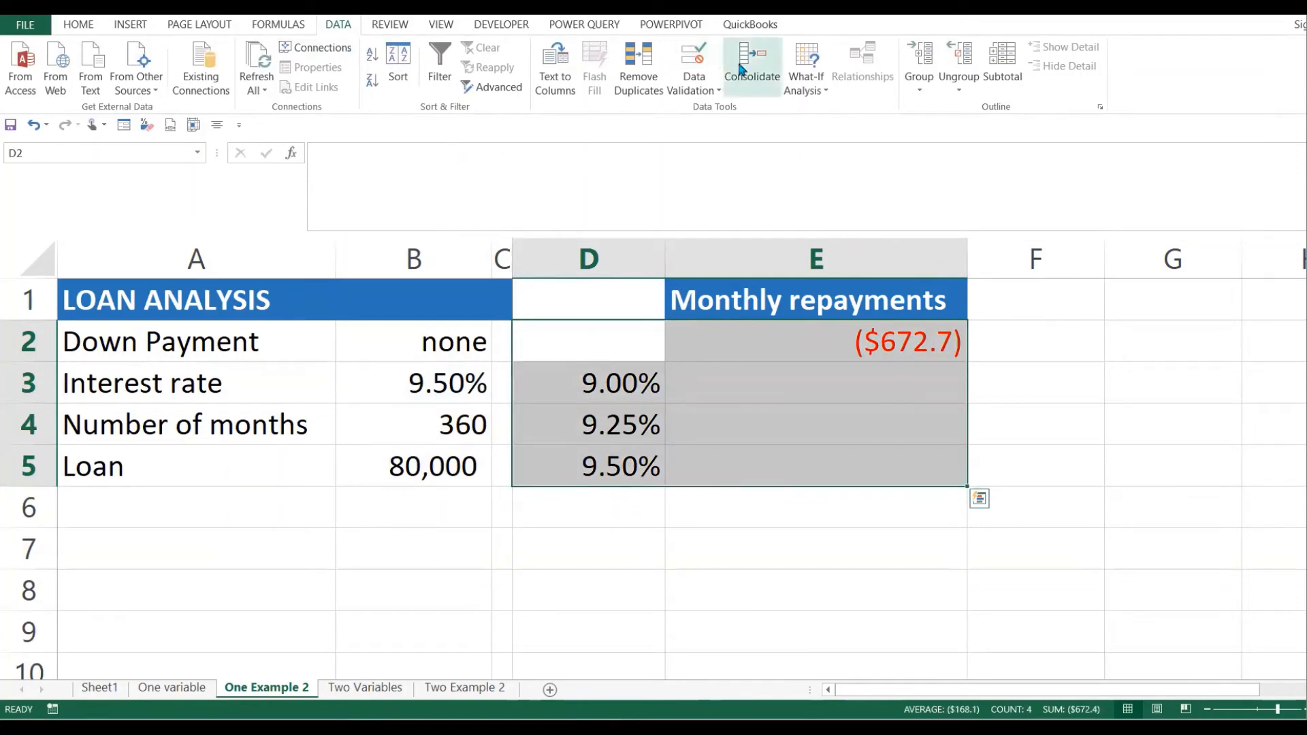
# - Build the data table with column input B3, giving ($643.7), ($658.1) and ($672.7)
pyautogui.click(806, 68)
pyautogui.click(849, 151)
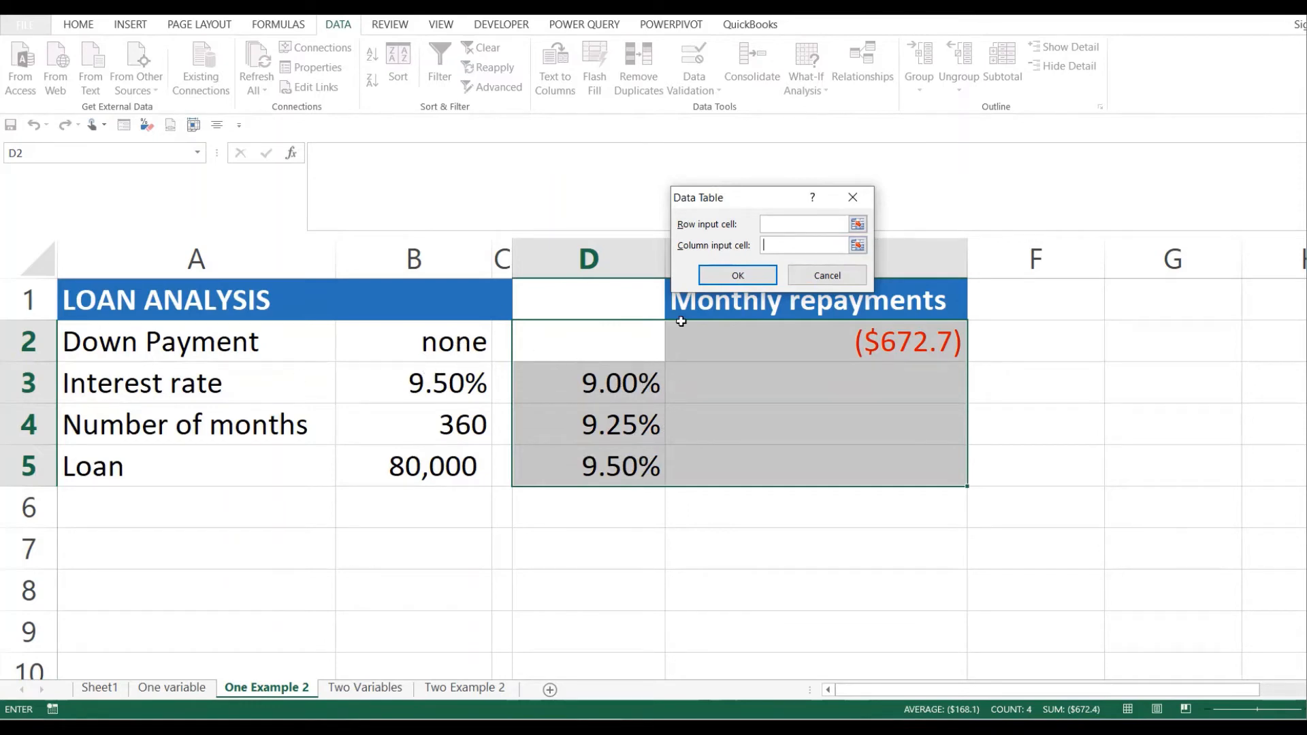
pyautogui.click(418, 389)
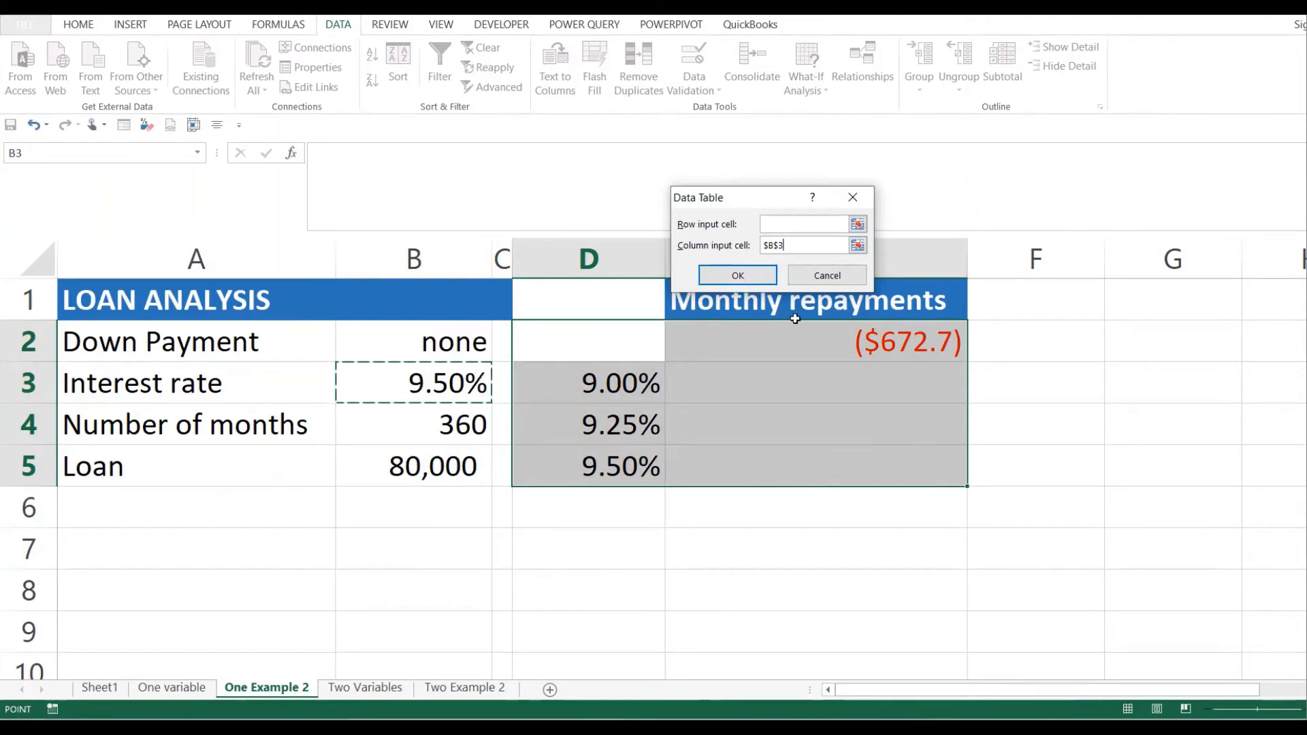
pyautogui.click(764, 275)
pyautogui.click(721, 448)
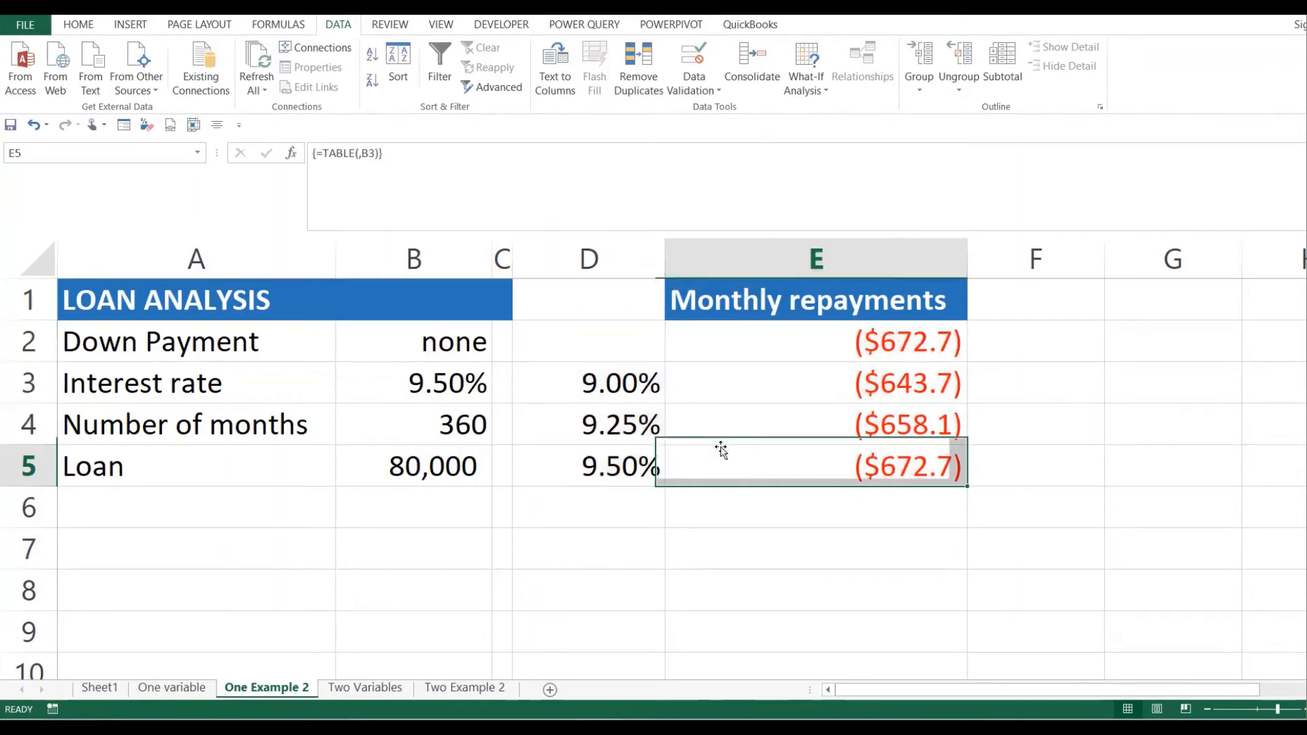
pyautogui.moveTo(799, 375); pyautogui.dragTo(852, 475)
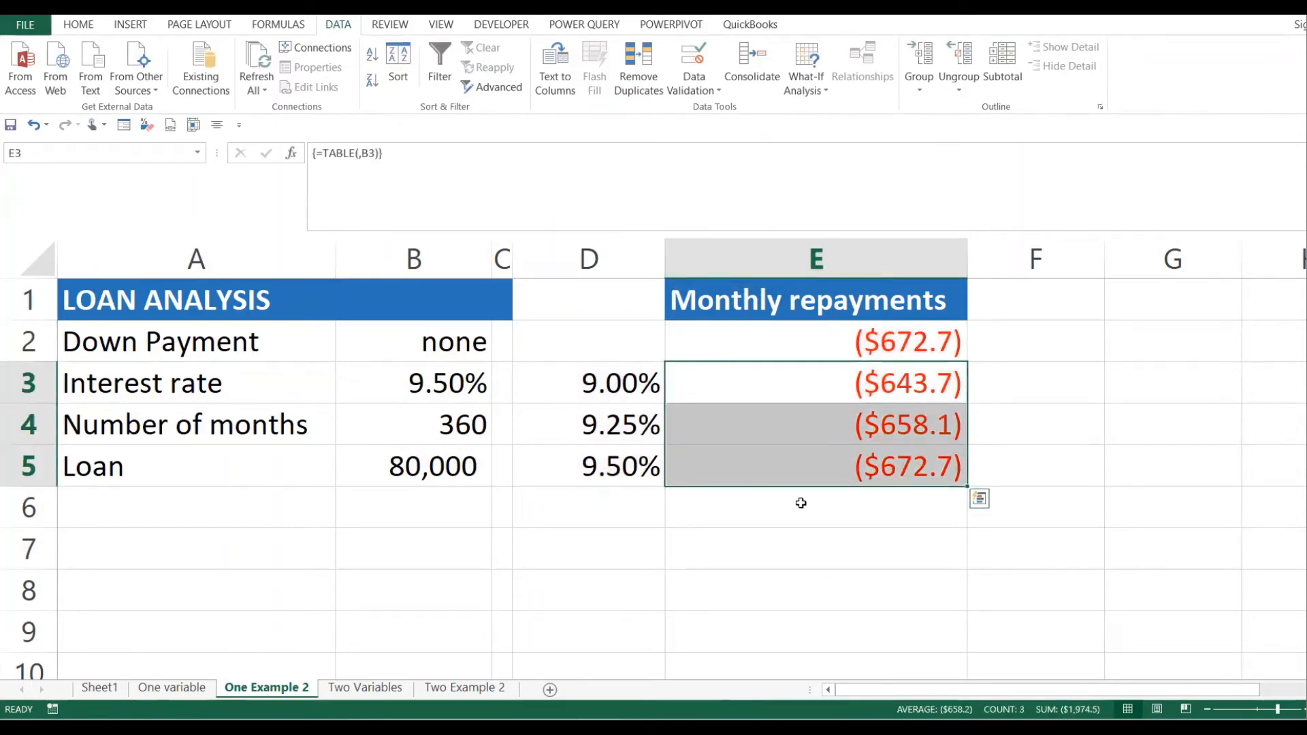
pyautogui.click(749, 382)
pyautogui.click(627, 386)
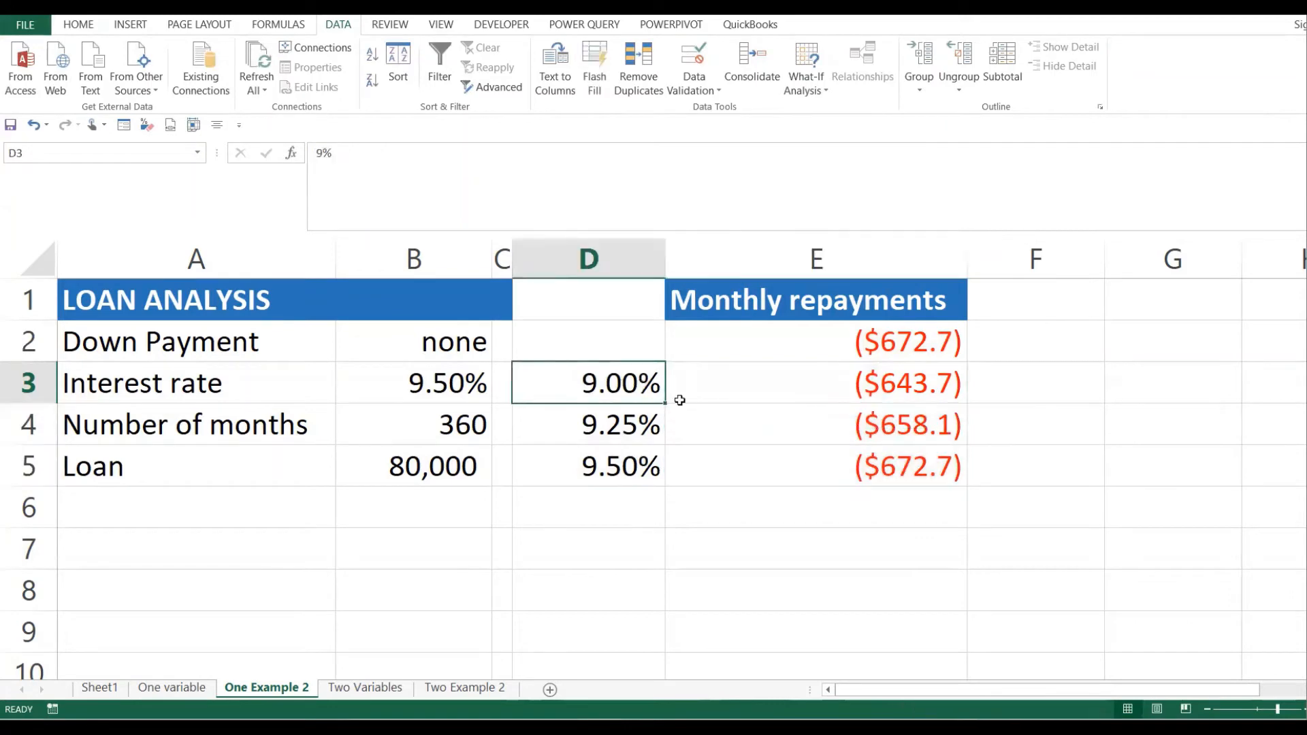
pyautogui.click(866, 380)
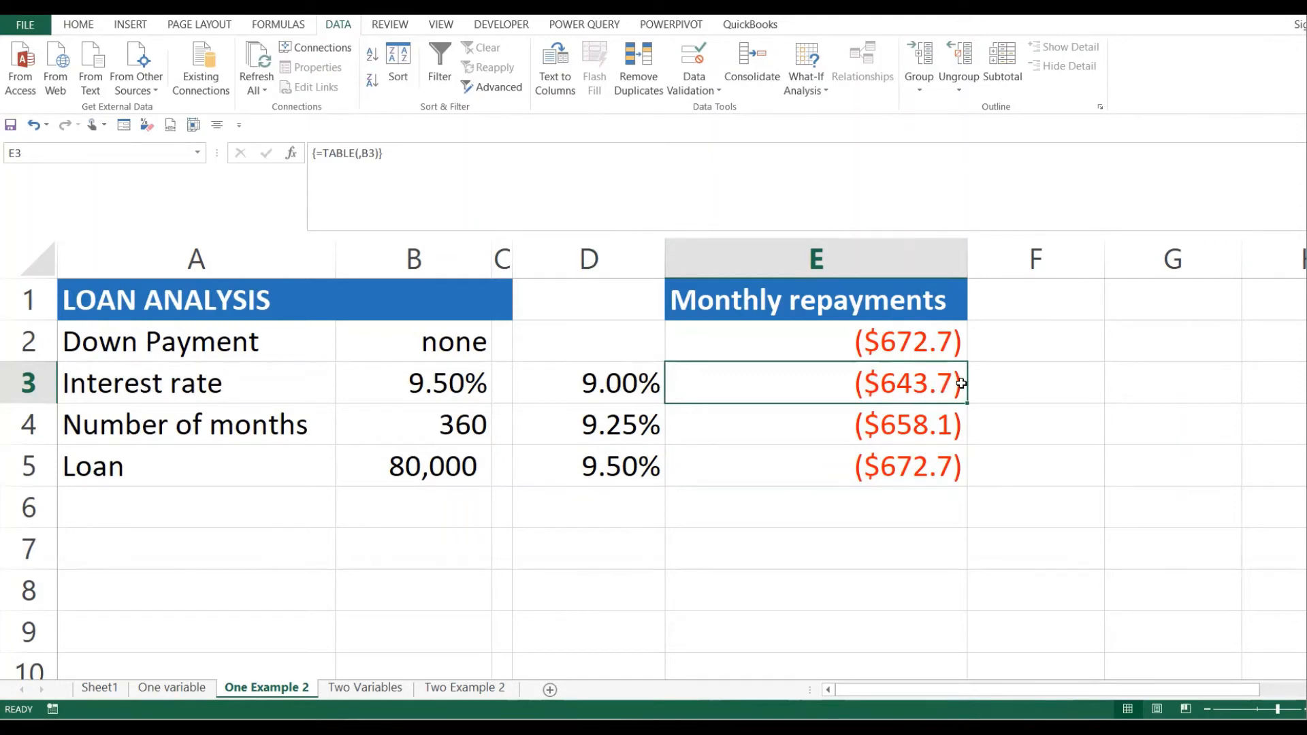
pyautogui.click(622, 426)
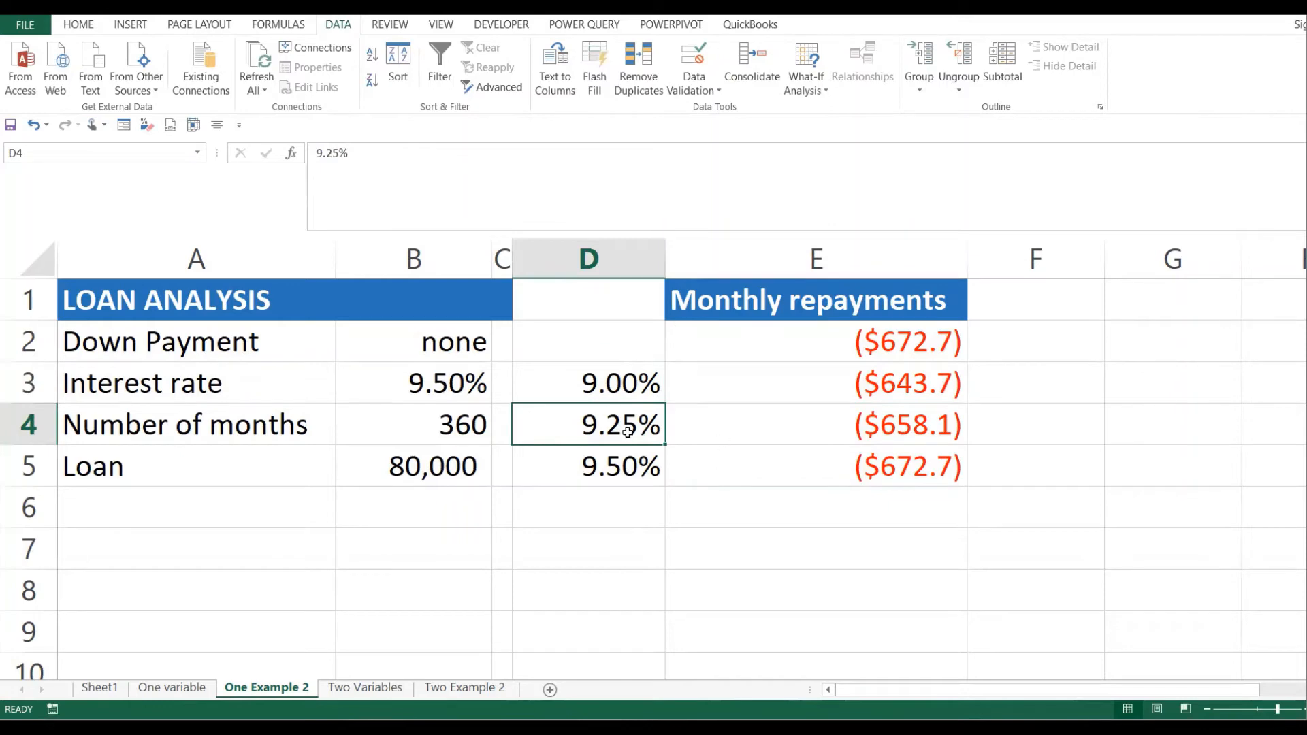
pyautogui.click(909, 423)
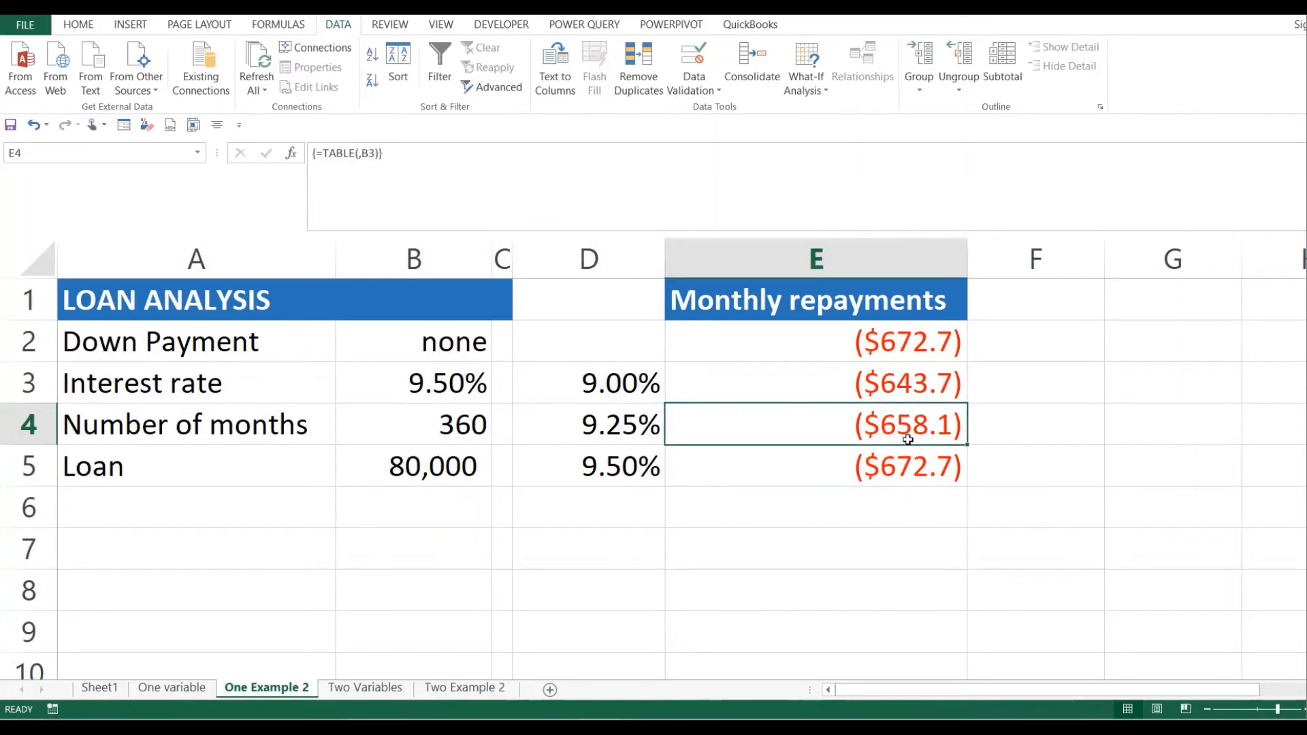
pyautogui.click(611, 470)
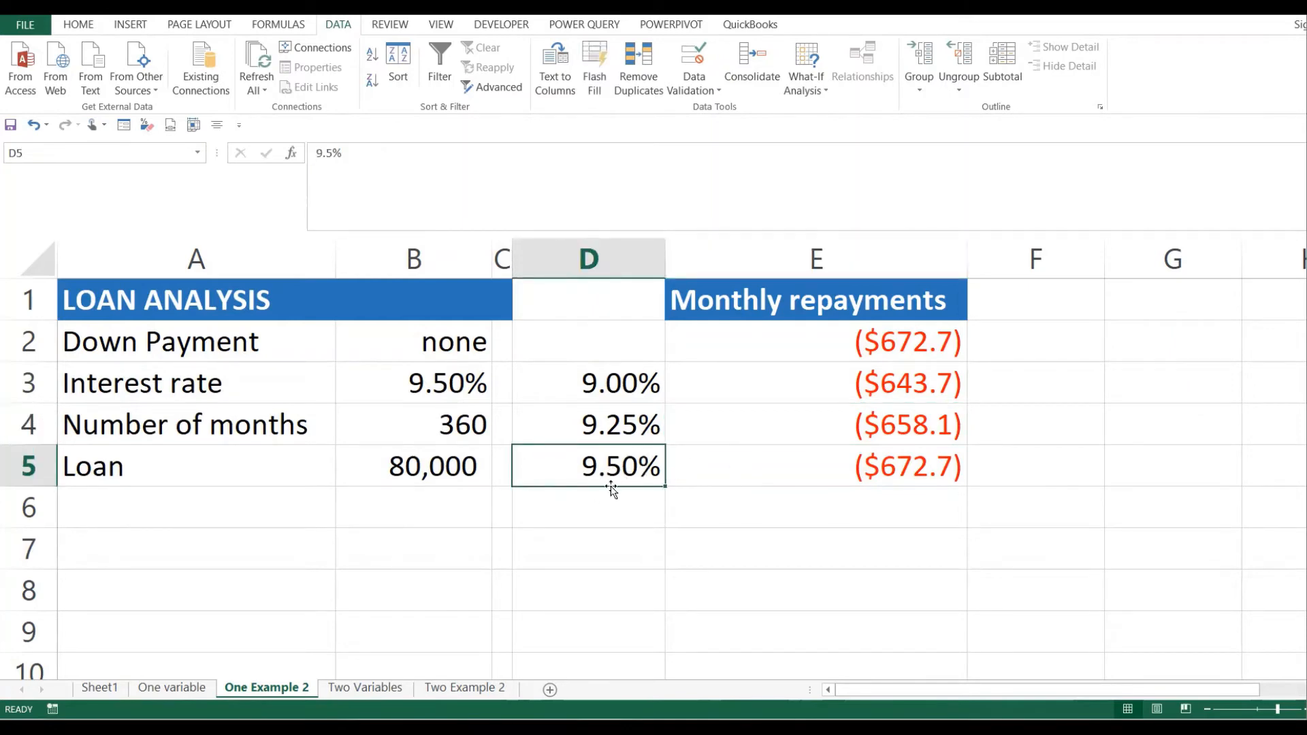
pyautogui.click(907, 463)
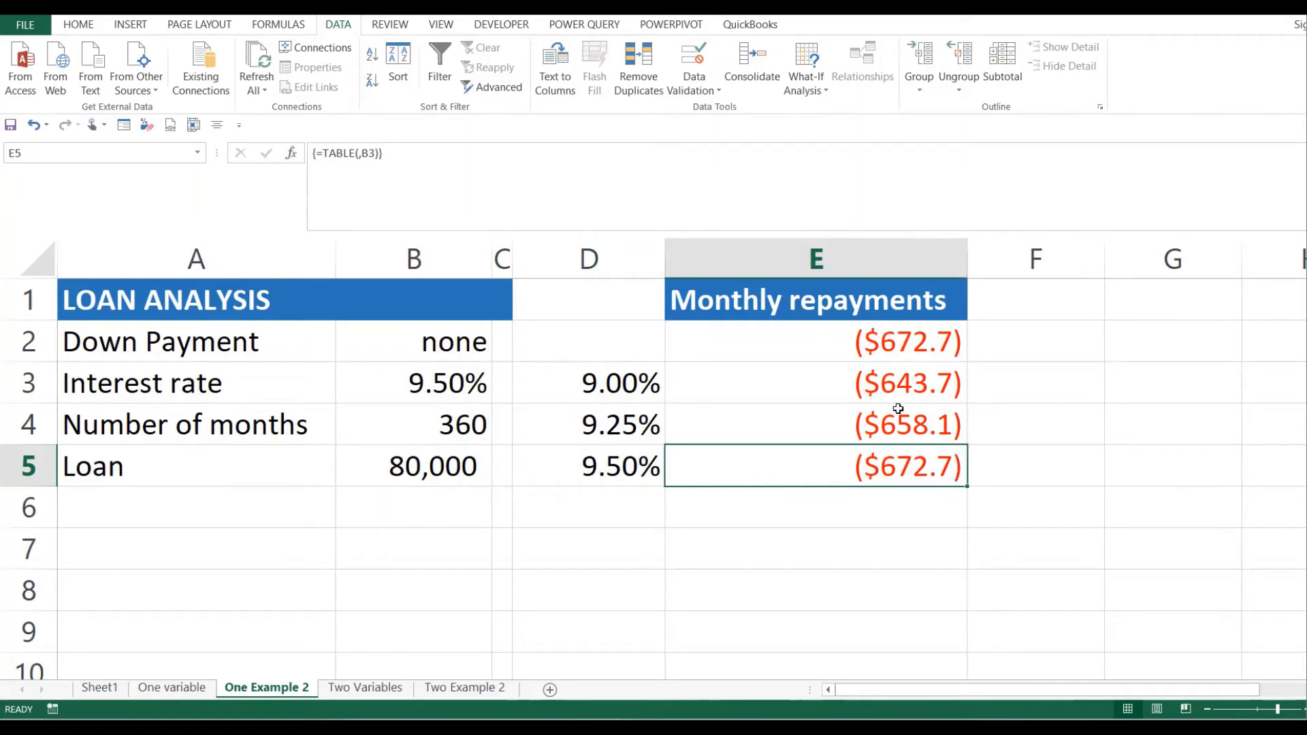
pyautogui.moveTo(878, 384)
pyautogui.mouseDown()
pyautogui.moveTo(885, 424)
pyautogui.moveTo(878, 385)
pyautogui.mouseUp()
pyautogui.moveTo(619, 383); pyautogui.dragTo(792, 480)
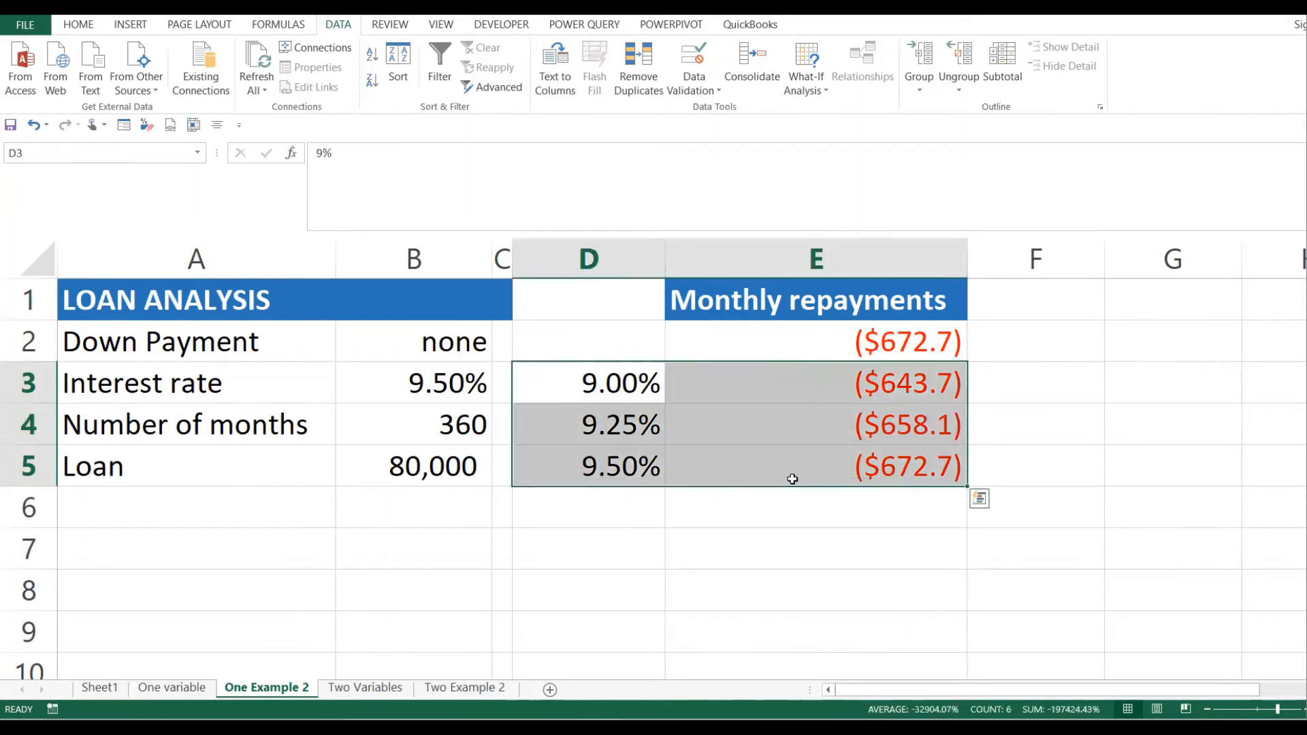
pyautogui.moveTo(592, 374); pyautogui.dragTo(593, 468)
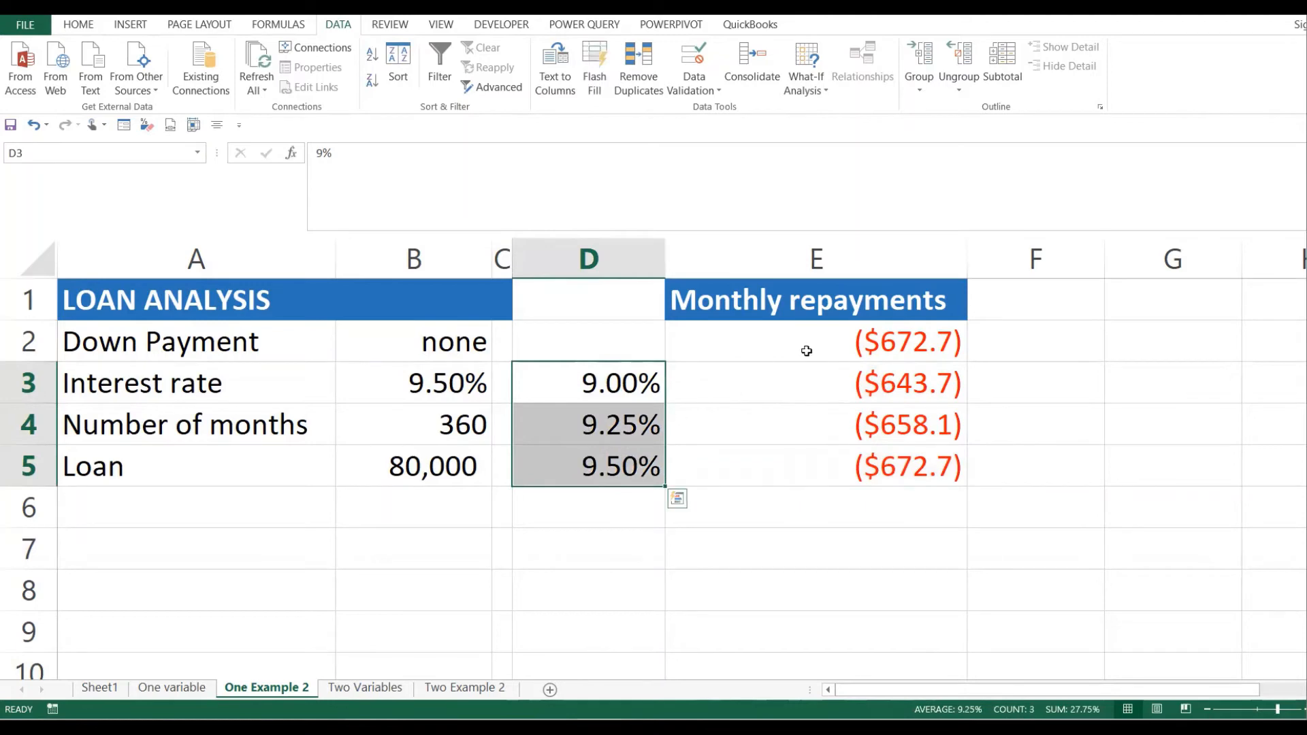
pyautogui.moveTo(817, 385); pyautogui.dragTo(838, 461)
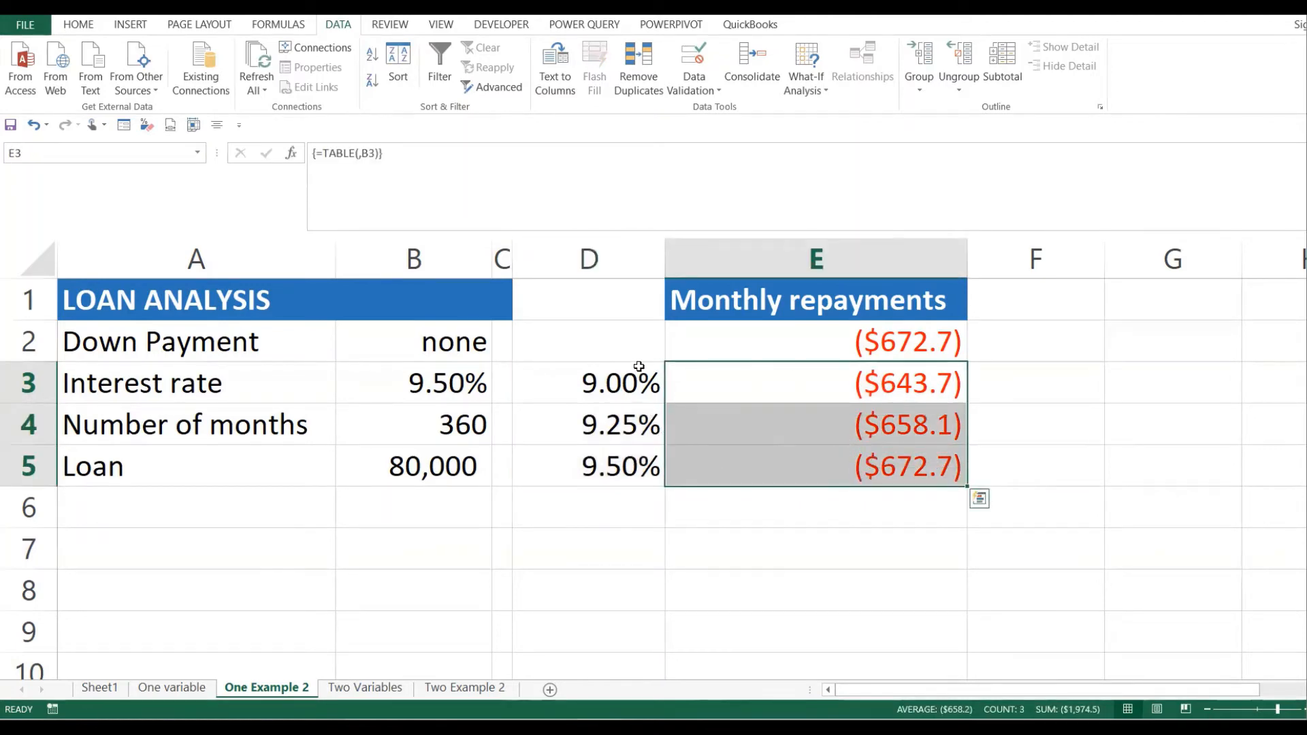
pyautogui.moveTo(638, 367); pyautogui.dragTo(828, 462)
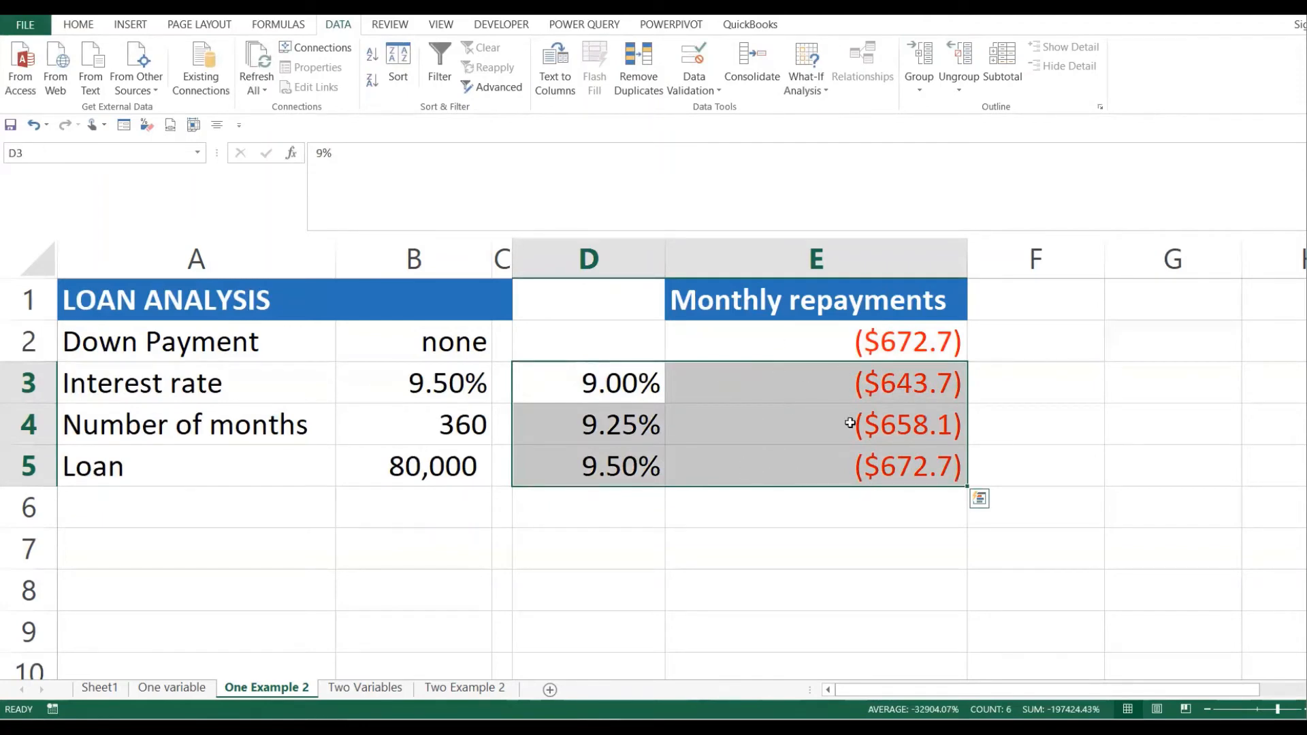
pyautogui.click(496, 455)
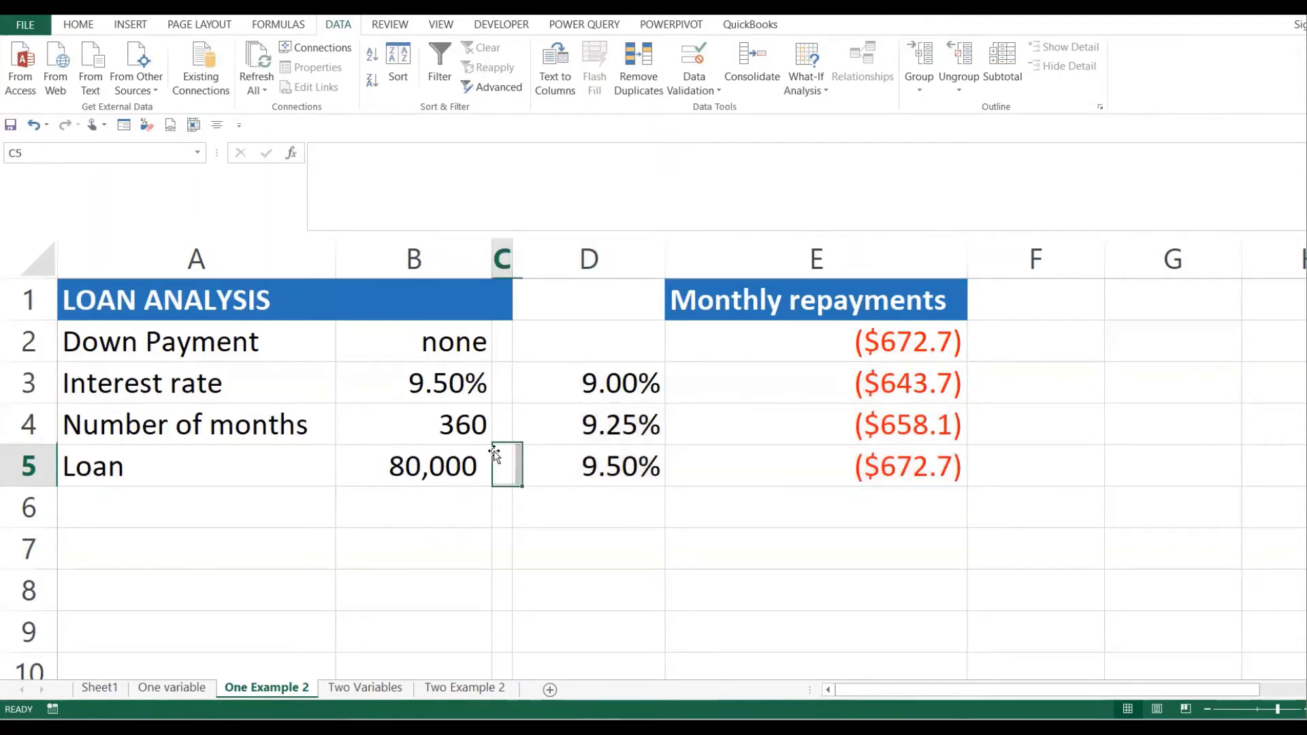
pyautogui.click(407, 376)
pyautogui.moveTo(442, 415); pyautogui.dragTo(437, 465)
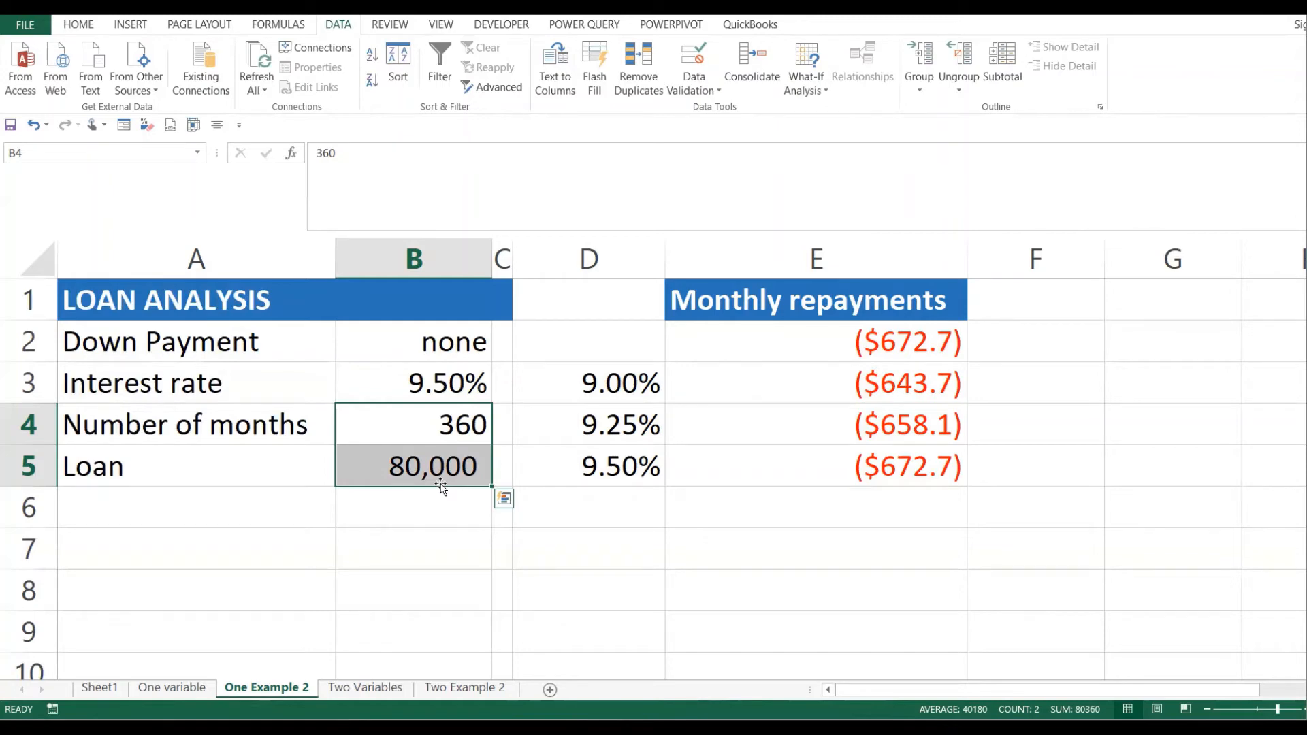
# - On the Two Variables sheet, review the cost figures and quantities 4 to 10 in F3:F8
pyautogui.click(365, 688)
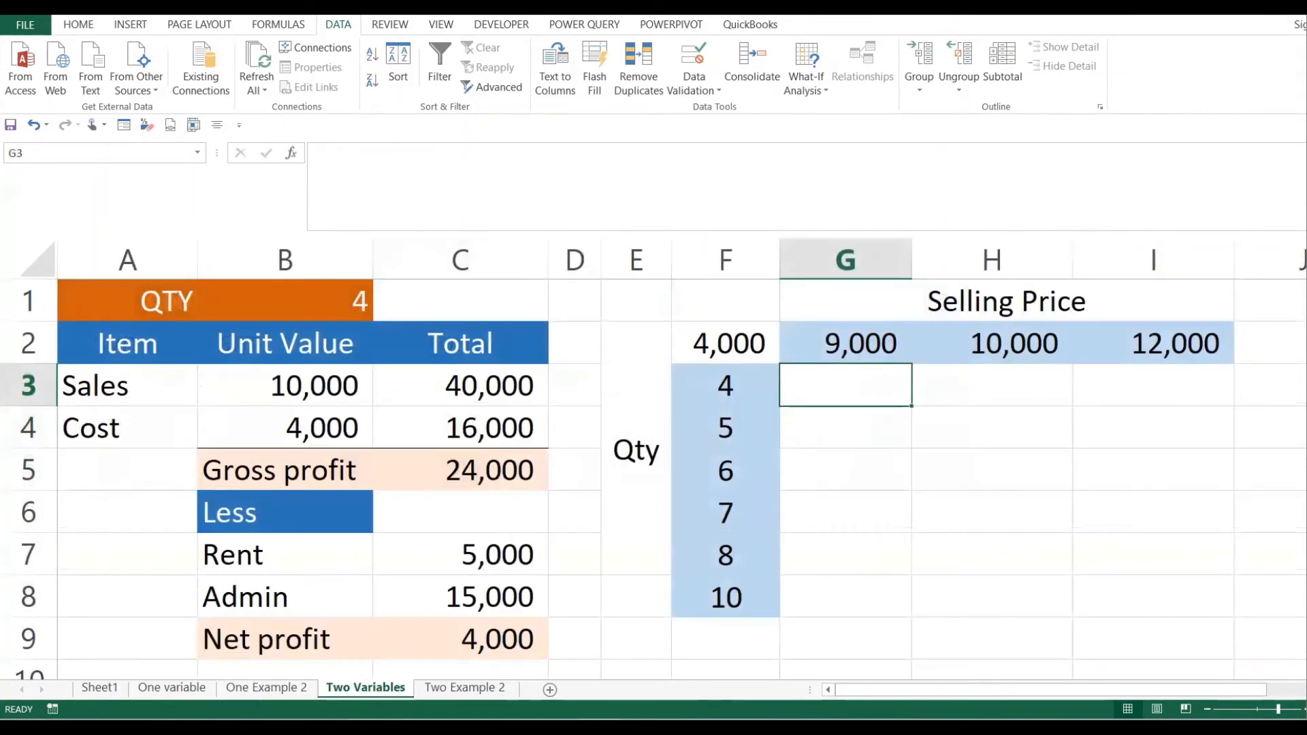
pyautogui.click(490, 585)
pyautogui.click(491, 567)
pyautogui.click(749, 443)
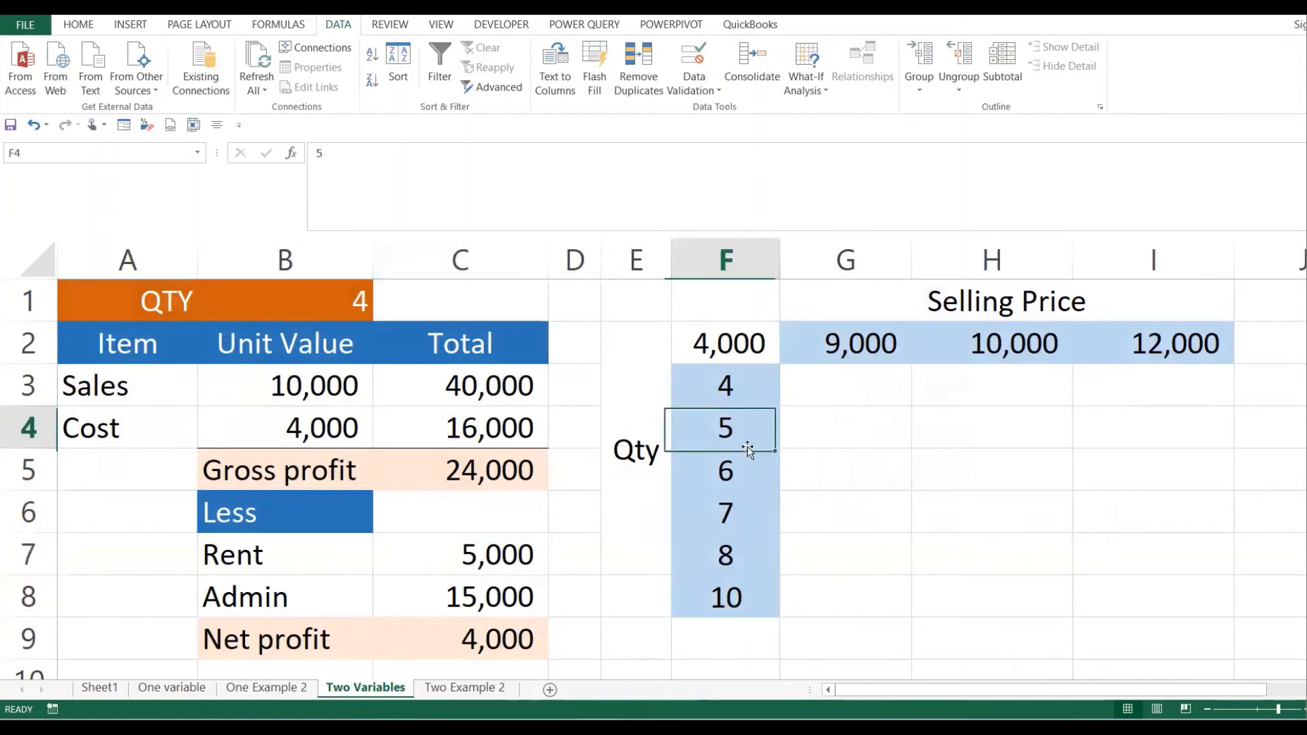
pyautogui.click(769, 397)
pyautogui.moveTo(641, 389); pyautogui.dragTo(727, 606)
pyautogui.click(727, 389)
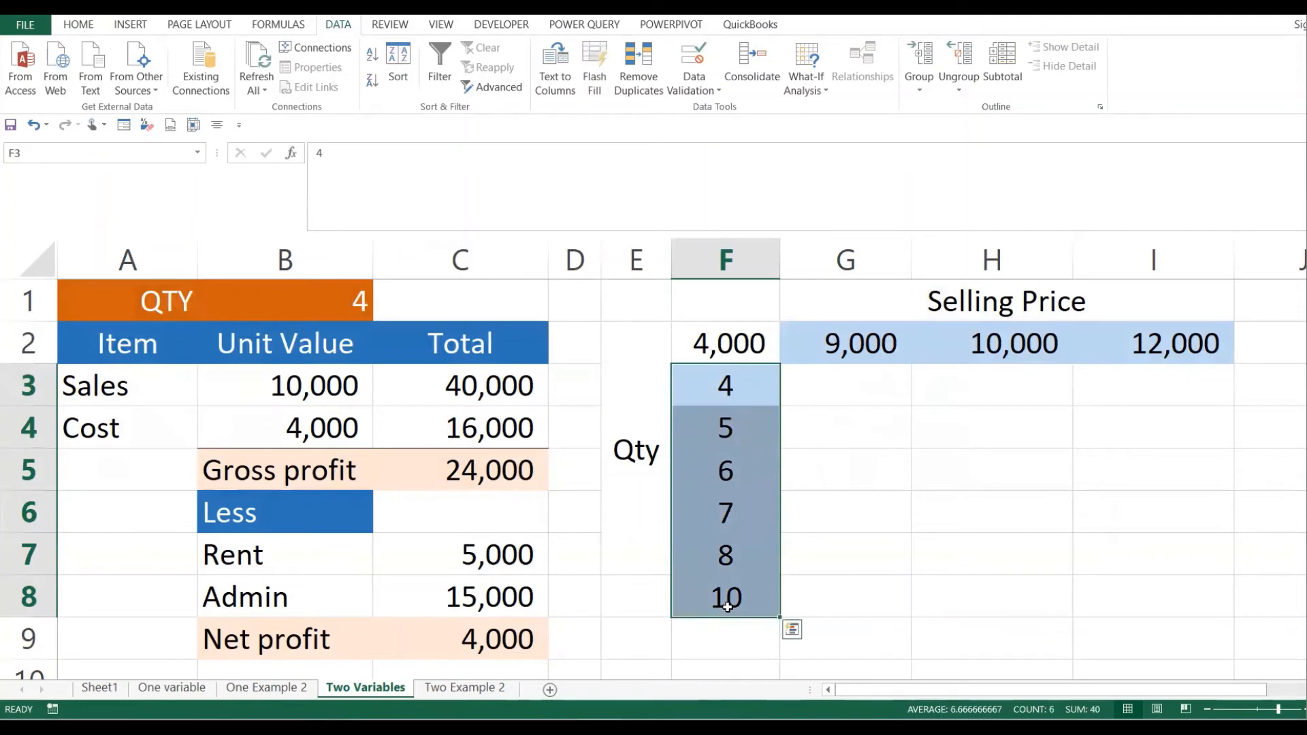
# - Highlight the net profit link in F2, the selling-price row F2:I2 and the empty results area
pyautogui.click(720, 342)
pyautogui.moveTo(720, 341); pyautogui.dragTo(1112, 329)
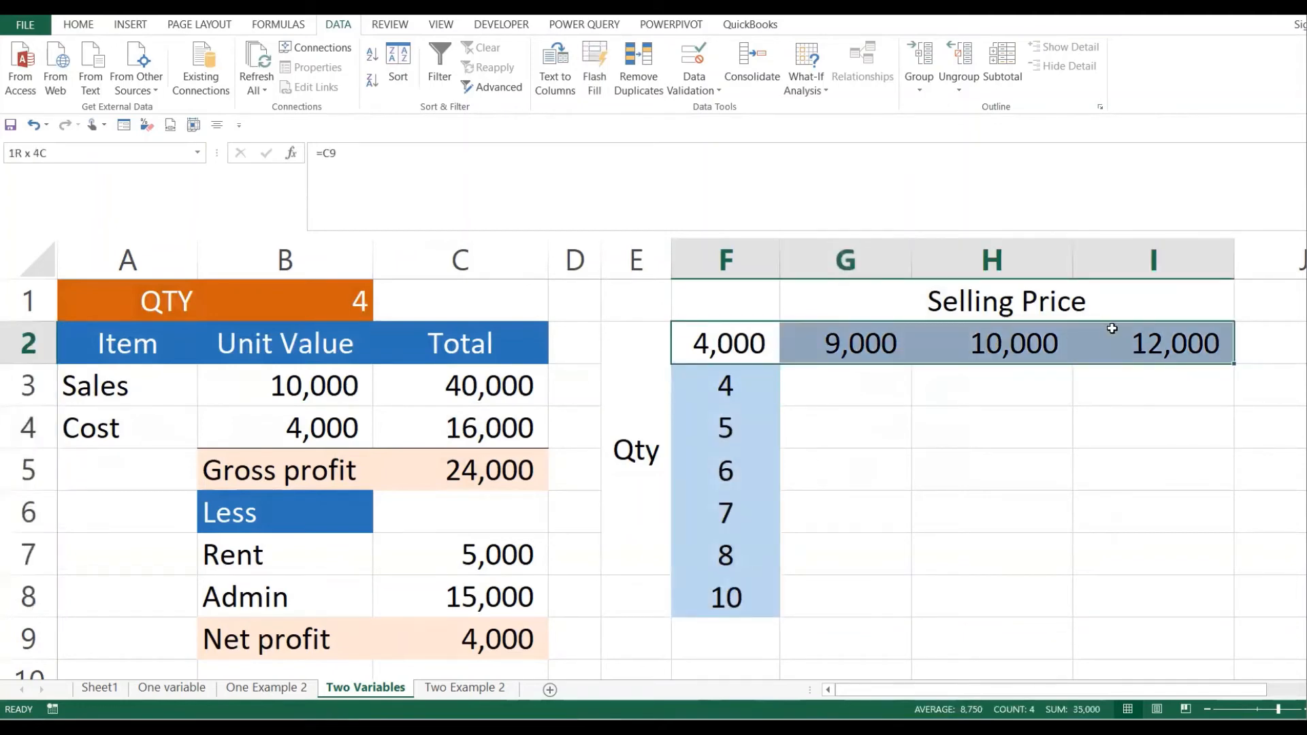
pyautogui.moveTo(855, 379); pyautogui.dragTo(1133, 586)
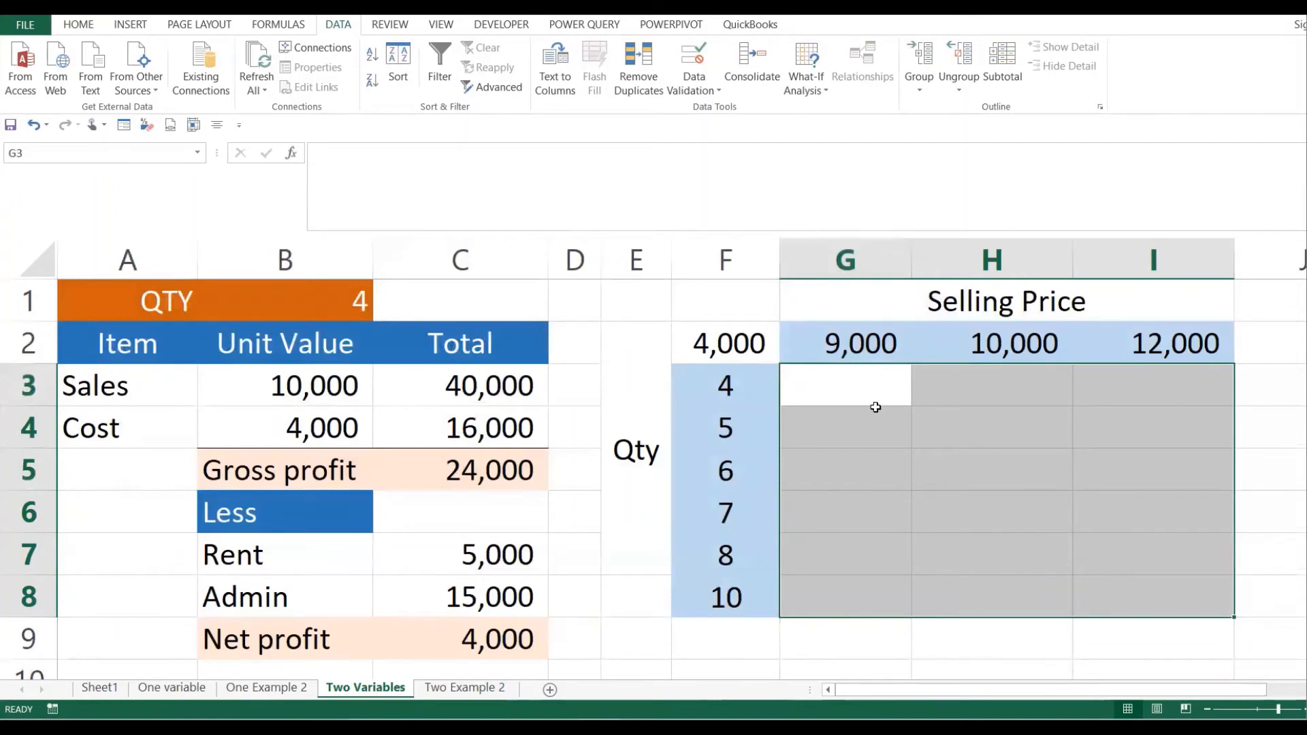
pyautogui.click(906, 403)
# - Show how quantity 4 and the 9,000 selling price meet in result cell G3
pyautogui.click(723, 386)
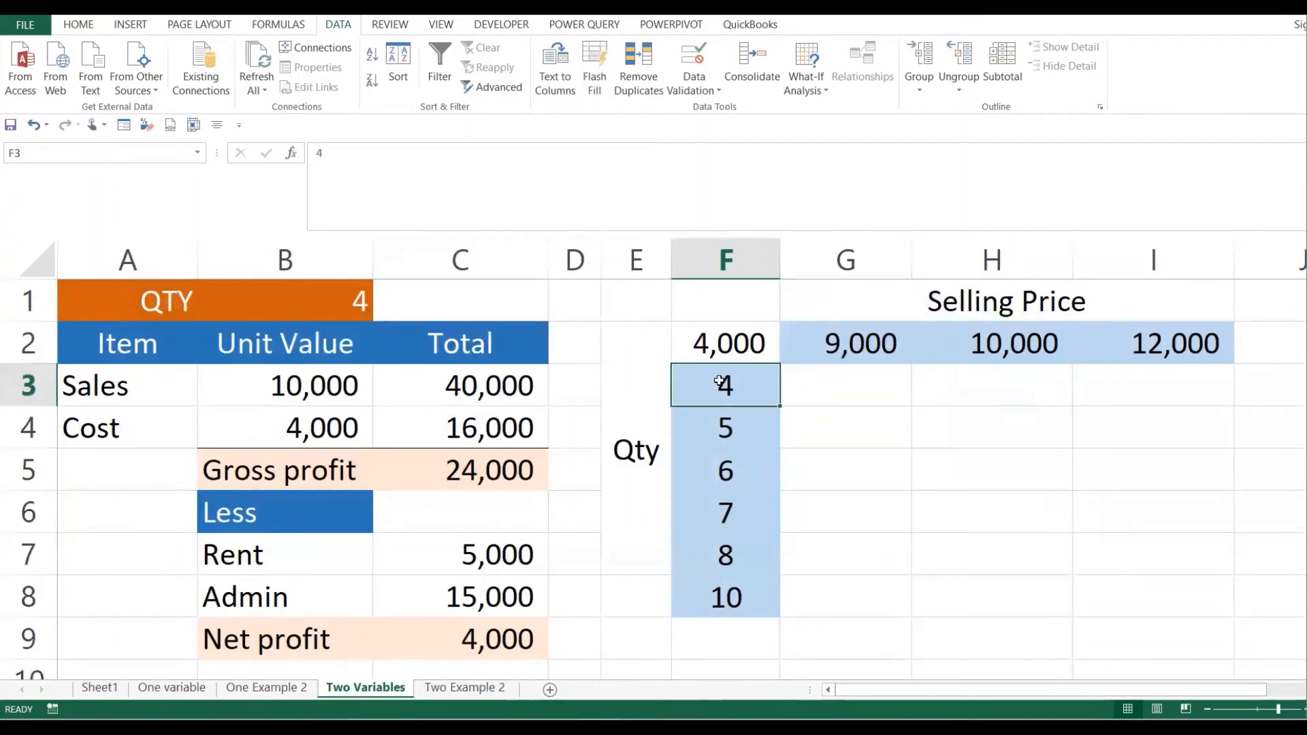
pyautogui.click(872, 376)
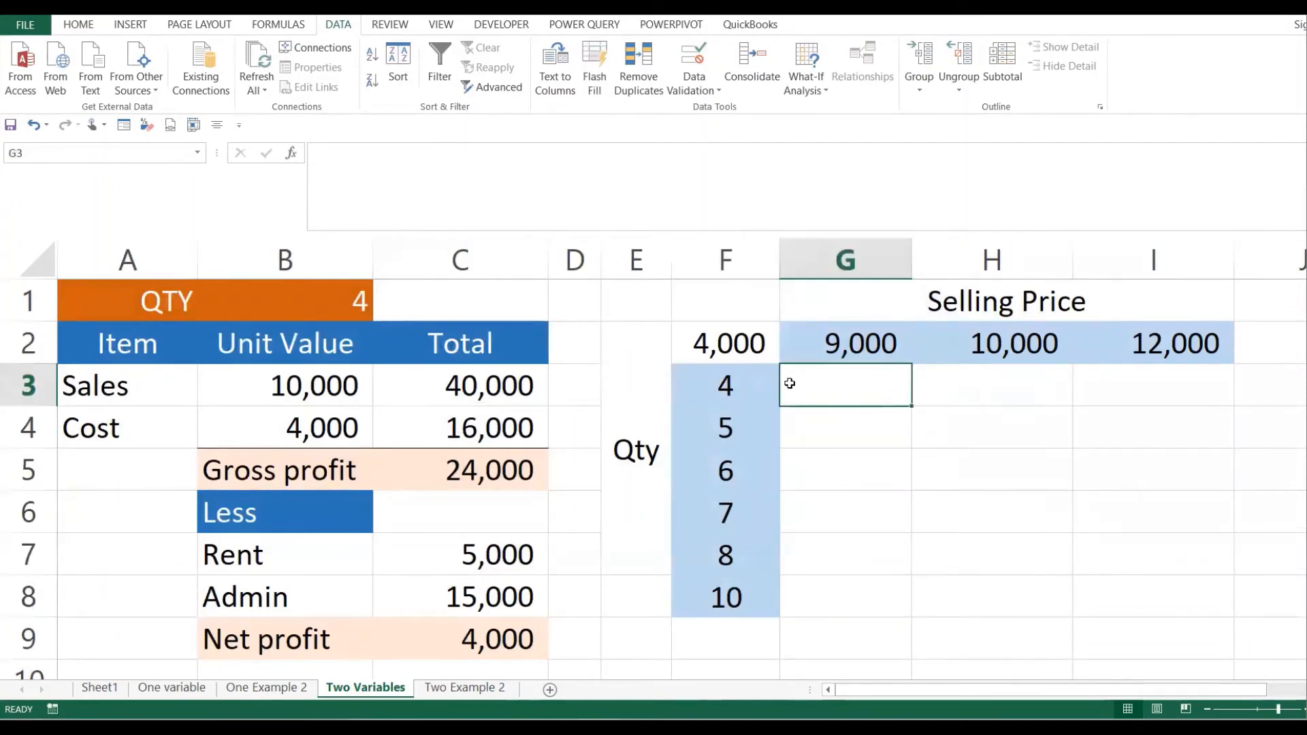
pyautogui.click(709, 382)
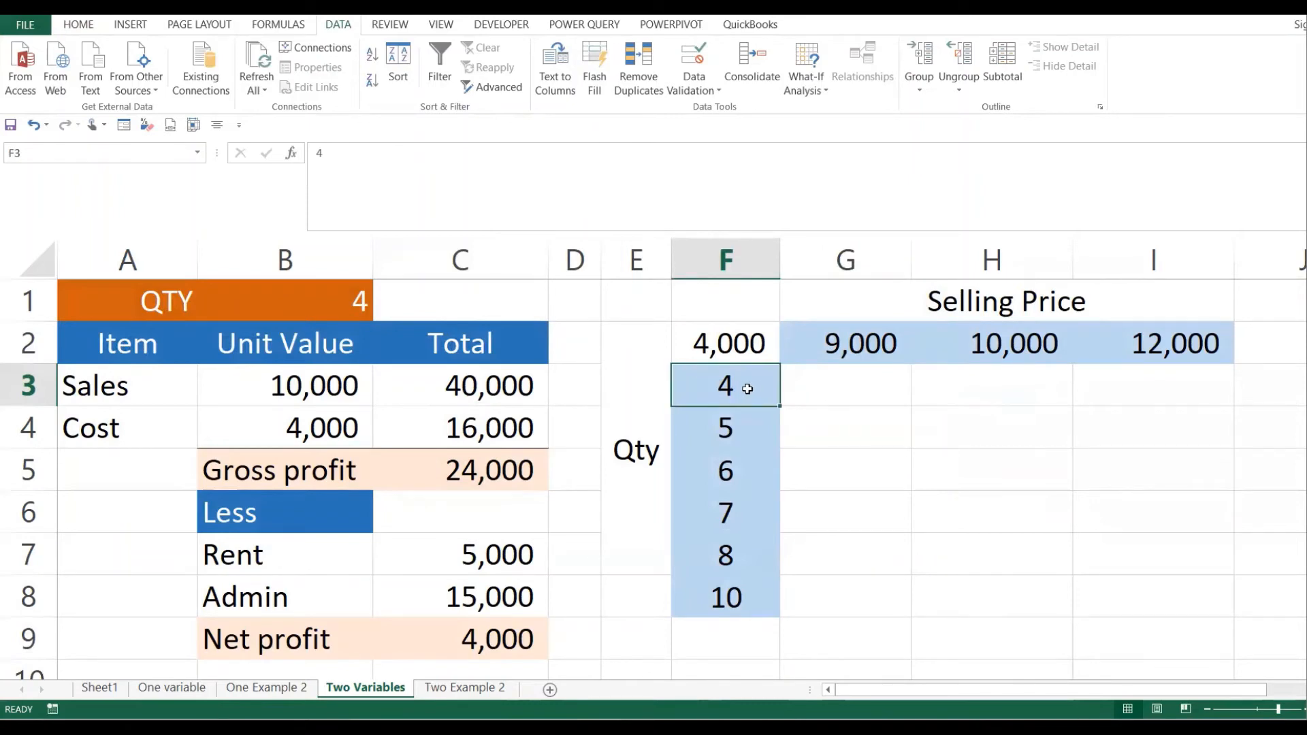
pyautogui.click(863, 350)
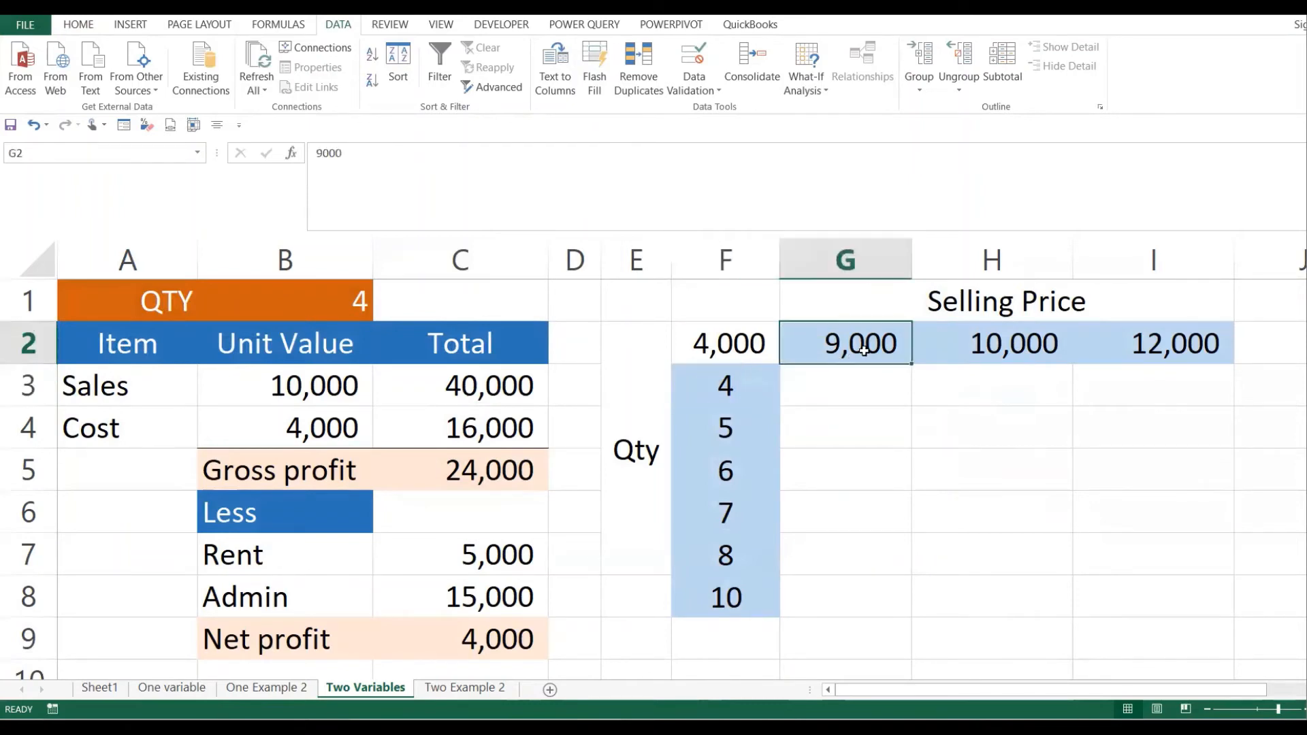
pyautogui.click(824, 393)
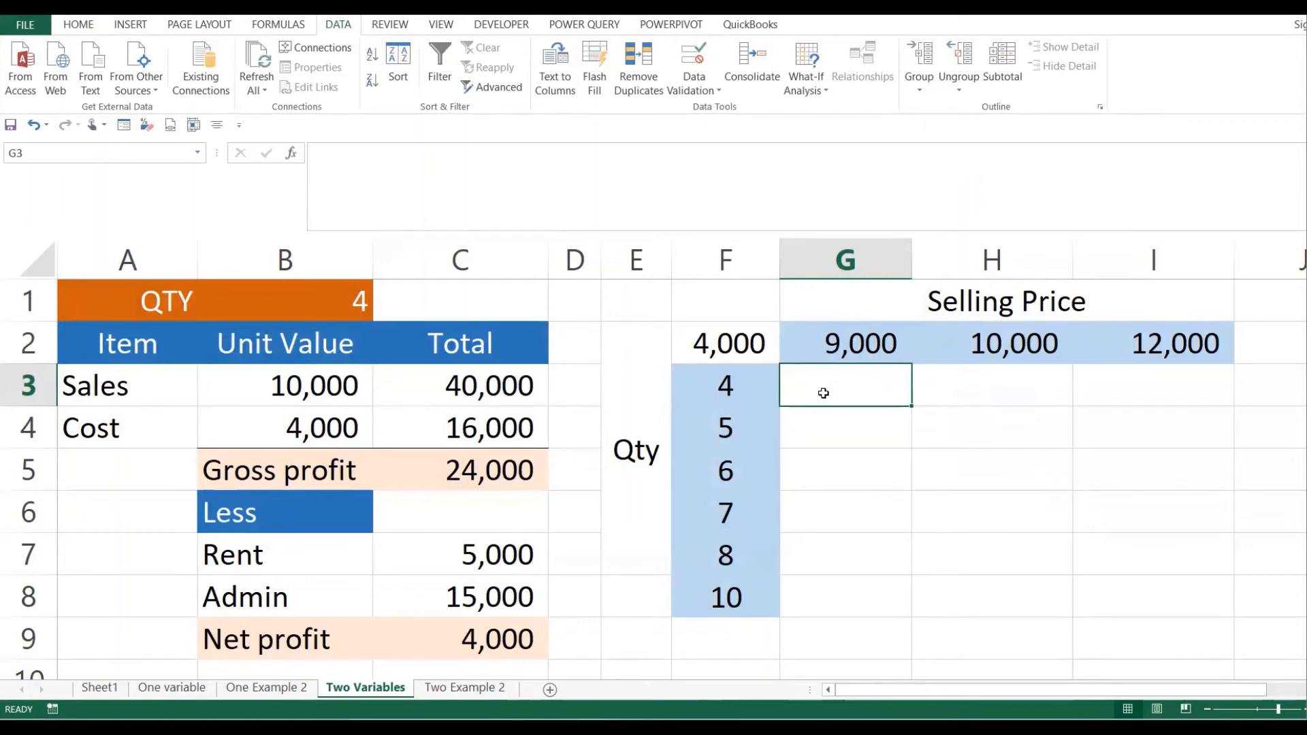
pyautogui.click(726, 381)
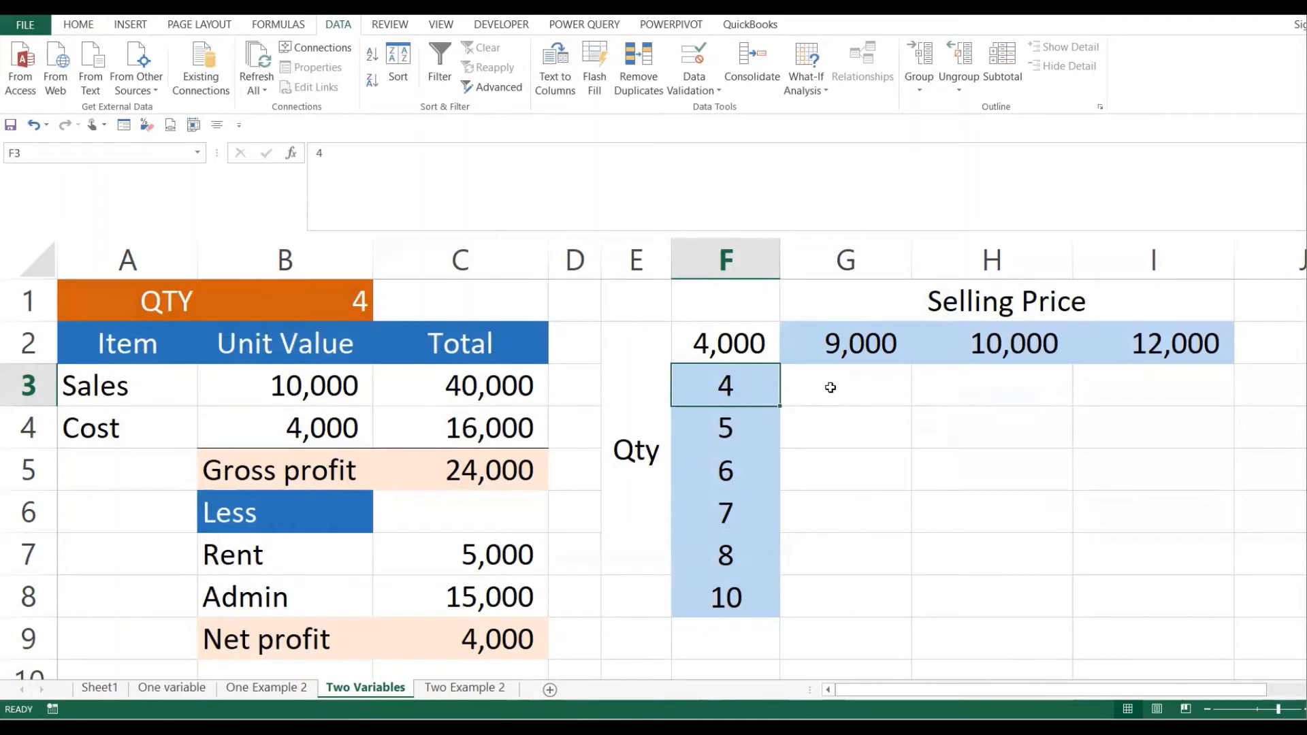
# - Point out the 10,000 and 12,000 prices and their empty result cells, then return to One variable
pyautogui.click(1042, 355)
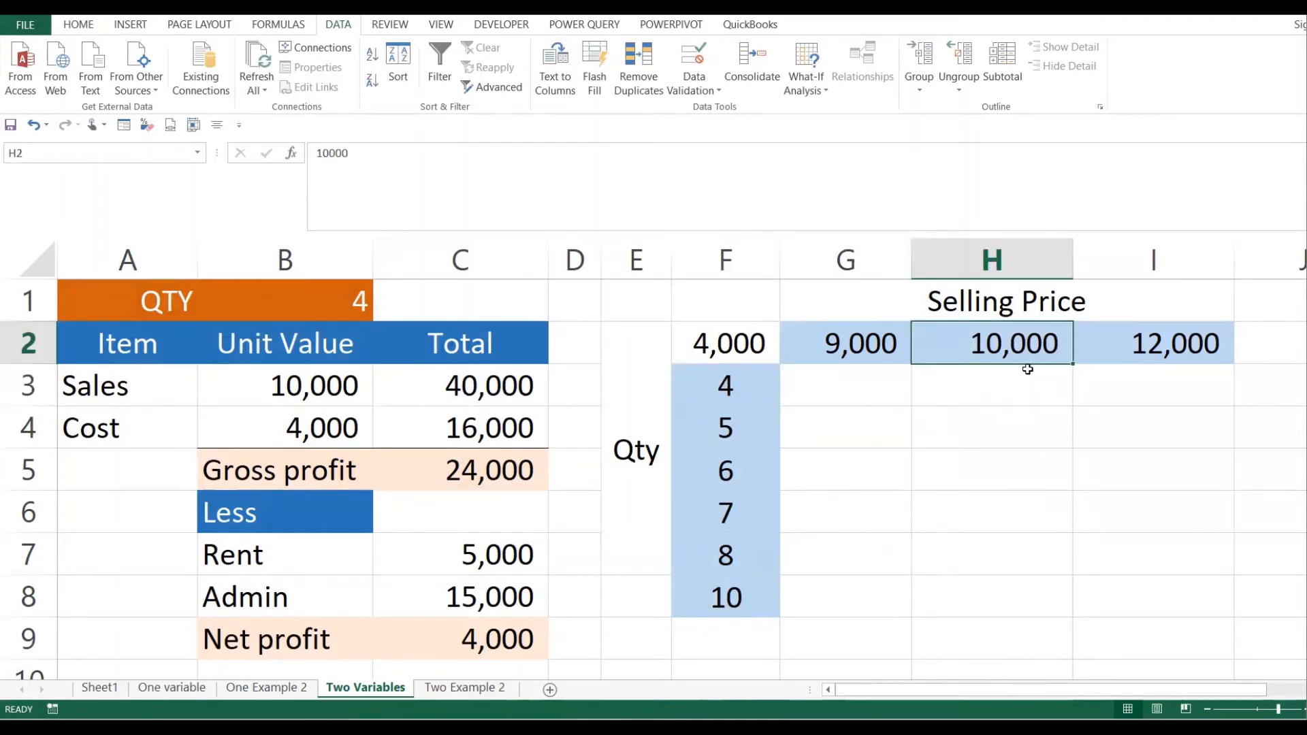
pyautogui.click(999, 390)
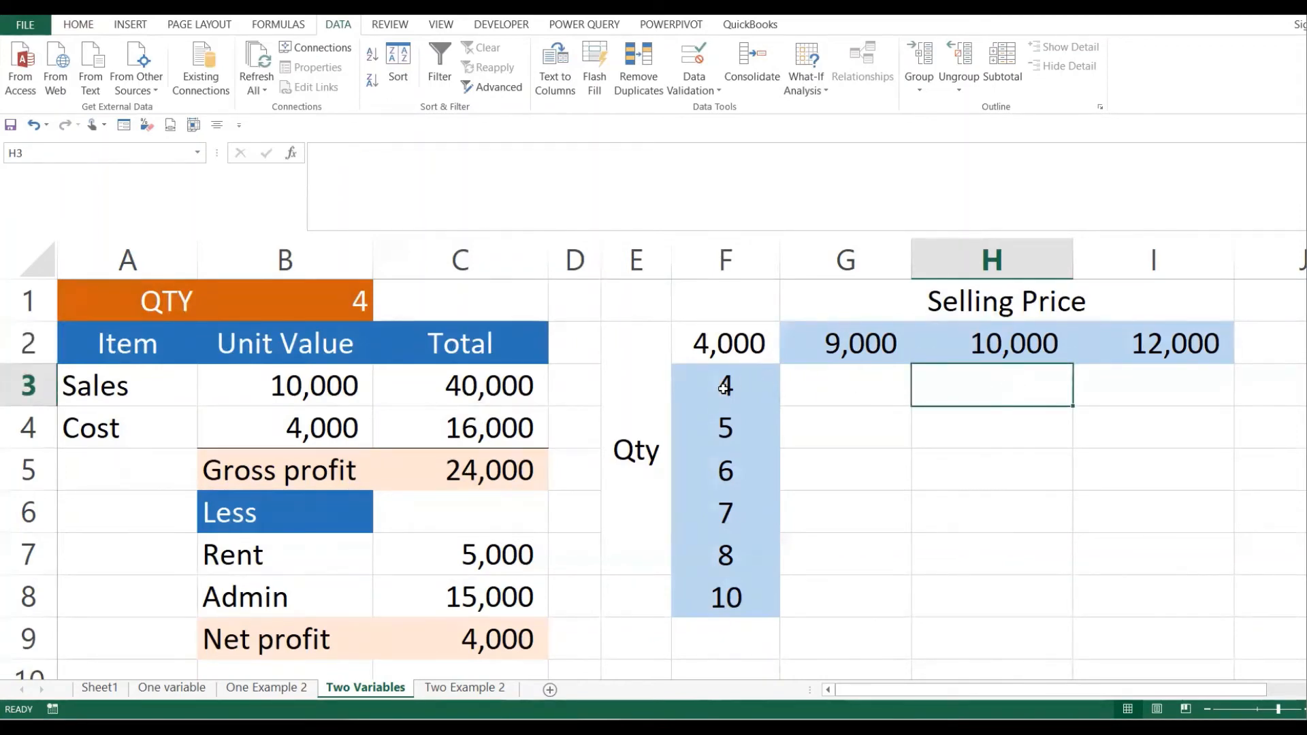
pyautogui.click(755, 380)
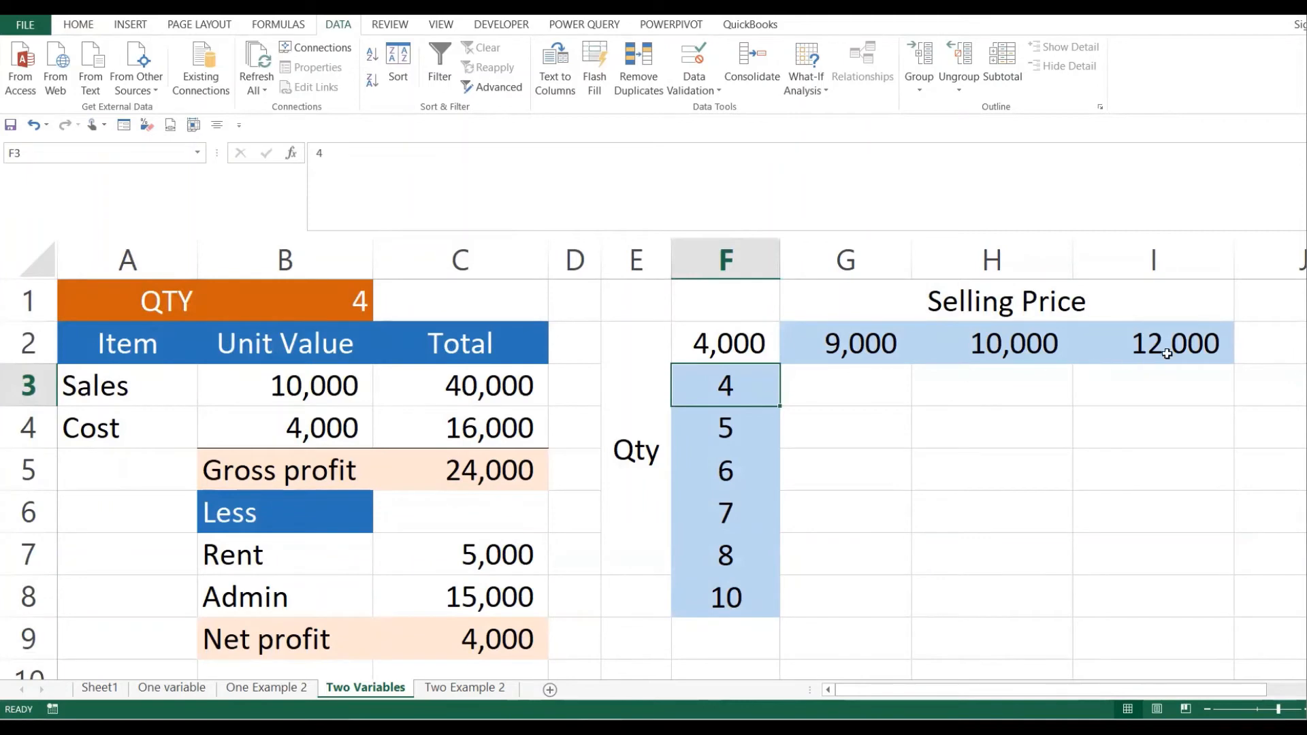
pyautogui.click(1199, 348)
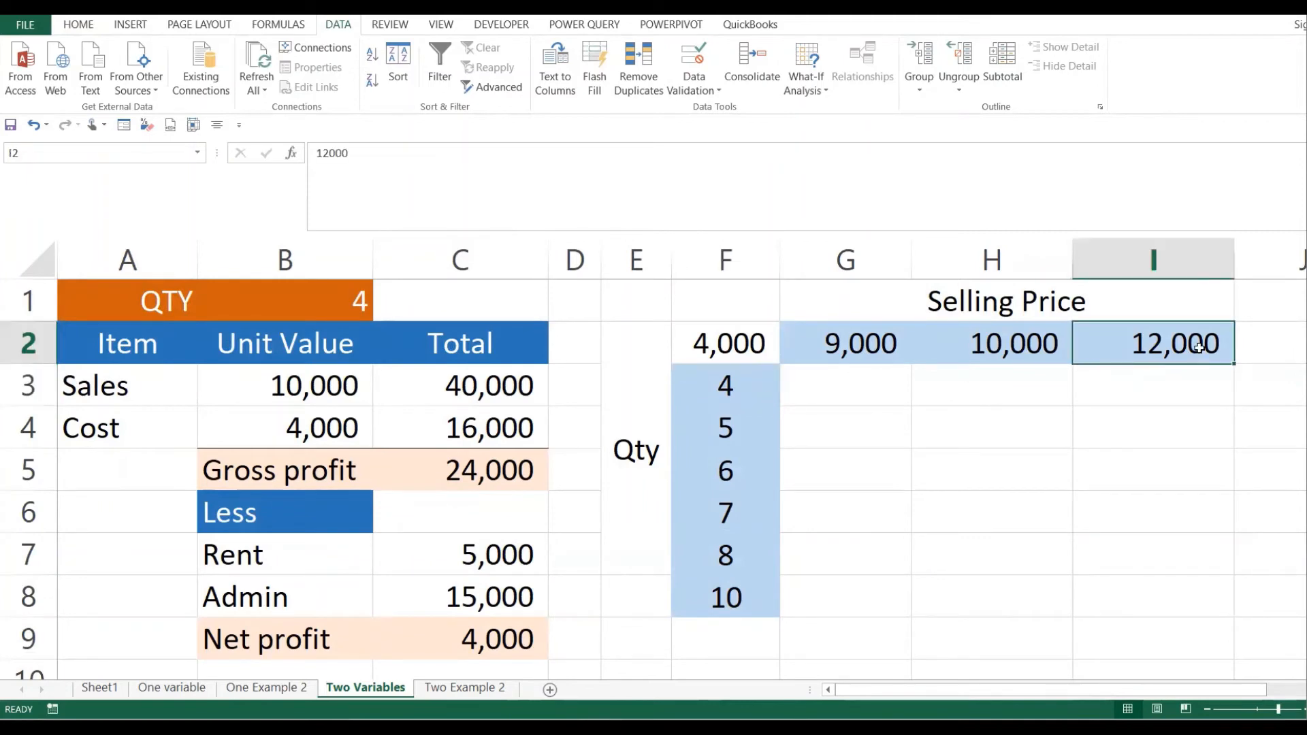
pyautogui.click(1167, 388)
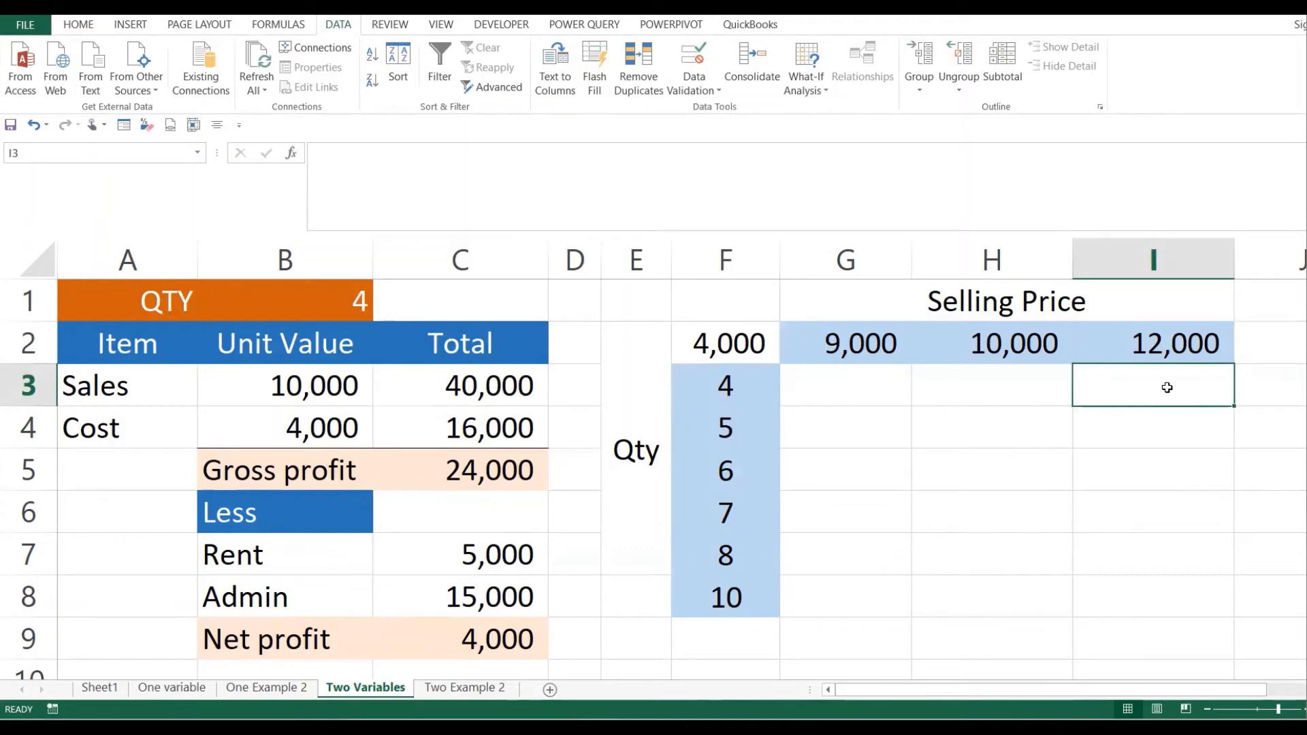
pyautogui.click(867, 572)
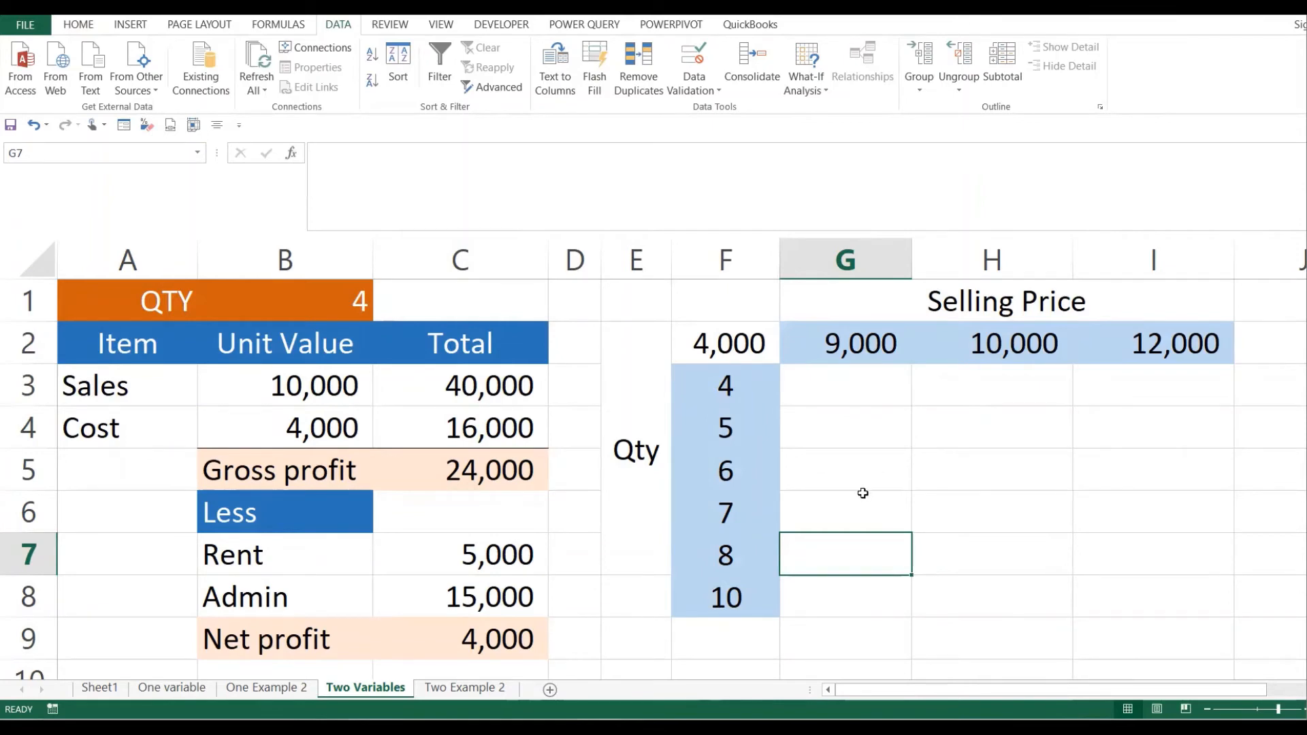
pyautogui.click(188, 692)
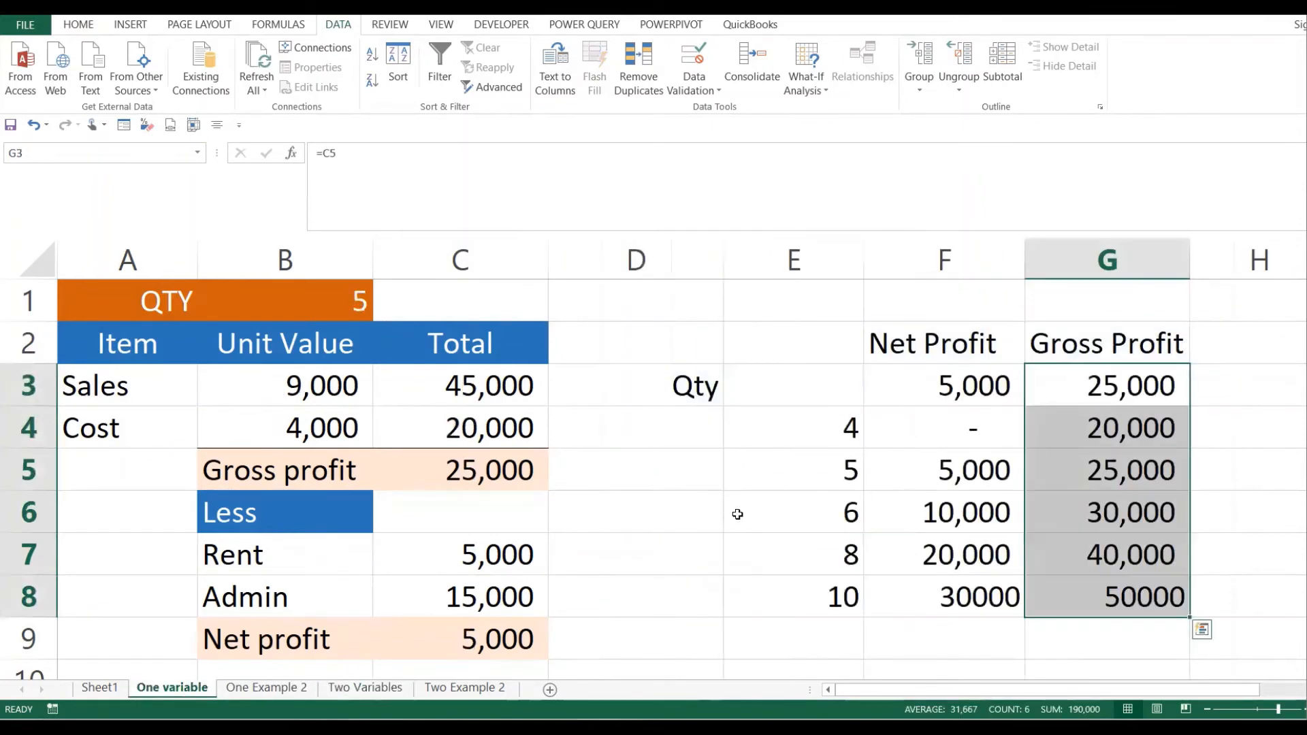
# - Review the Qty inputs and =C9 Net Profit cell, then return to Two Variables and select the Qty label
pyautogui.moveTo(706, 379); pyautogui.dragTo(802, 590)
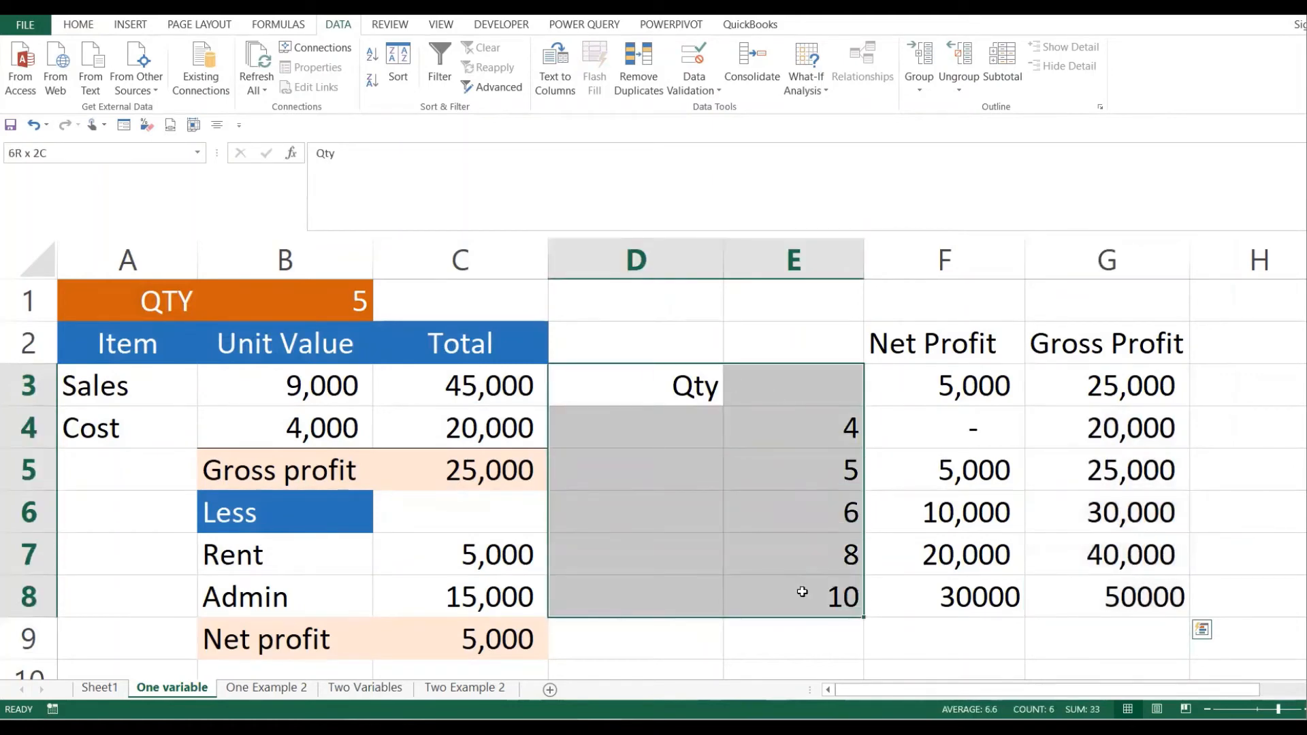
pyautogui.click(985, 389)
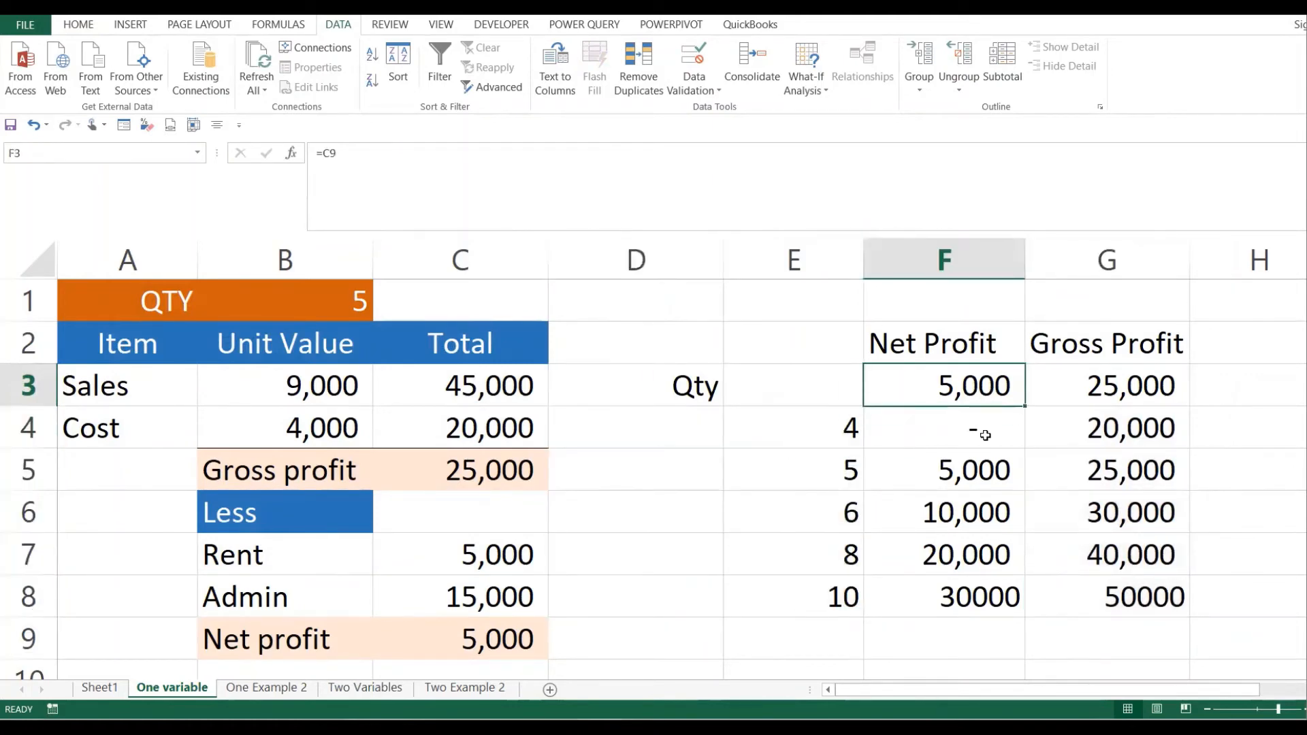
pyautogui.click(366, 689)
pyautogui.click(750, 500)
pyautogui.click(658, 376)
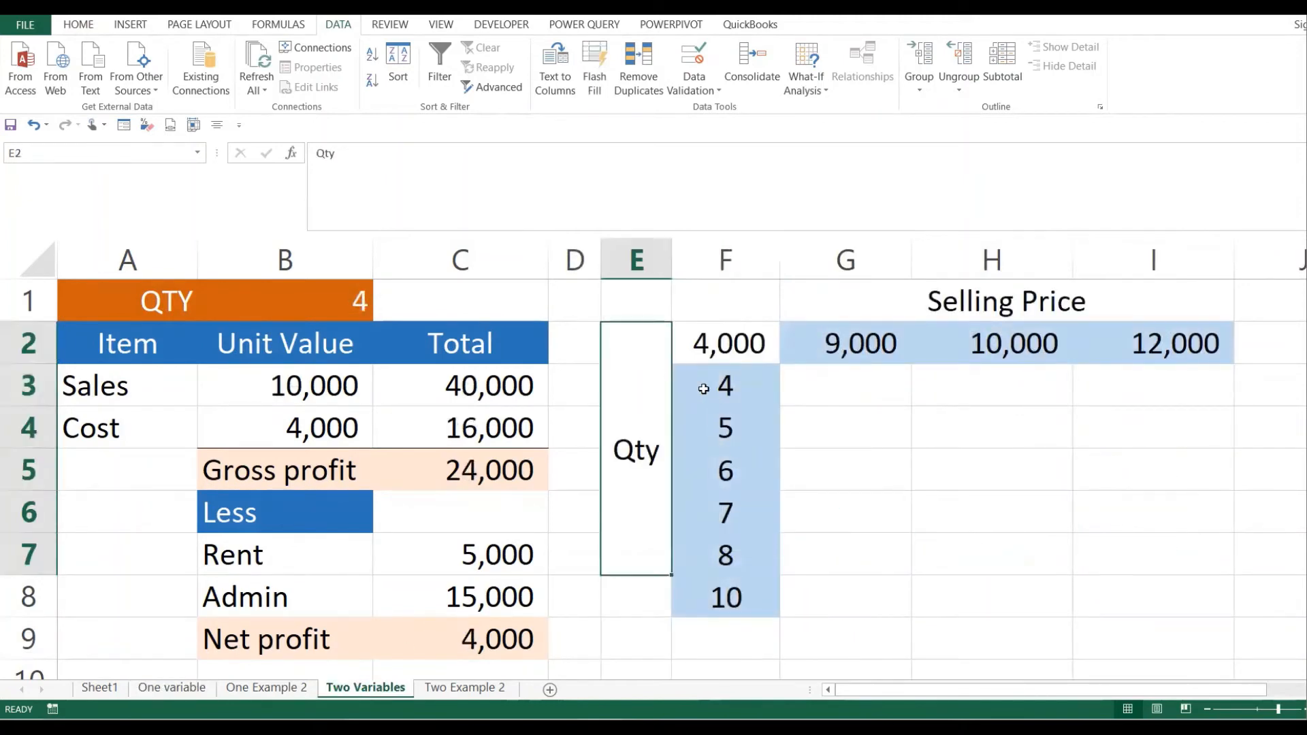
# - Highlight the quantities in column F, the selling prices 9,000 to 12,000, and the empty result grid G3:I8
pyautogui.keyDown('shift'); pyautogui.click(703, 389); pyautogui.keyUp('shift')
pyautogui.click(861, 461)
pyautogui.moveTo(759, 382); pyautogui.dragTo(730, 599)
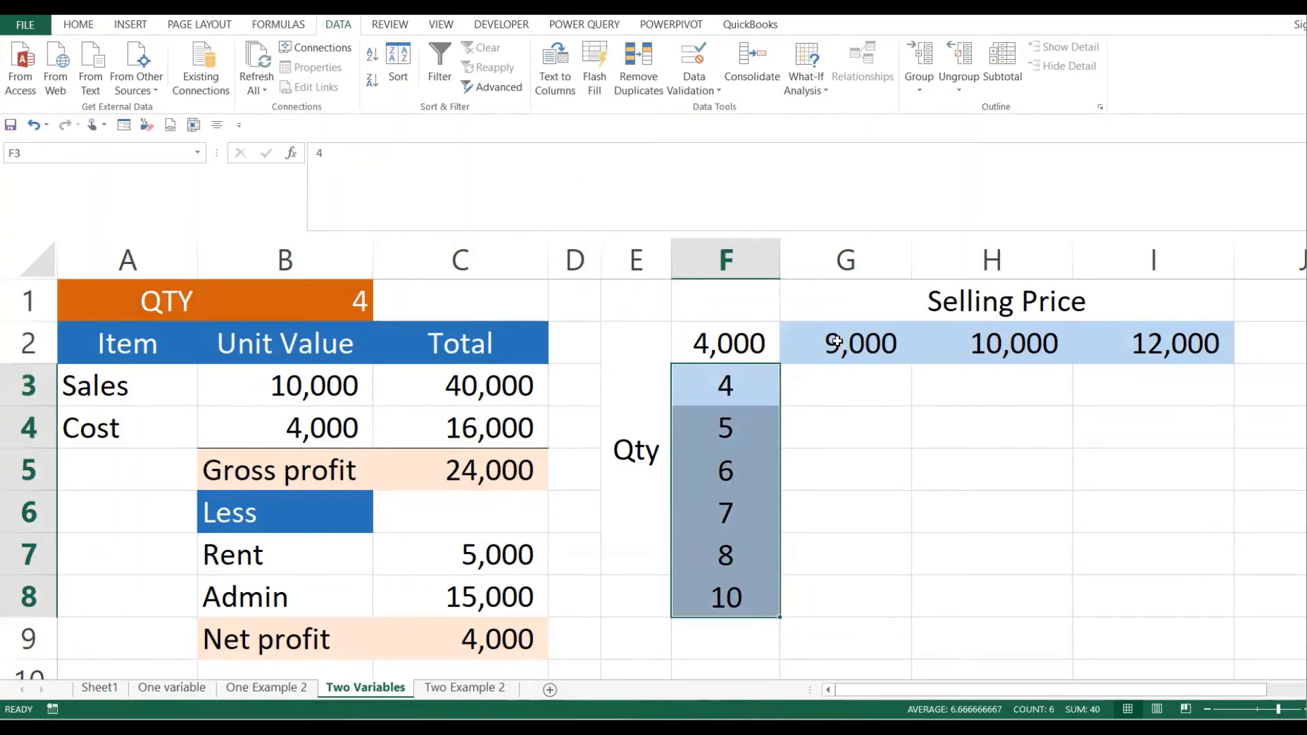
pyautogui.moveTo(837, 341); pyautogui.dragTo(1177, 342)
pyautogui.moveTo(848, 390); pyautogui.dragTo(1108, 577)
pyautogui.moveTo(1105, 583); pyautogui.dragTo(1106, 584)
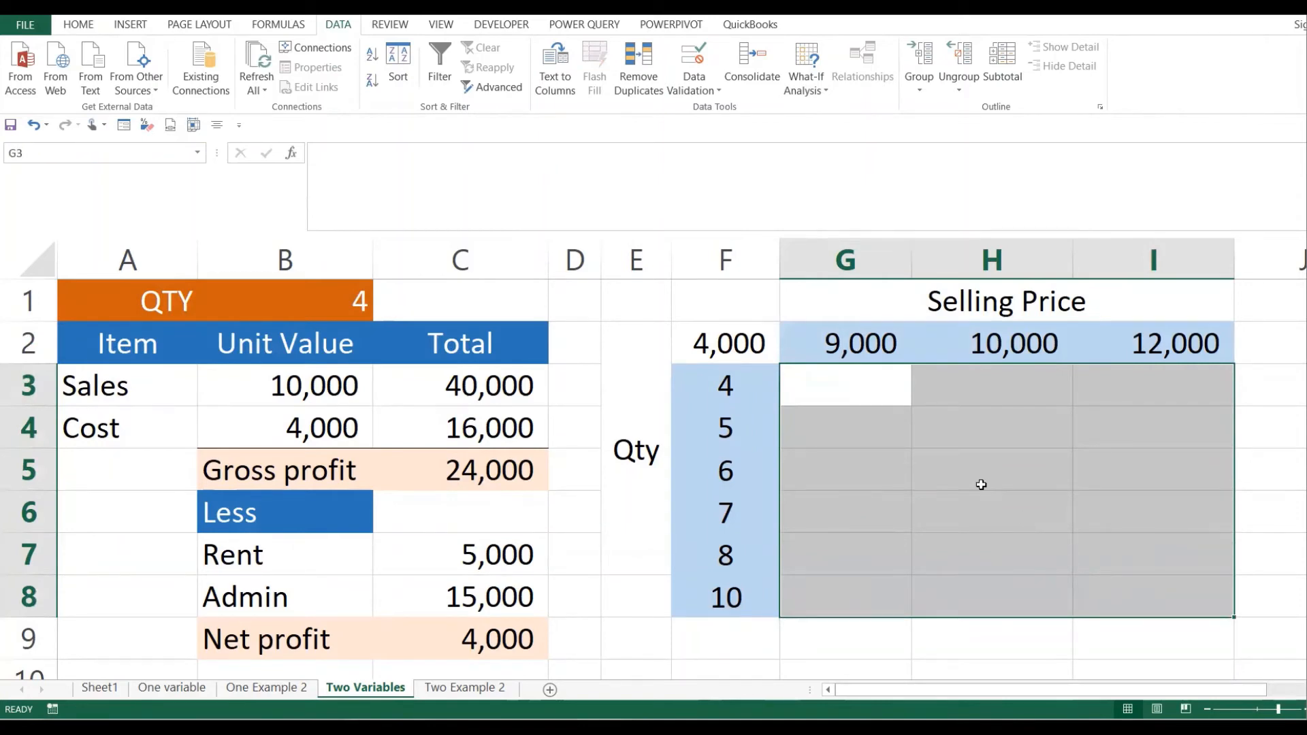
pyautogui.click(937, 484)
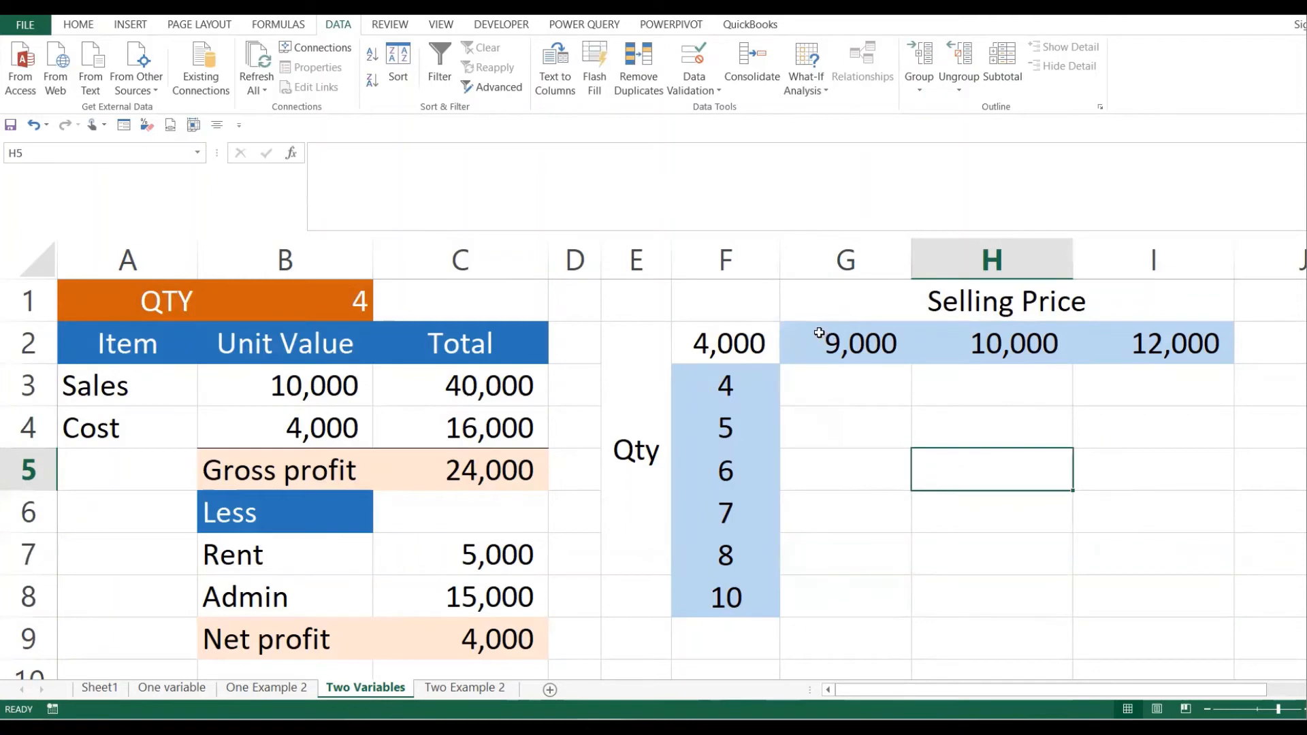
# - Re-highlight the Selling Price and Qty ranges, then begin a formula with = in corner cell F2
pyautogui.moveTo(841, 315); pyautogui.dragTo(1081, 356)
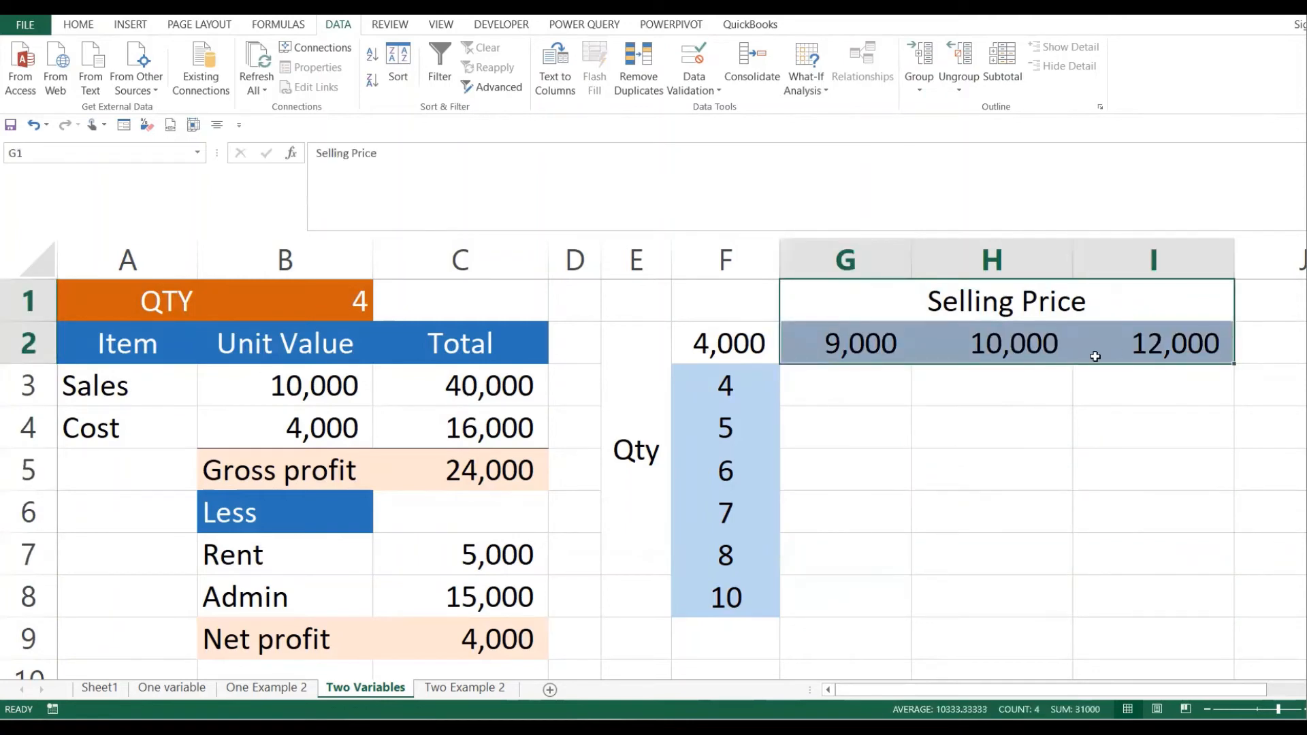
pyautogui.moveTo(648, 374); pyautogui.dragTo(717, 543)
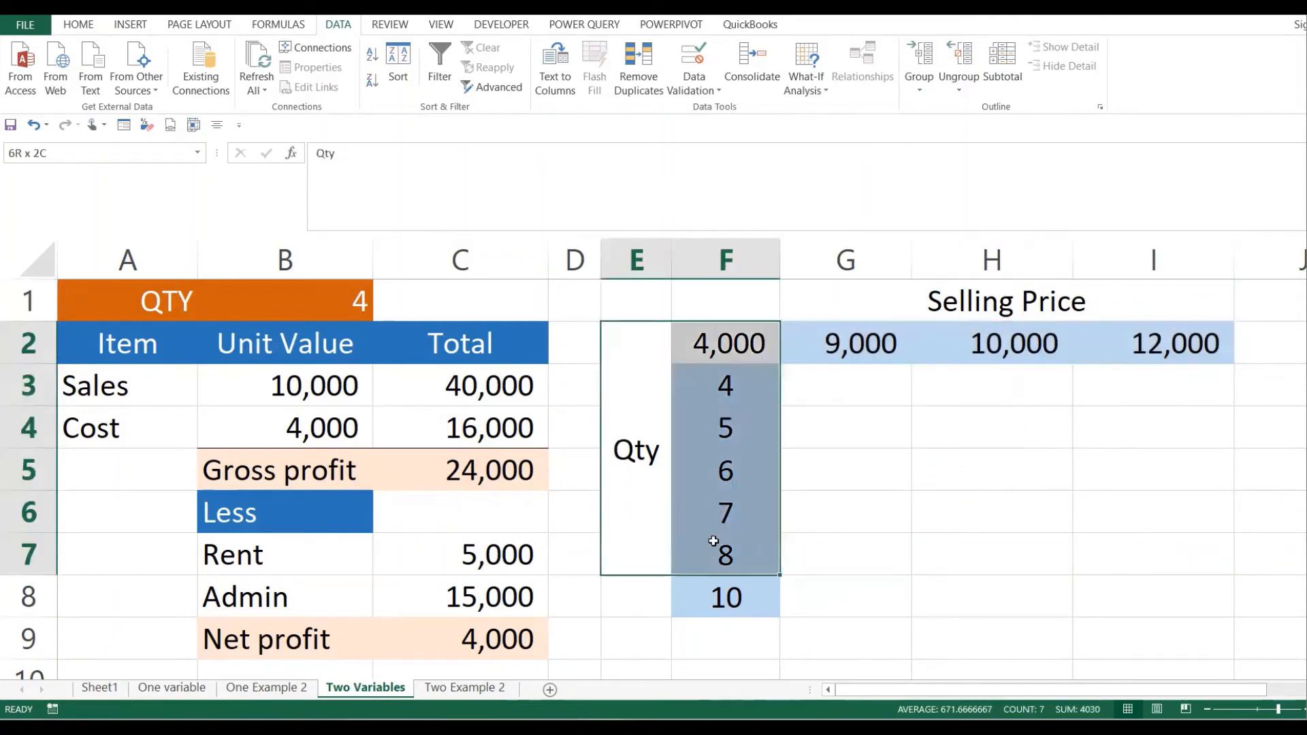
pyautogui.click(849, 460)
pyautogui.moveTo(661, 409); pyautogui.dragTo(730, 582)
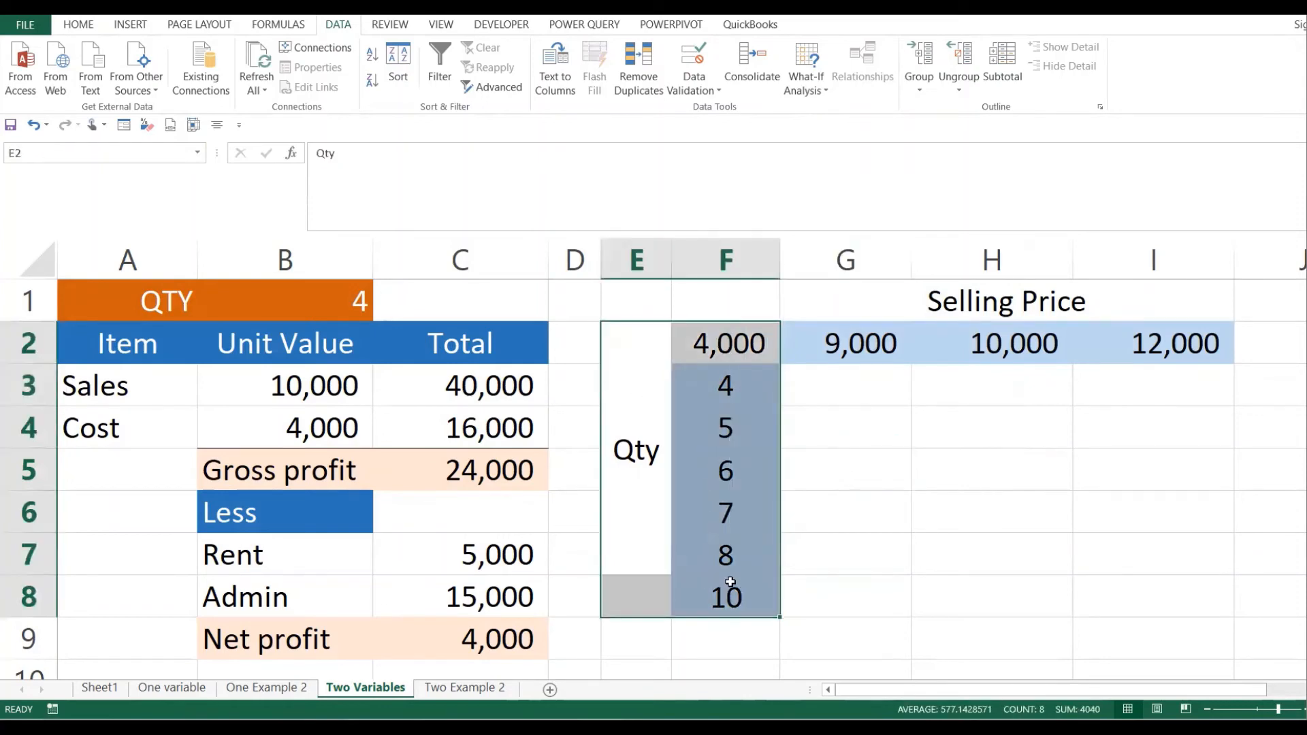
pyautogui.click(798, 593)
pyautogui.click(723, 347)
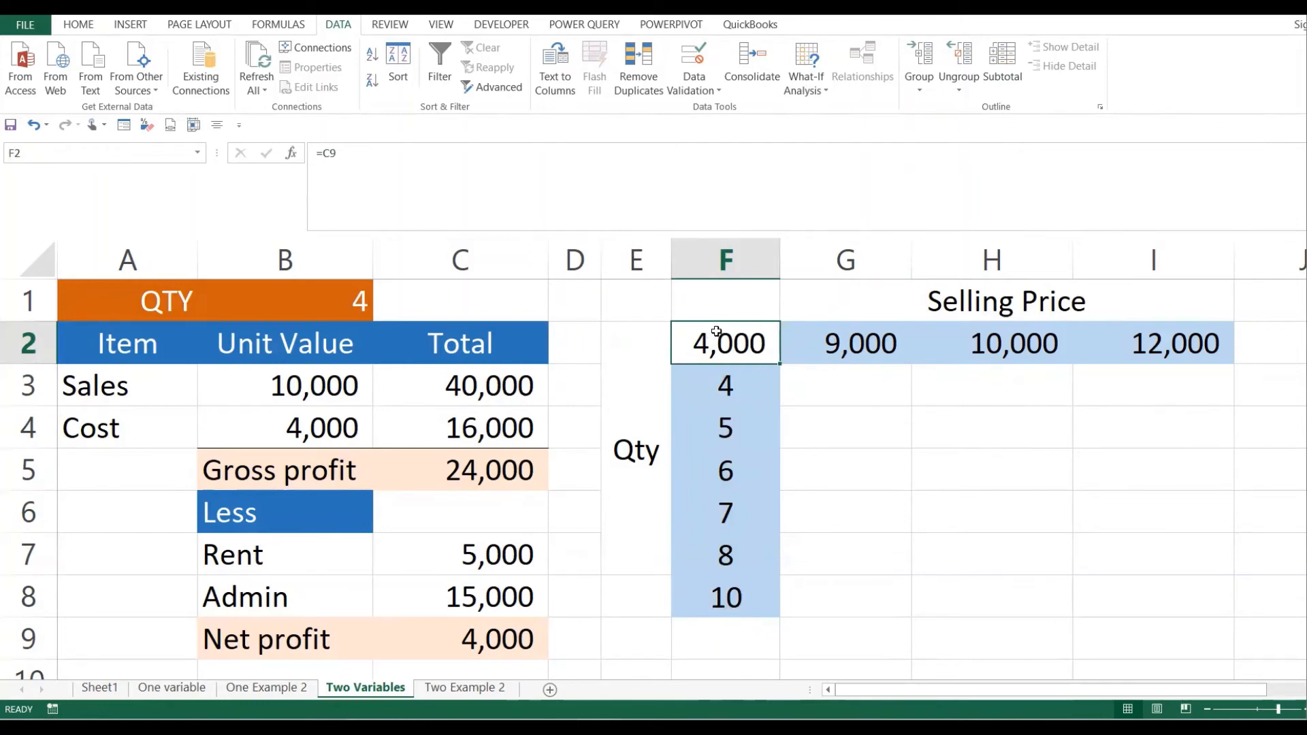
pyautogui.write('=')
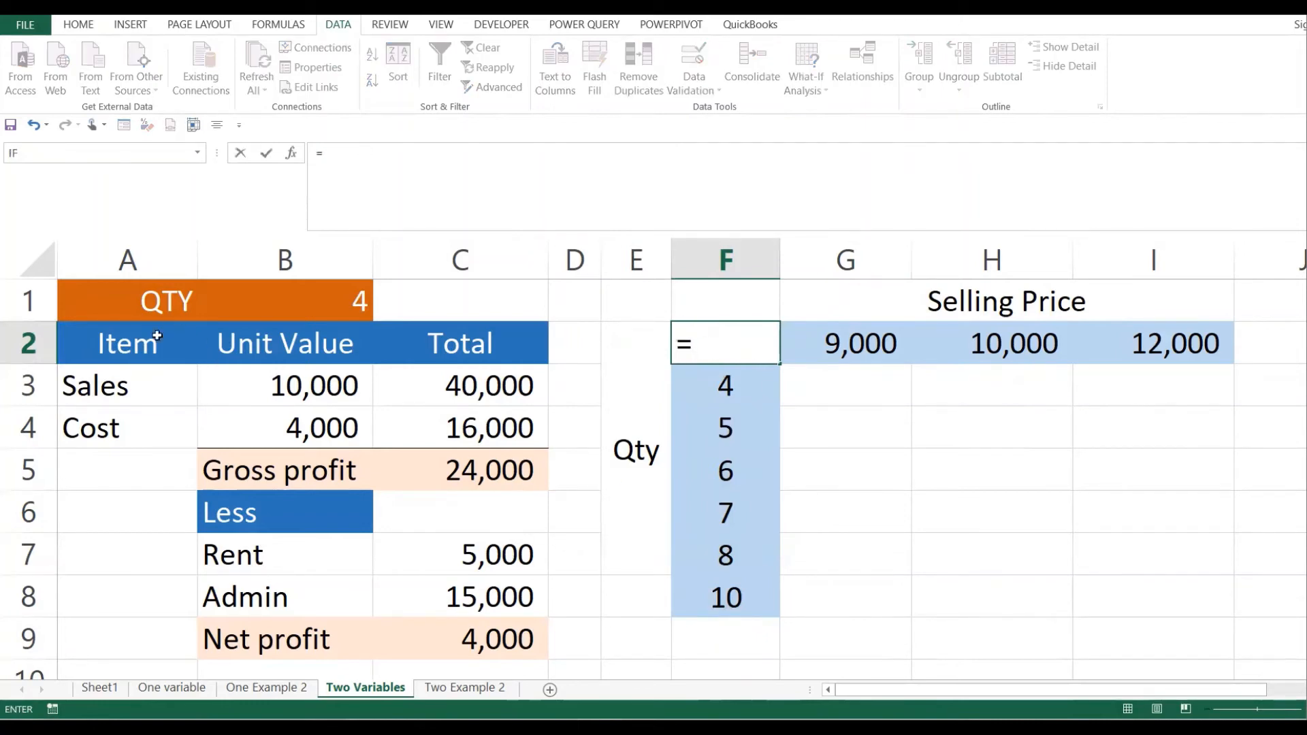
# - Complete =C9 in F2 so the corner shows the 4,000 net profit
pyautogui.click(495, 639)
pyautogui.press('Return')
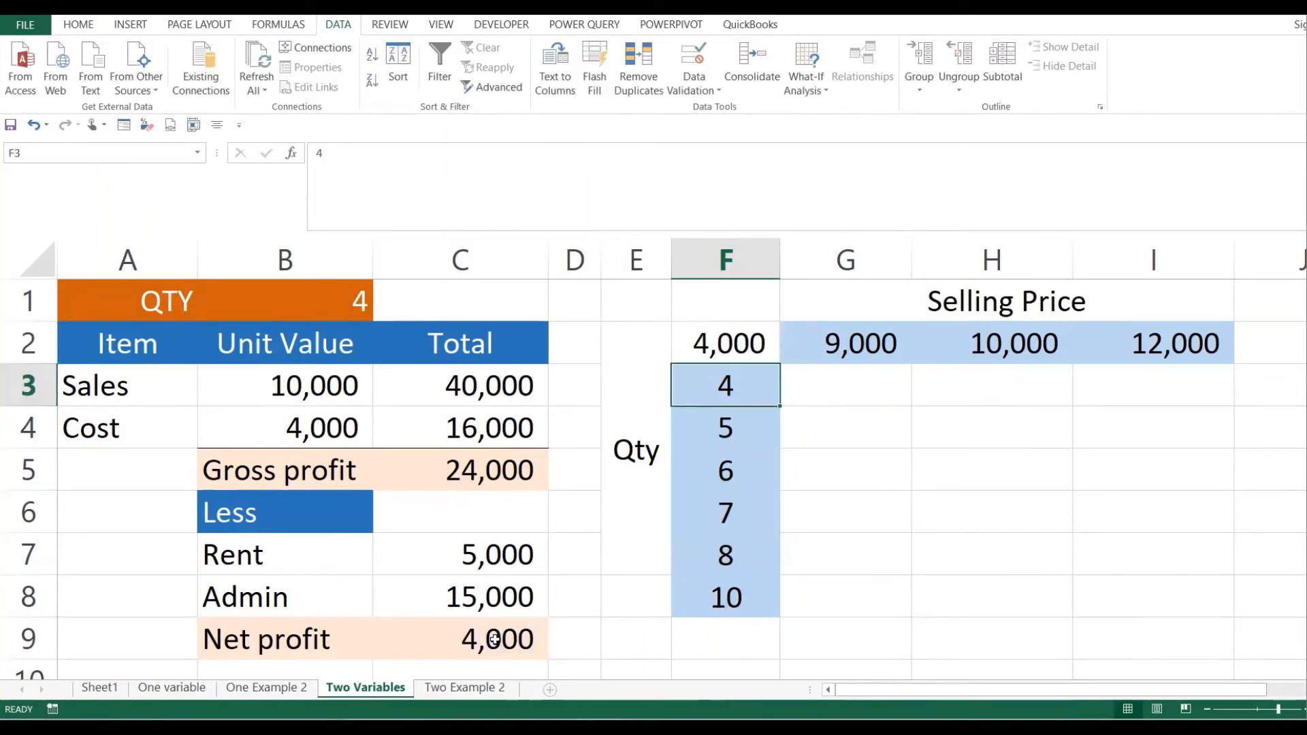
pyautogui.click(738, 339)
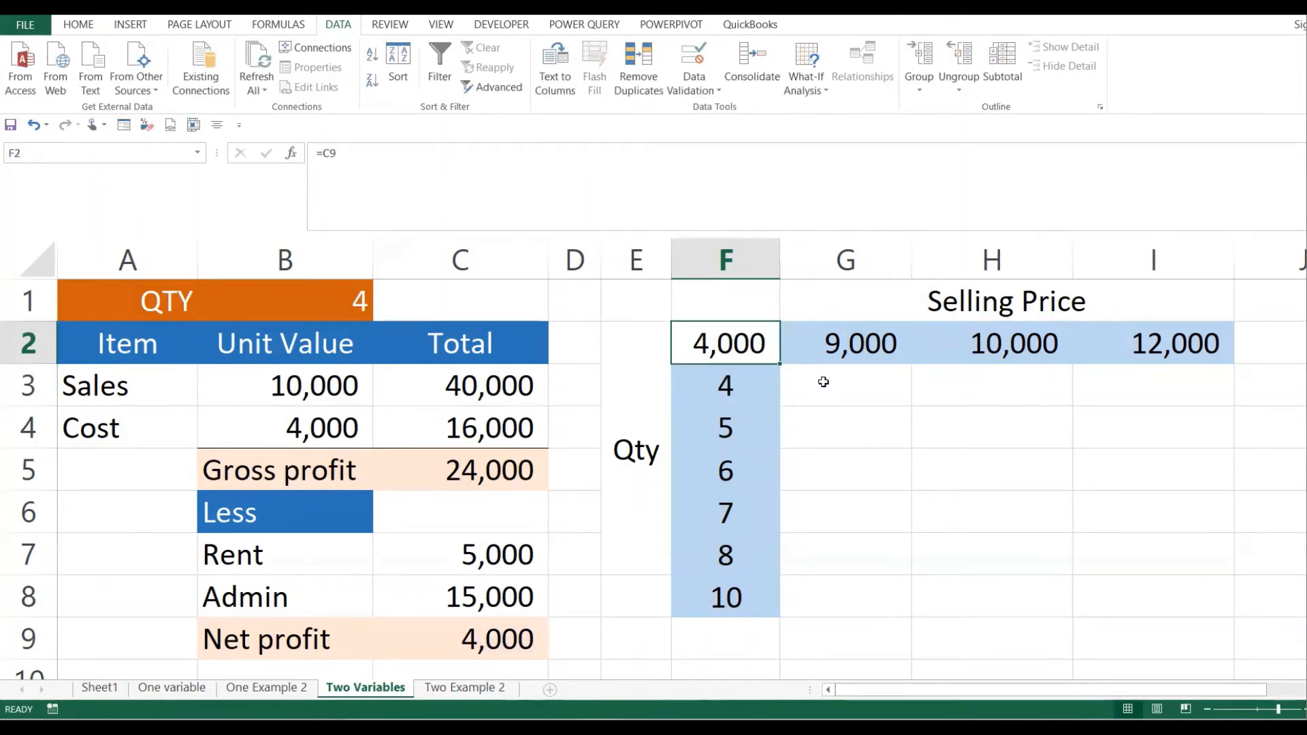
# - Point out the quantity inputs F3:F8, selling prices G2:I2 and result cells G3:I8
pyautogui.moveTo(824, 380); pyautogui.dragTo(1182, 592)
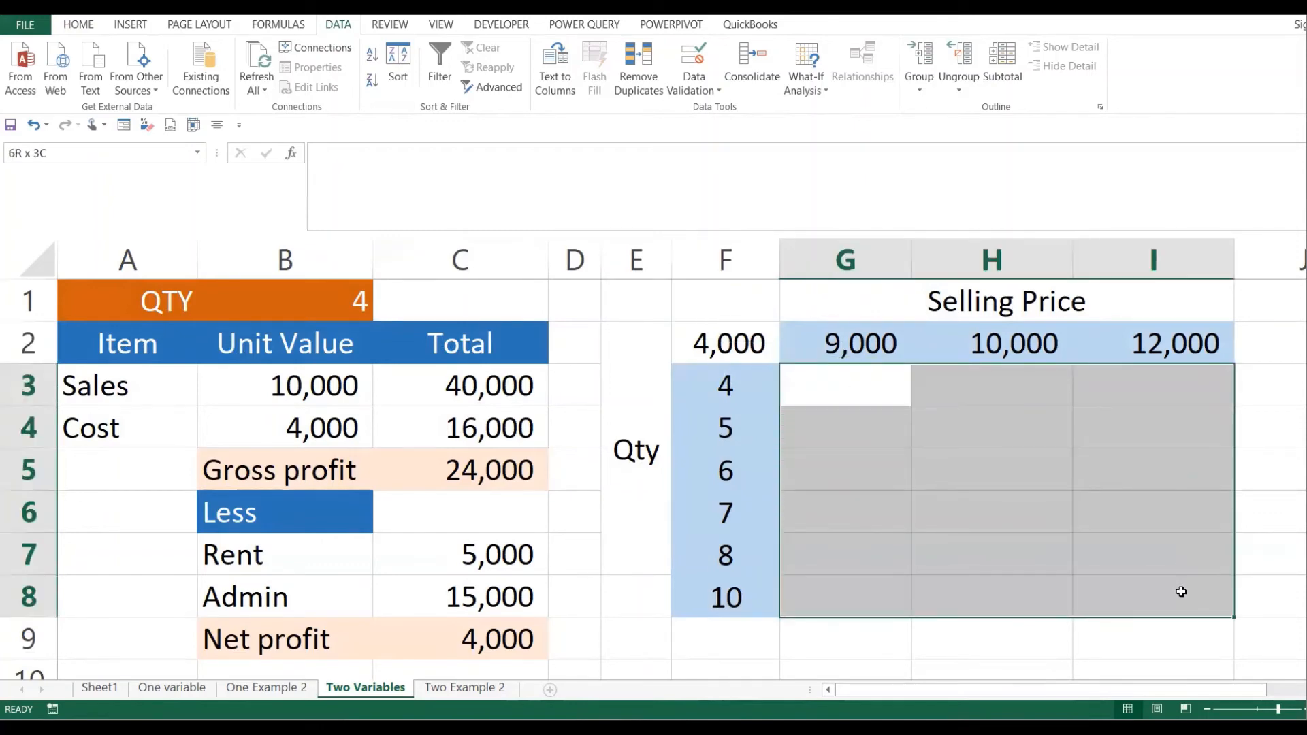
pyautogui.click(763, 390)
pyautogui.moveTo(763, 390); pyautogui.dragTo(768, 589)
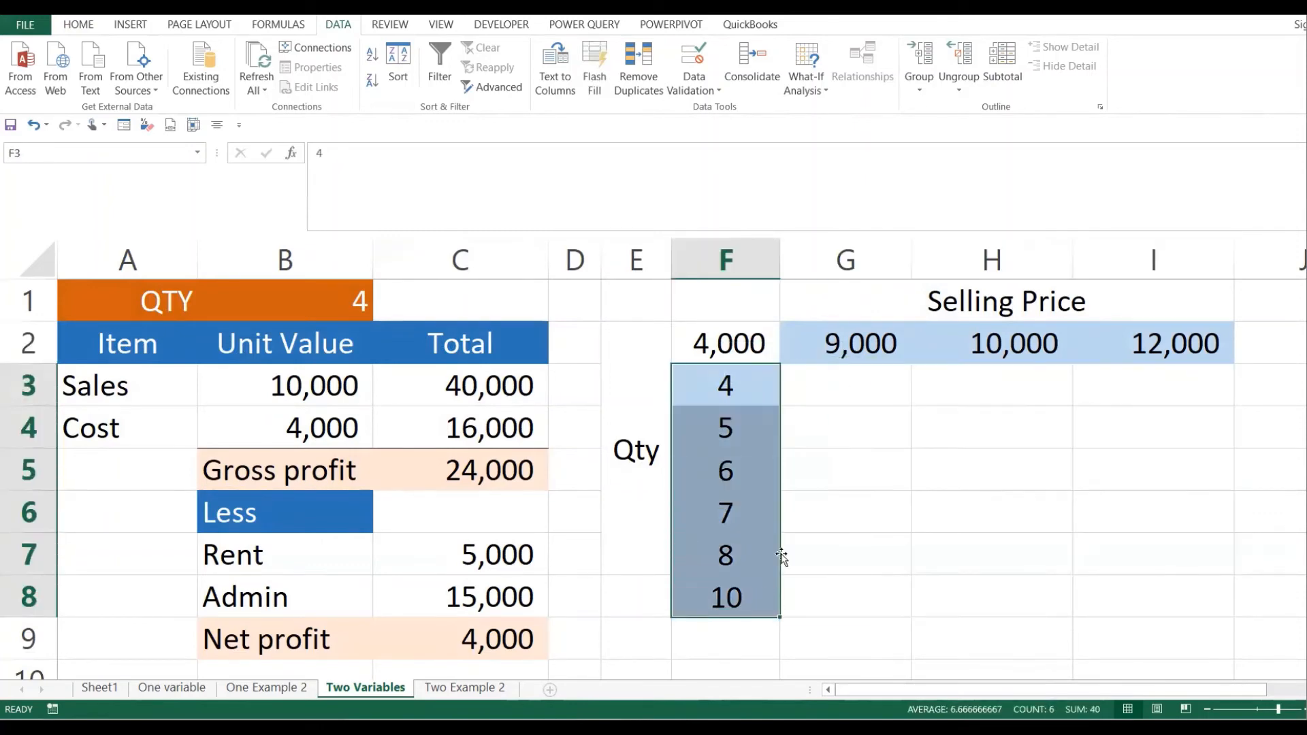
pyautogui.moveTo(889, 339); pyautogui.dragTo(1169, 352)
pyautogui.moveTo(848, 387); pyautogui.dragTo(1114, 584)
pyautogui.click(1084, 537)
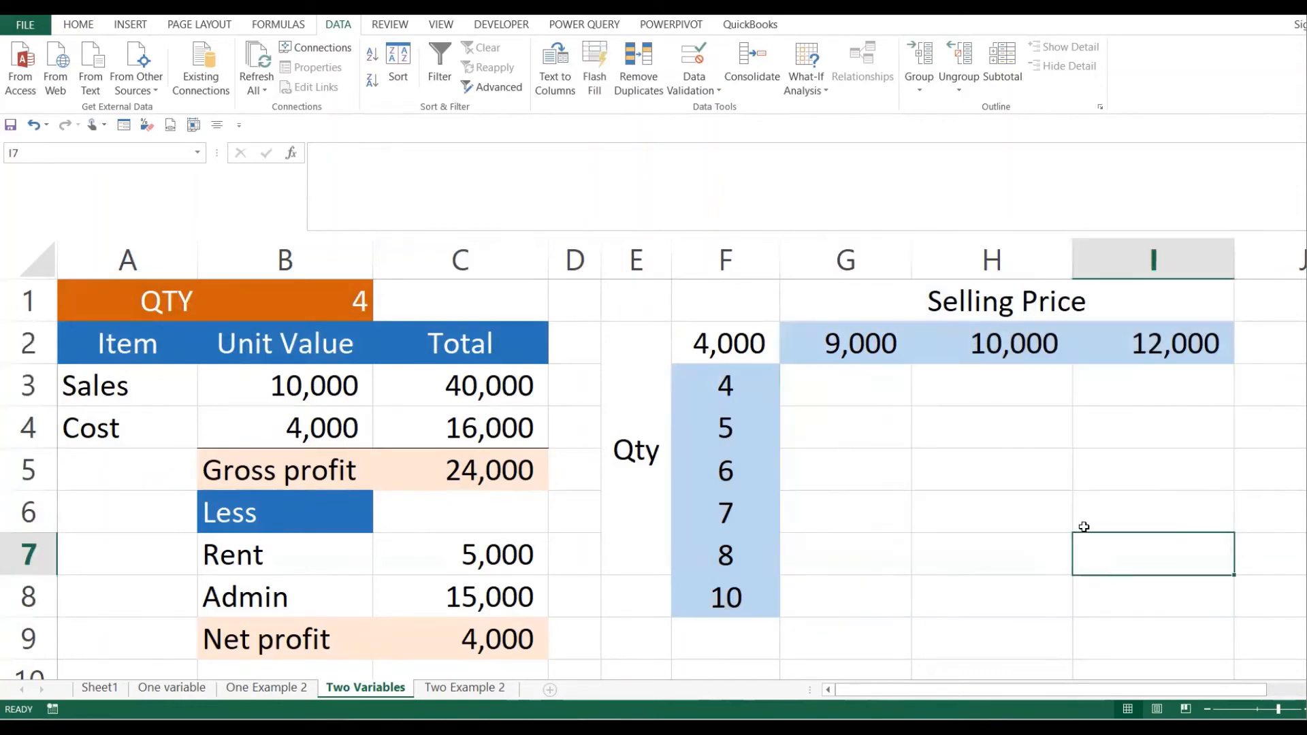
pyautogui.click(966, 470)
pyautogui.click(828, 411)
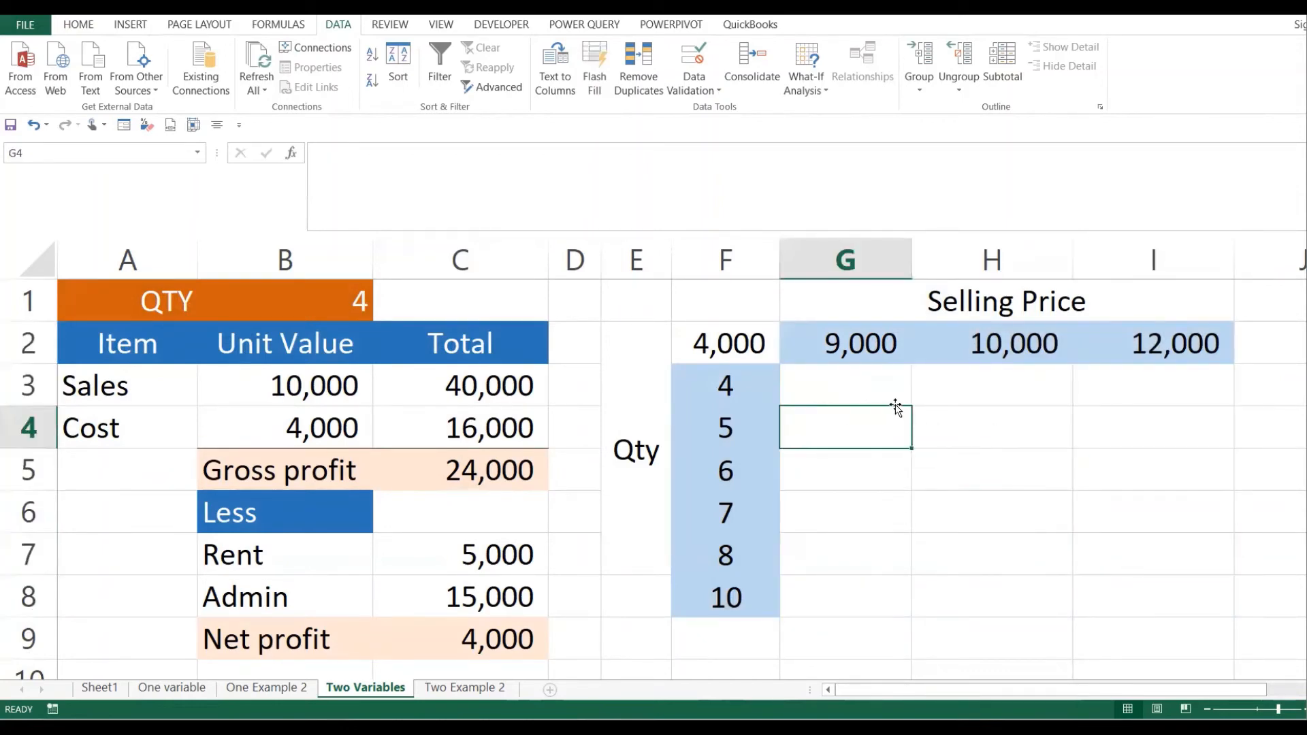
pyautogui.click(851, 378)
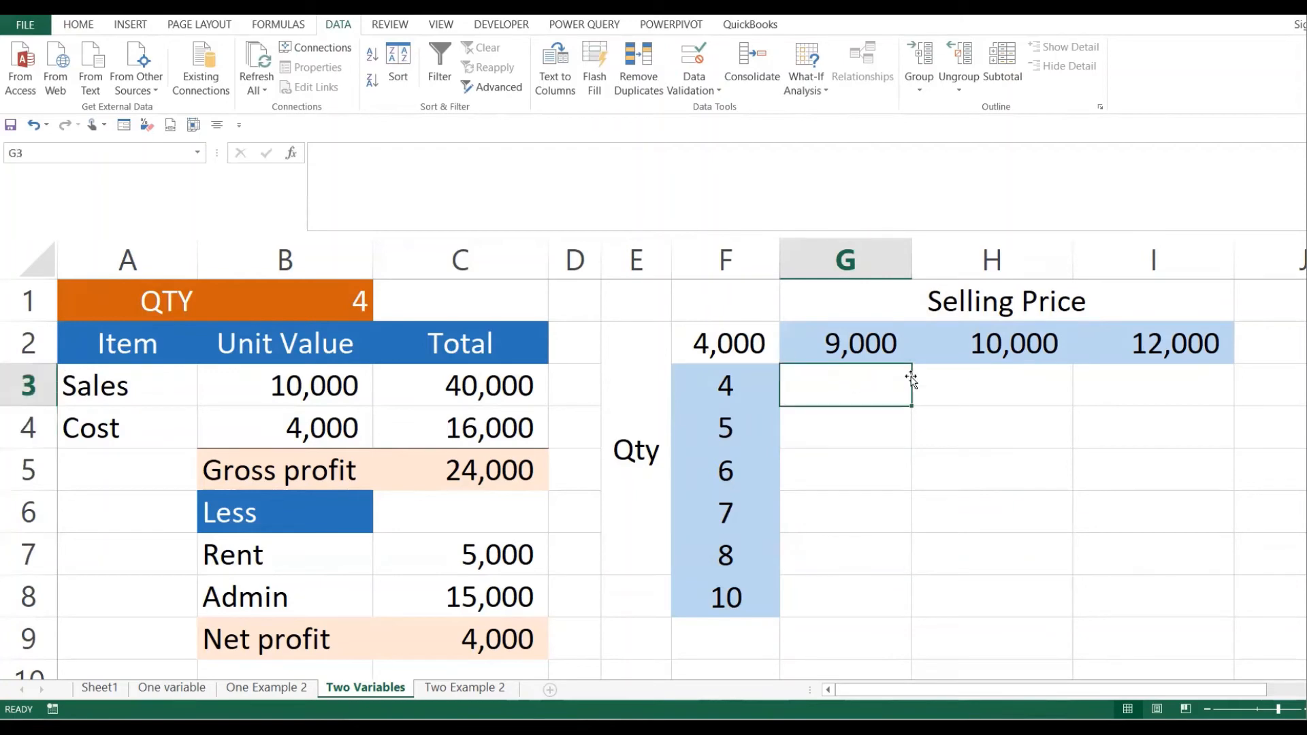
# - Select the whole data table range F2:I8
pyautogui.moveTo(749, 333); pyautogui.dragTo(1071, 458)
pyautogui.click(1094, 435)
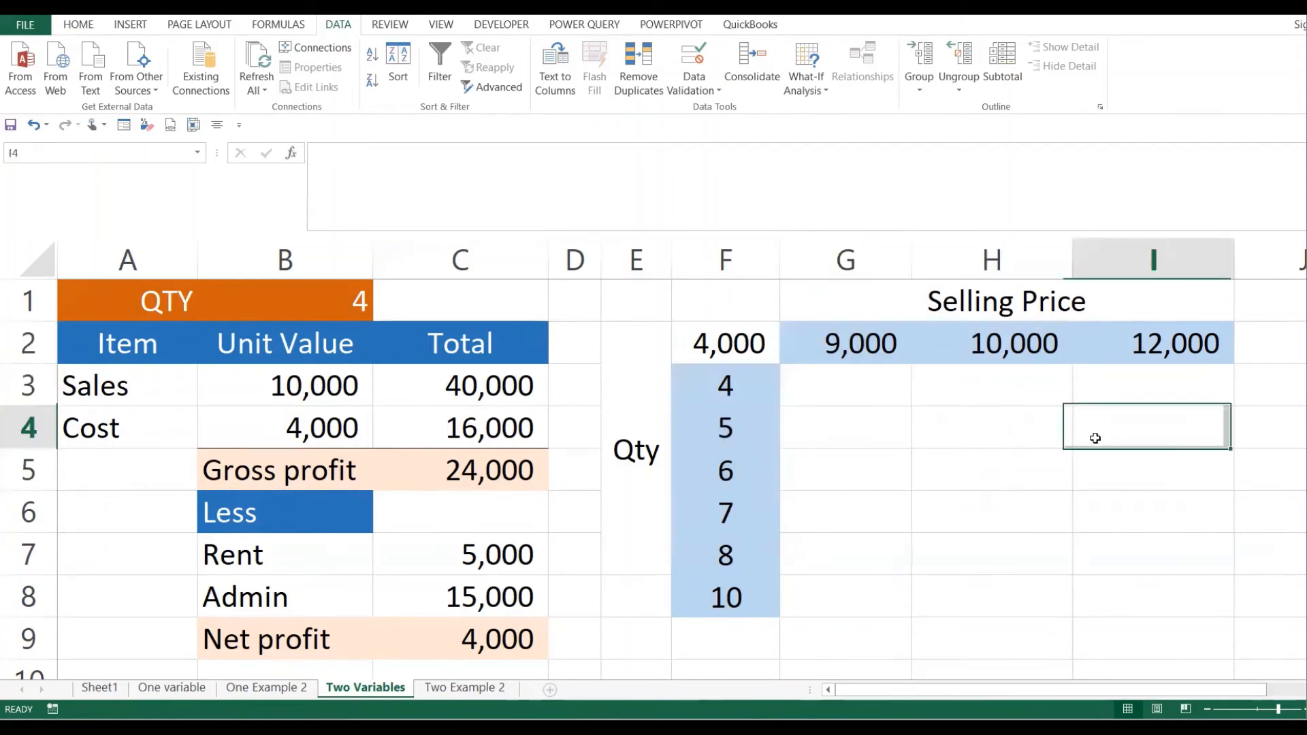
pyautogui.moveTo(749, 343); pyautogui.dragTo(1171, 599)
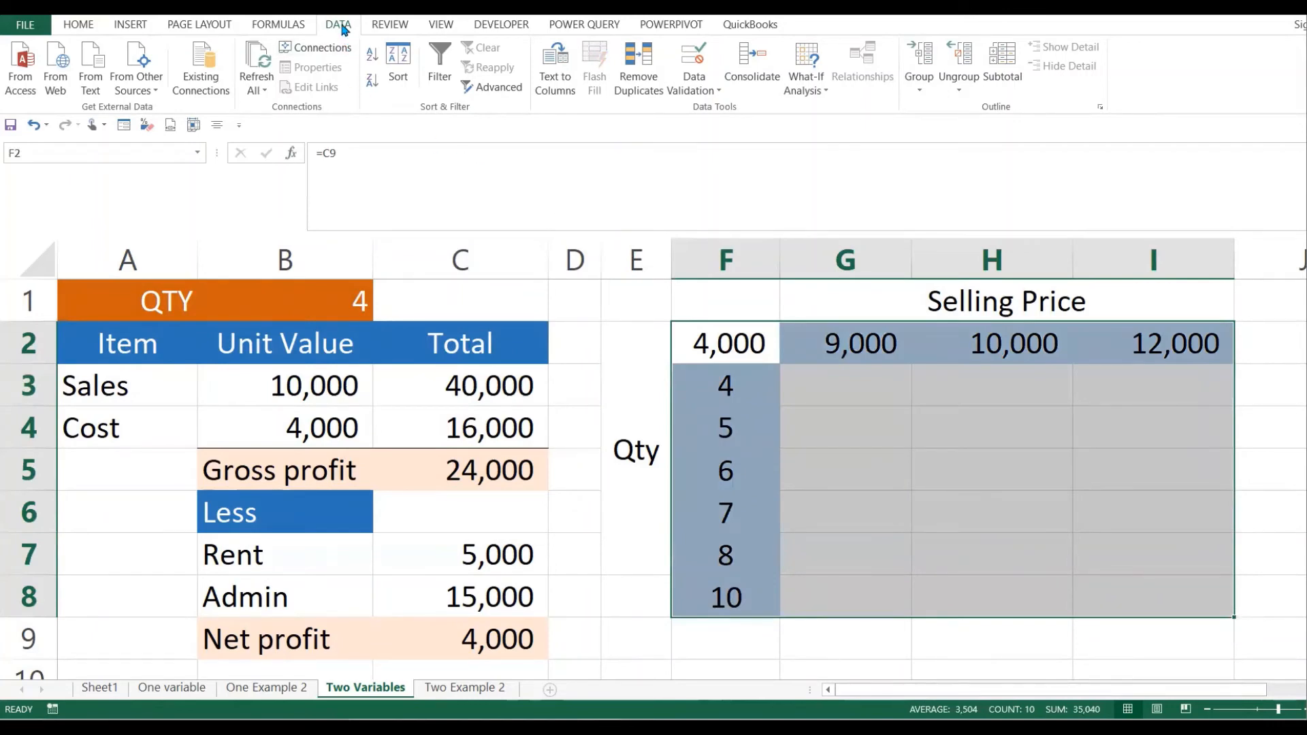
# - Open What-If Analysis > Data Table for the F2:I8 grid
pyautogui.click(809, 85)
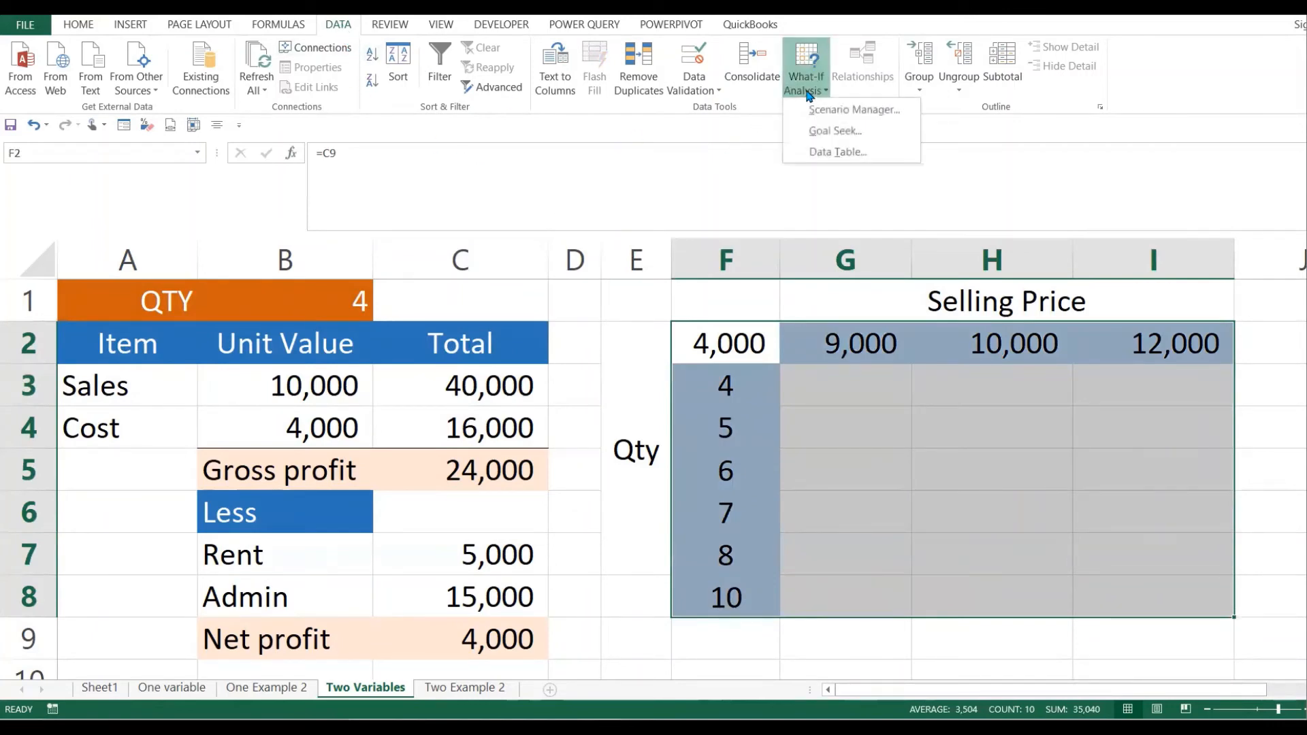
pyautogui.click(838, 152)
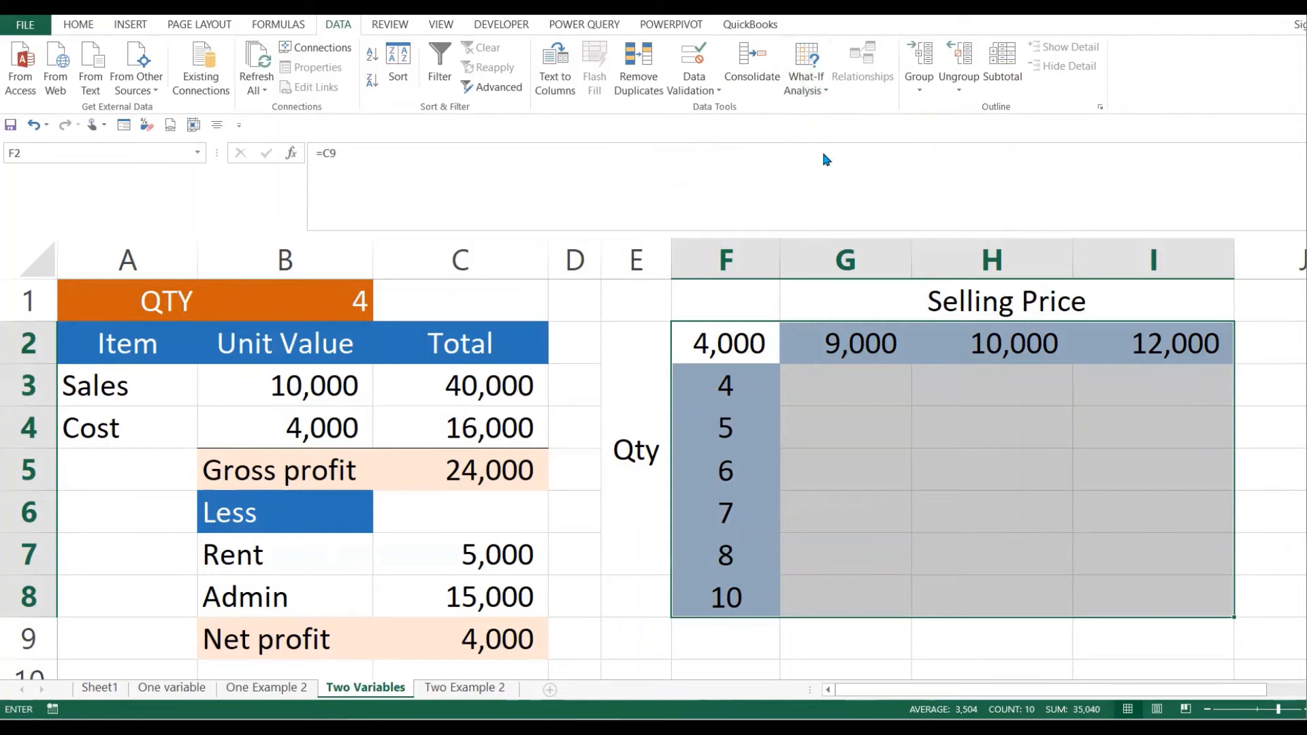
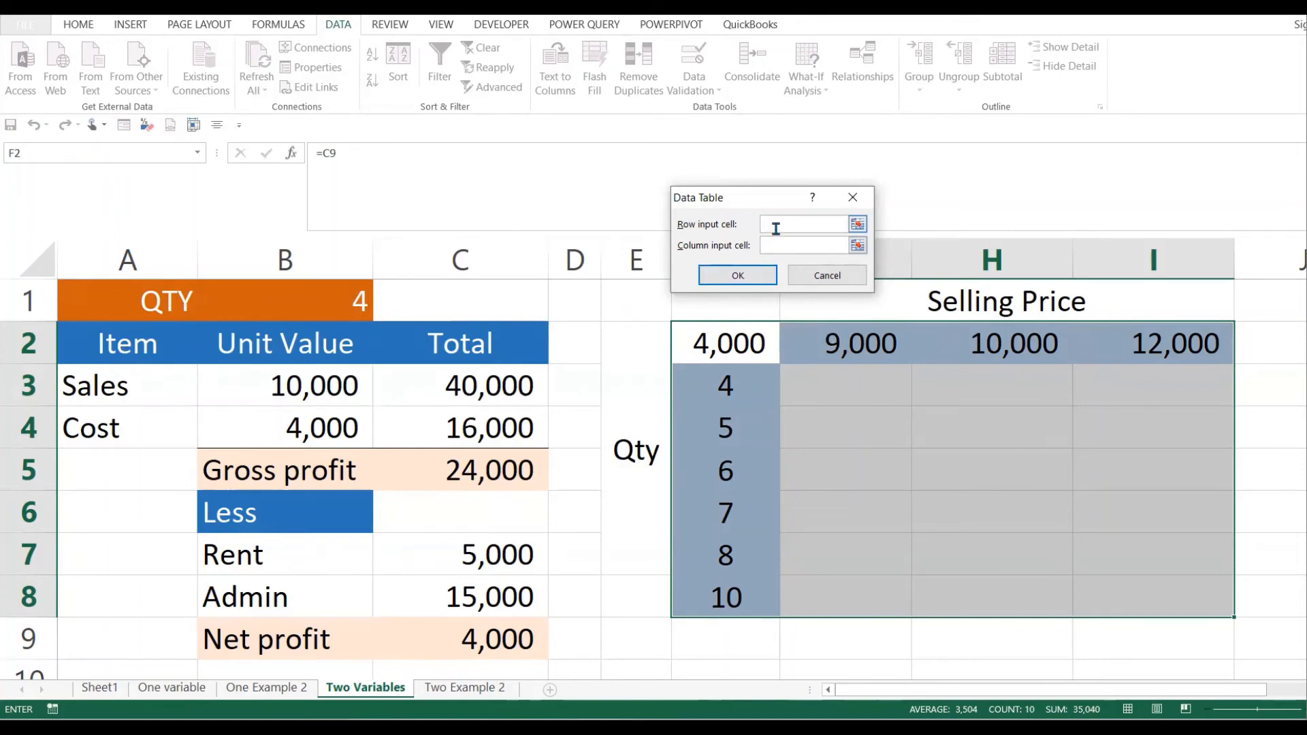
# - Build the data table with row input B3 (sales unit value) and column input B1 (QTY)
pyautogui.click(324, 387)
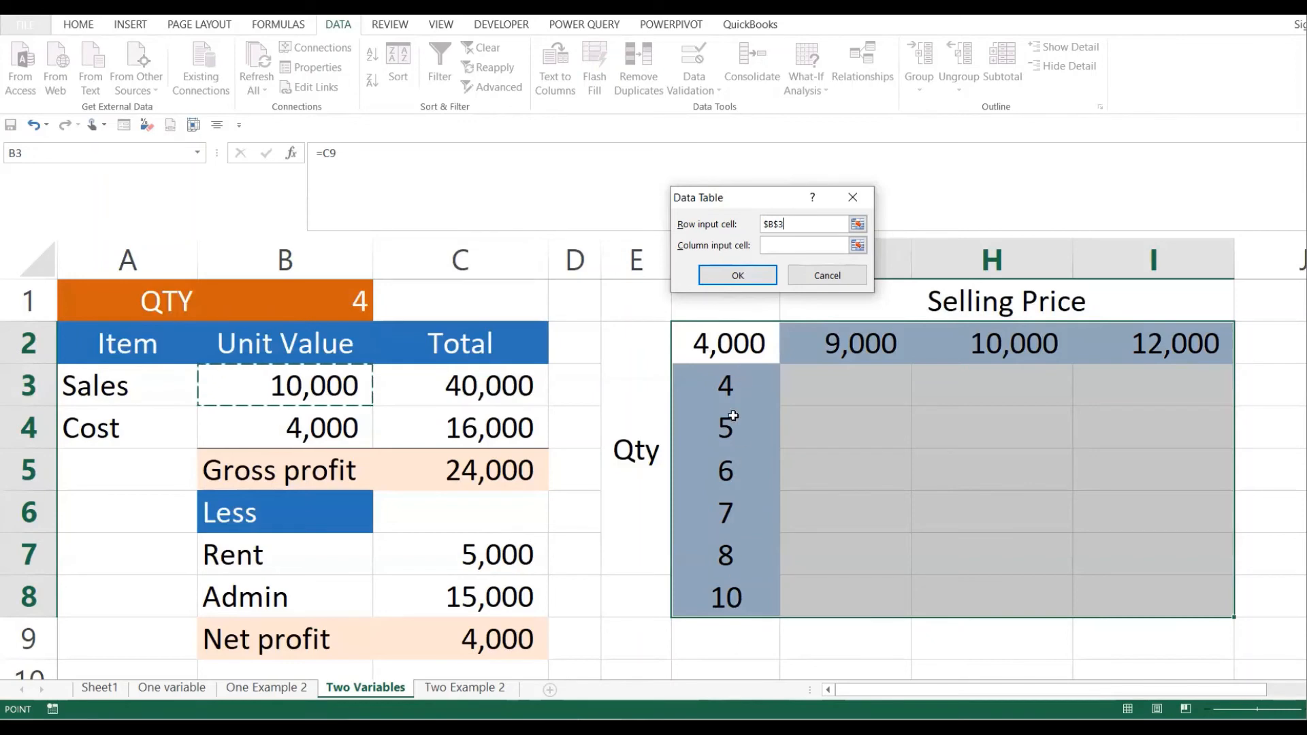
pyautogui.click(801, 248)
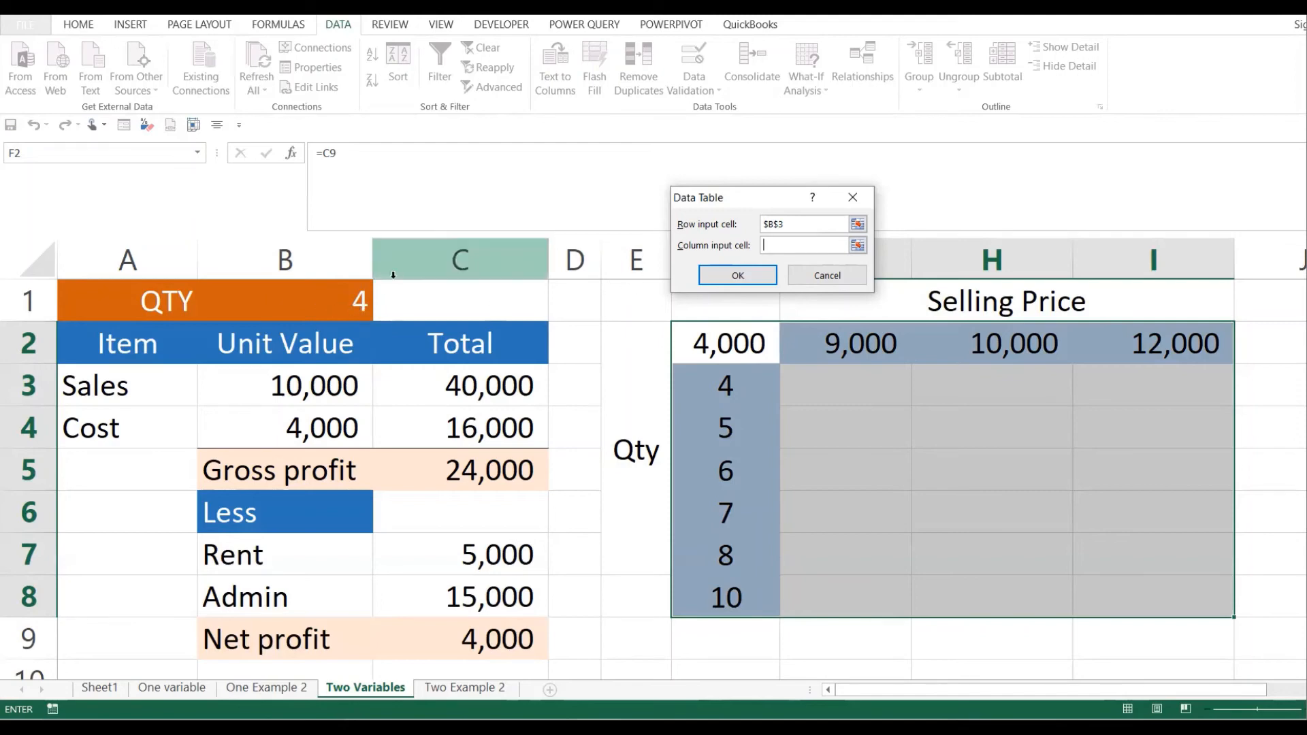
pyautogui.click(337, 298)
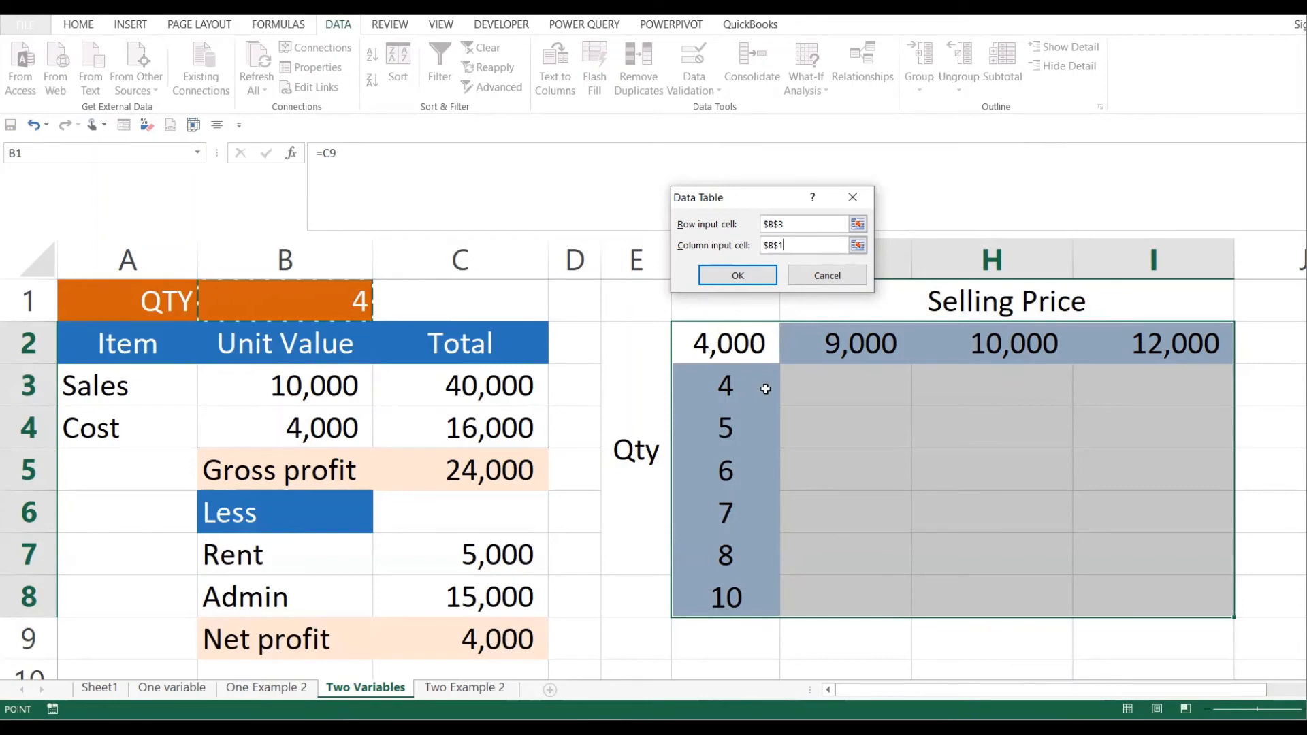
pyautogui.click(743, 275)
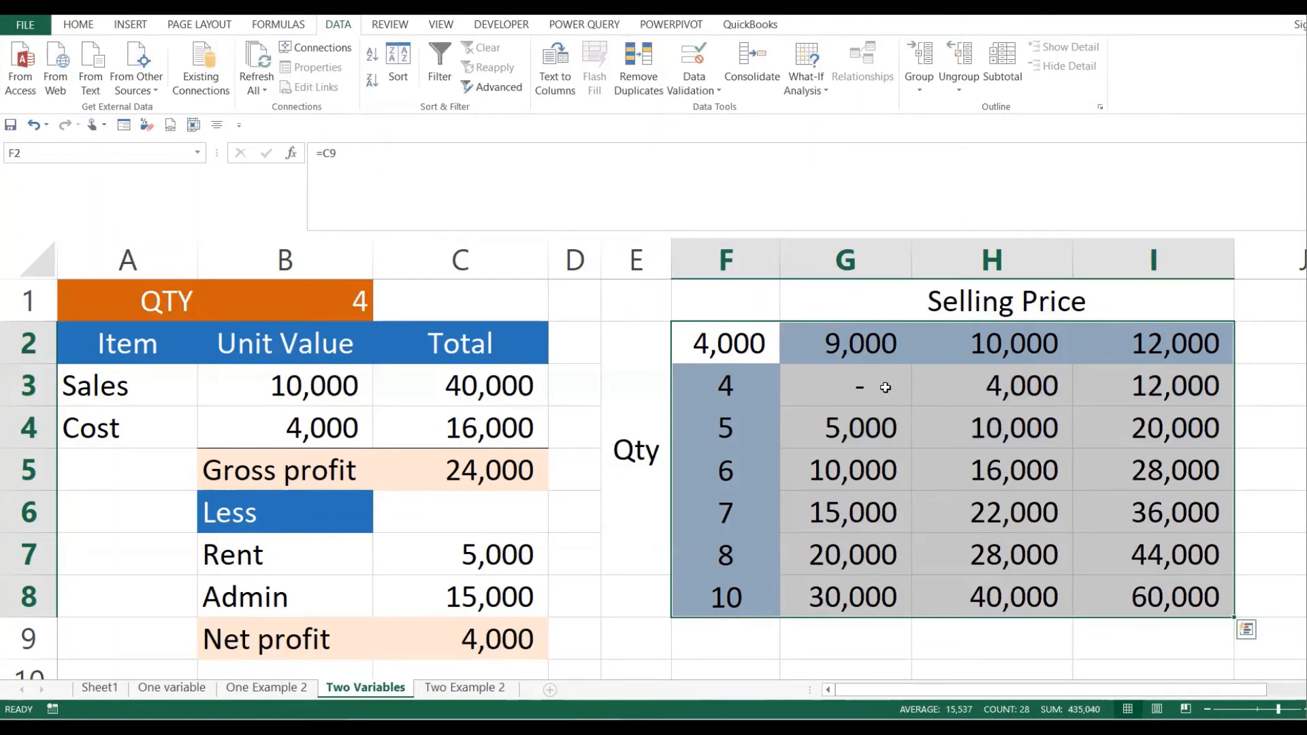
# - Inspect quantity 4, selling price 9,000 and the TABLE formula in G3
pyautogui.click(736, 380)
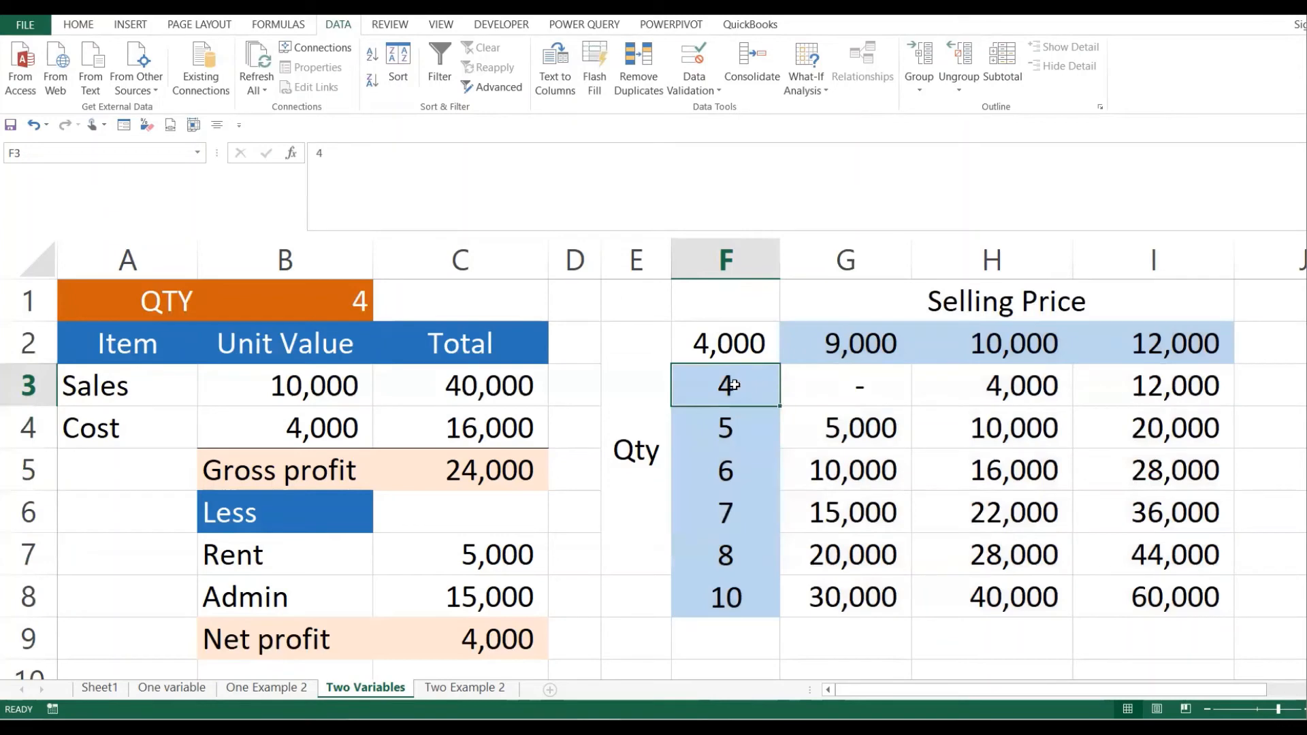
pyautogui.click(878, 349)
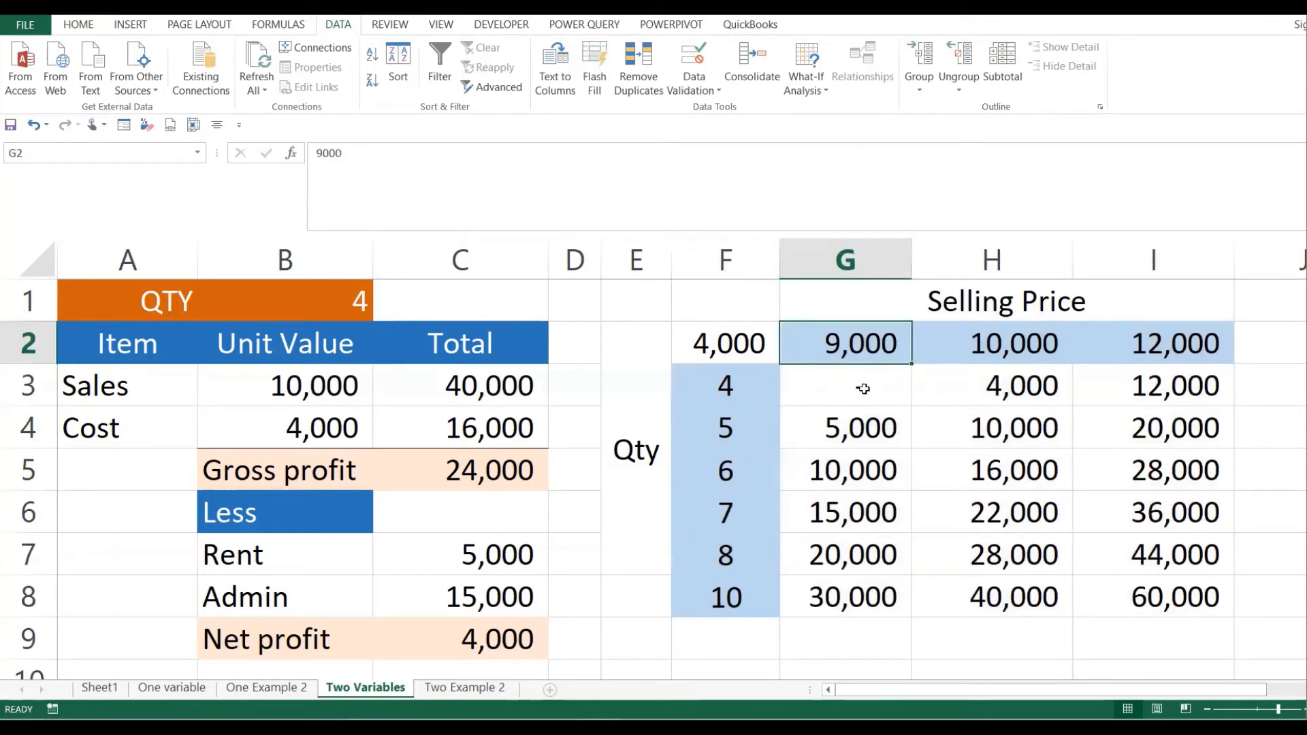
pyautogui.click(863, 388)
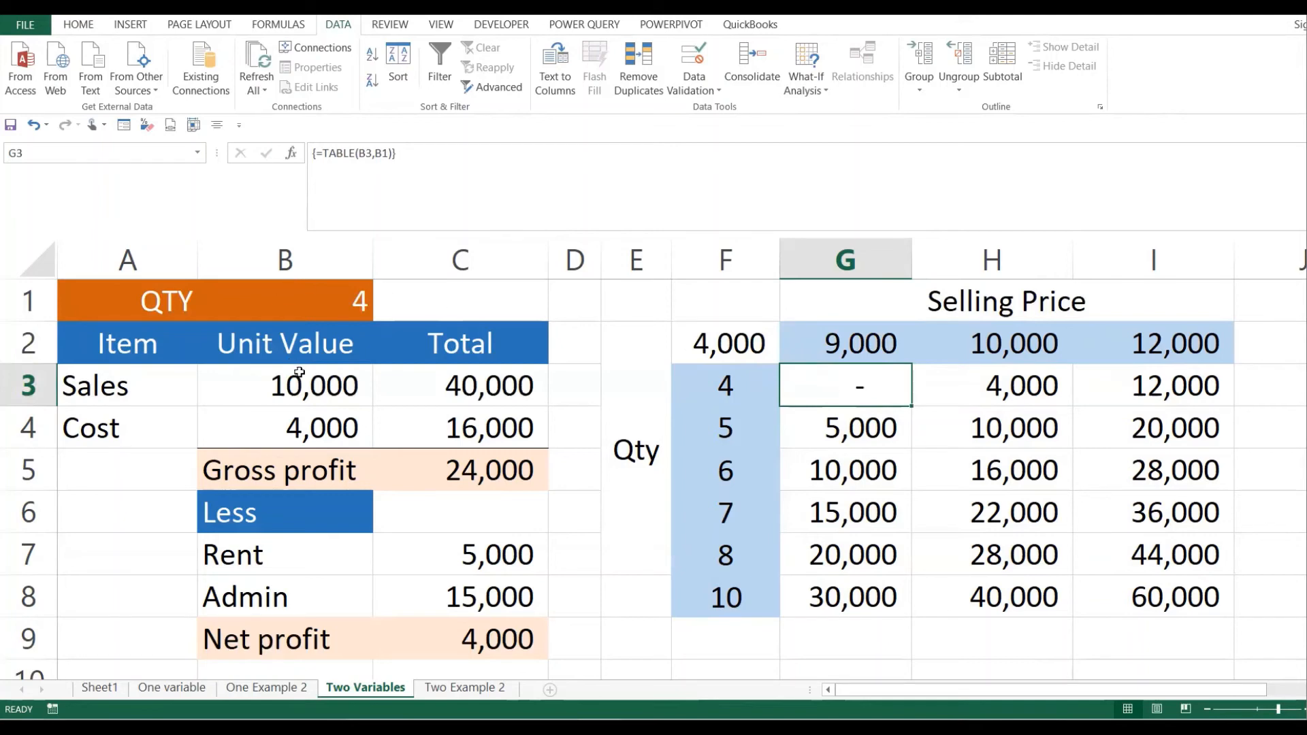
# - Change the sales unit value in B3 to 9,000 and check net profit in C9
pyautogui.click(300, 375)
pyautogui.write('9000')
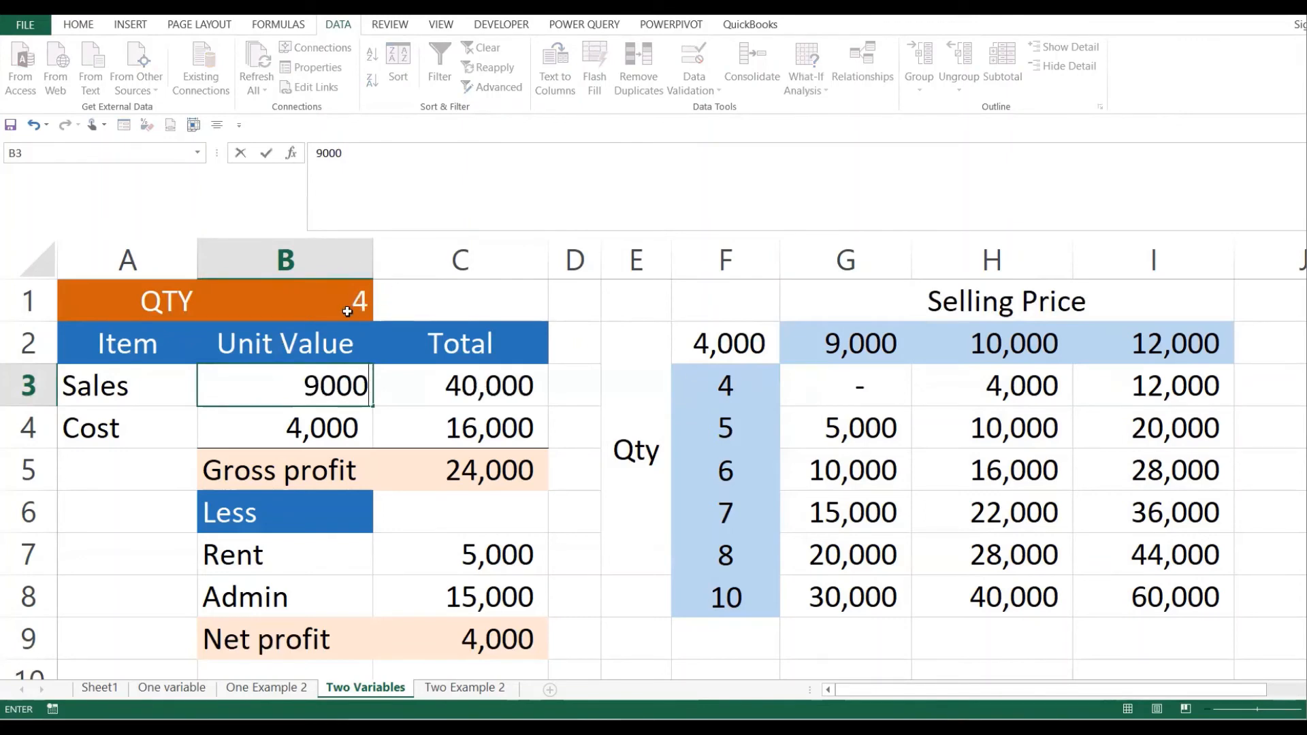
pyautogui.press('Return')
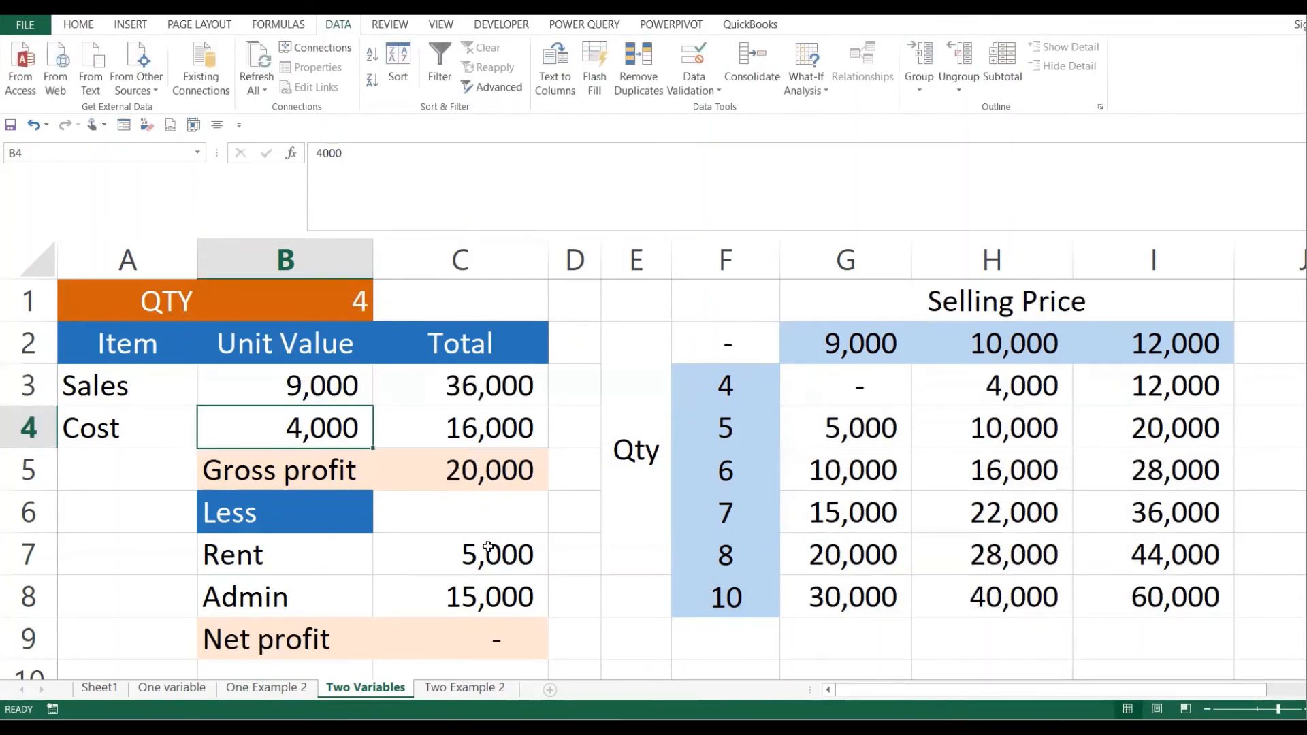
pyautogui.click(470, 653)
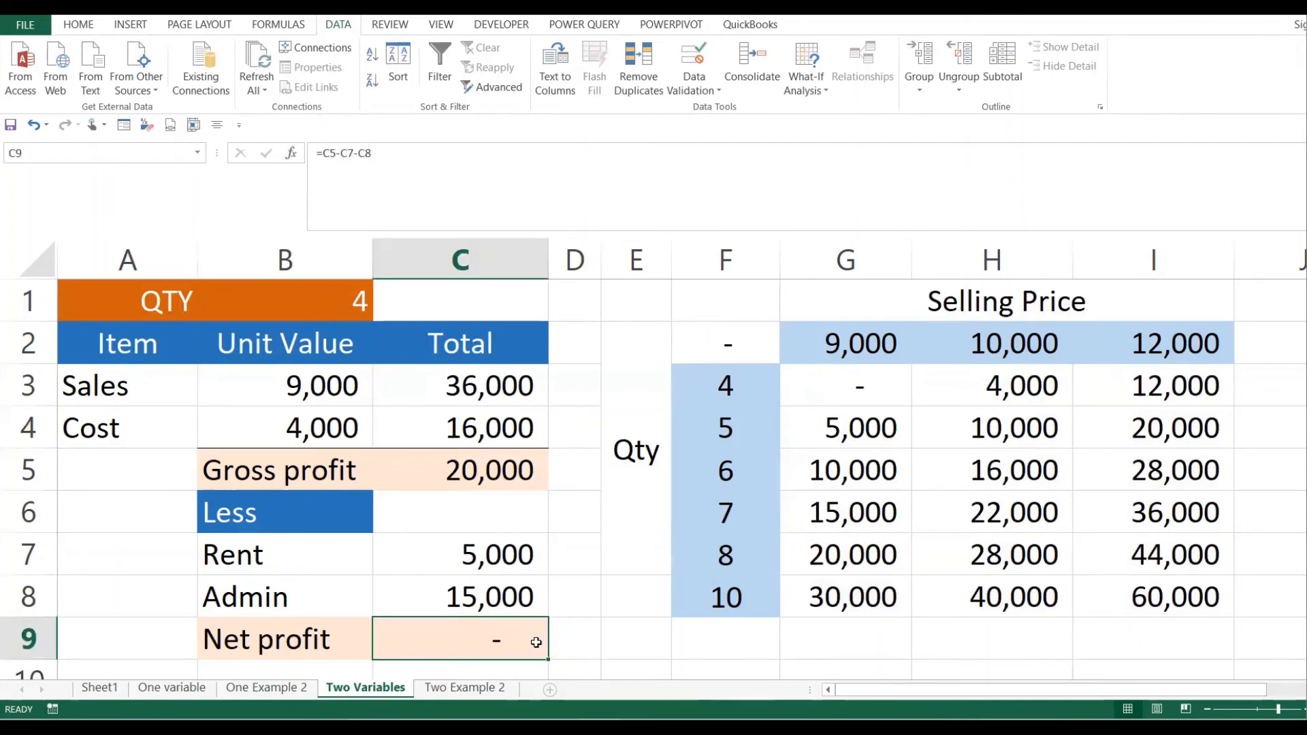
# - Compare quantity 4 results at prices 9,000, 10,000 and 12,000, then select G3:I8
pyautogui.click(741, 386)
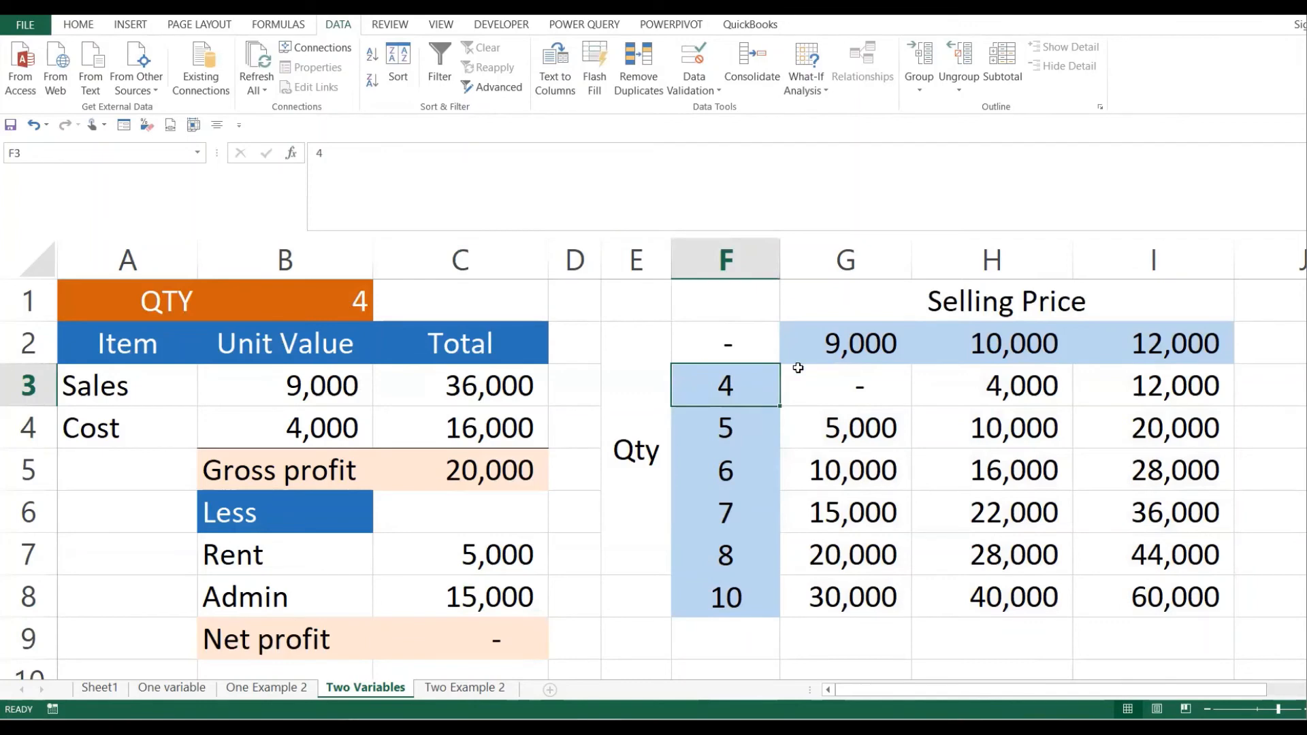
pyautogui.click(858, 340)
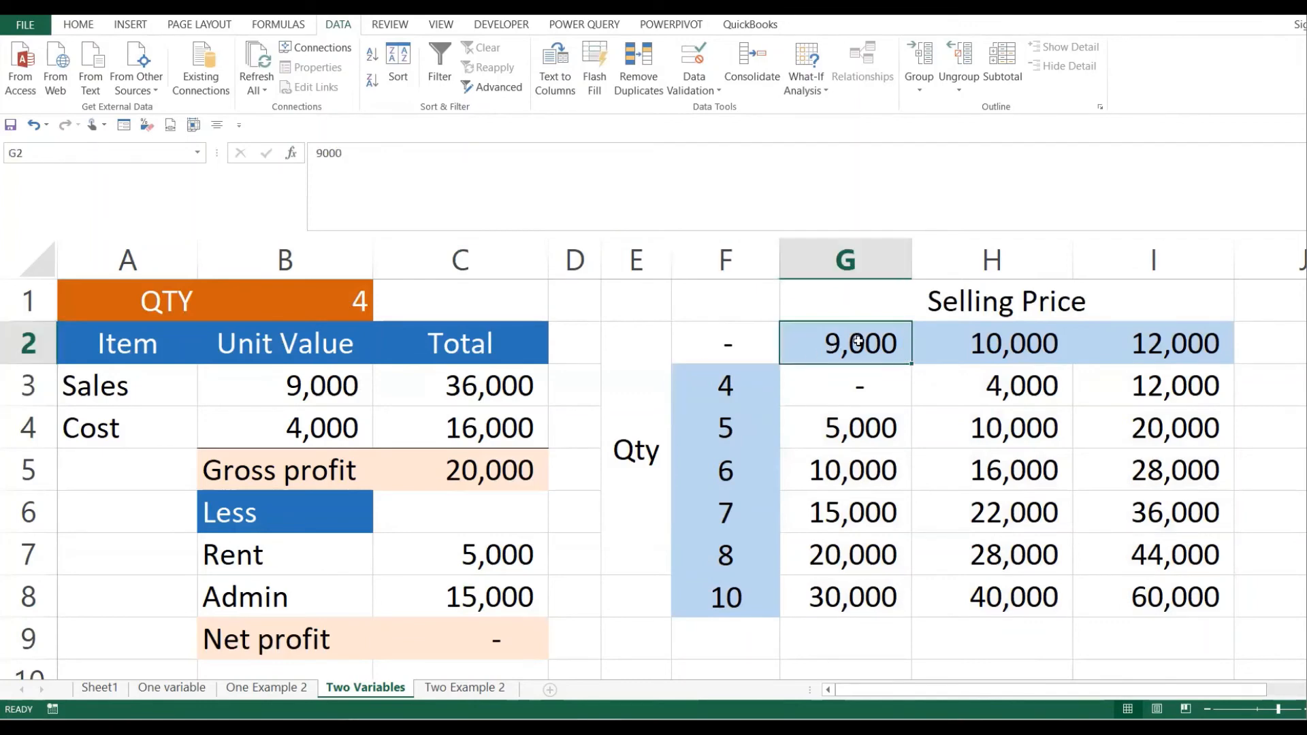
pyautogui.click(862, 395)
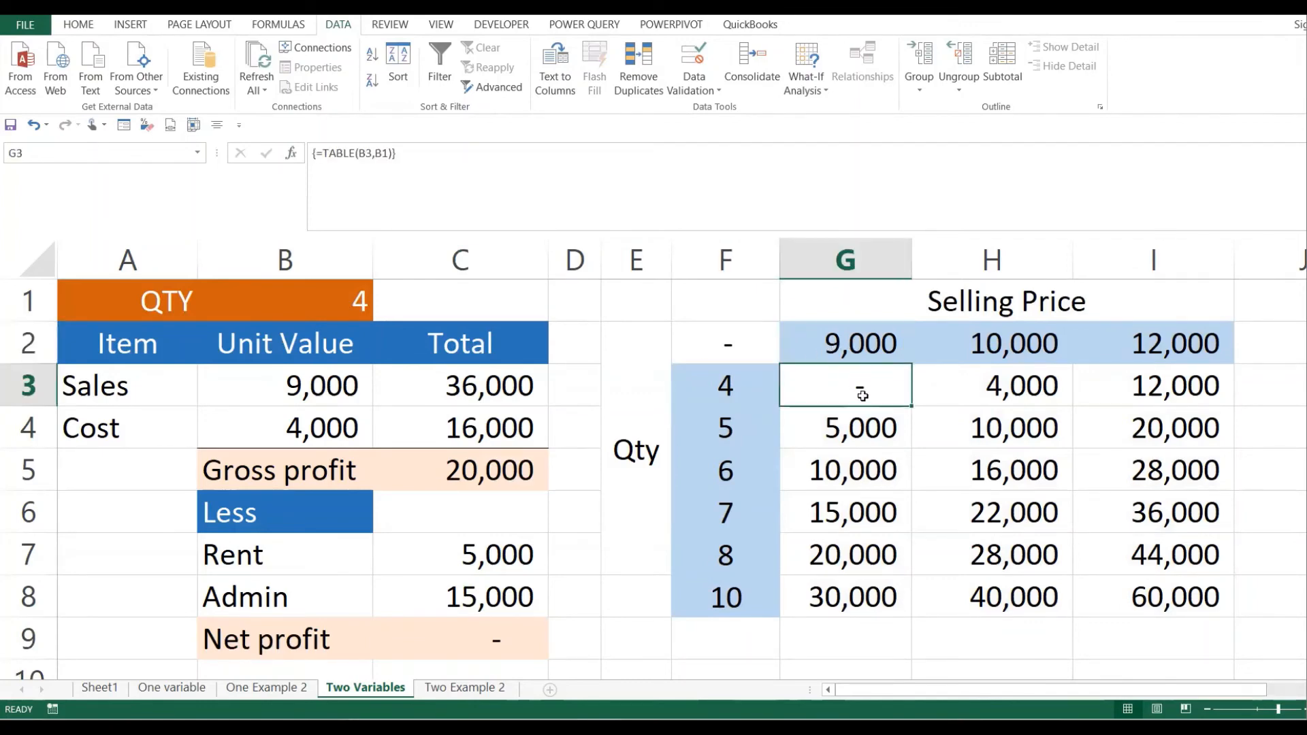
pyautogui.click(743, 396)
pyautogui.click(1041, 345)
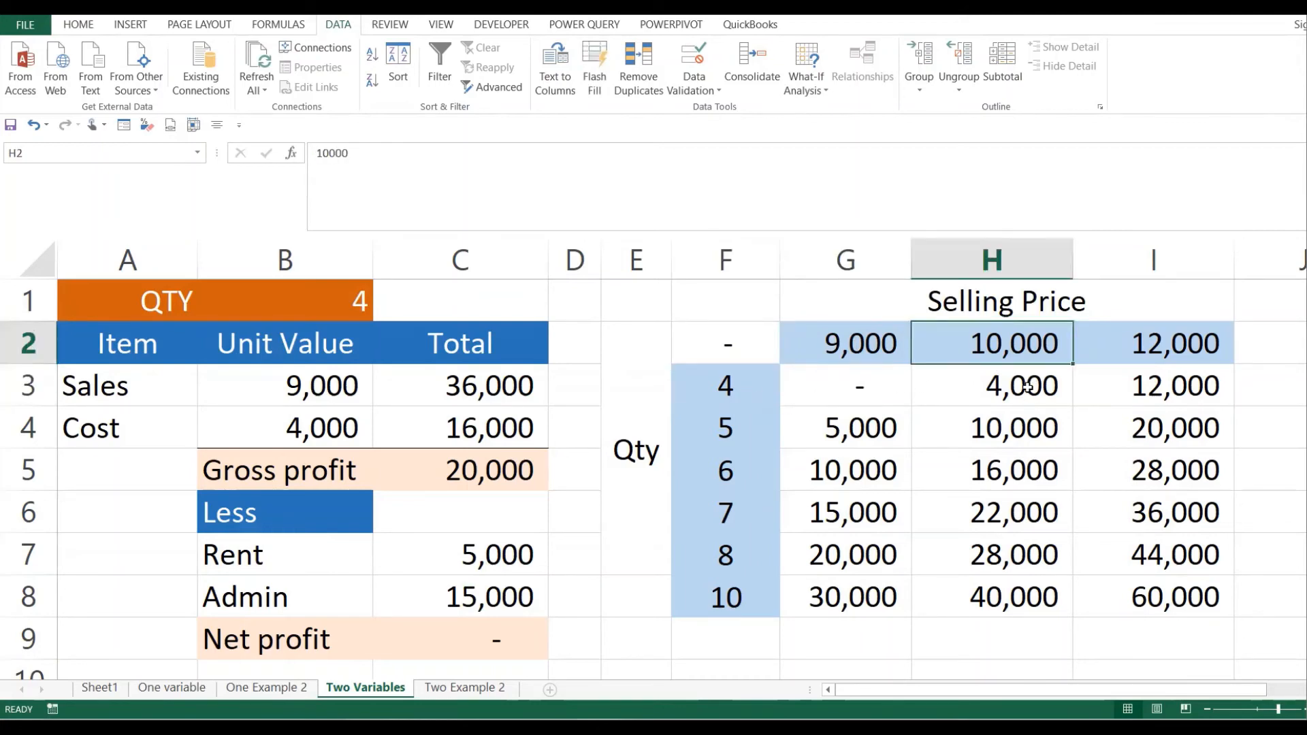
pyautogui.click(1027, 387)
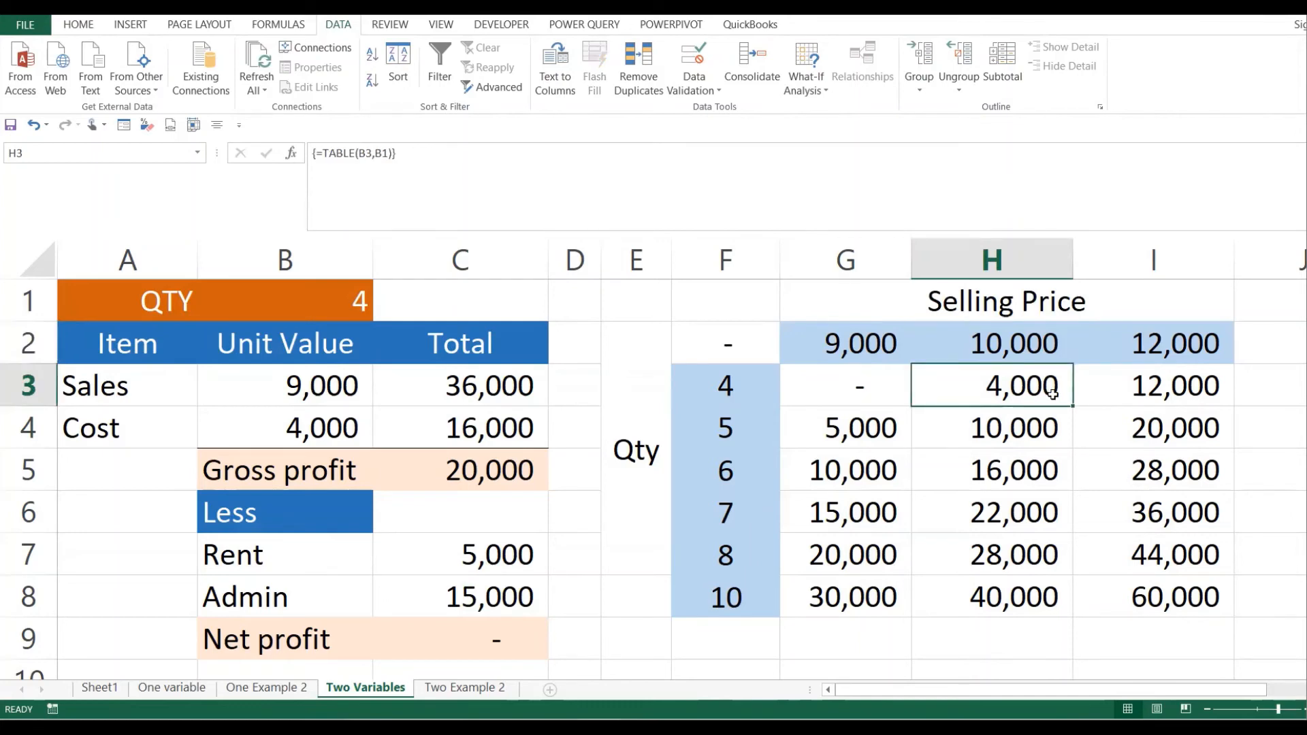
pyautogui.click(741, 380)
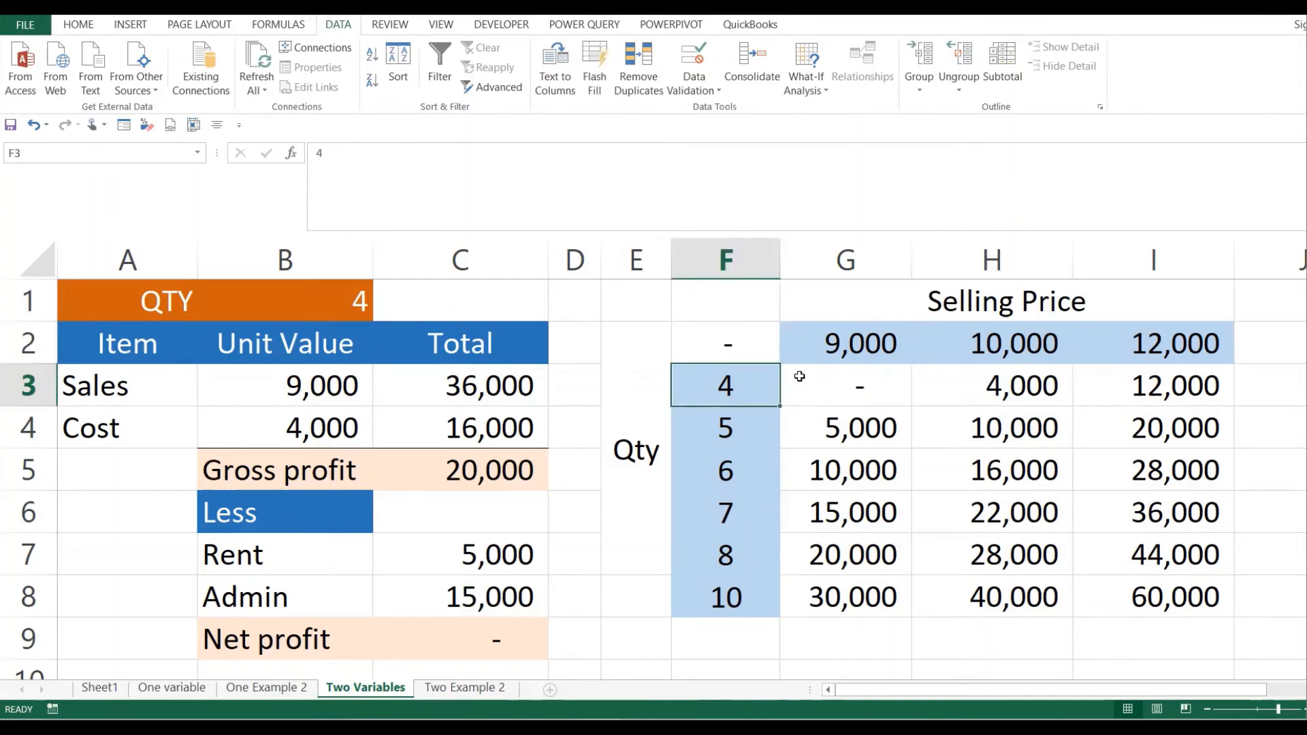
pyautogui.click(1187, 341)
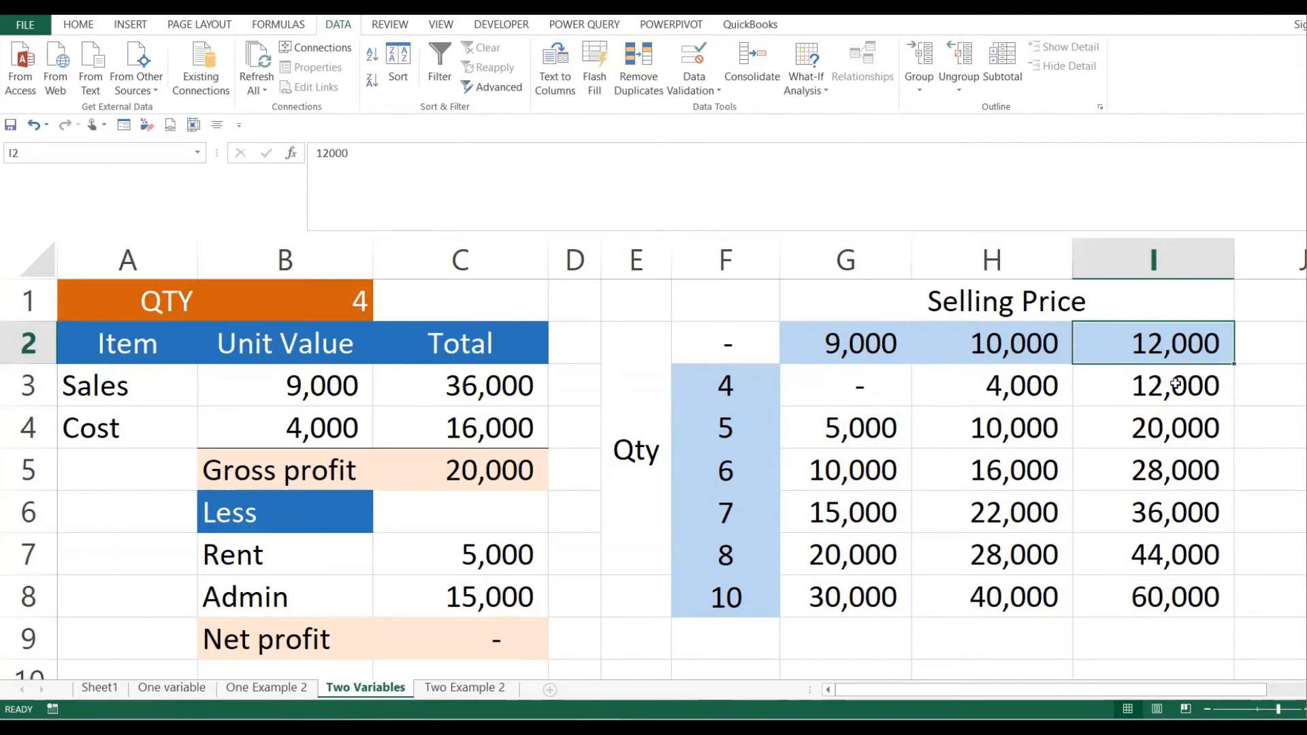
pyautogui.click(1176, 384)
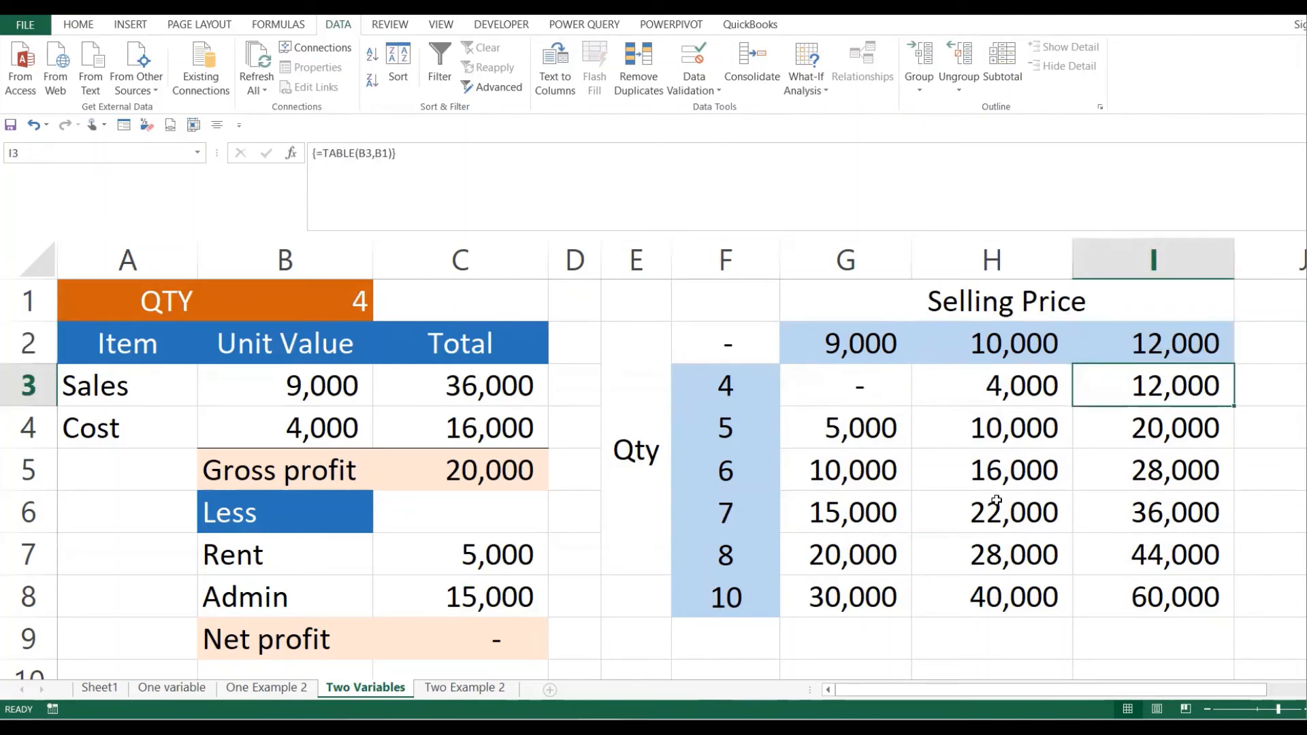
pyautogui.moveTo(877, 388); pyautogui.dragTo(1141, 598)
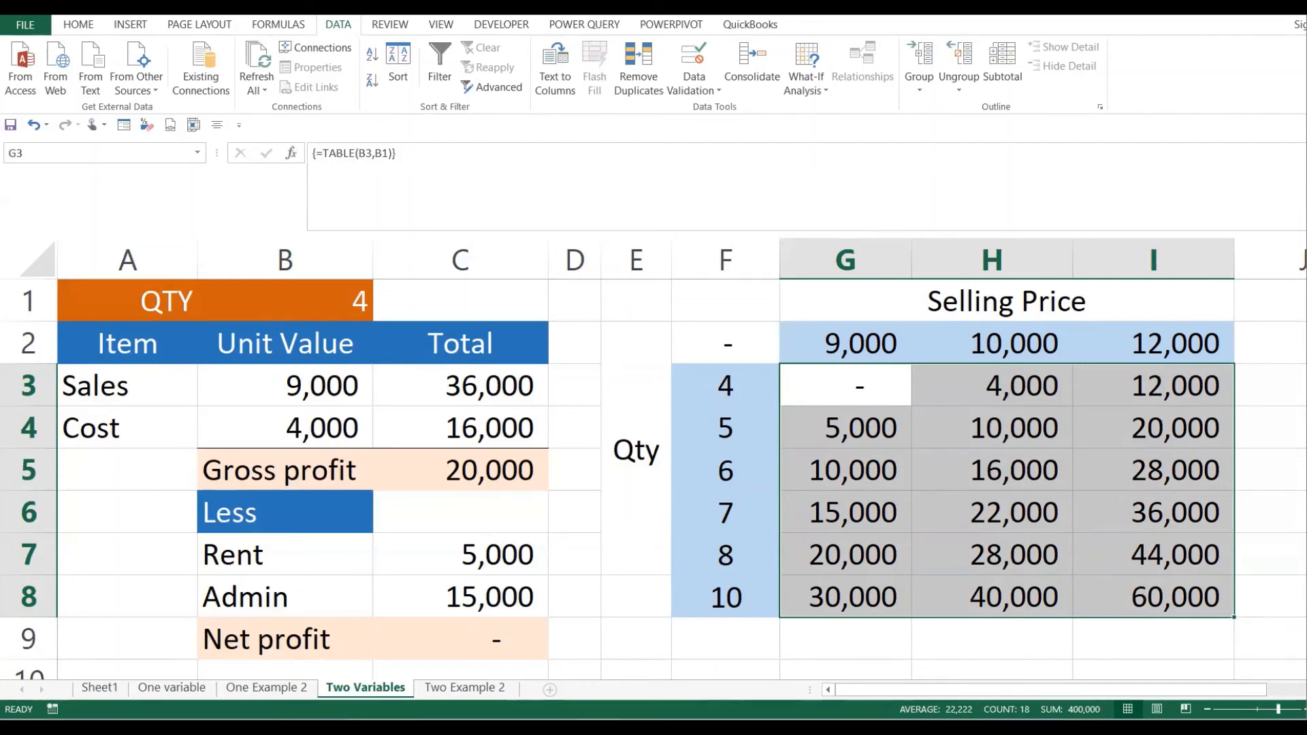
# - Look over the Two Example 2 layout: 9.00% rate, 120-month term and rates E3:E5
pyautogui.click(467, 689)
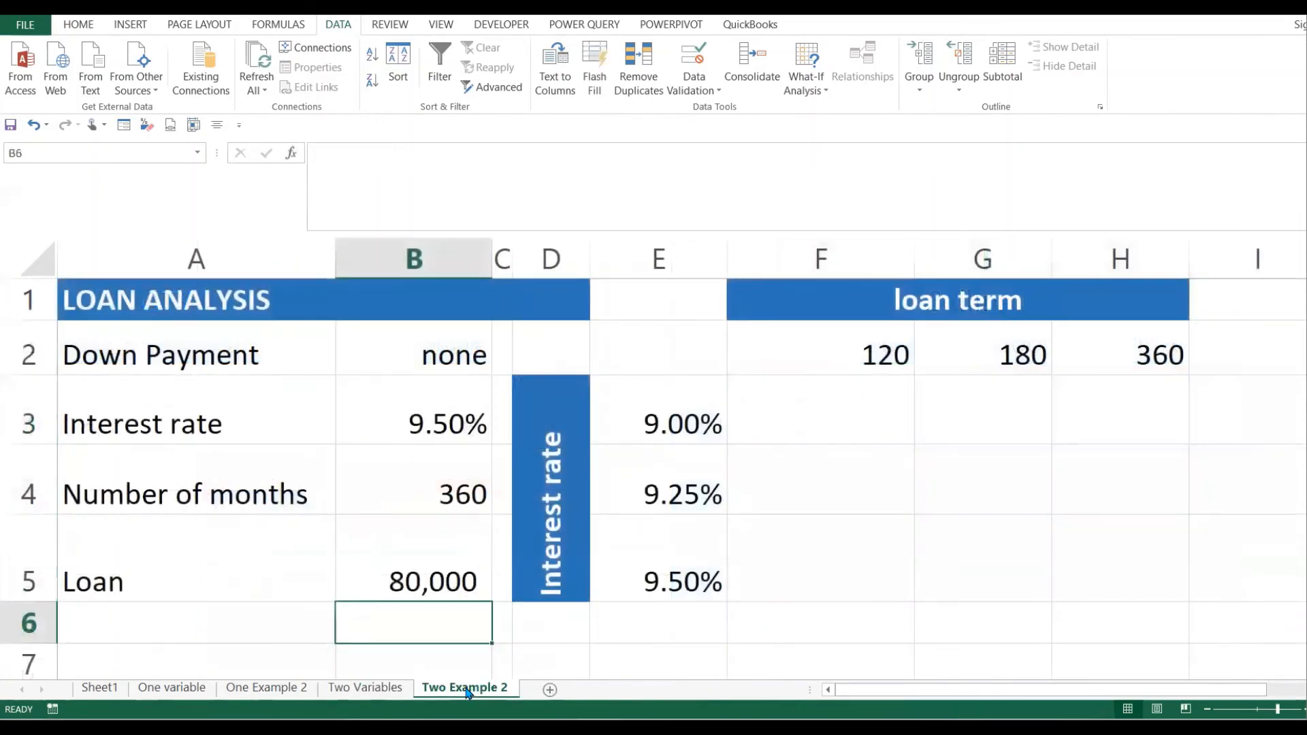
pyautogui.click(798, 502)
pyautogui.click(754, 436)
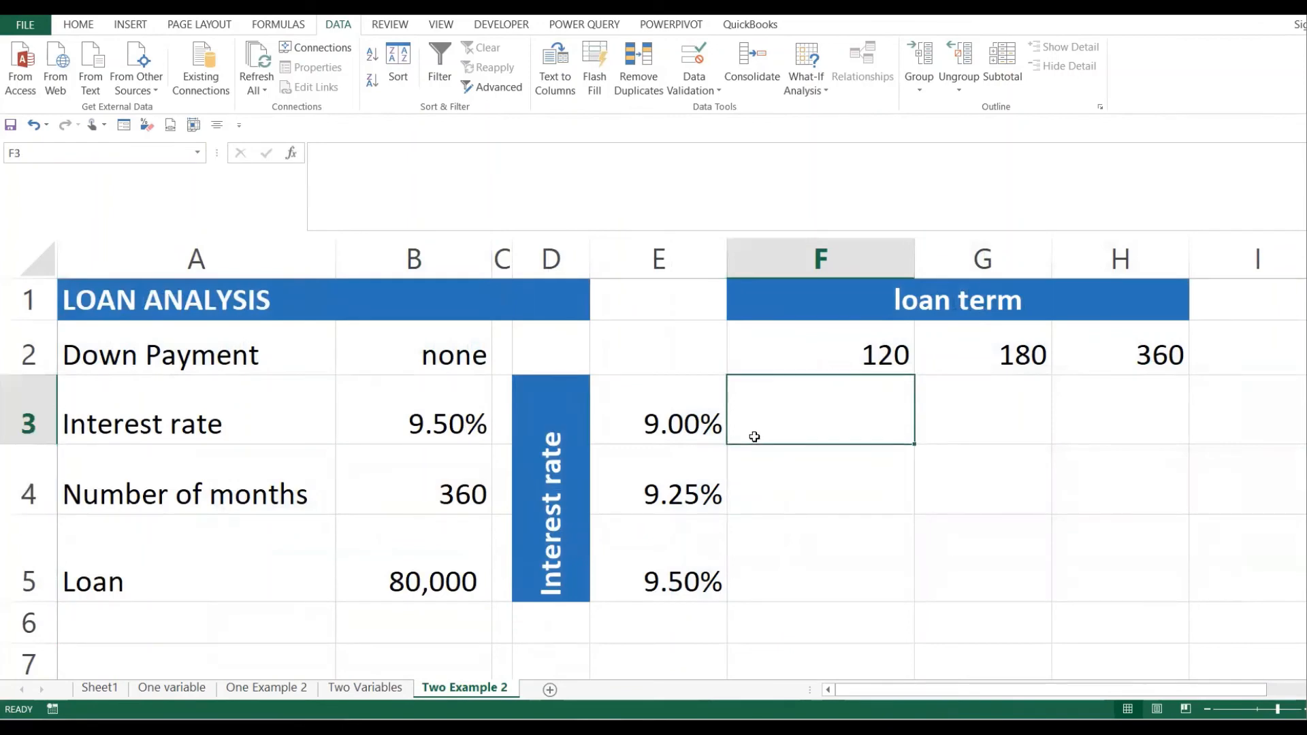
pyautogui.click(685, 430)
pyautogui.click(849, 371)
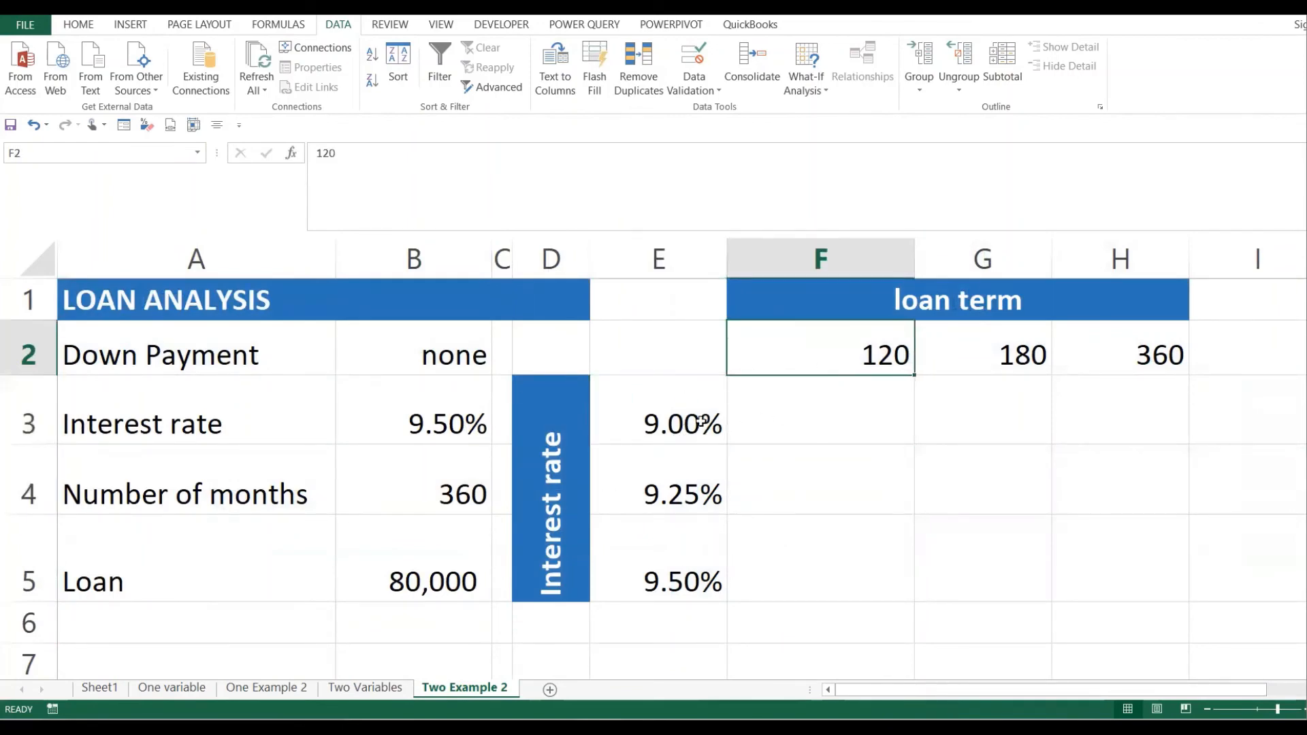
pyautogui.moveTo(691, 403); pyautogui.dragTo(687, 559)
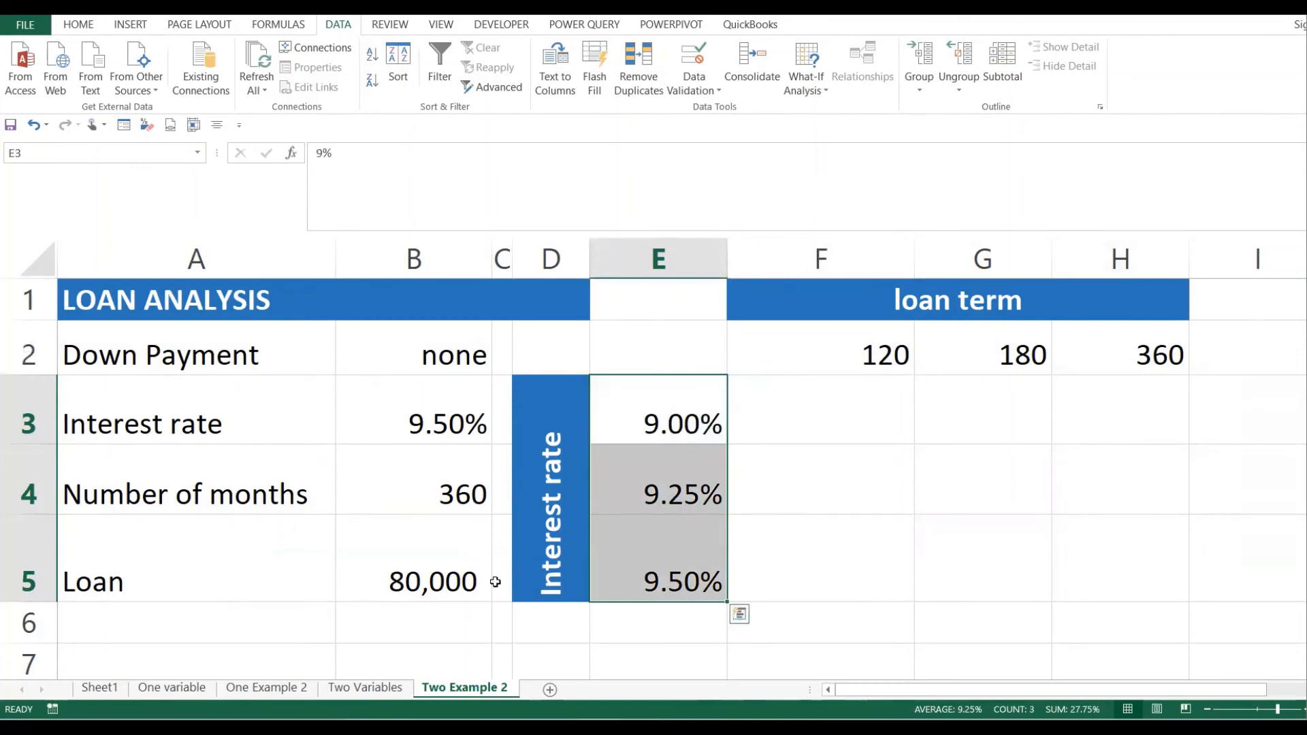
# - On One Example 2, review the loan inputs B3:B5: rate, months and 80,000 loan amount
pyautogui.click(266, 688)
pyautogui.click(420, 384)
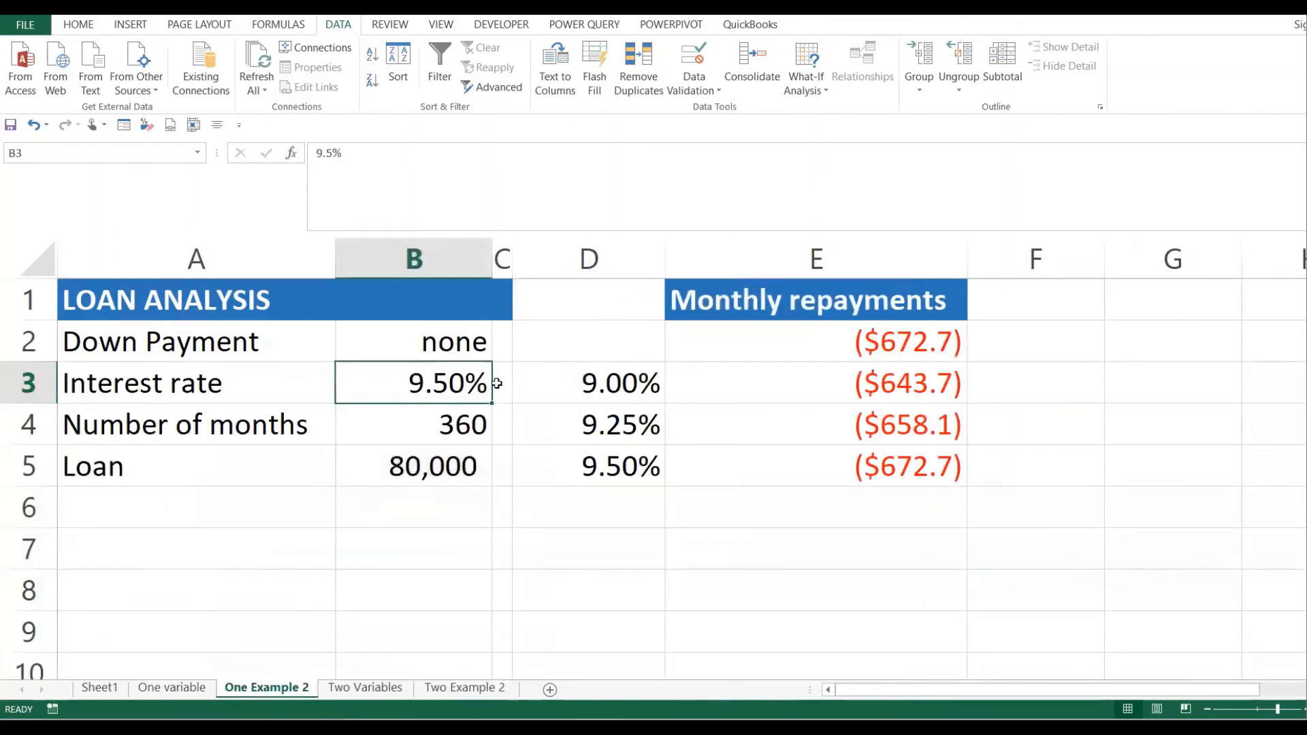
pyautogui.click(409, 453)
pyautogui.click(446, 383)
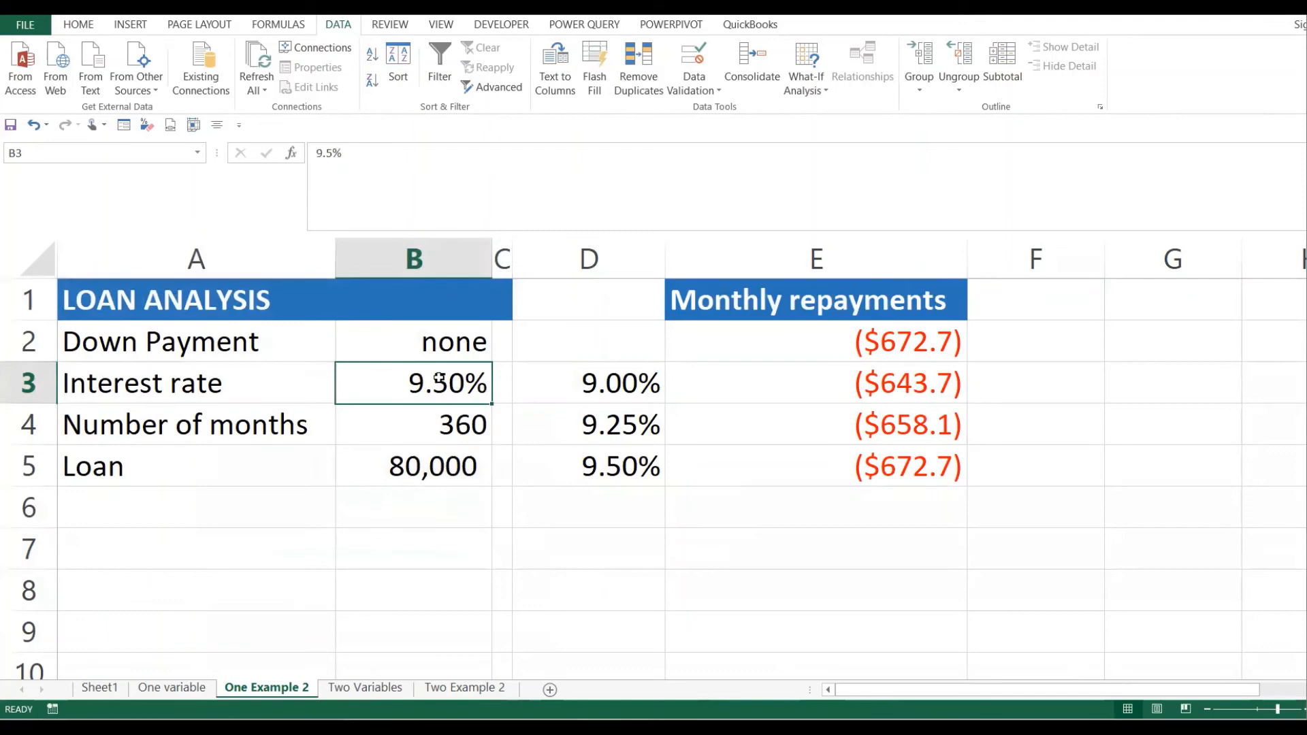
pyautogui.click(458, 417)
pyautogui.click(445, 379)
pyautogui.click(464, 423)
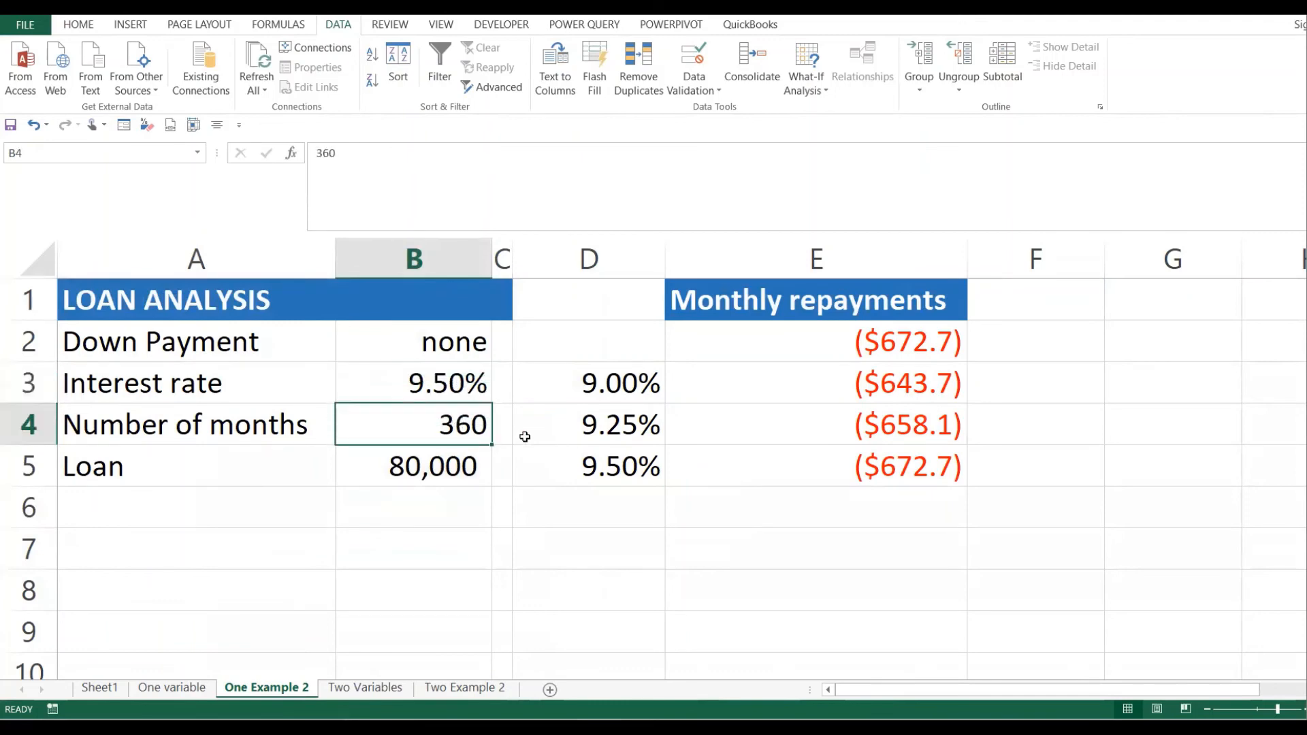
pyautogui.click(420, 465)
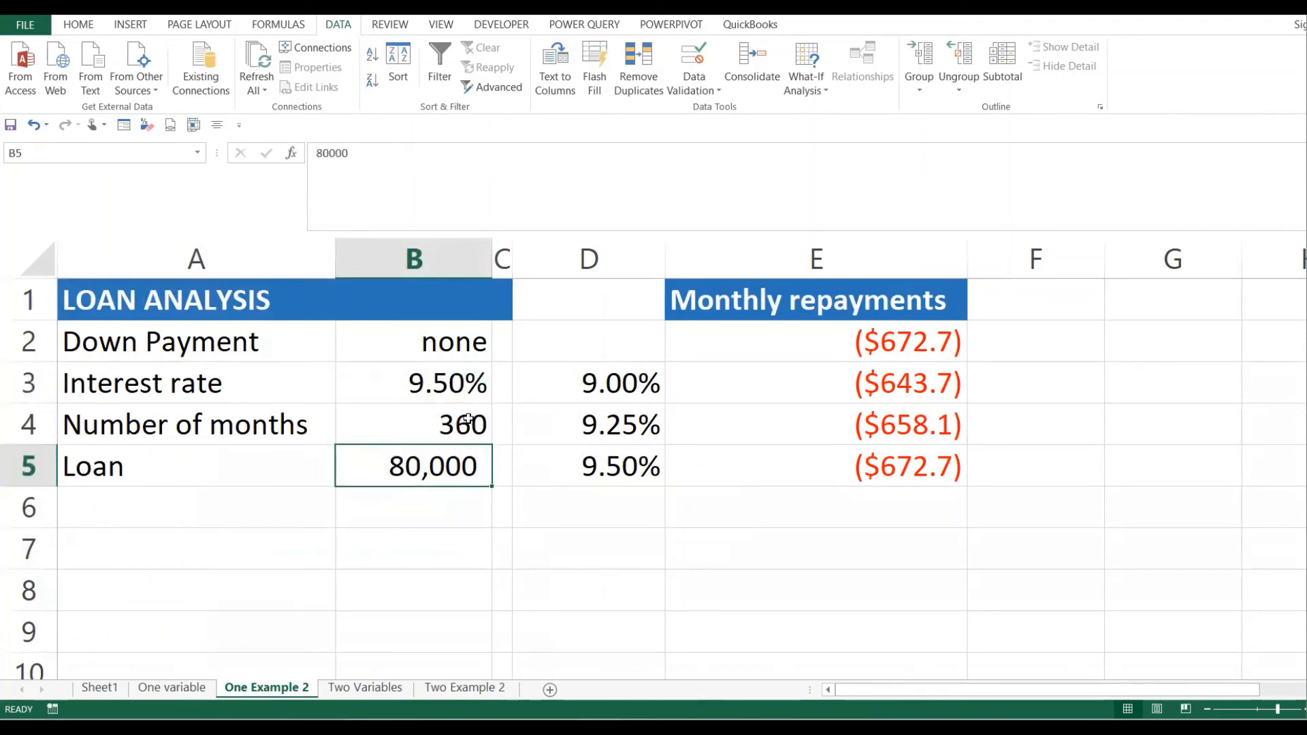
pyautogui.moveTo(440, 384); pyautogui.dragTo(463, 473)
# - Review the PMT formula in E2 and the TABLE repayment results in E3:E5, then return to Two Example 2
pyautogui.click(889, 349)
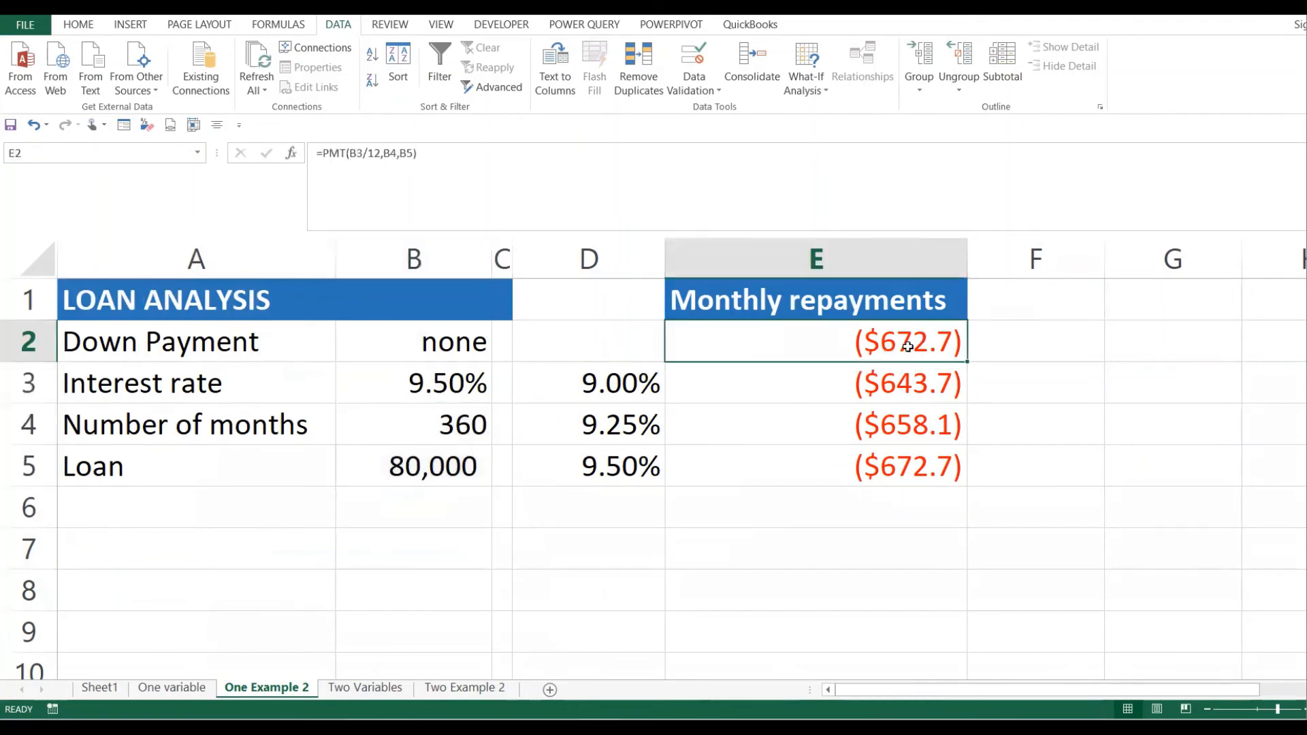
pyautogui.click(640, 384)
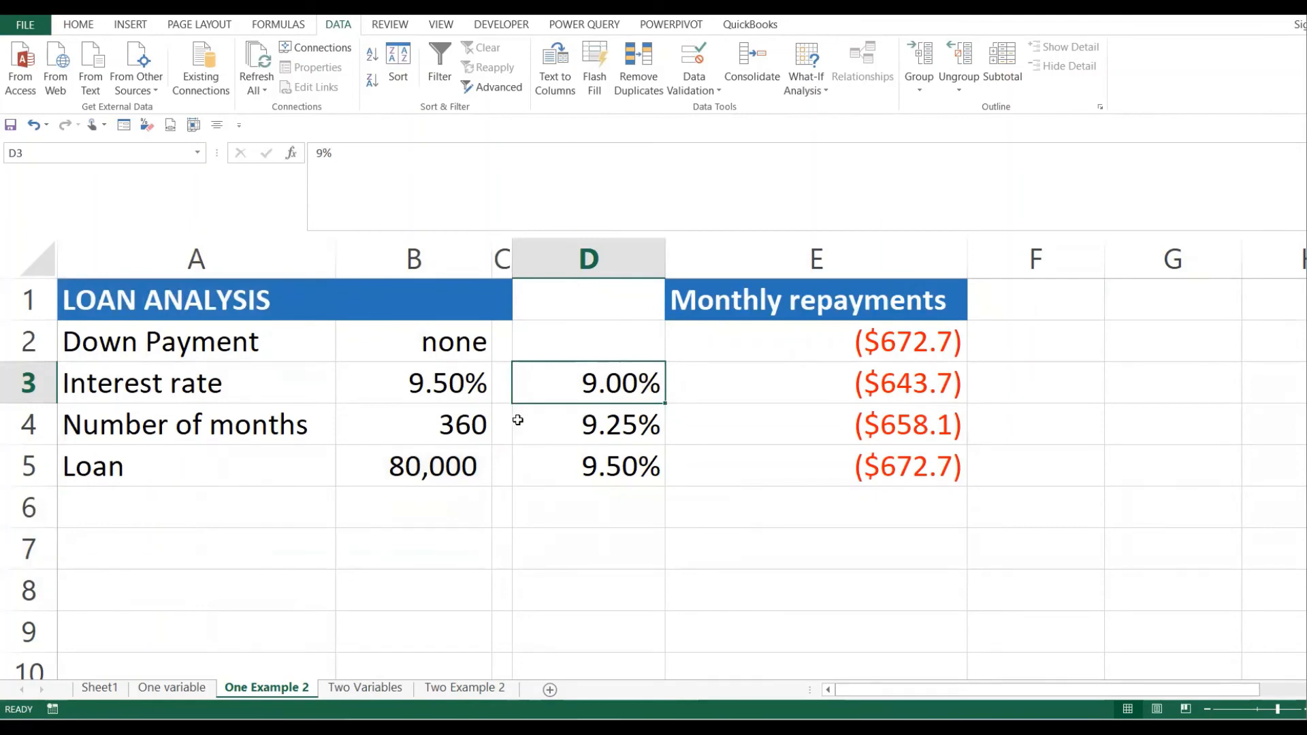
pyautogui.moveTo(470, 424); pyautogui.dragTo(455, 465)
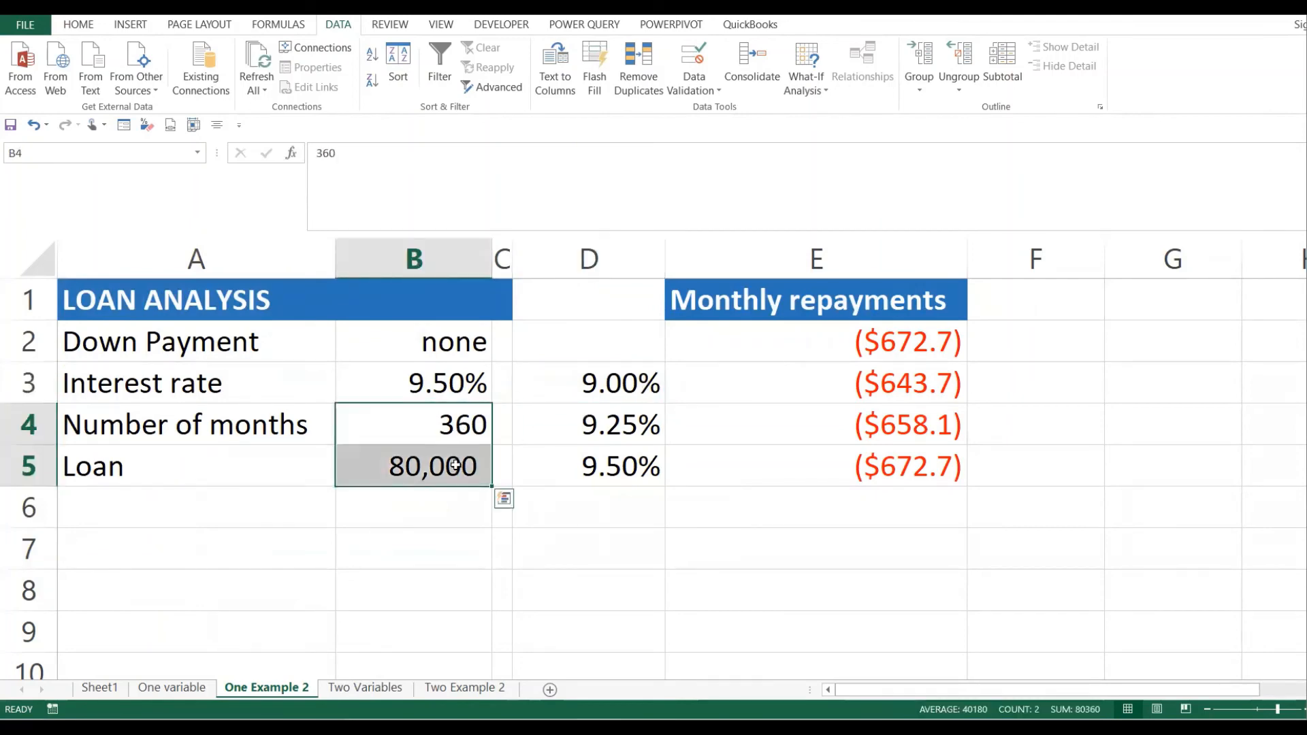
pyautogui.click(944, 383)
pyautogui.click(910, 413)
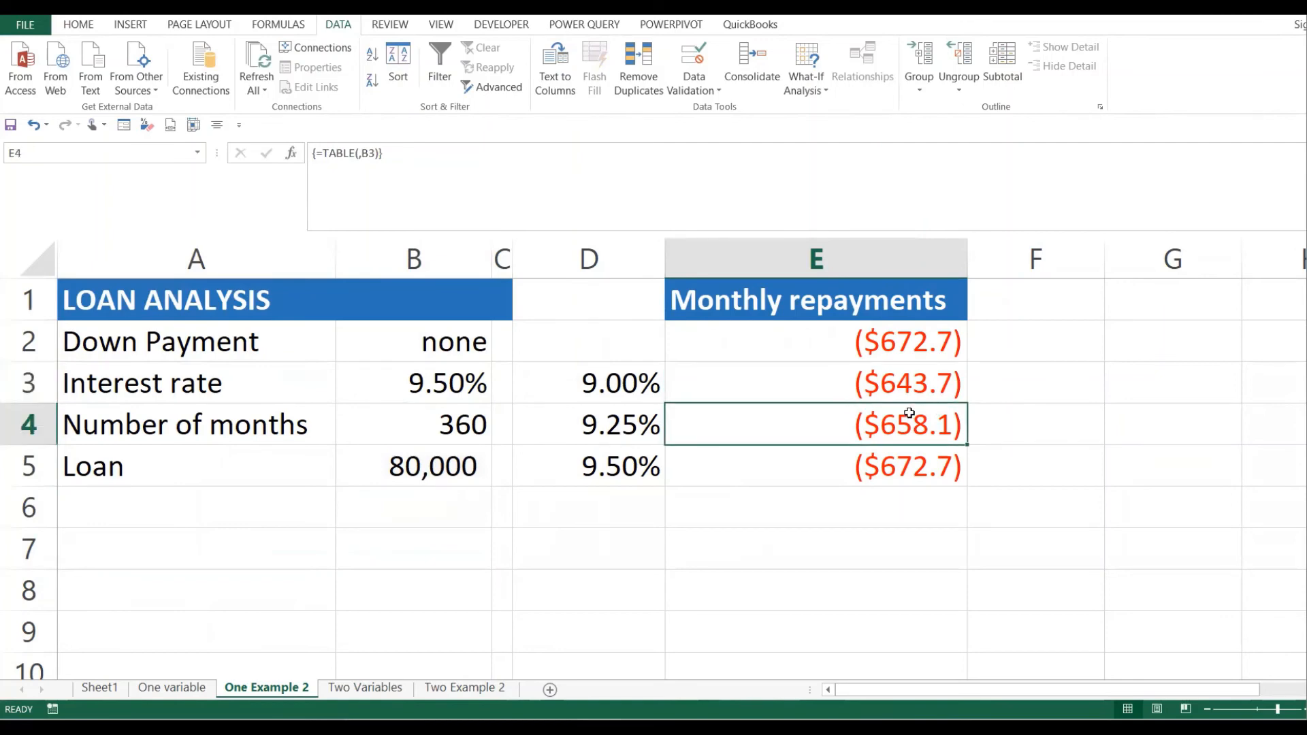
pyautogui.click(597, 425)
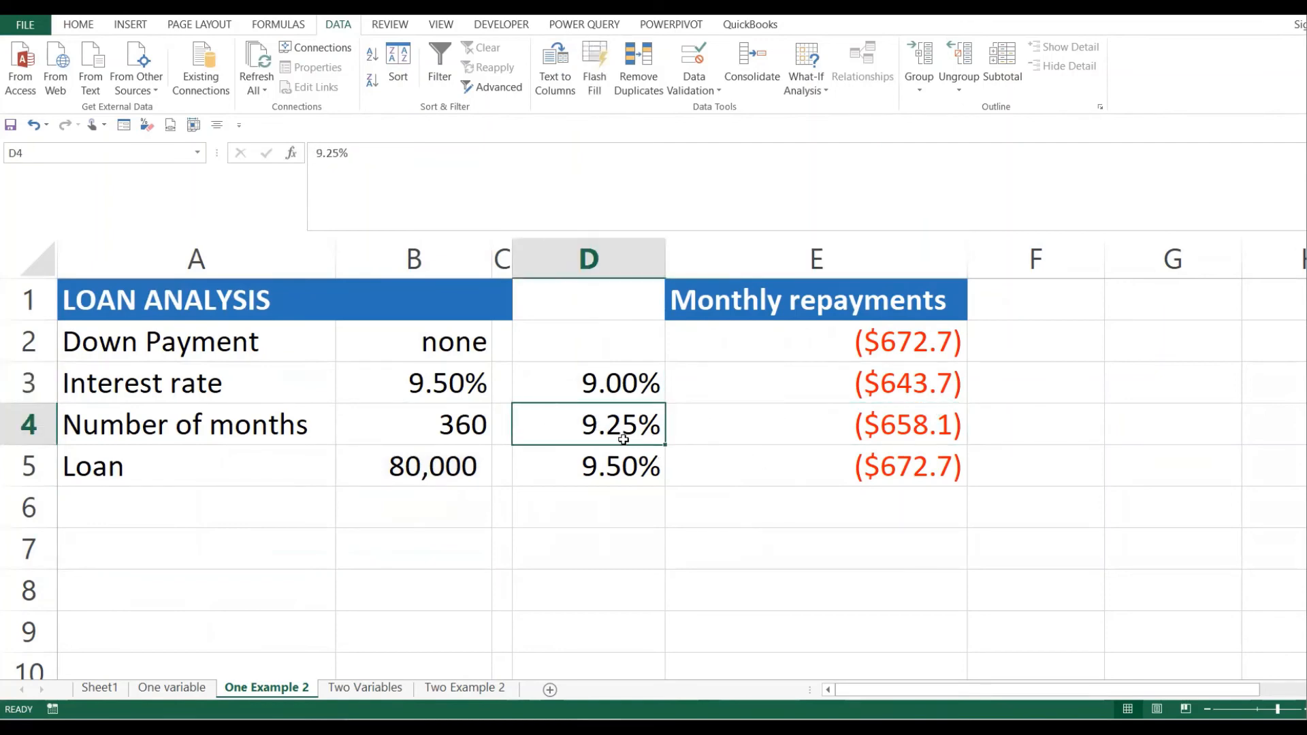
pyautogui.moveTo(470, 434); pyautogui.dragTo(458, 461)
pyautogui.click(826, 382)
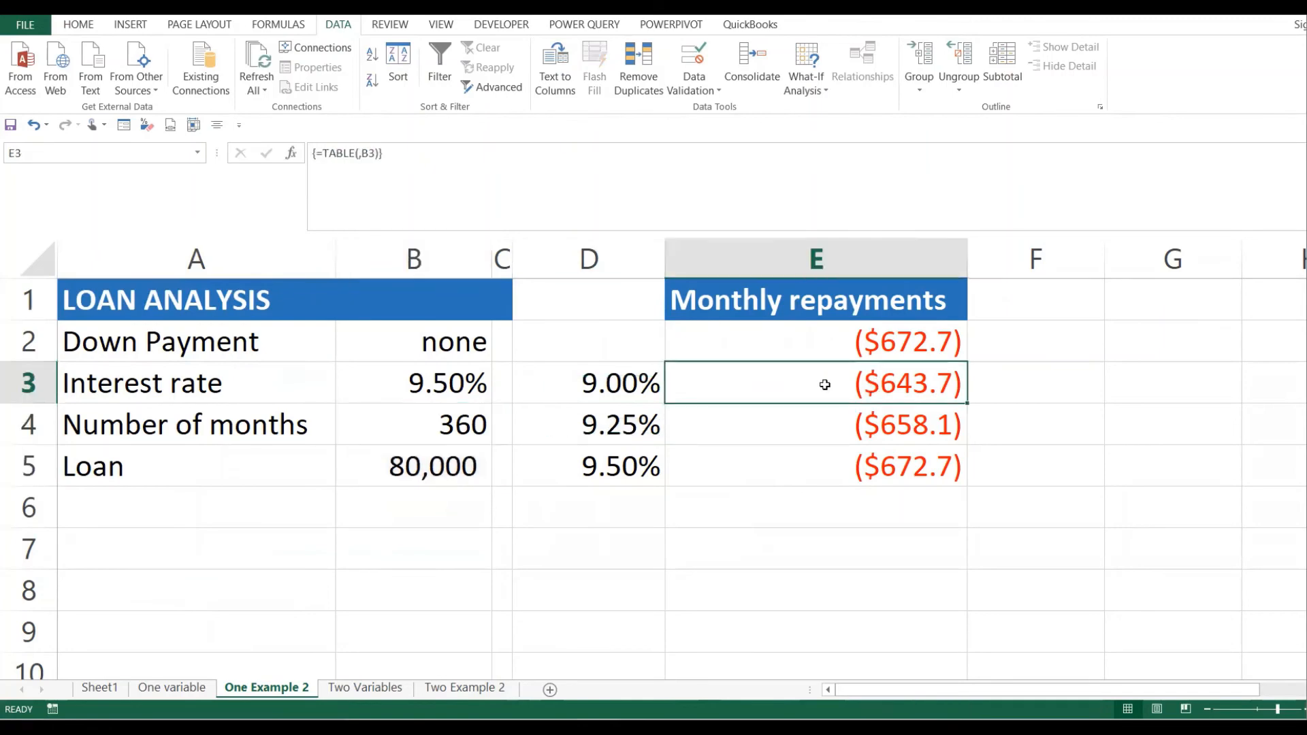
pyautogui.click(842, 521)
pyautogui.moveTo(899, 378); pyautogui.dragTo(897, 460)
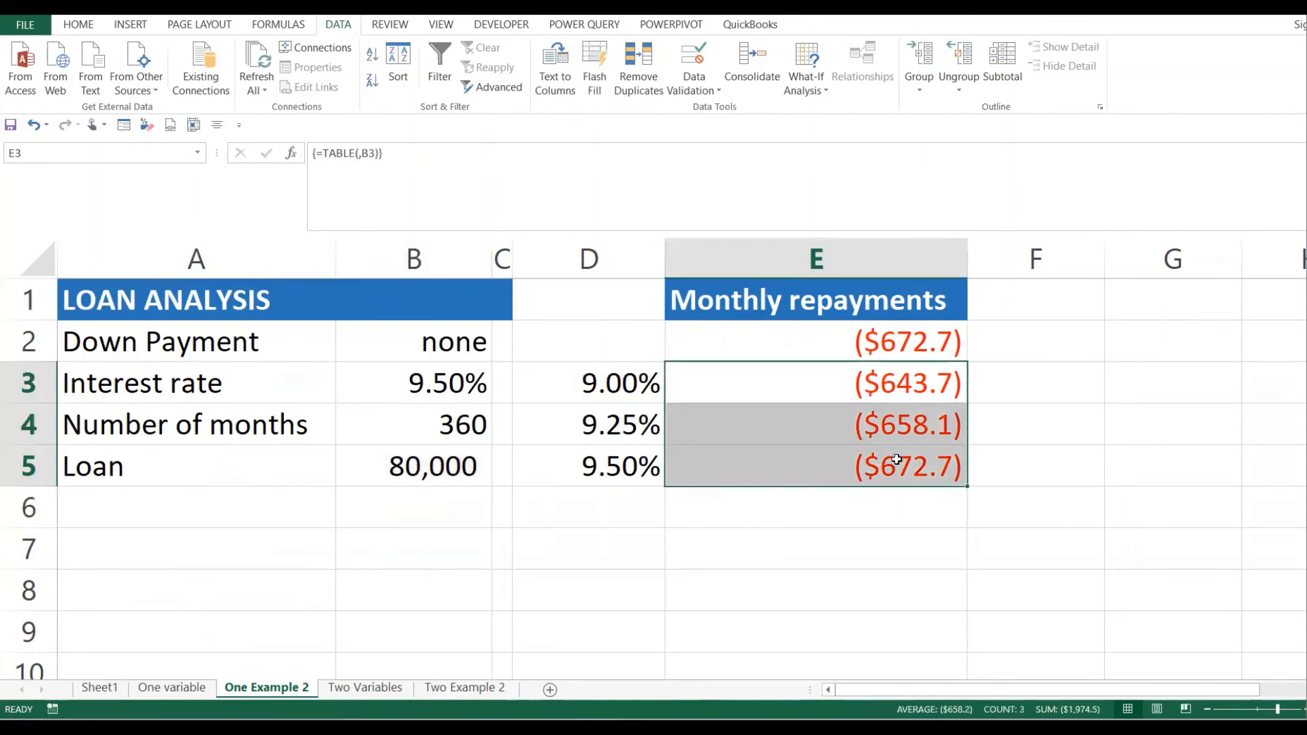
pyautogui.click(460, 687)
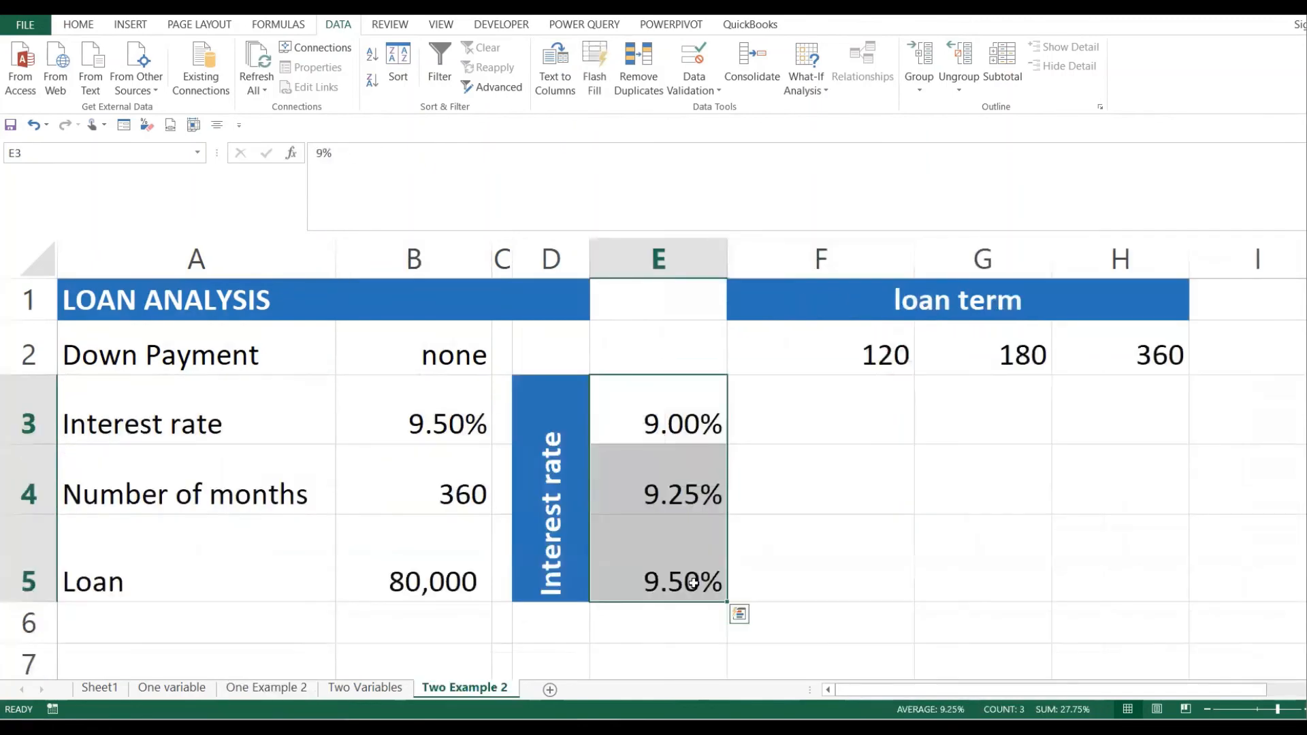
pyautogui.click(693, 583)
pyautogui.click(855, 476)
pyautogui.click(671, 406)
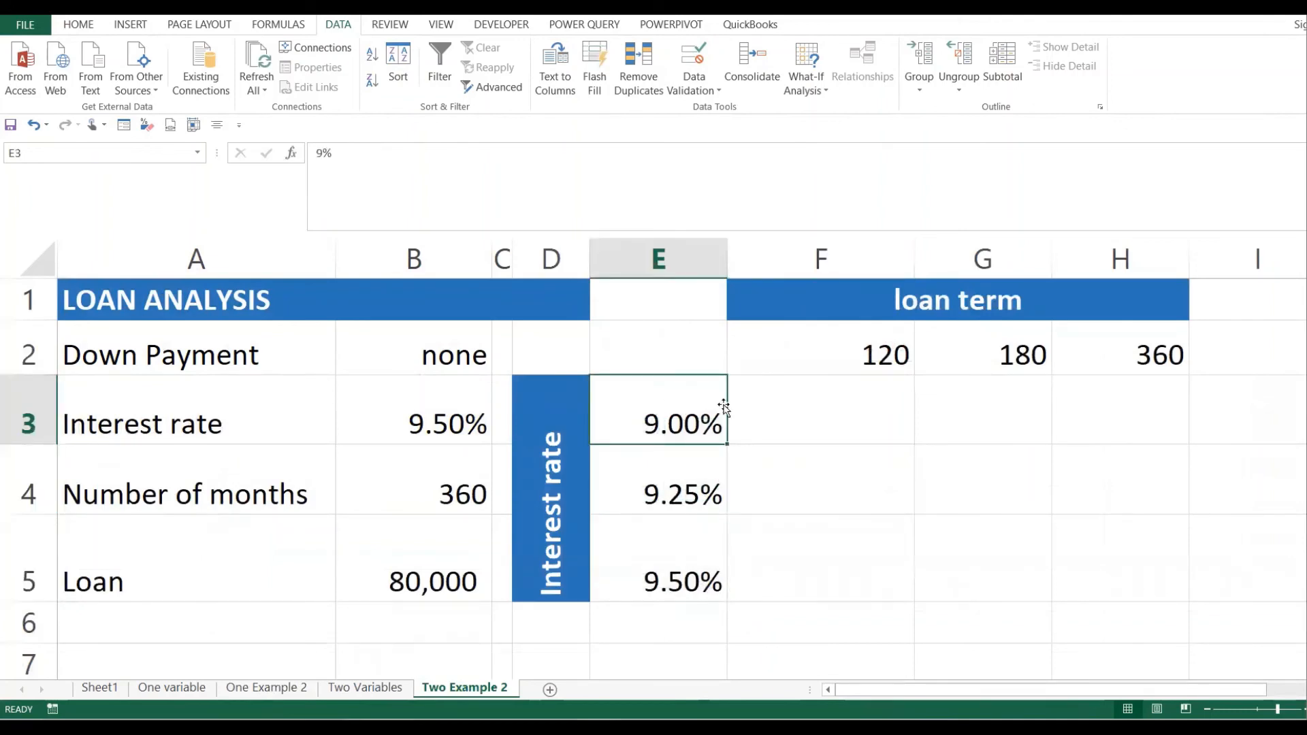
pyautogui.click(860, 411)
pyautogui.moveTo(680, 412); pyautogui.dragTo(676, 572)
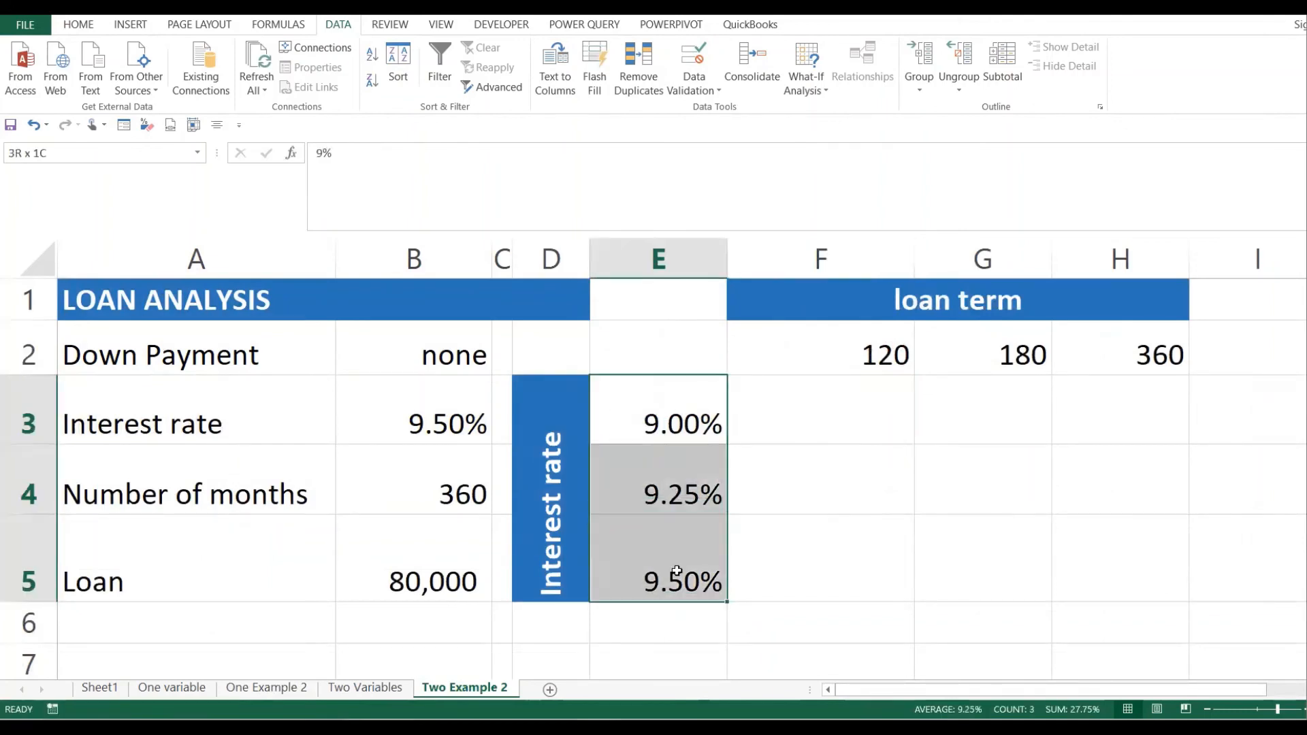
pyautogui.moveTo(829, 348); pyautogui.dragTo(1147, 343)
pyautogui.click(436, 574)
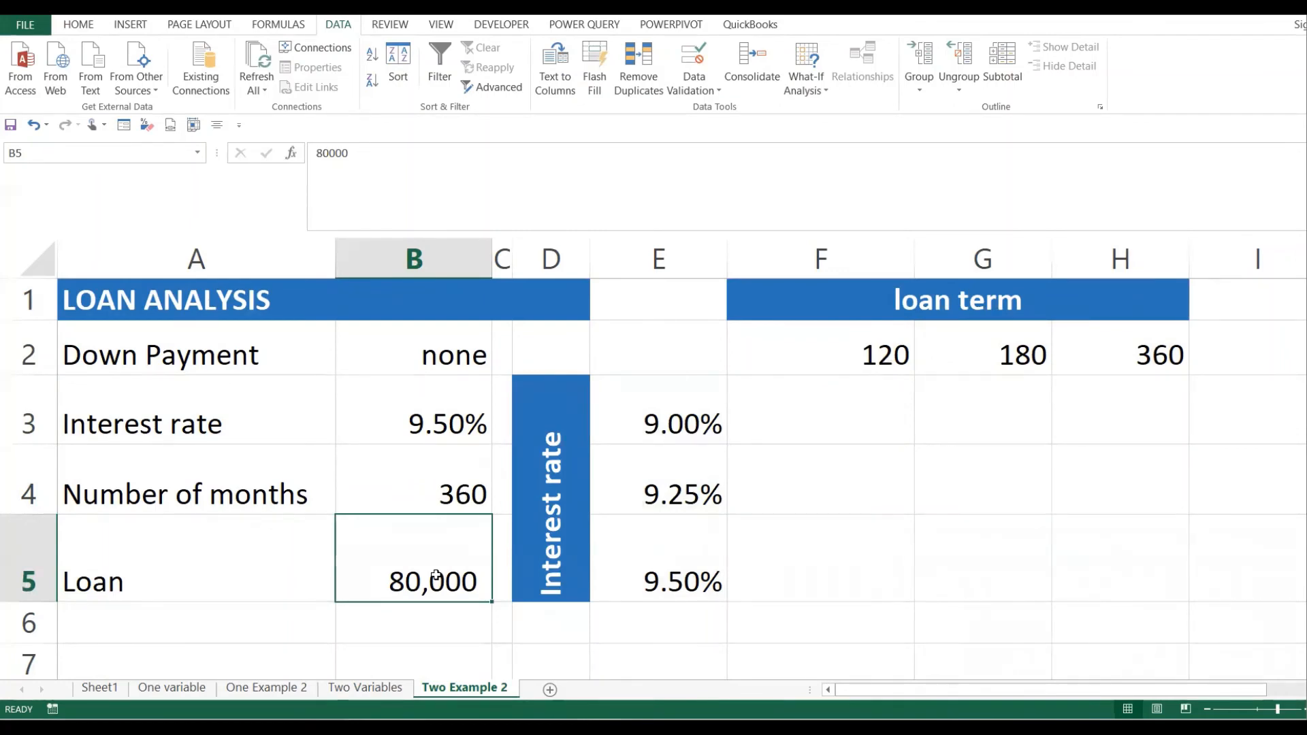
pyautogui.click(765, 607)
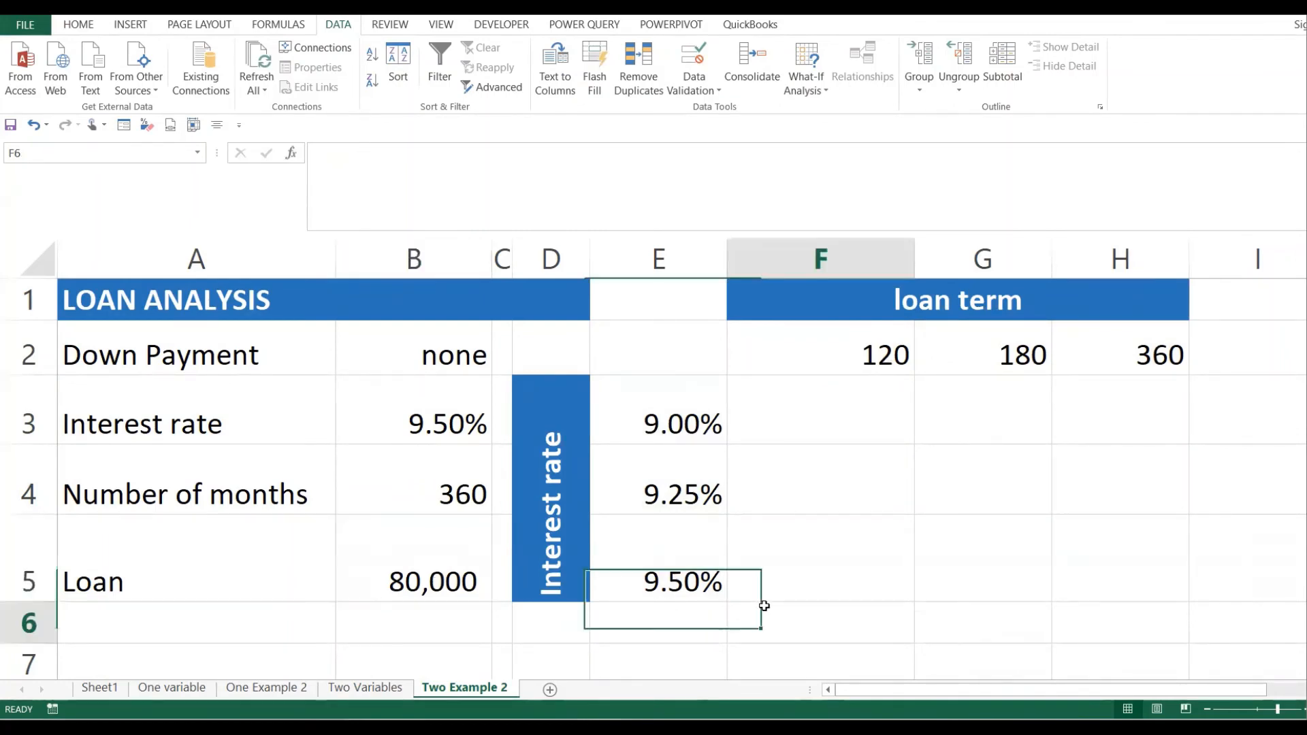
pyautogui.click(432, 581)
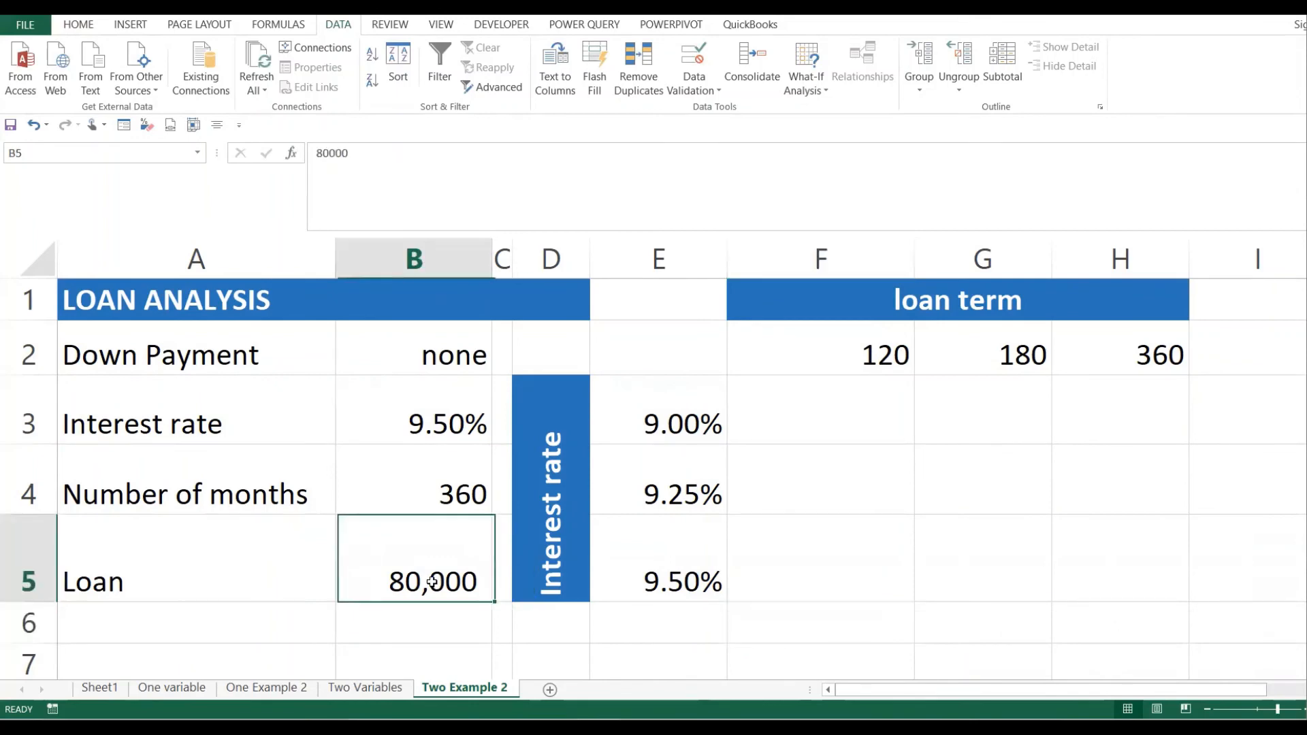
pyautogui.click(806, 511)
pyautogui.click(722, 411)
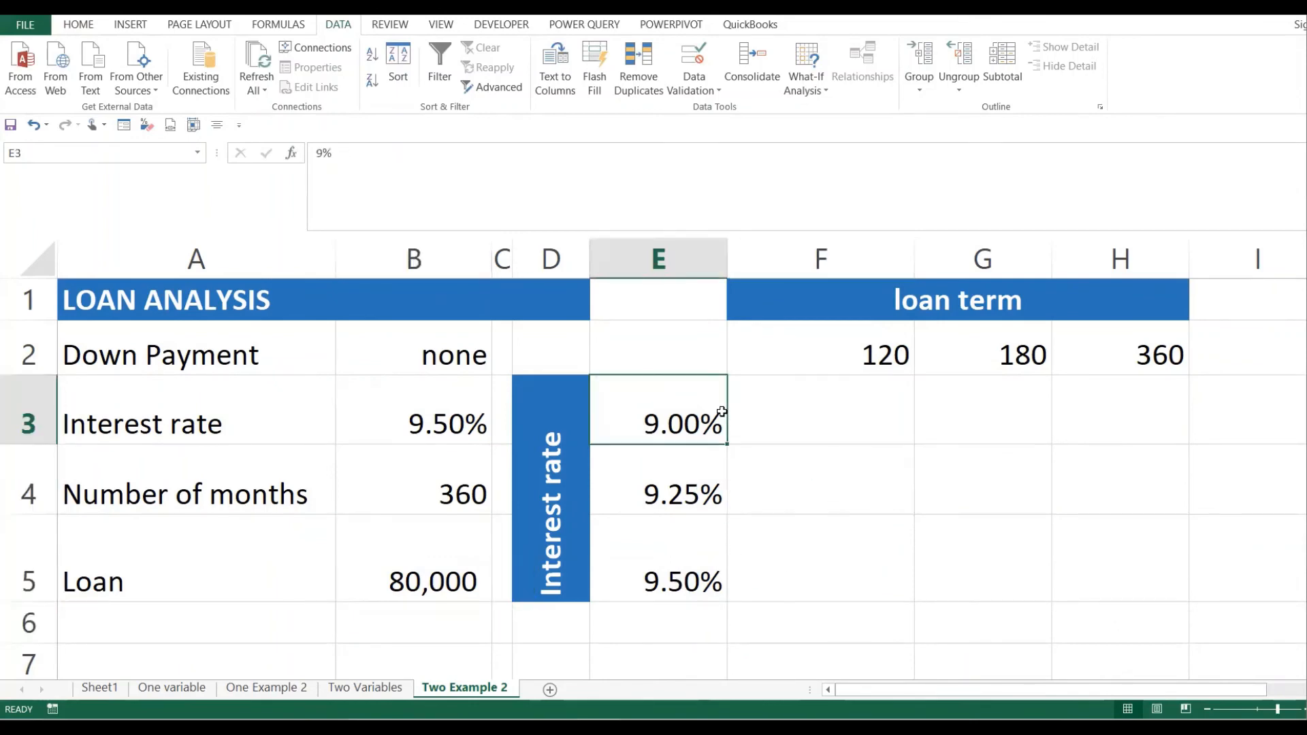
pyautogui.moveTo(705, 417); pyautogui.dragTo(697, 554)
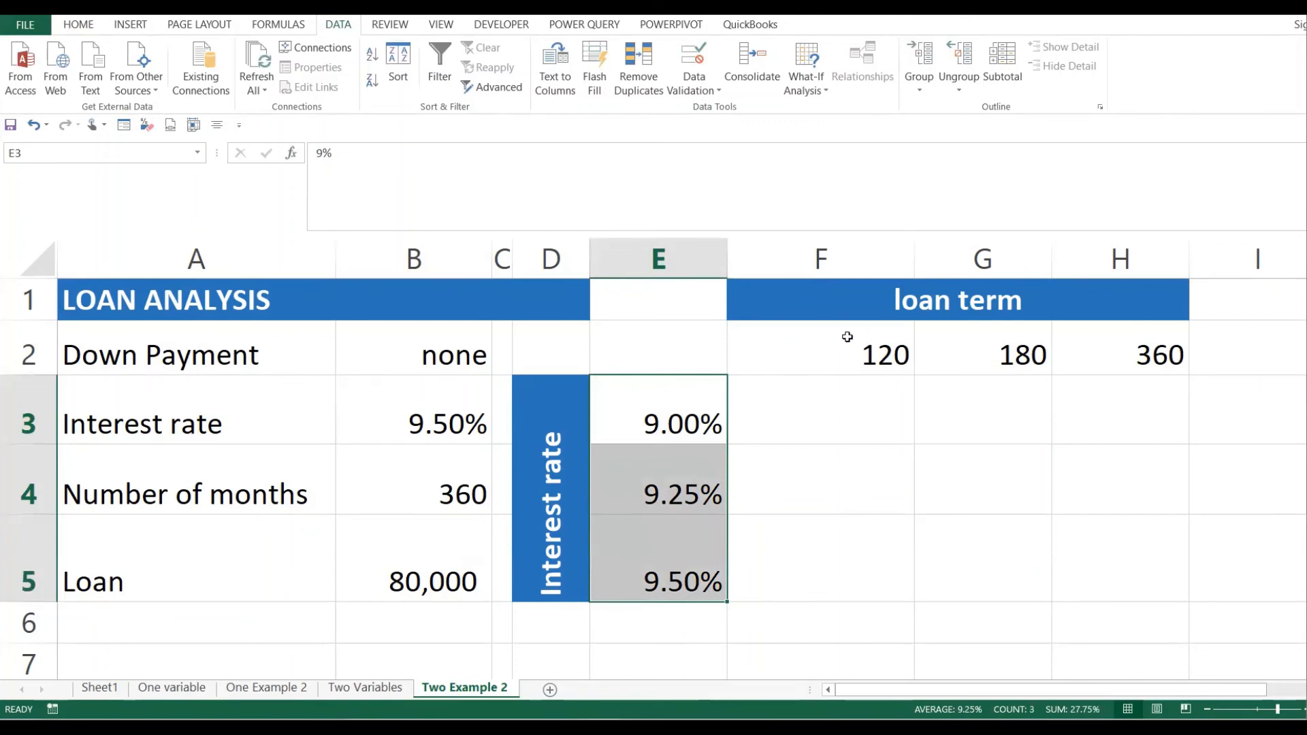
pyautogui.moveTo(821, 347); pyautogui.dragTo(1117, 356)
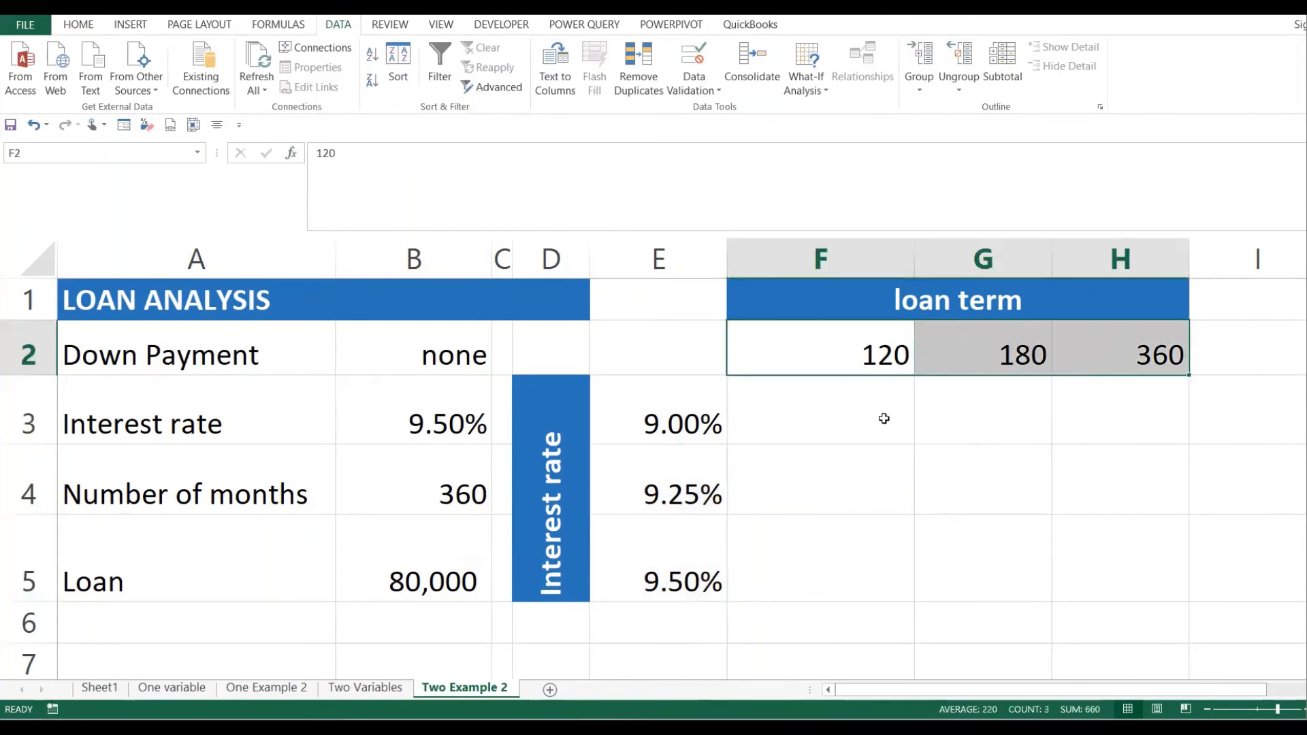
pyautogui.click(845, 416)
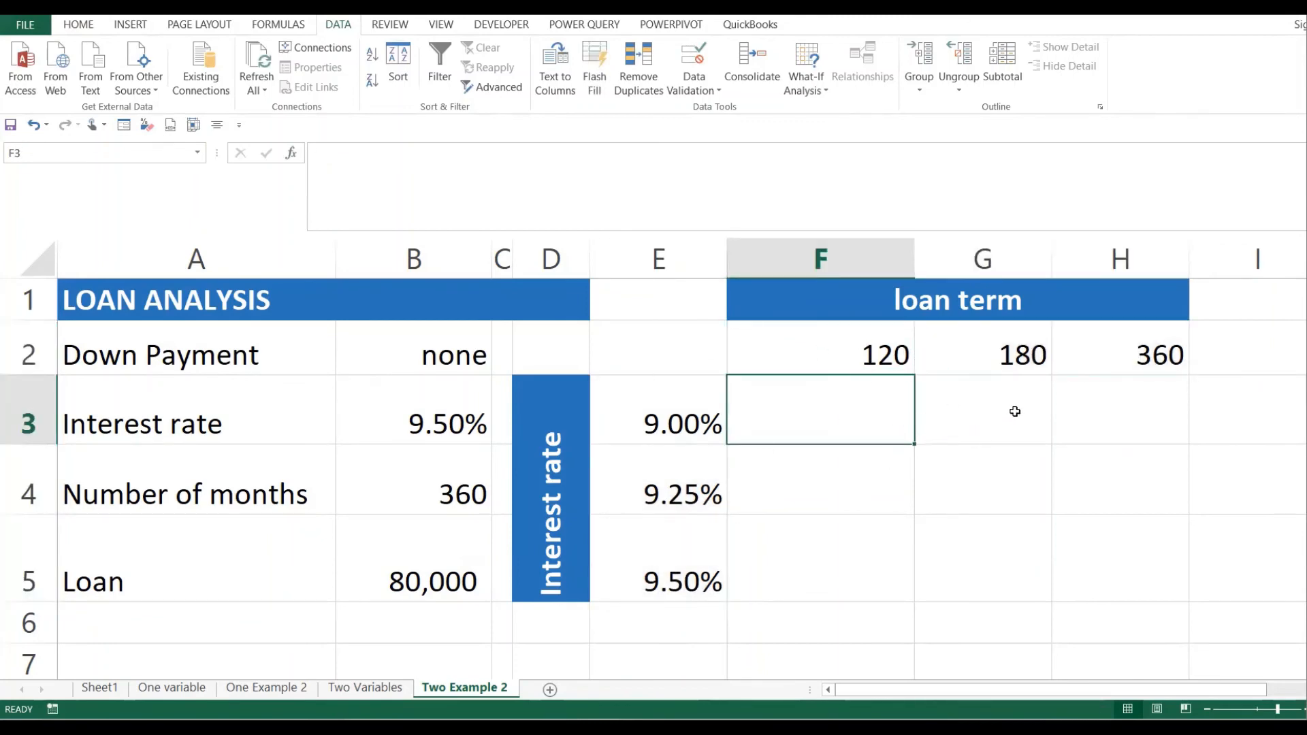
pyautogui.moveTo(875, 411); pyautogui.dragTo(1066, 545)
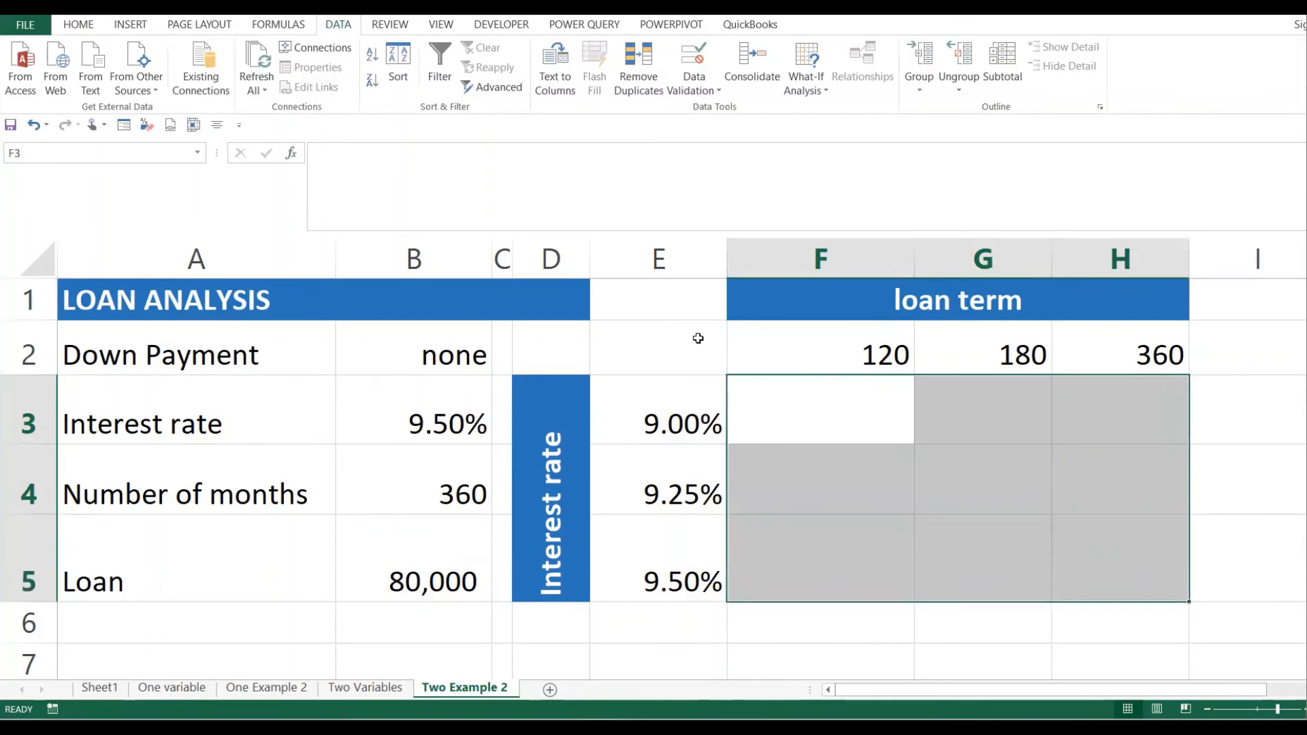
pyautogui.click(697, 340)
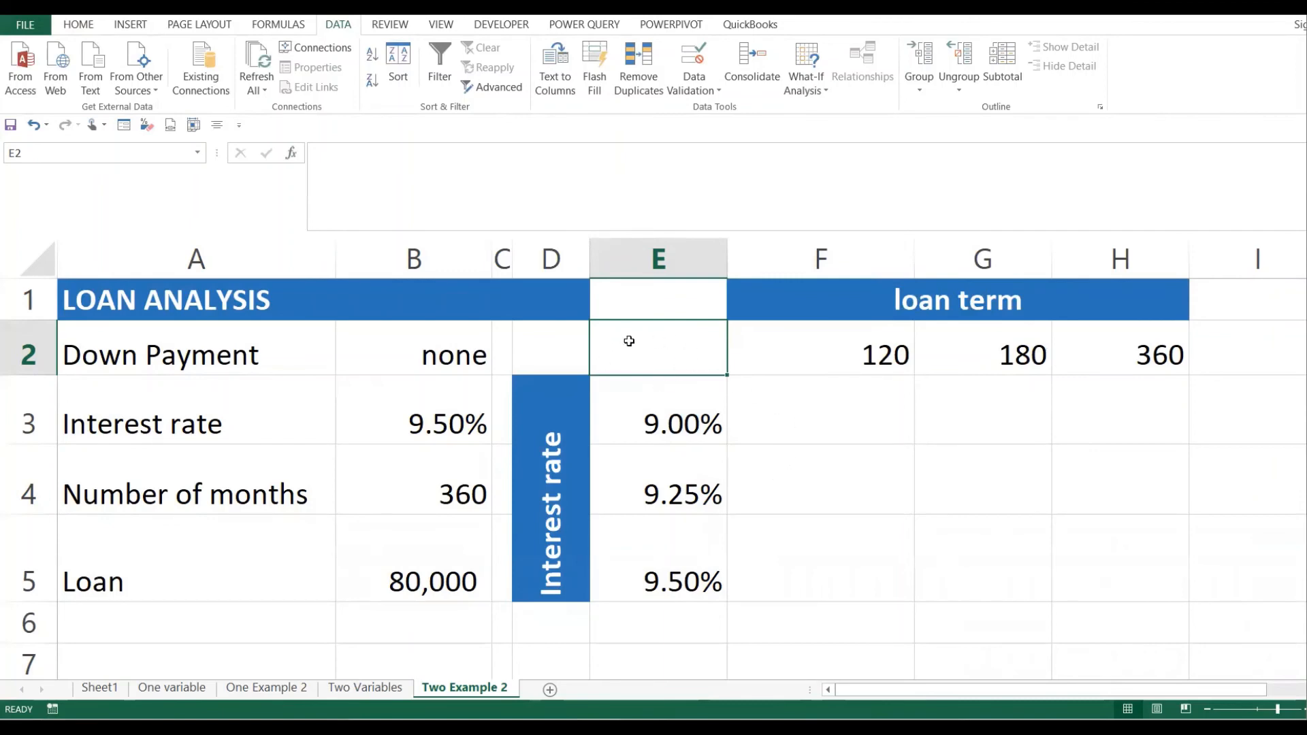
# - Enter =PMT(B3/12,B4,B5) in E2 to calculate the monthly repayment
pyautogui.write('=')
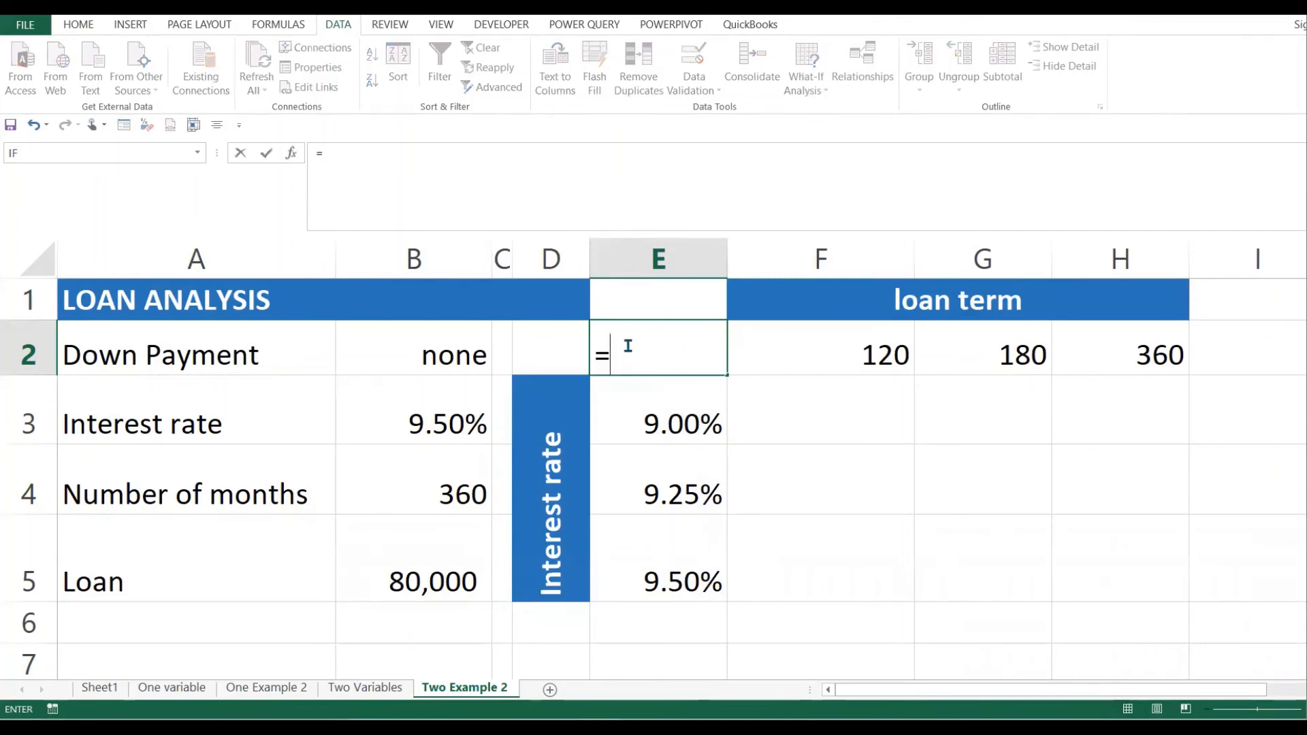
pyautogui.write('pmt(')
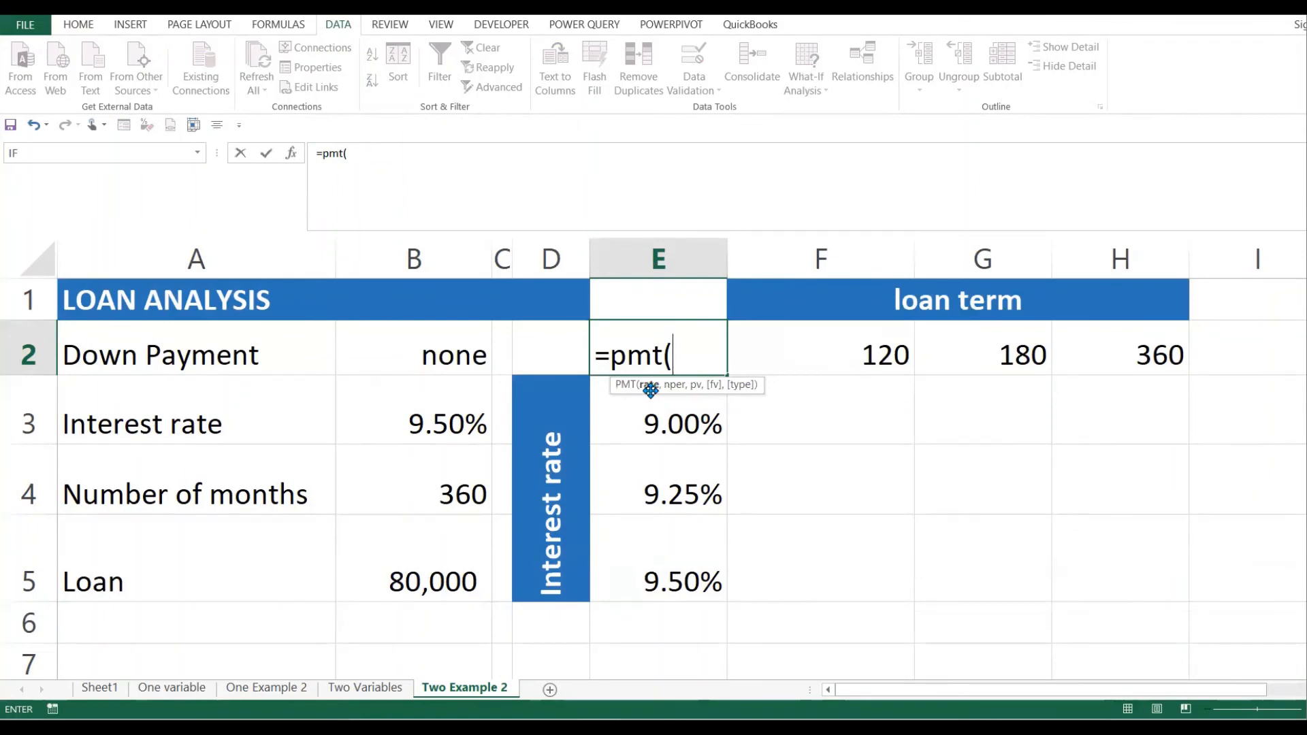
pyautogui.click(451, 424)
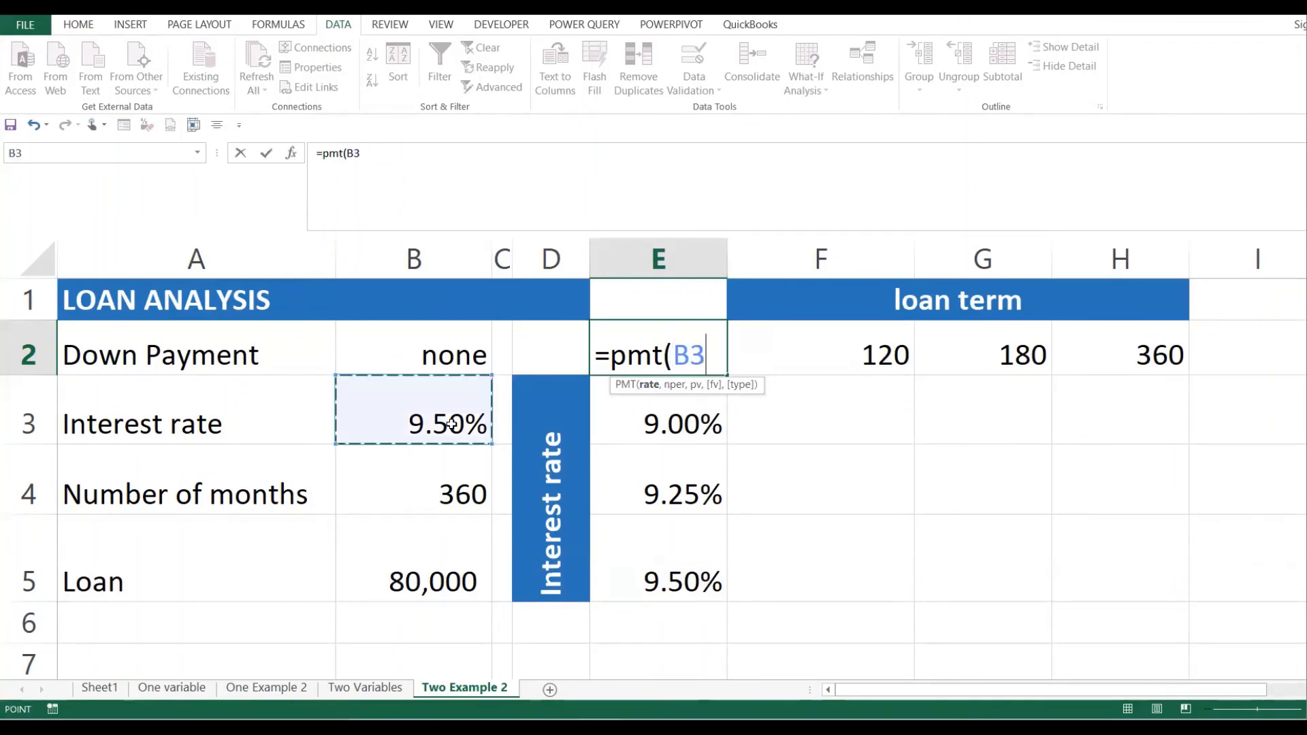
pyautogui.write('/12')
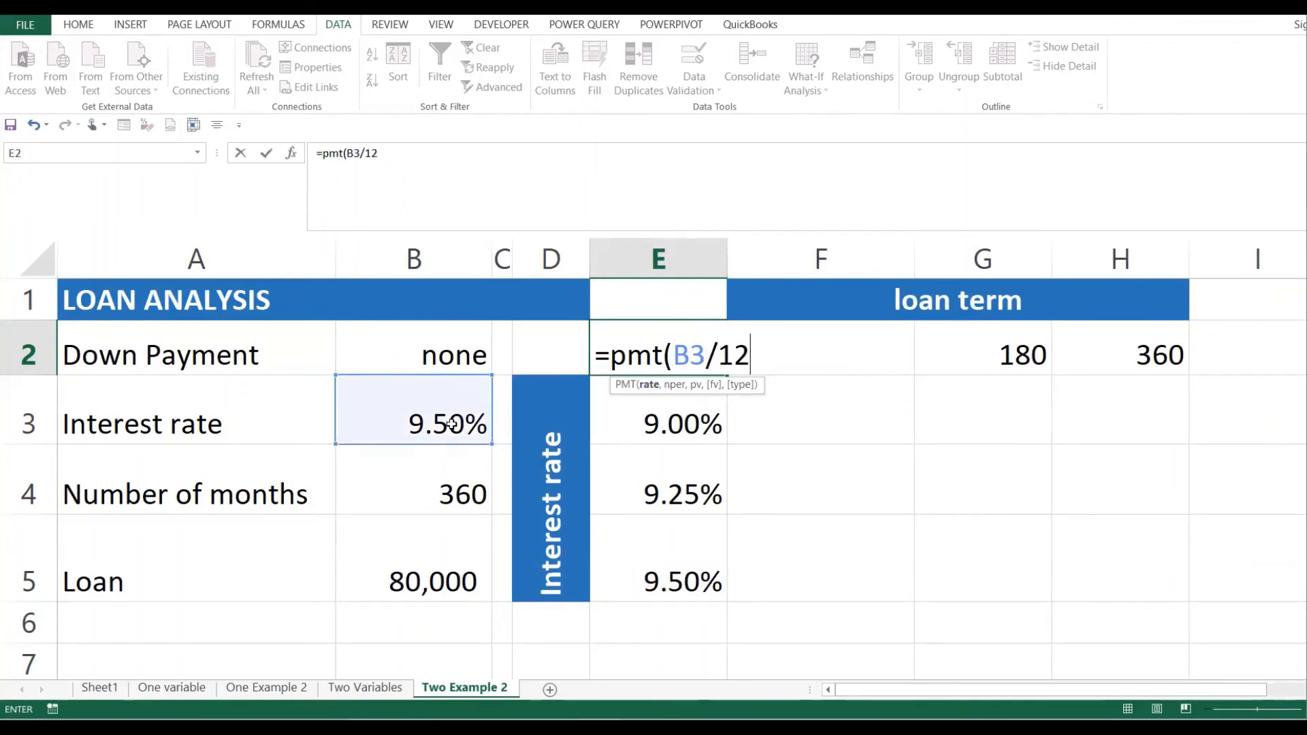
pyautogui.write(',')
pyautogui.click(443, 493)
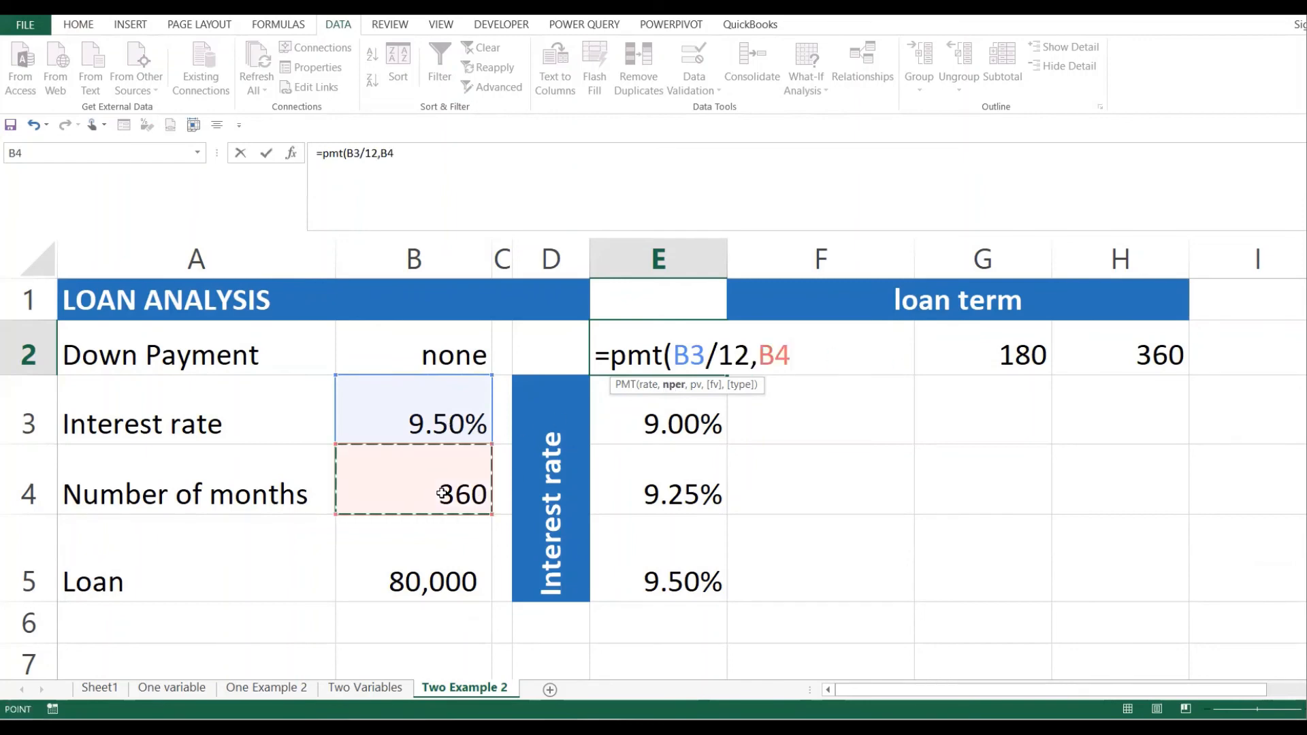
pyautogui.write(',')
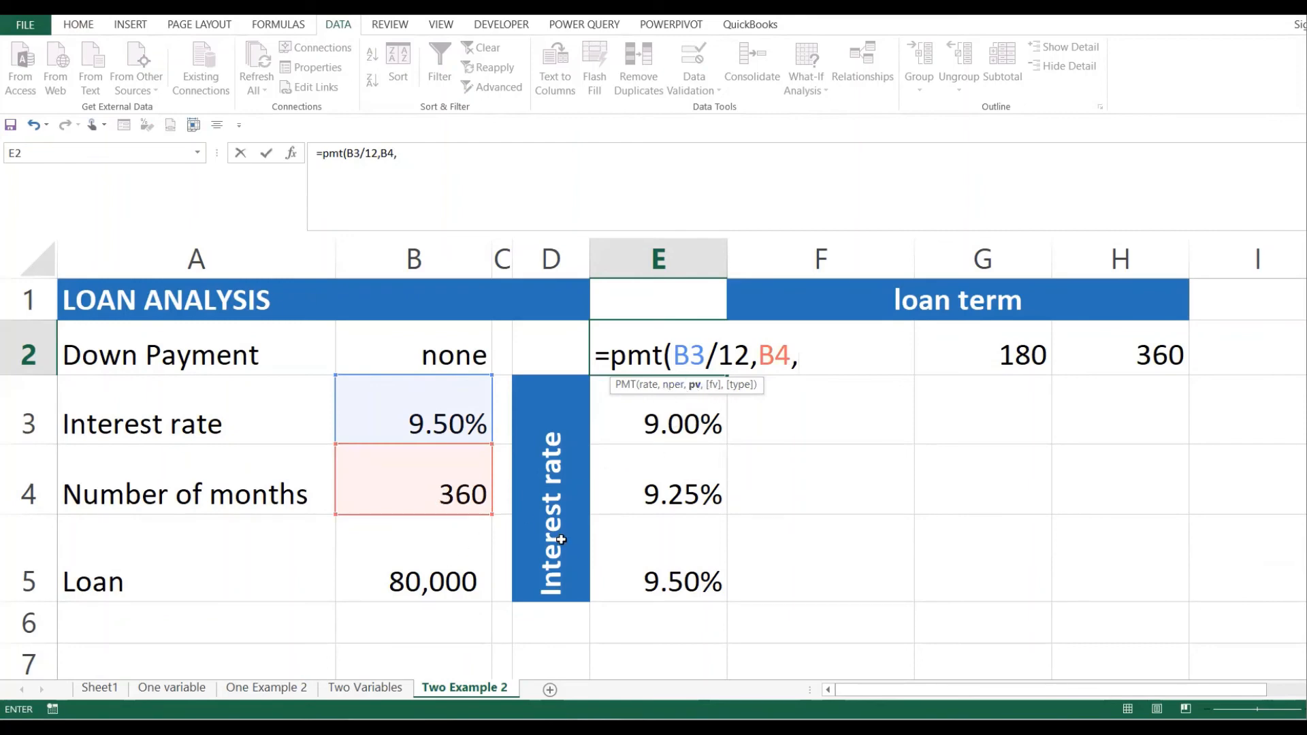
pyautogui.click(435, 578)
pyautogui.write(')')
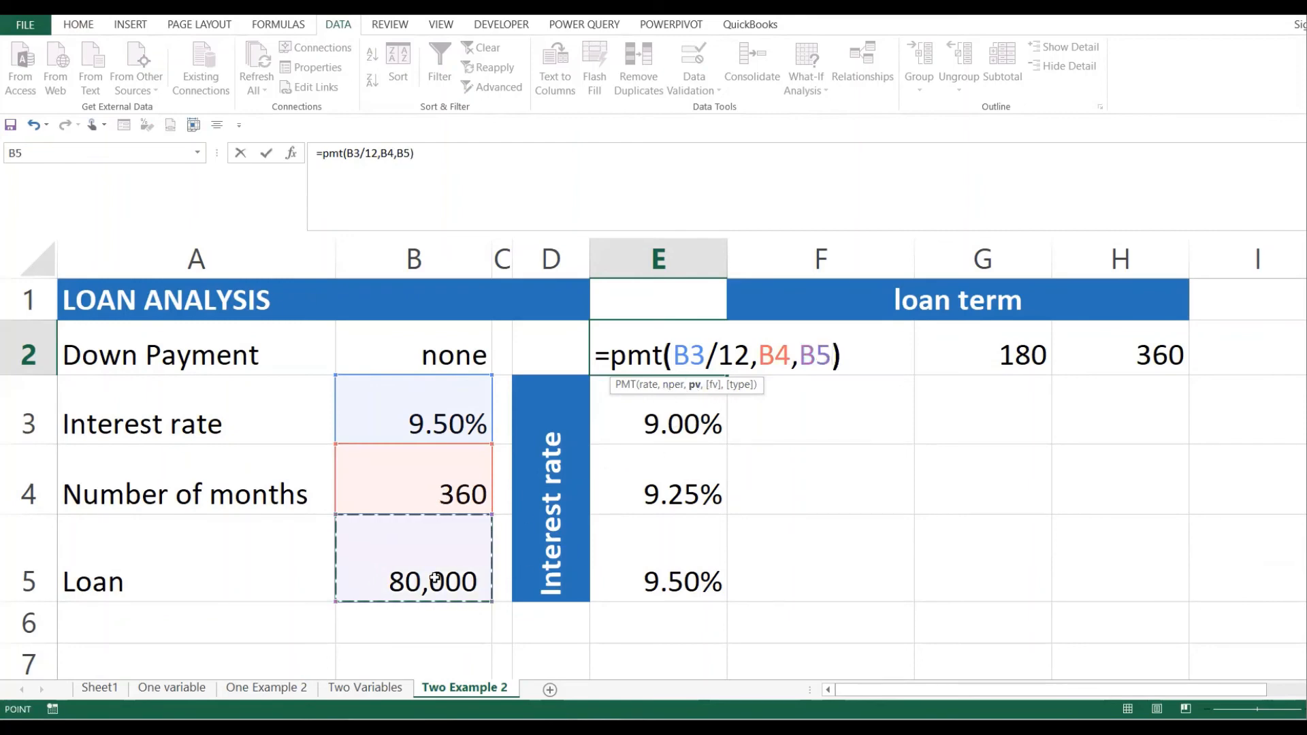
pyautogui.press('Return')
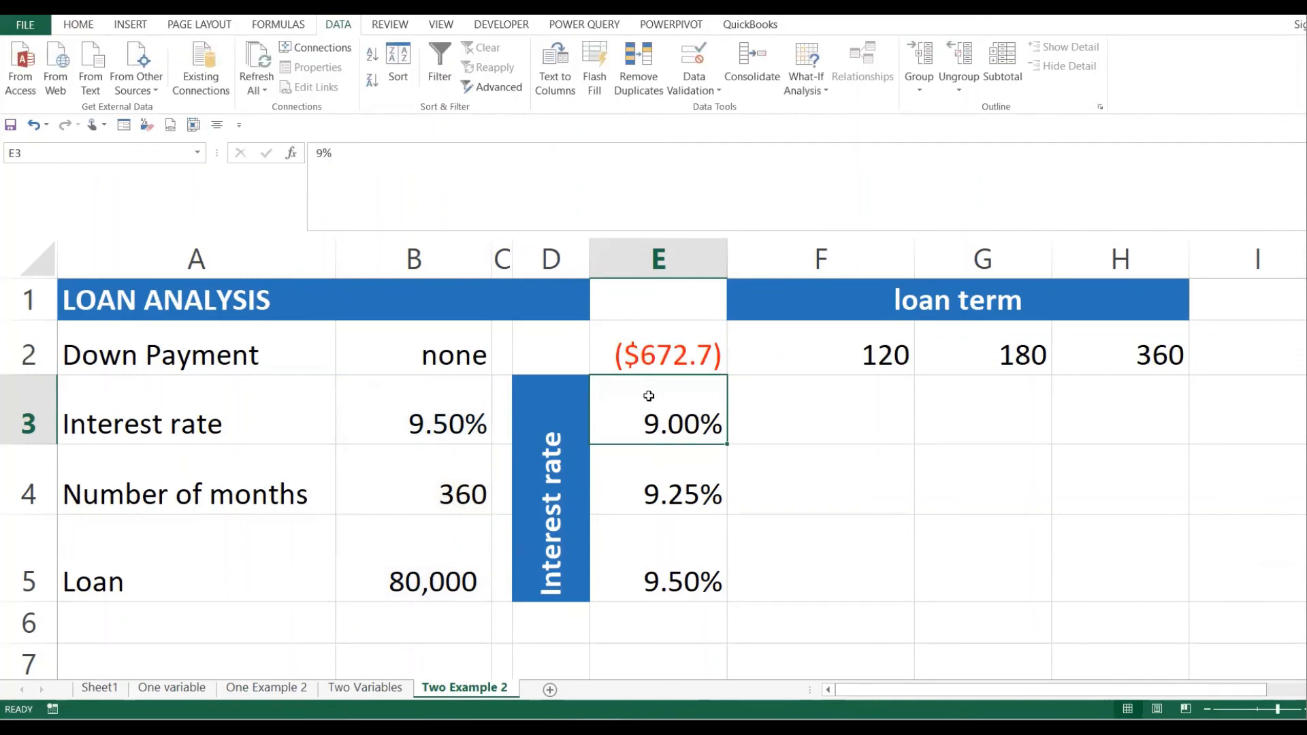
# - Check the E2 PMT formula against its inputs: months B4, loan amount B5, rate B3
pyautogui.doubleClick(673, 351)
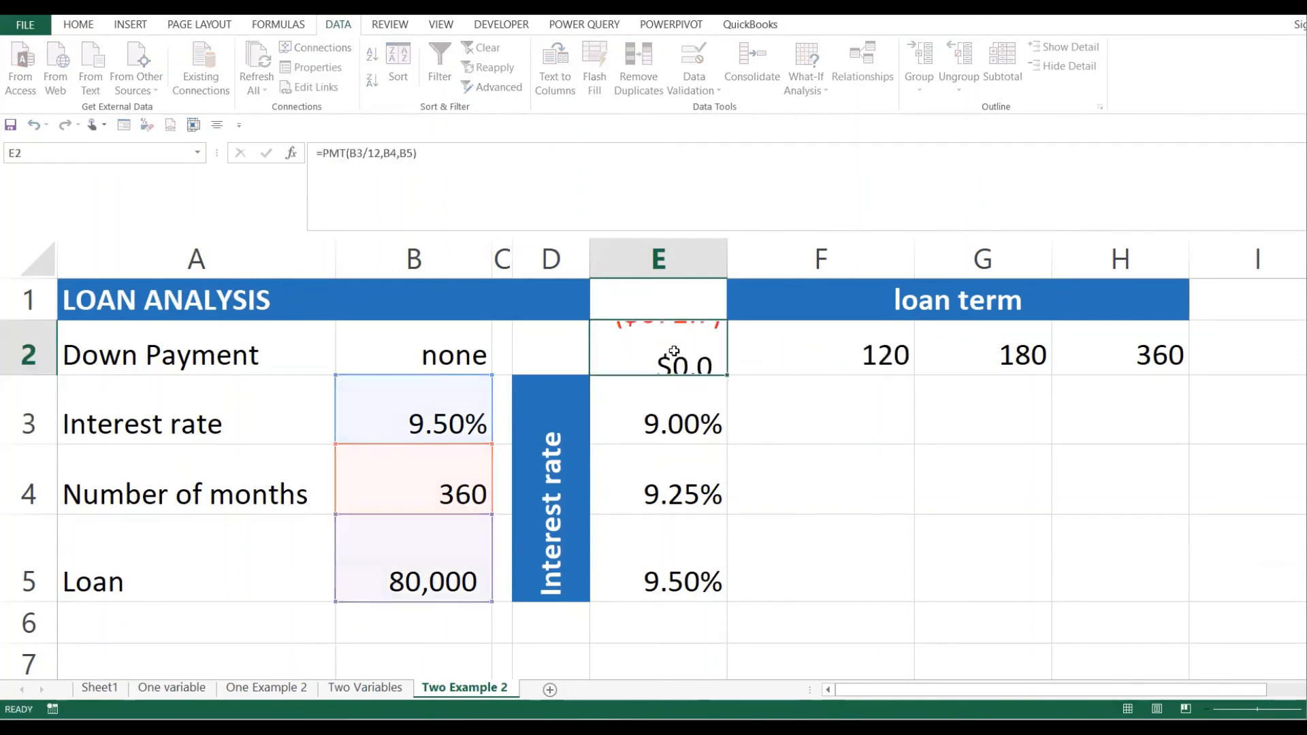
pyautogui.press('Return')
pyautogui.click(437, 488)
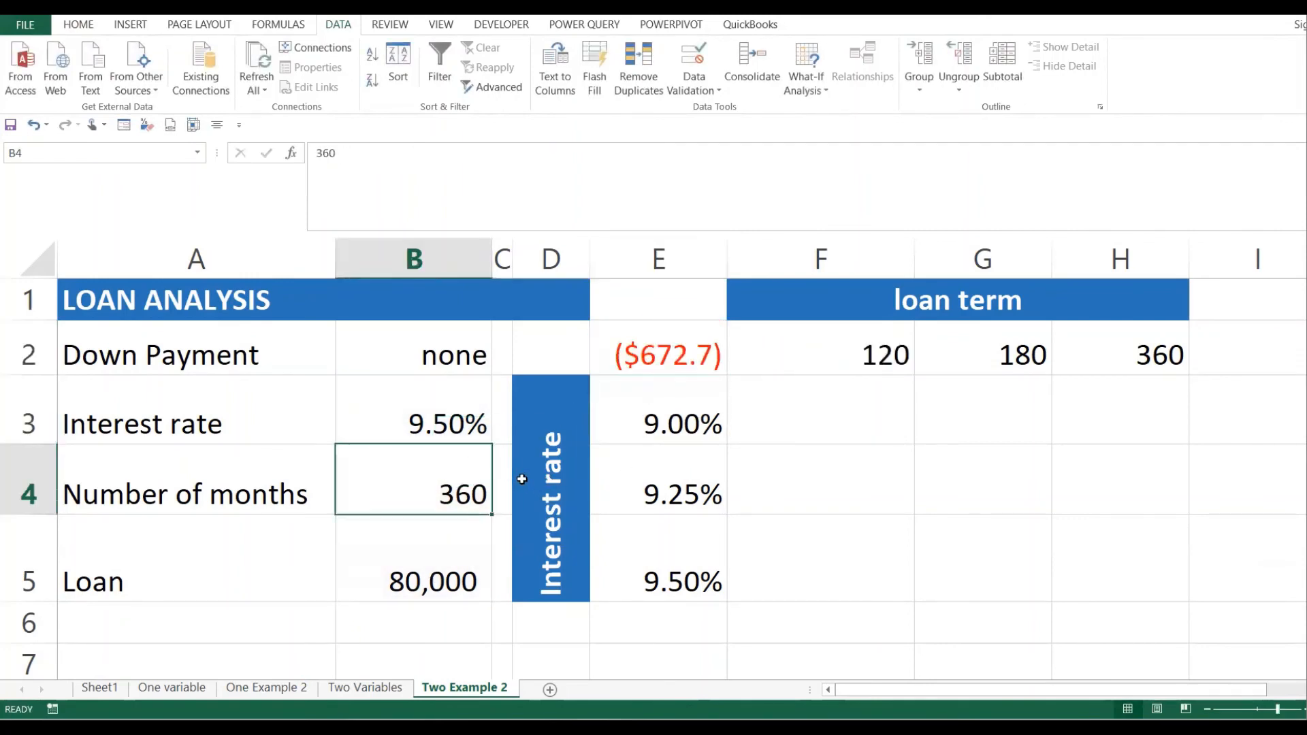
pyautogui.click(446, 563)
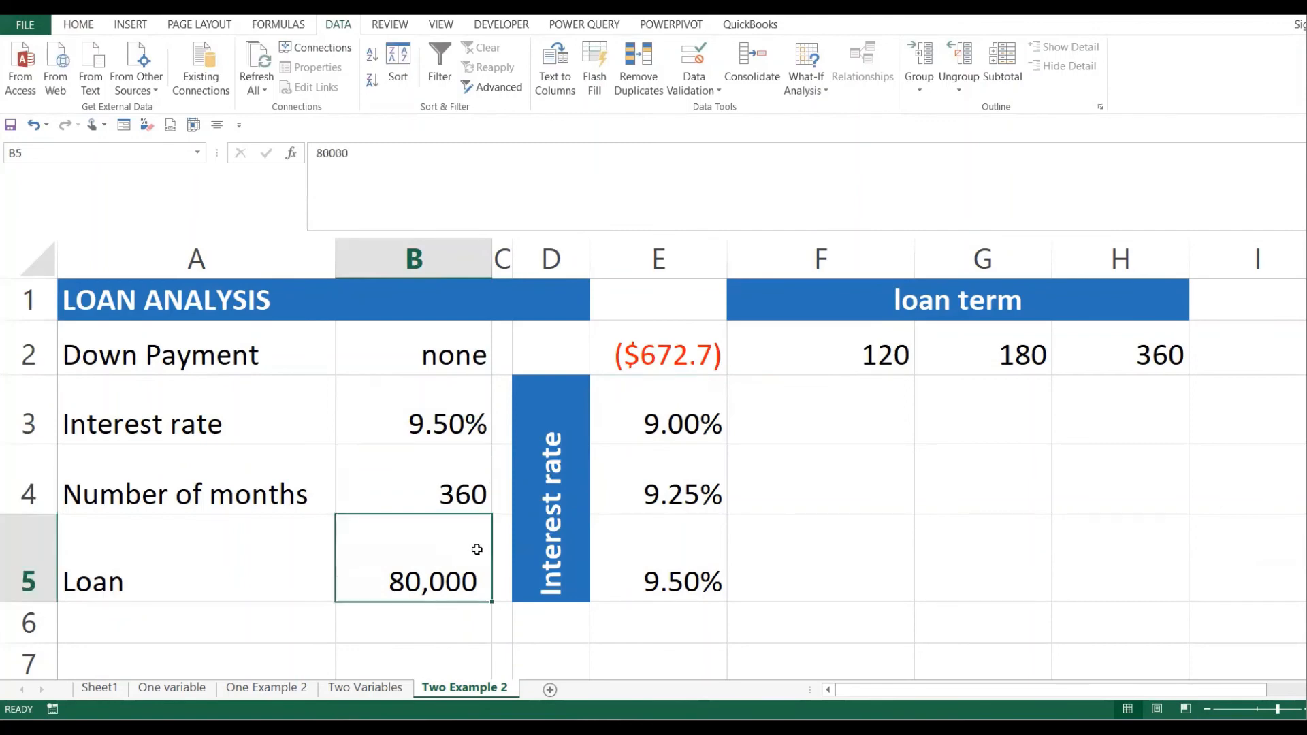
pyautogui.click(474, 486)
pyautogui.click(459, 425)
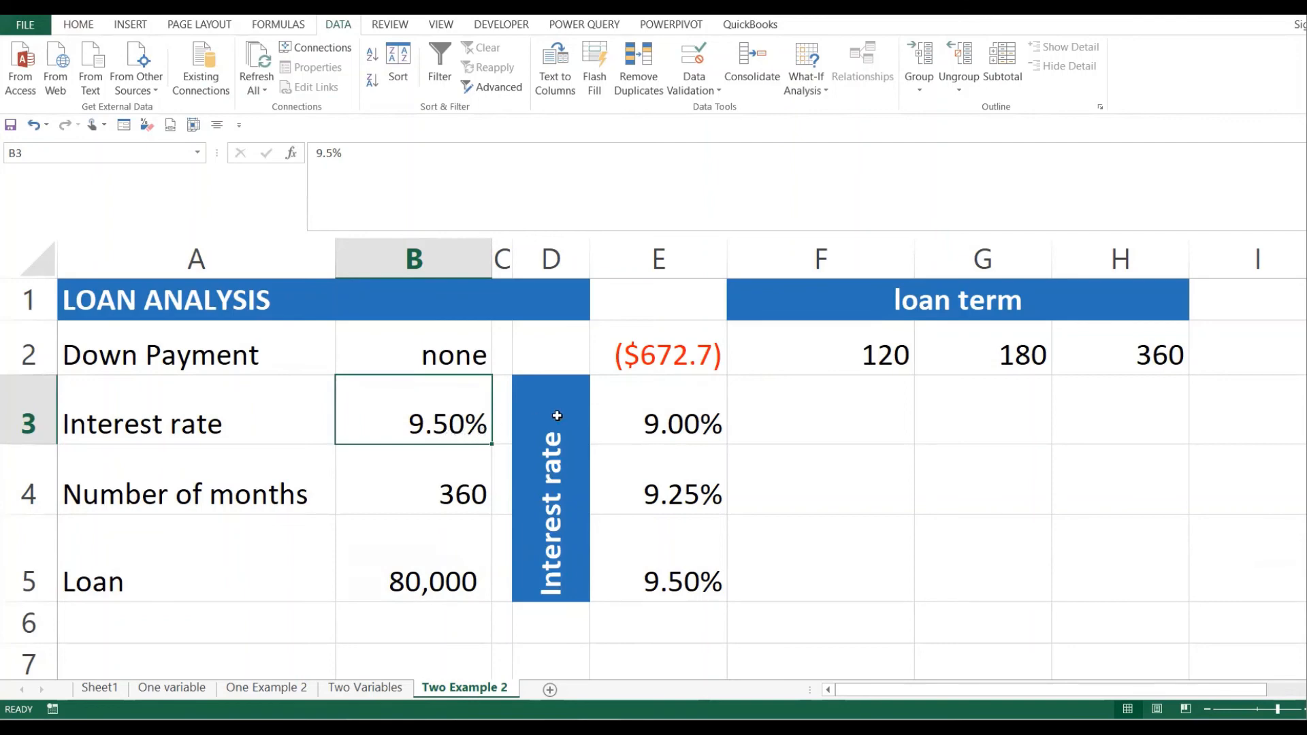
pyautogui.click(678, 365)
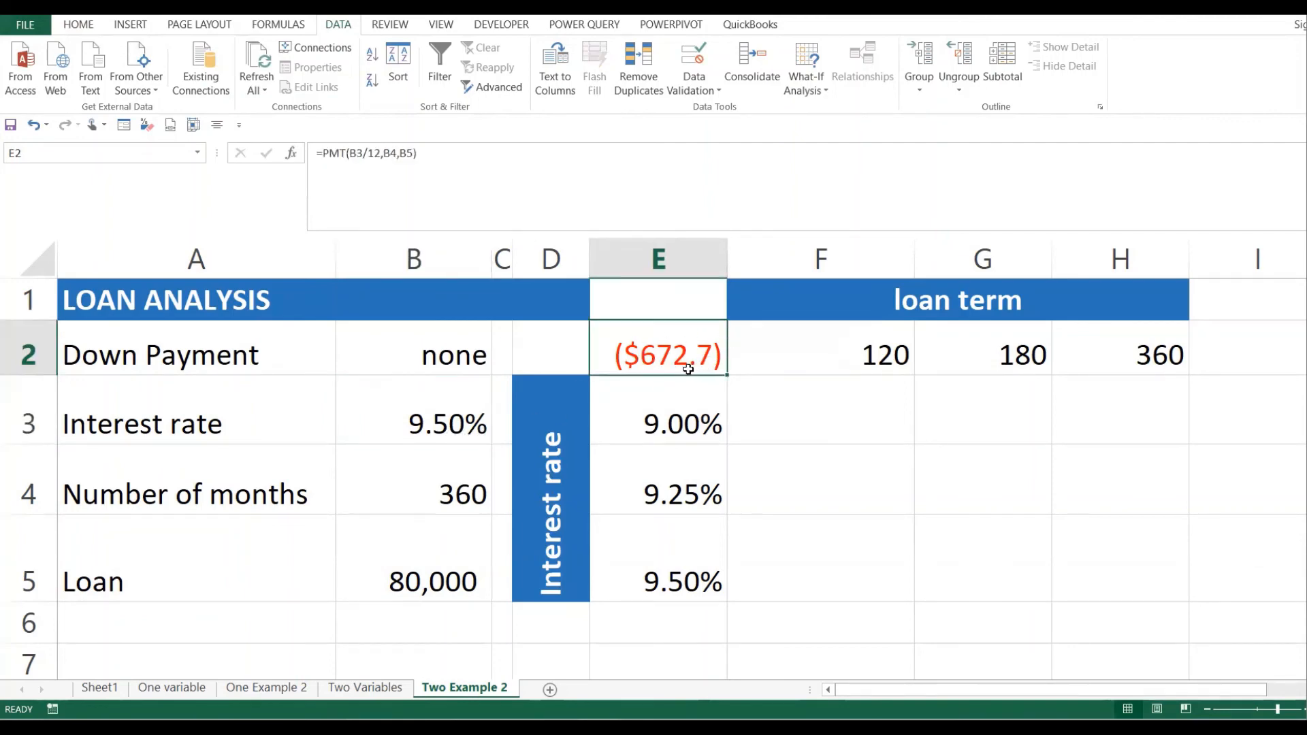
# - Match the 120-month term and 9.00% rate to their empty result cell
pyautogui.click(804, 366)
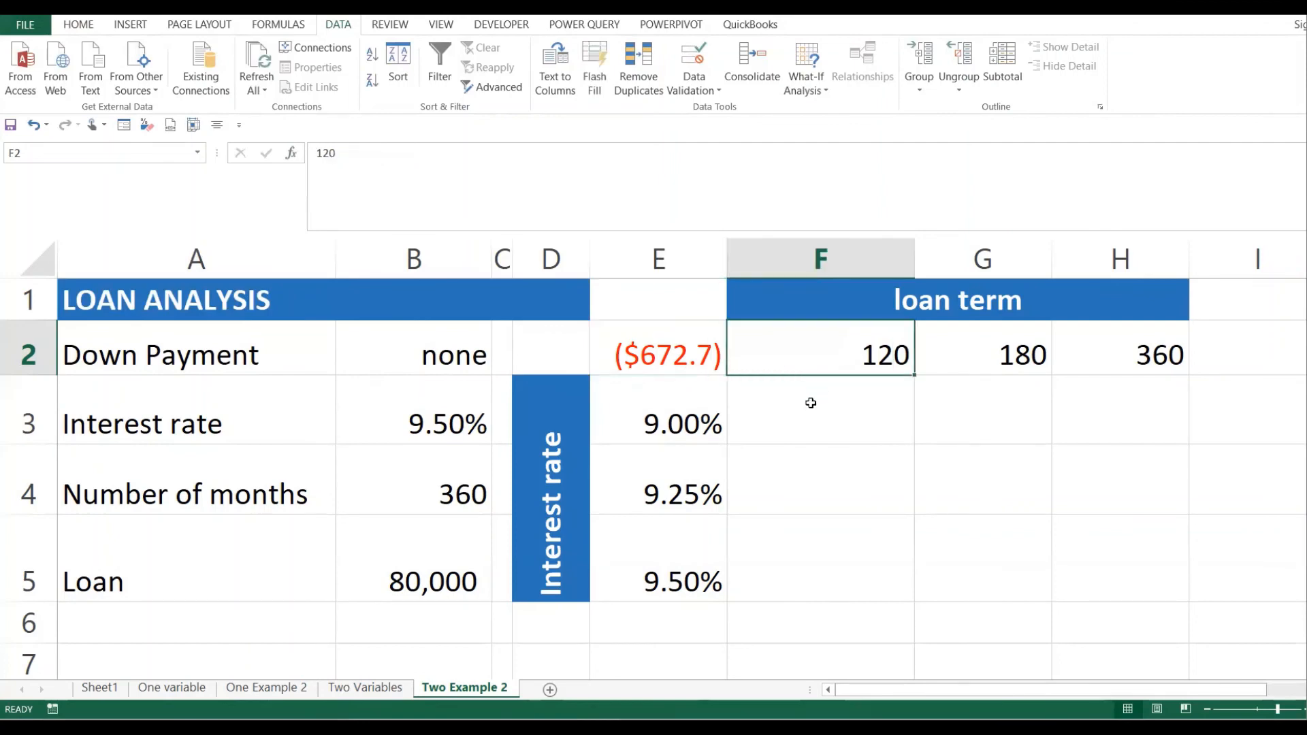
pyautogui.click(809, 407)
pyautogui.moveTo(848, 361); pyautogui.dragTo(1089, 380)
pyautogui.click(881, 456)
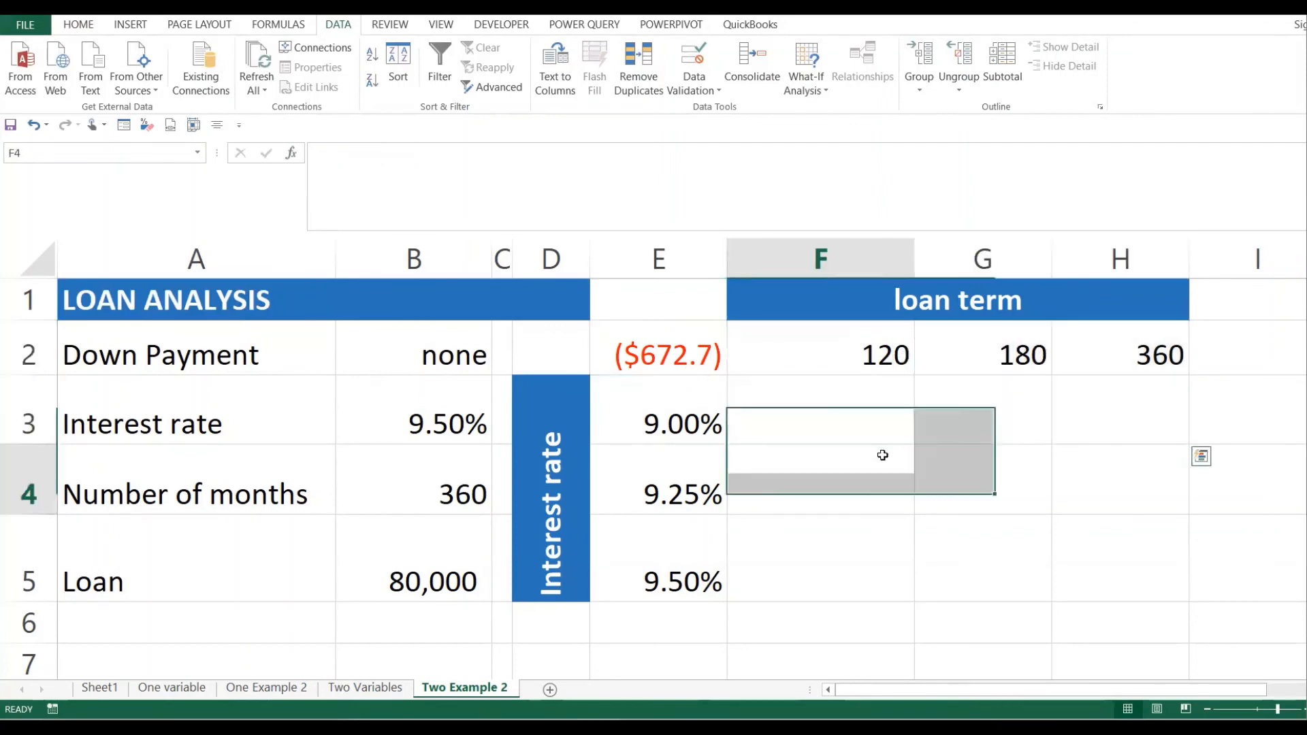
pyautogui.click(790, 428)
pyautogui.click(667, 427)
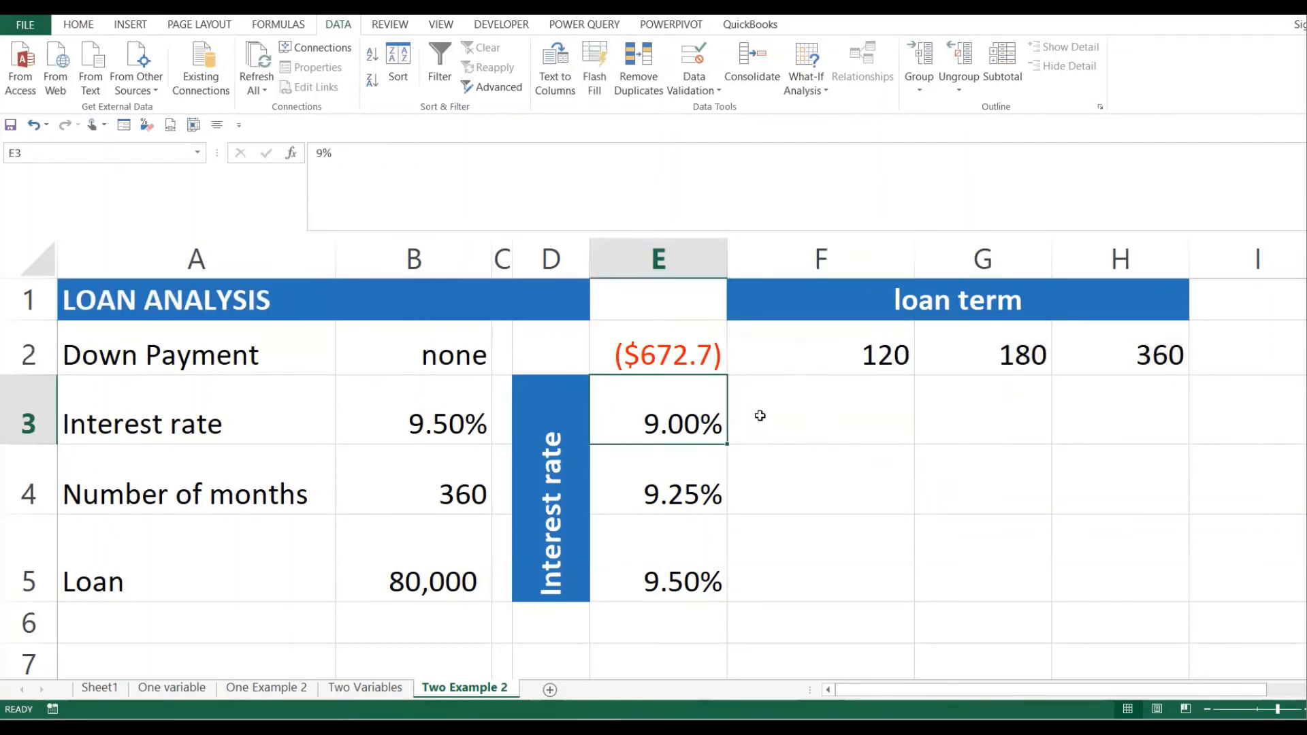
pyautogui.click(876, 359)
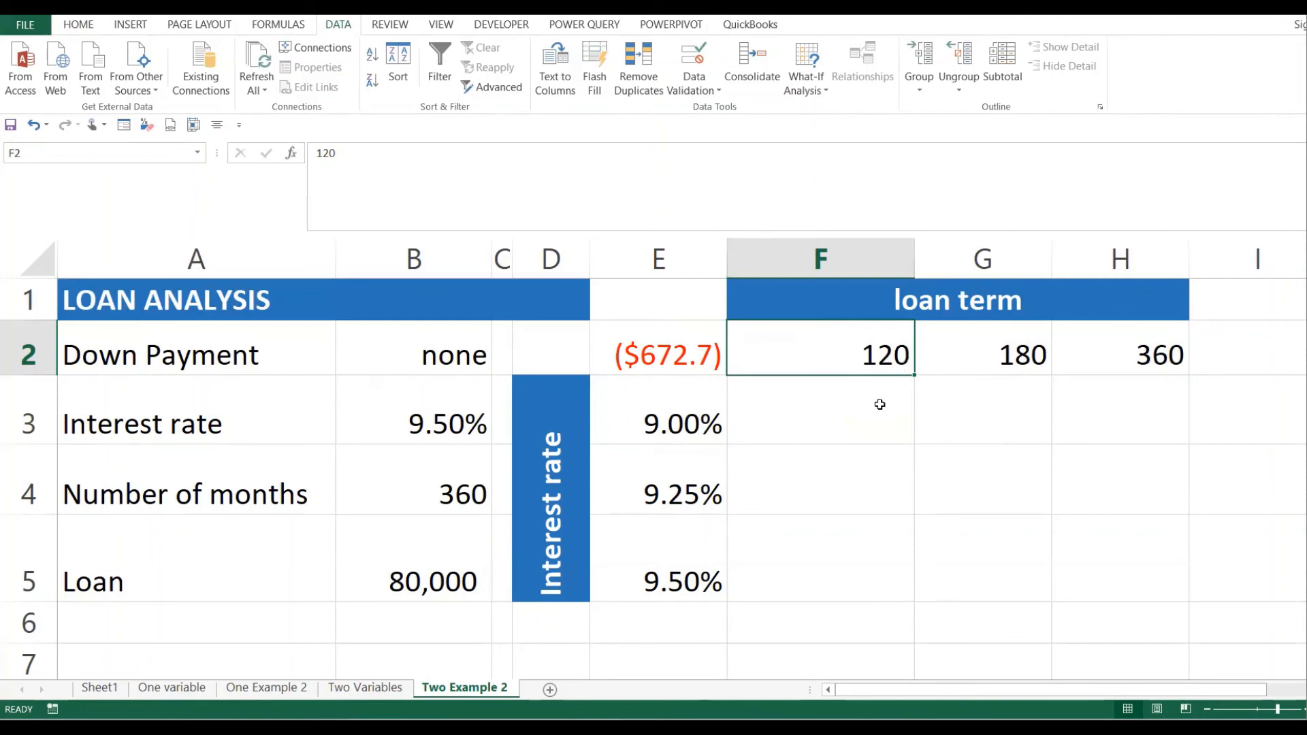
pyautogui.click(864, 420)
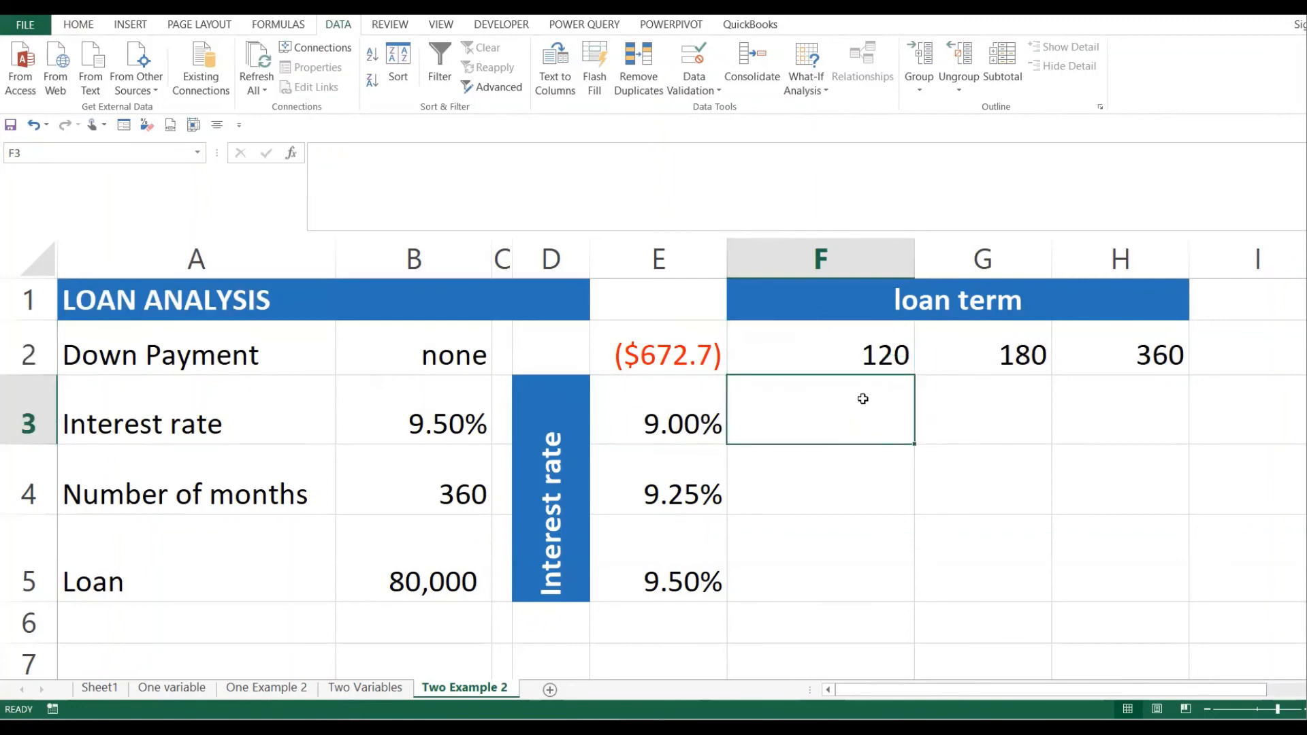
# - Match the 180-month term to its result cell, then select the whole grid E2:H5
pyautogui.click(701, 420)
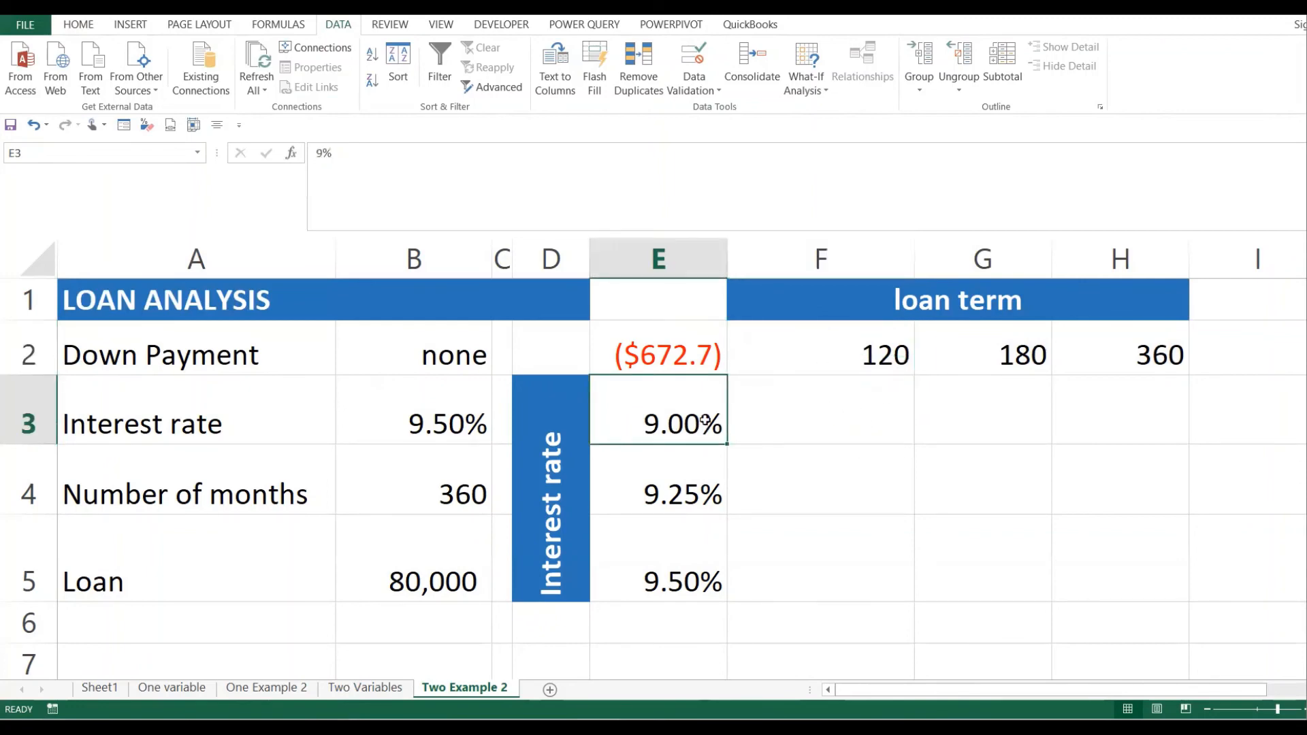
pyautogui.click(1026, 355)
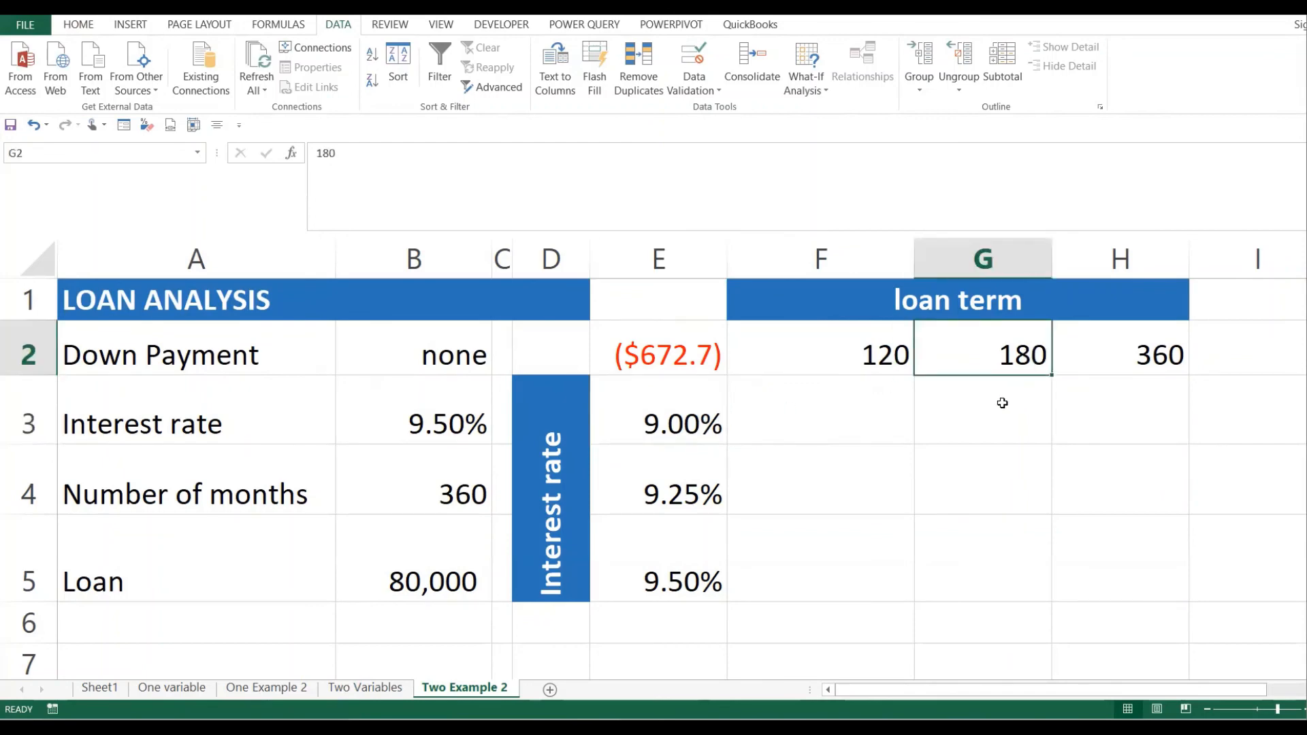
pyautogui.click(1003, 403)
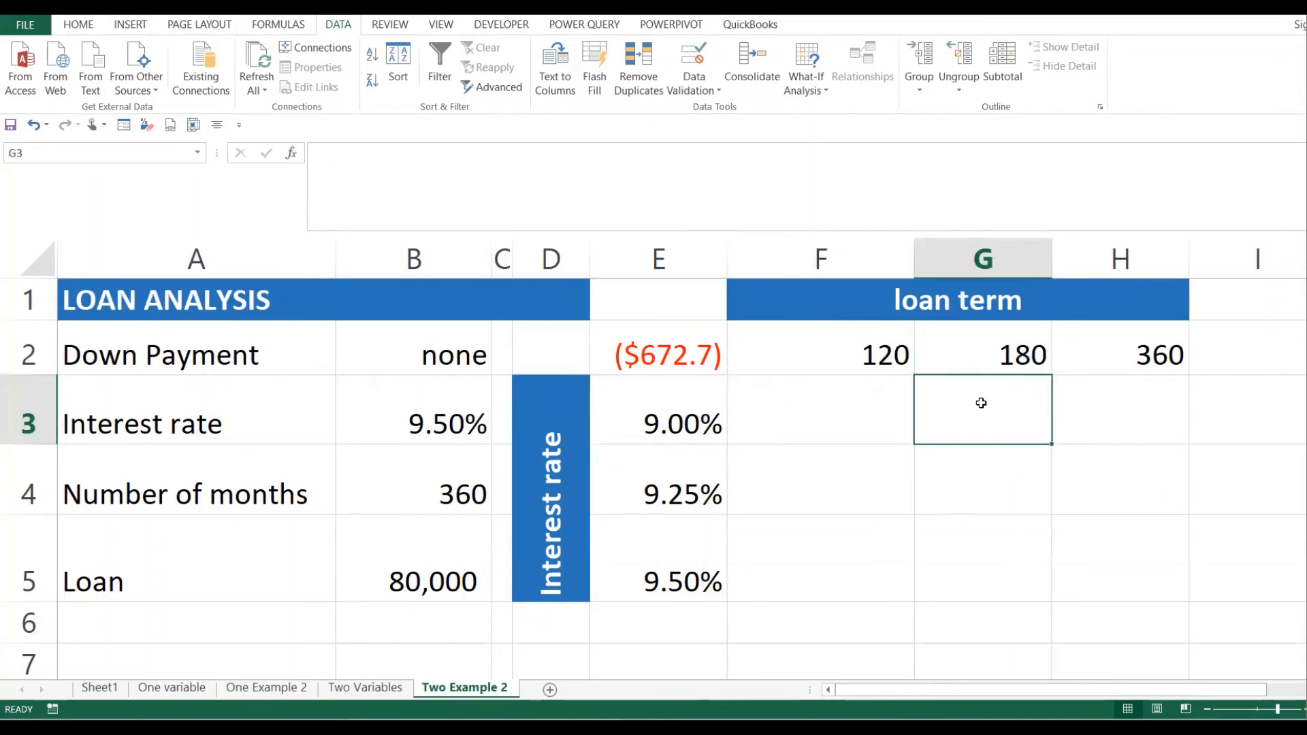
pyautogui.moveTo(838, 410); pyautogui.dragTo(1132, 568)
pyautogui.click(1035, 534)
pyautogui.click(1076, 519)
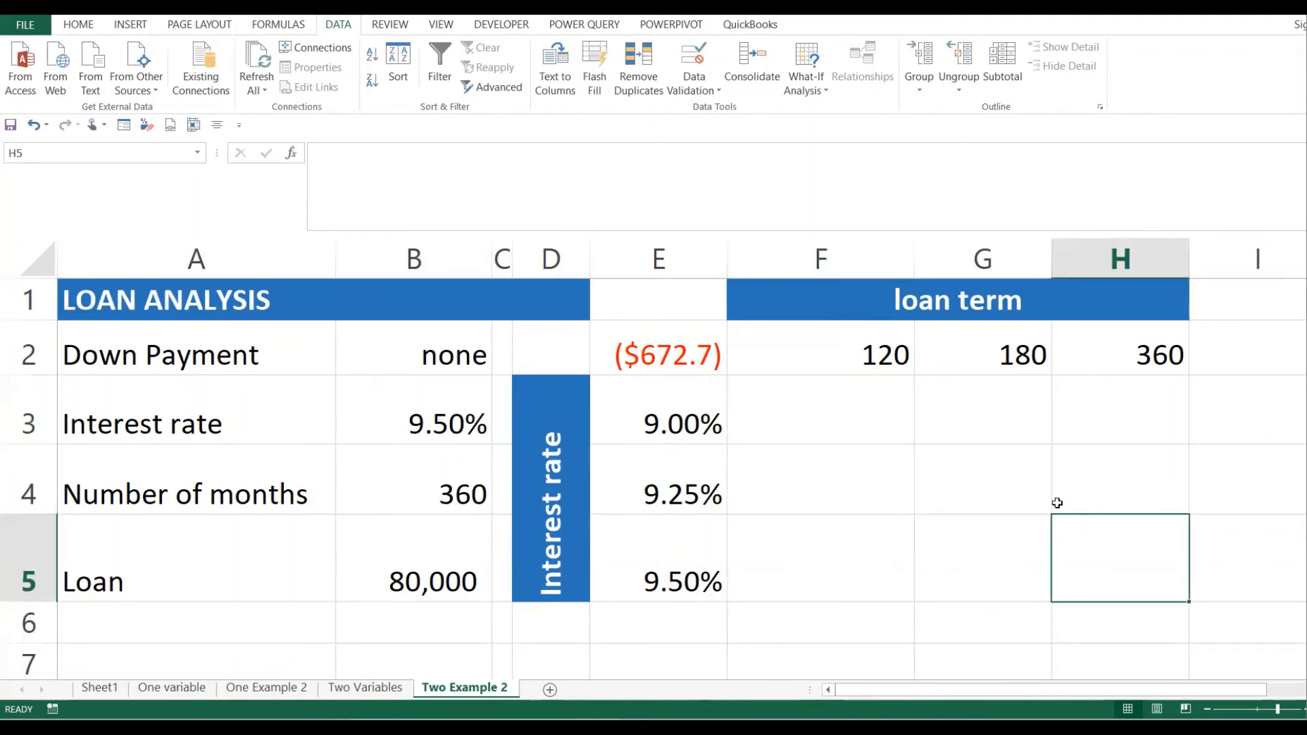
pyautogui.moveTo(651, 340); pyautogui.dragTo(1087, 554)
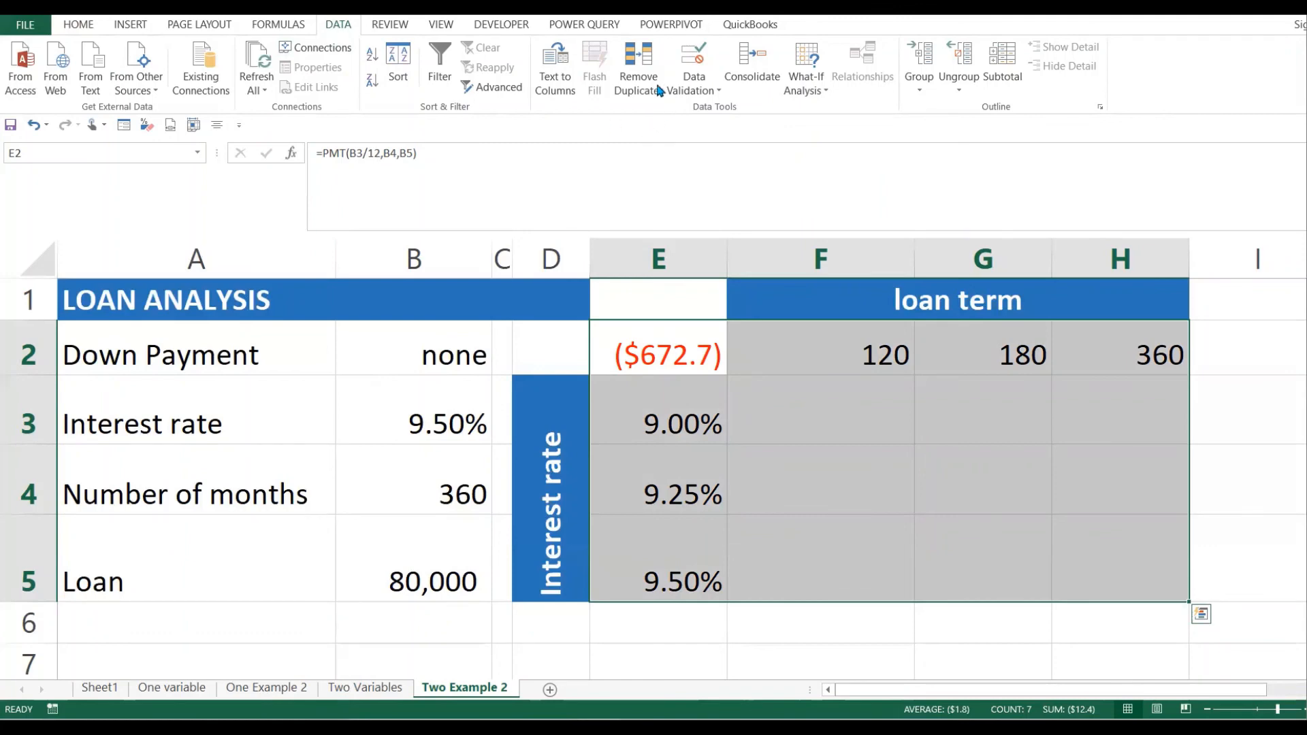
# - Create a Data Table with row input B4 (months) and column input B3 (interest rate)
pyautogui.click(804, 86)
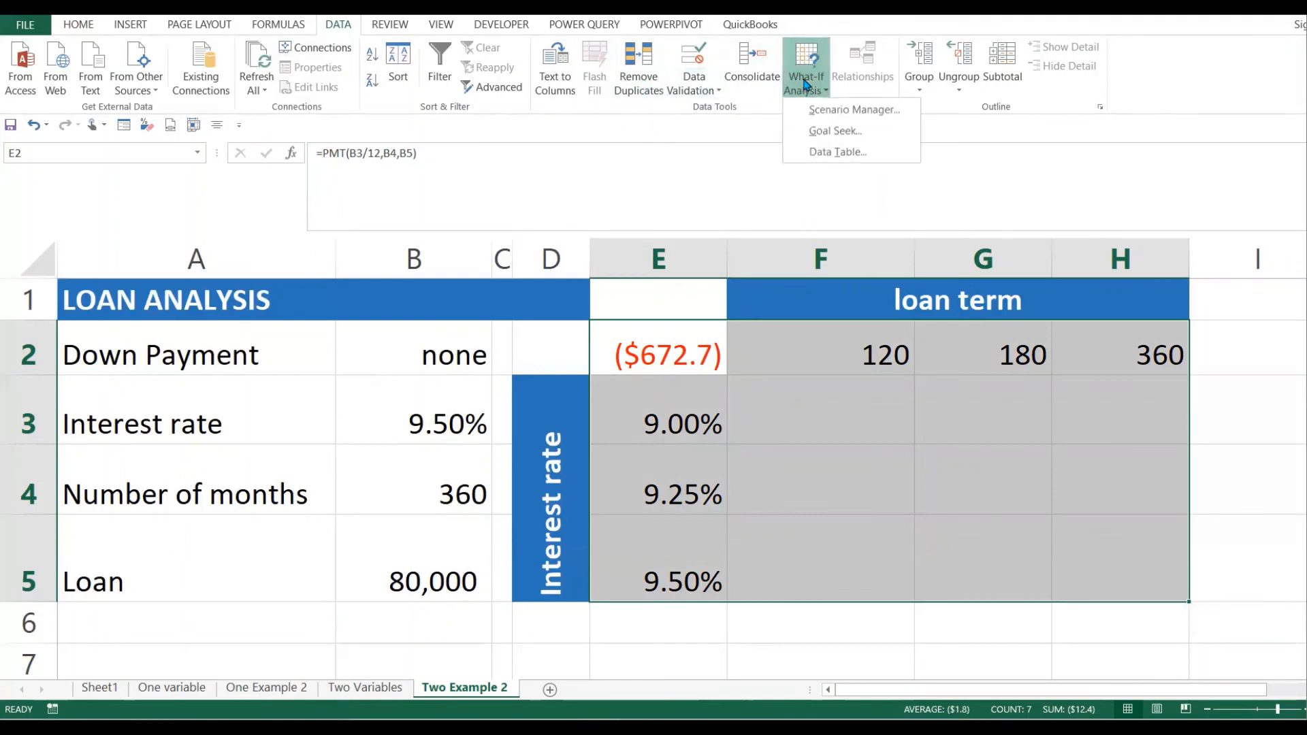
pyautogui.click(845, 152)
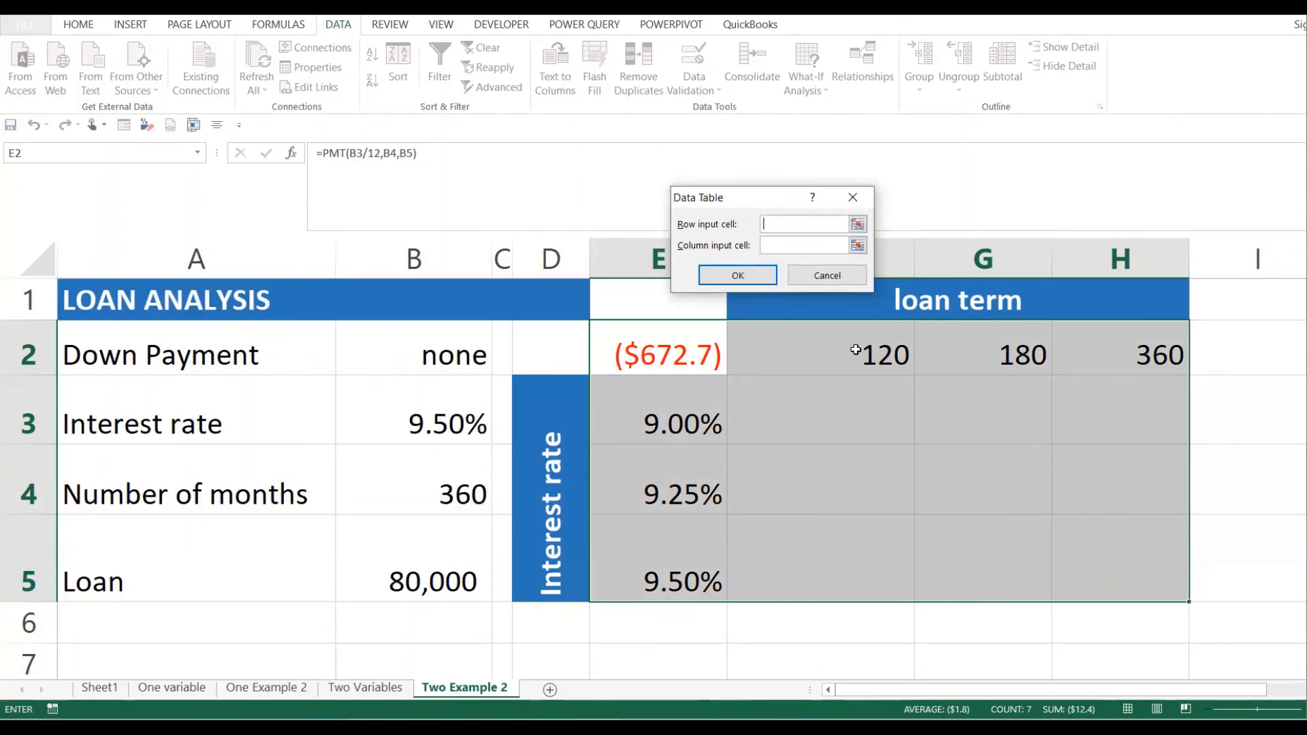
pyautogui.moveTo(762, 358); pyautogui.dragTo(1110, 341)
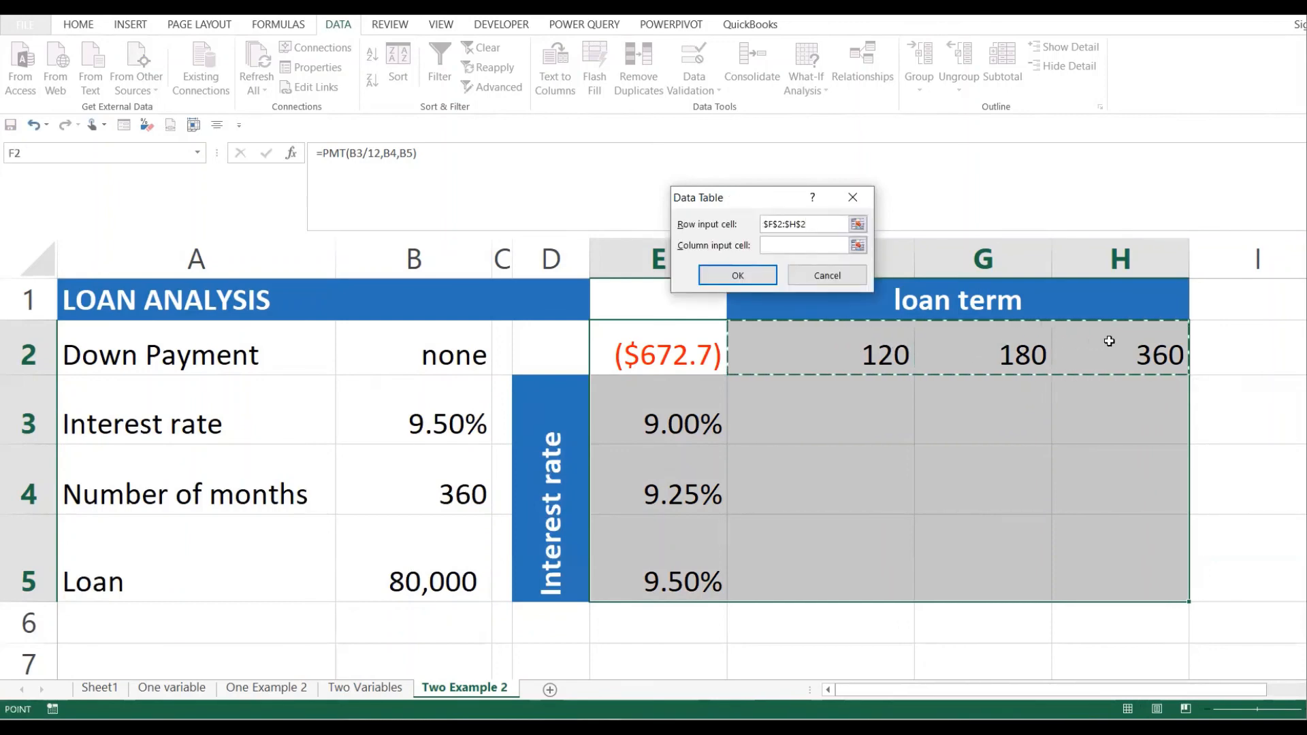
pyautogui.press('BackSpace')
pyautogui.press('BackSpace')
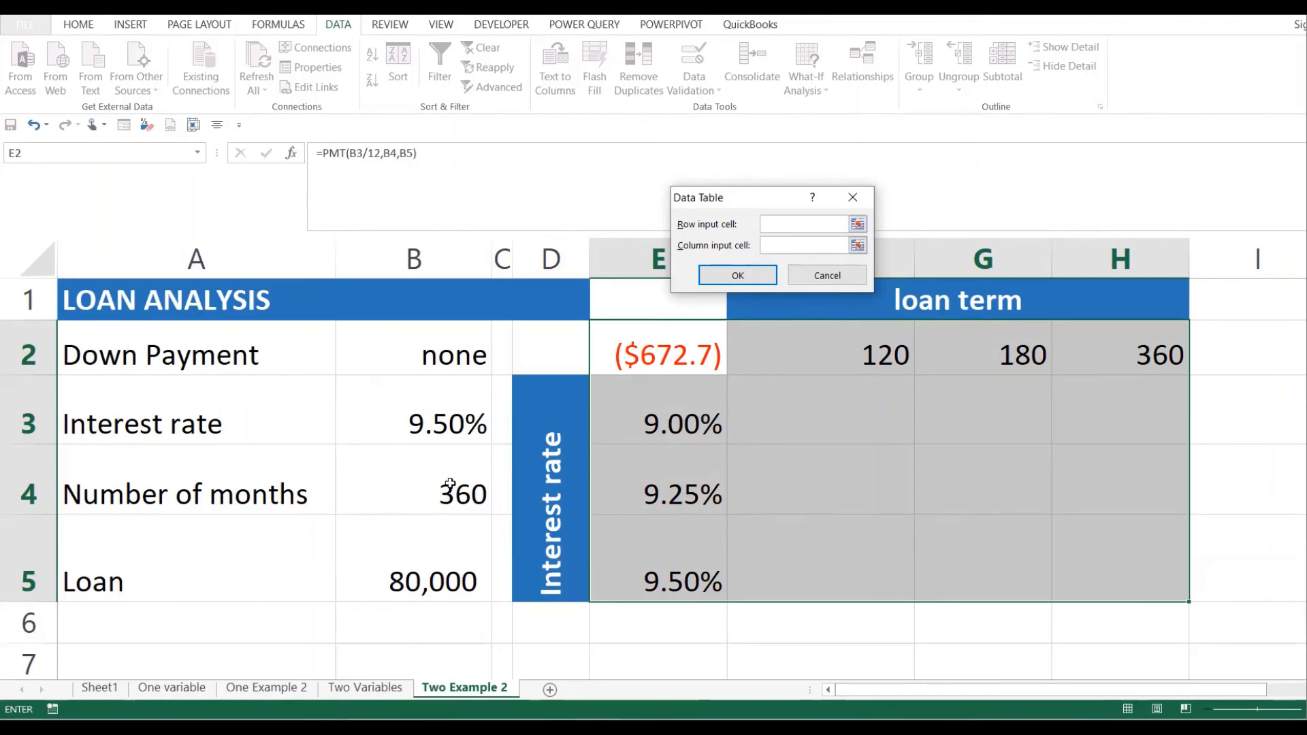
pyautogui.click(476, 489)
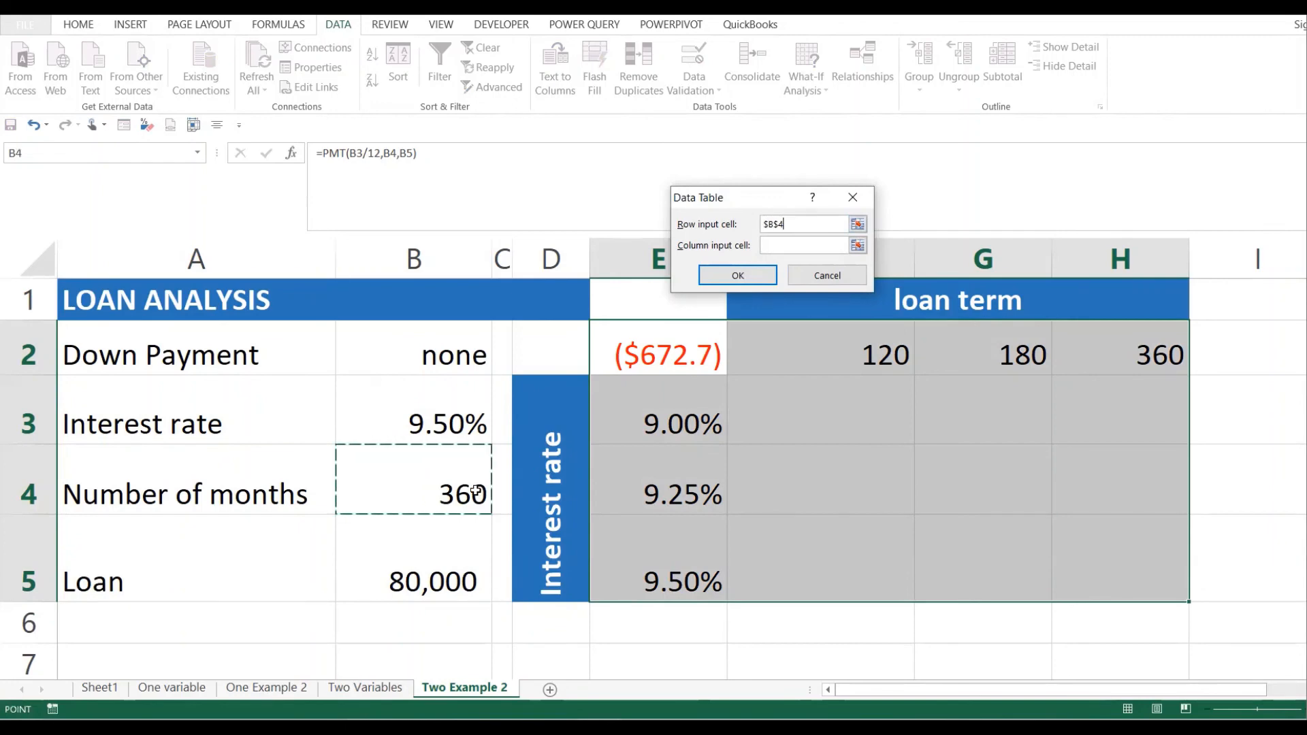
pyautogui.click(803, 247)
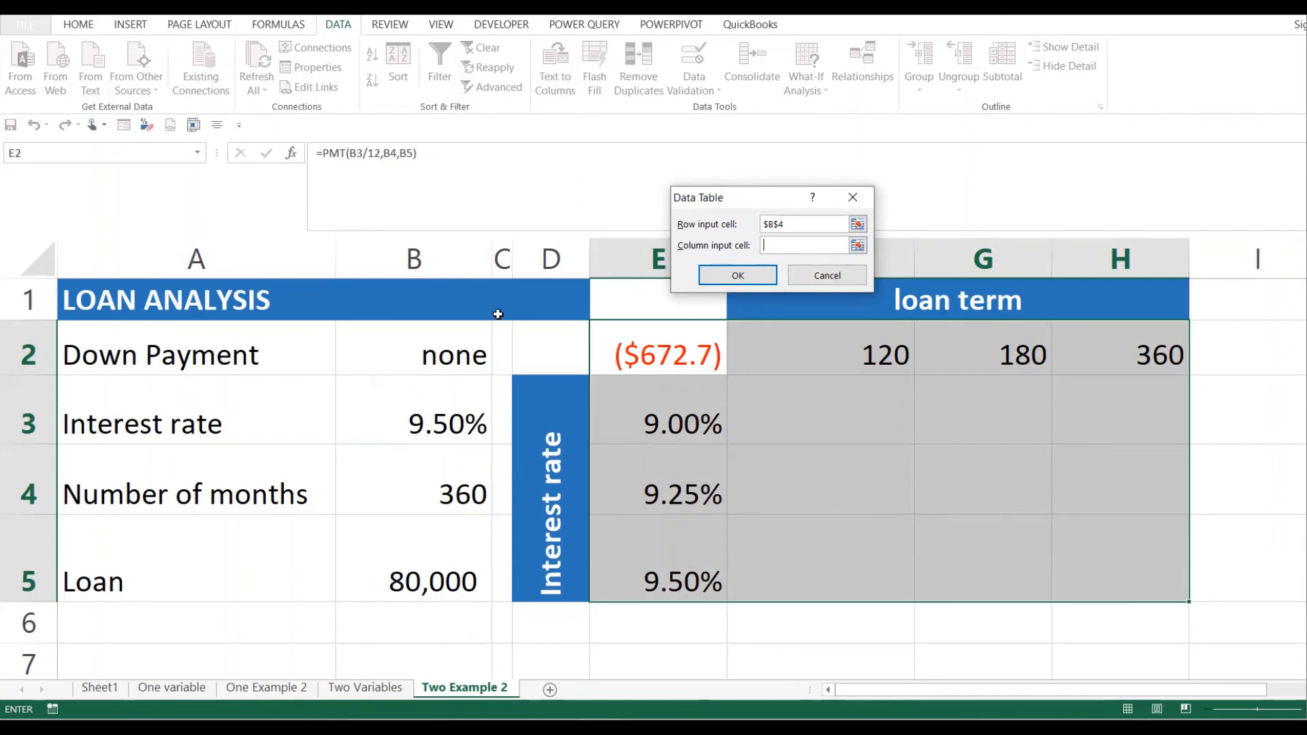
pyautogui.click(437, 415)
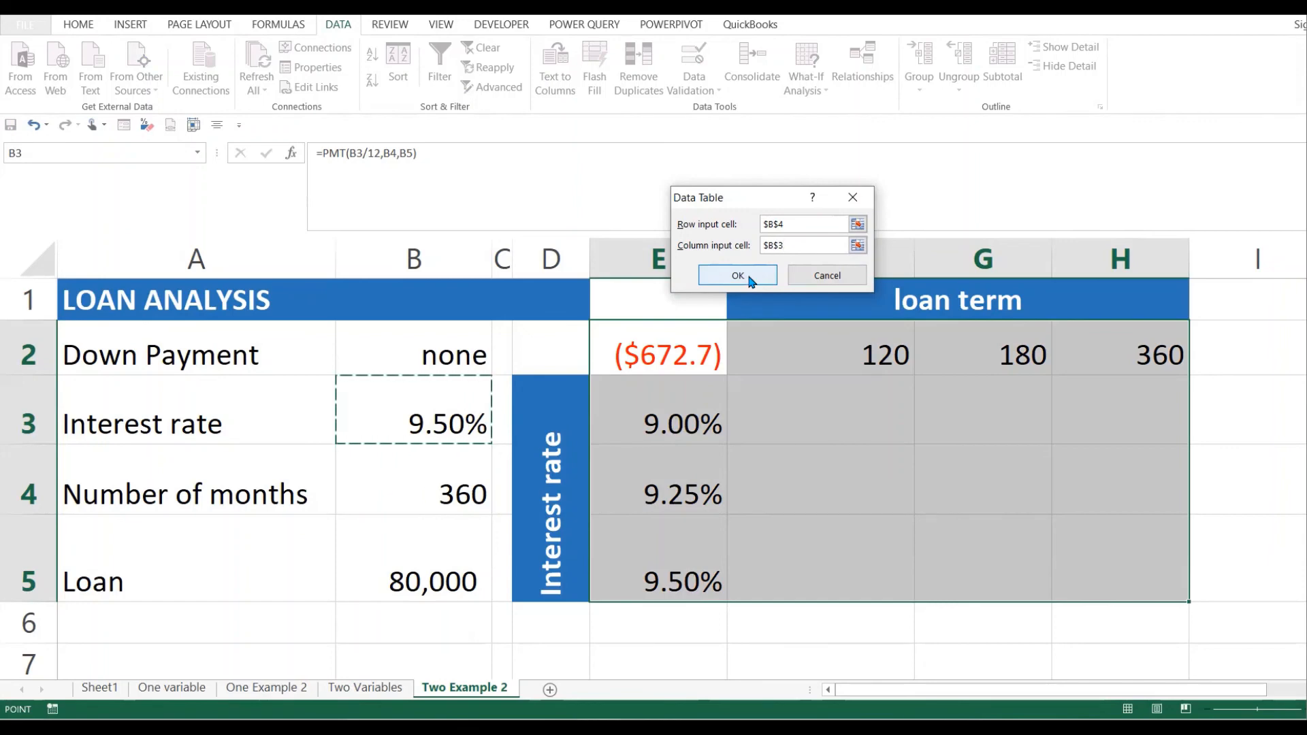
pyautogui.click(751, 280)
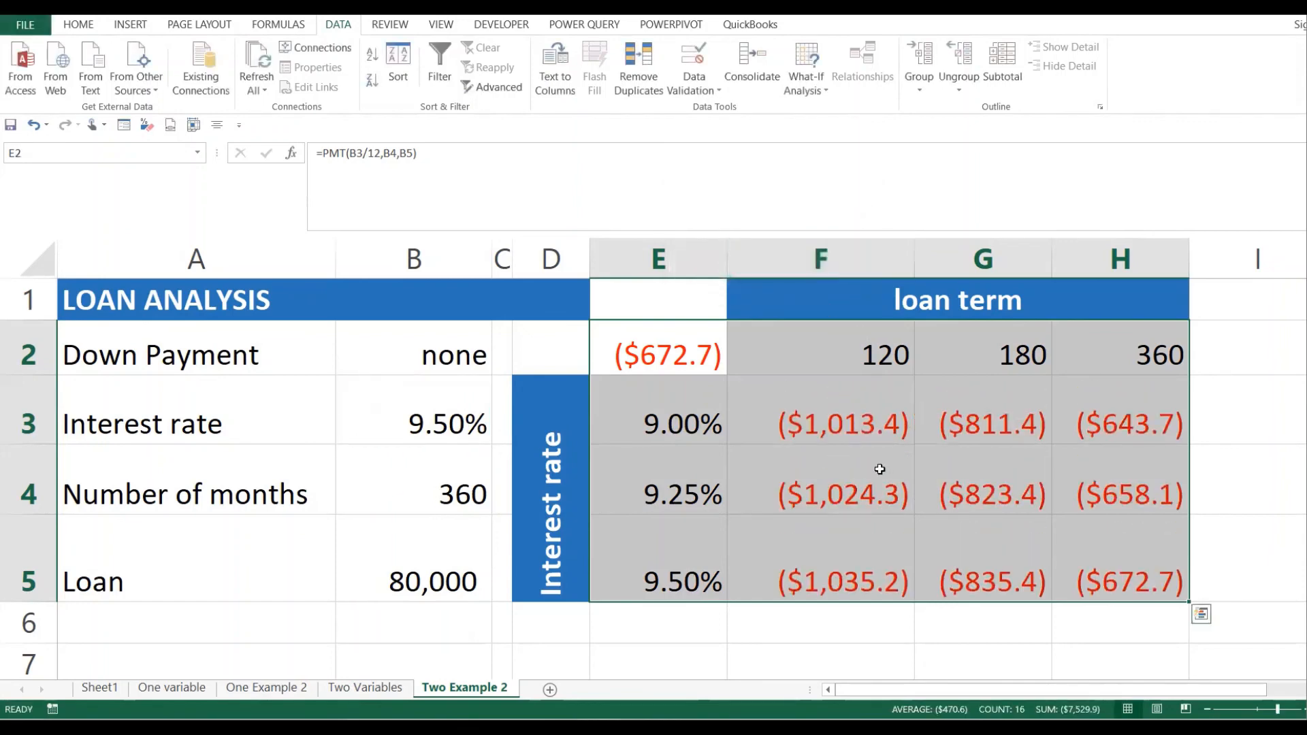
pyautogui.click(1017, 520)
pyautogui.click(849, 420)
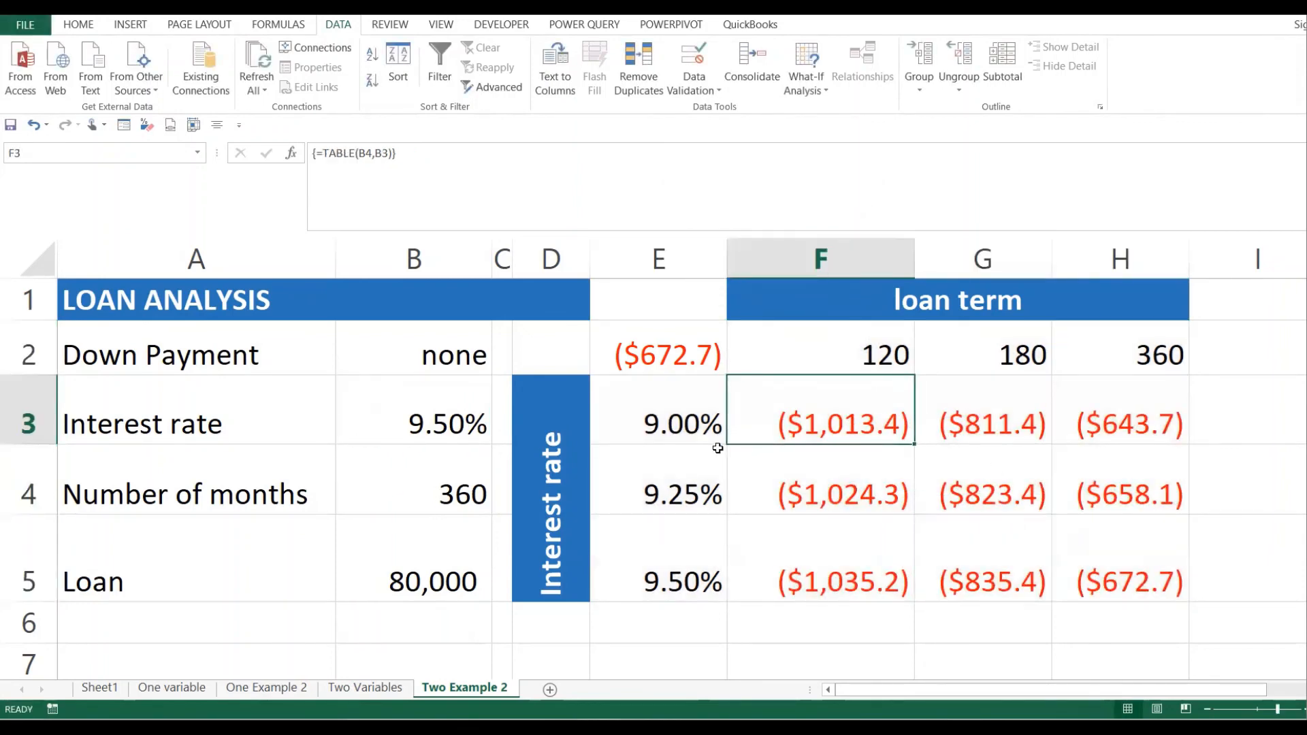
pyautogui.click(670, 428)
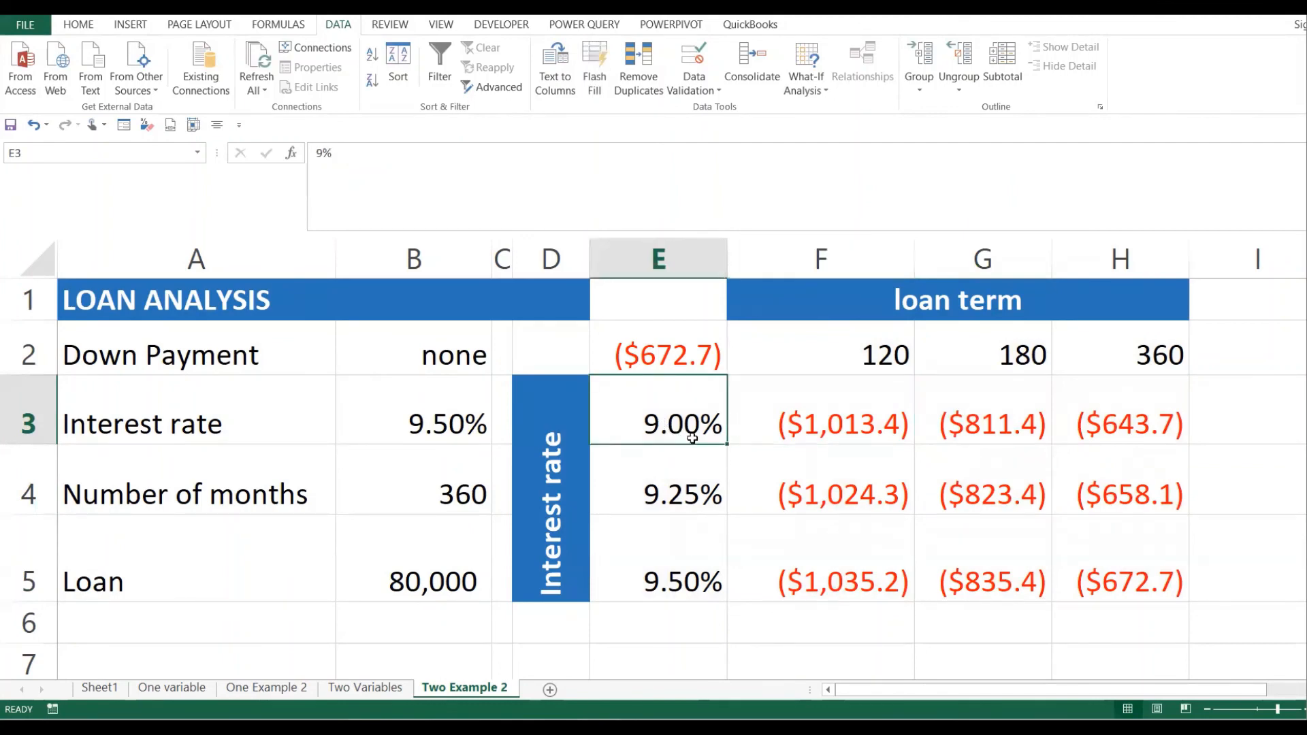
pyautogui.click(855, 370)
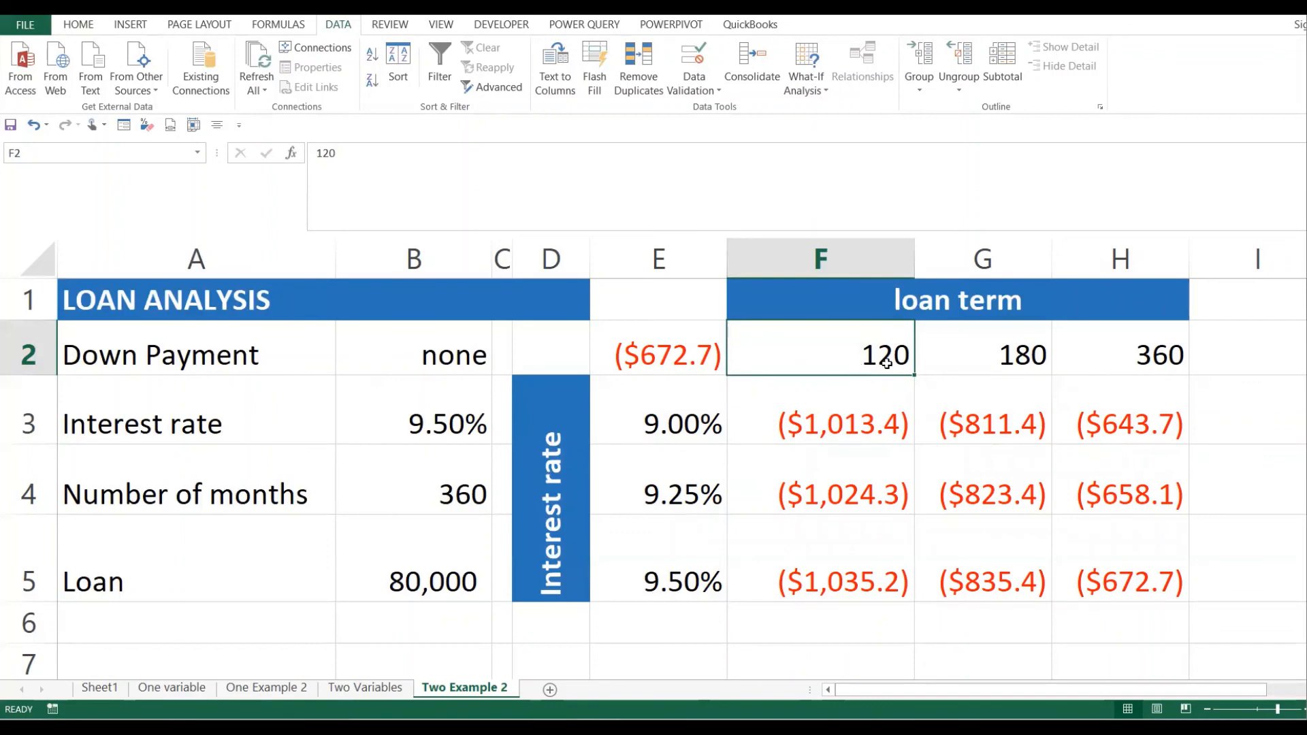
pyautogui.click(438, 580)
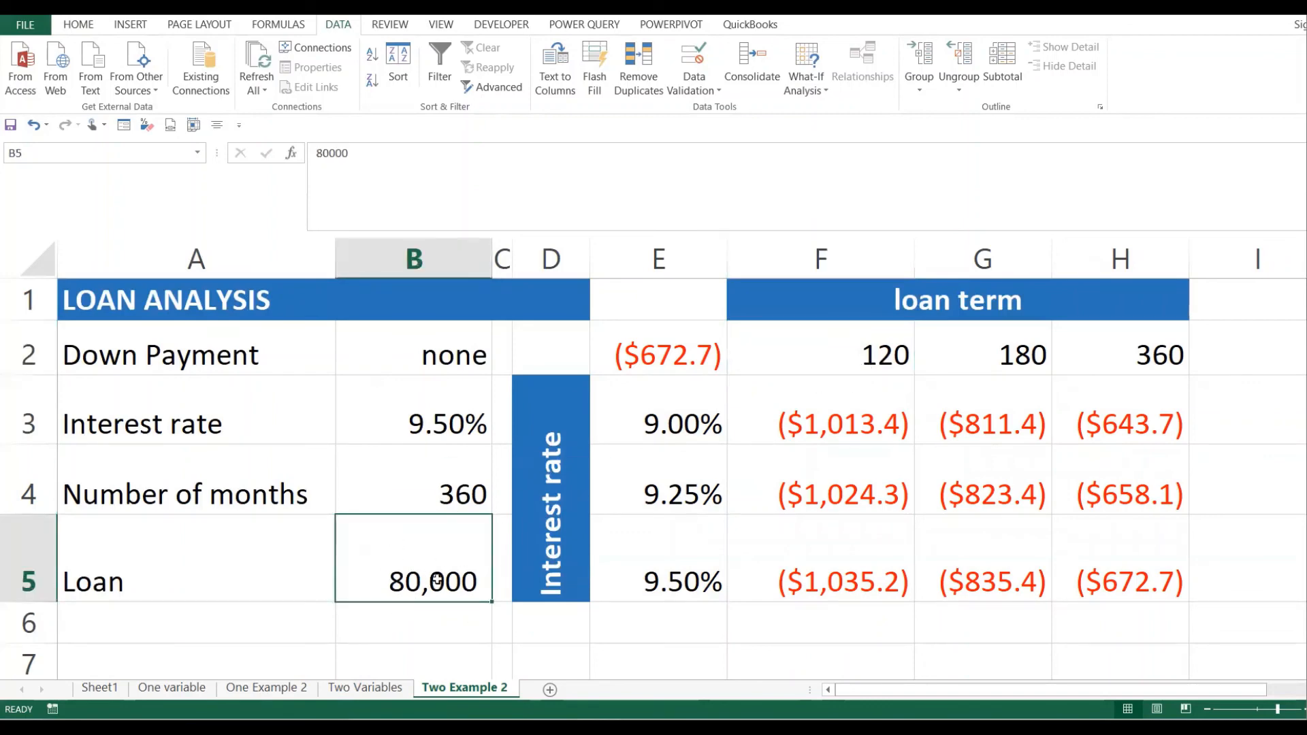
pyautogui.click(836, 429)
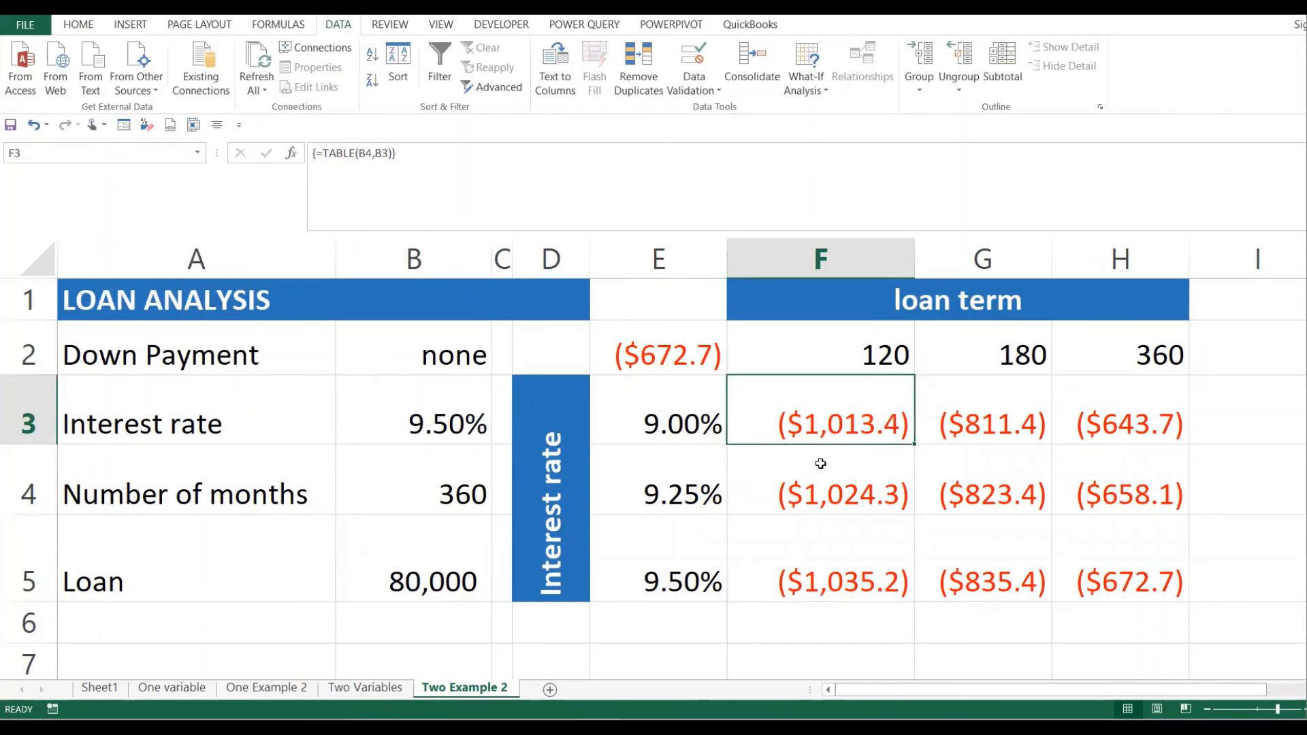
pyautogui.moveTo(846, 433); pyautogui.dragTo(1078, 580)
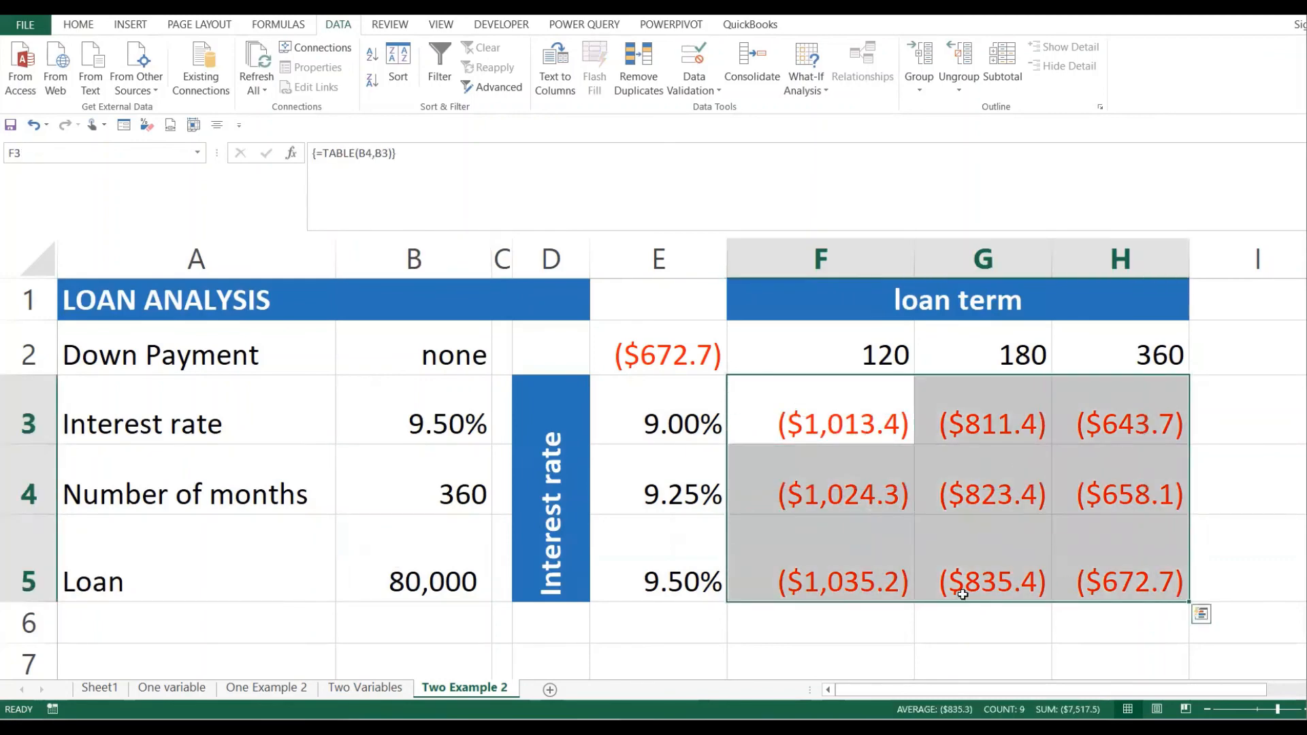
pyautogui.click(907, 586)
pyautogui.click(1067, 575)
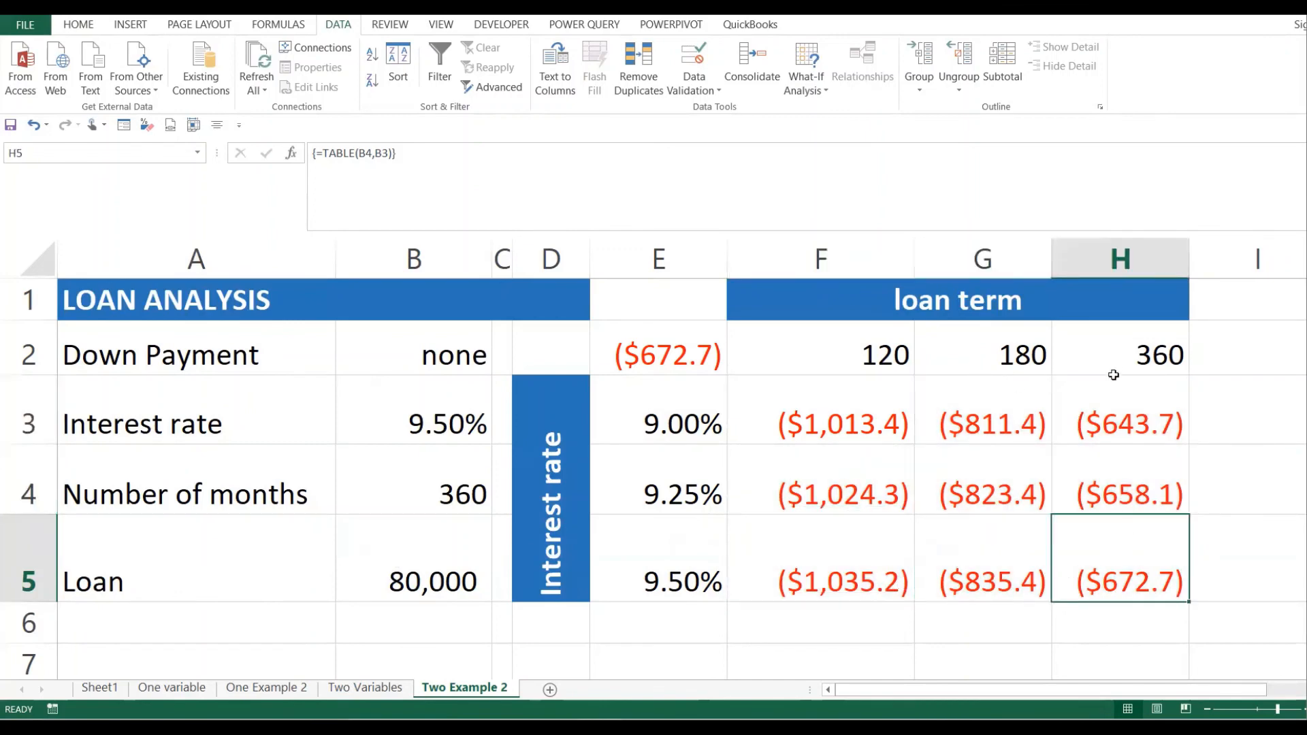
pyautogui.click(1153, 359)
pyautogui.moveTo(702, 421); pyautogui.dragTo(708, 572)
pyautogui.click(1157, 552)
pyautogui.moveTo(704, 353); pyautogui.dragTo(1141, 540)
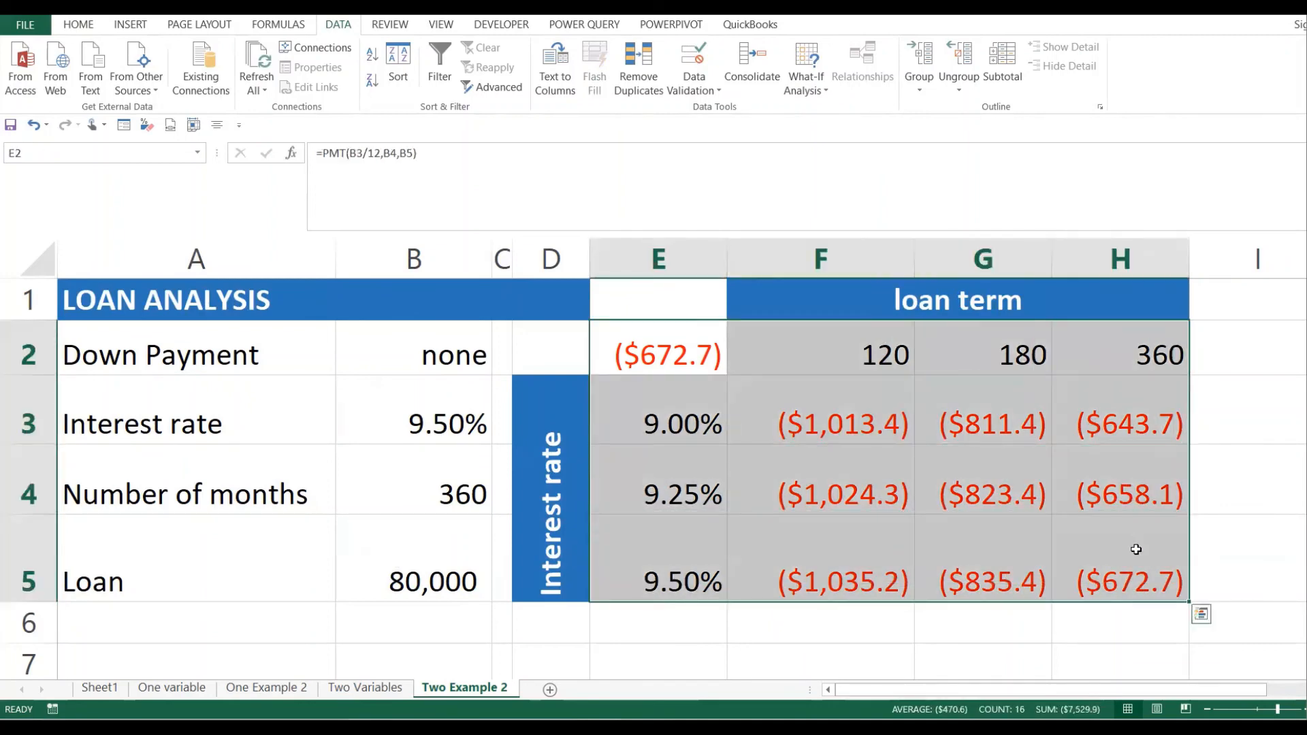
pyautogui.click(870, 498)
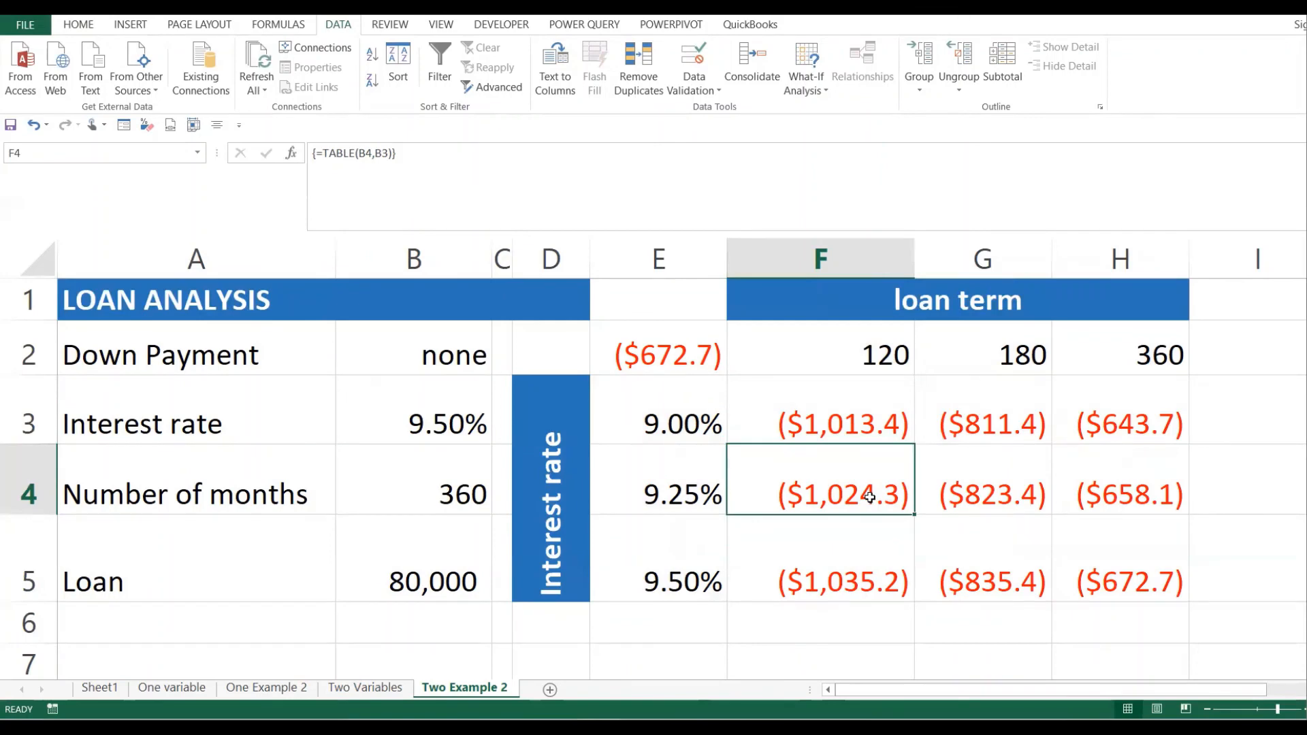